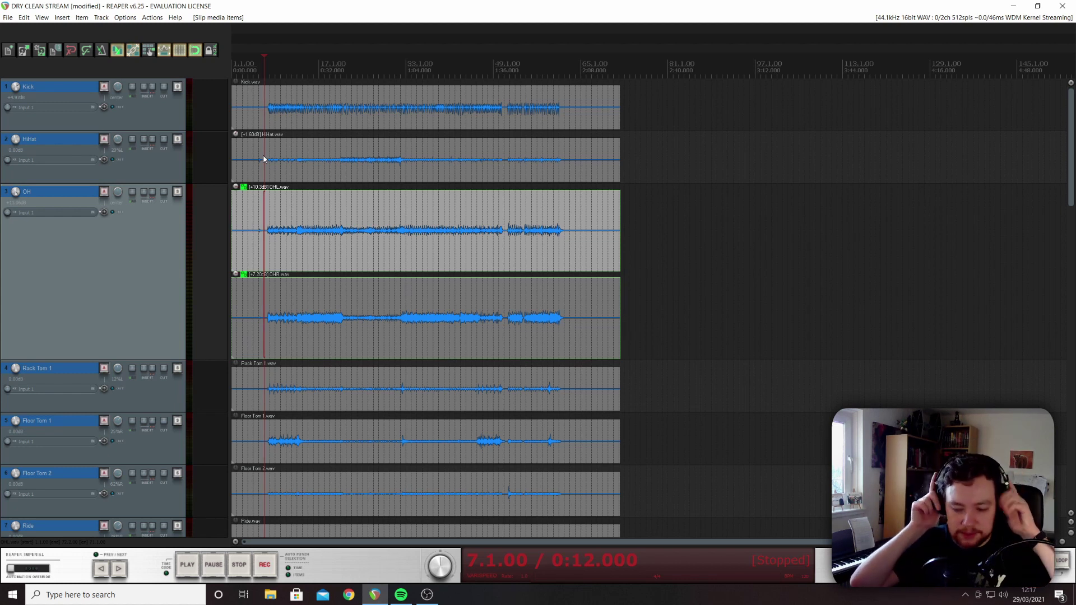
Step: Play back the mix from bar 7, then look through the drum, bass and guitar tracks
key("space")
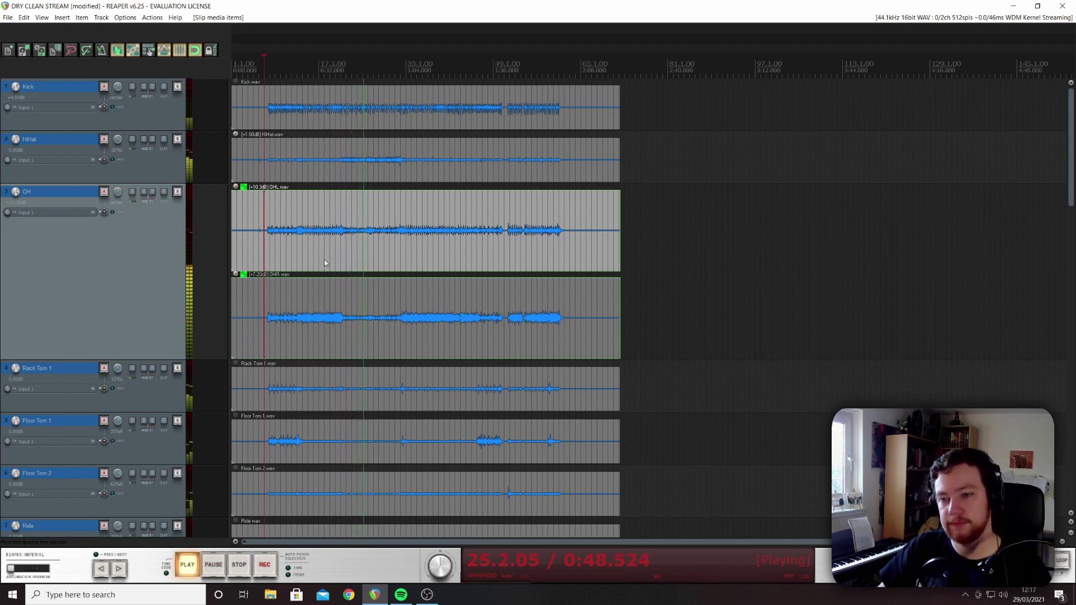
key("space")
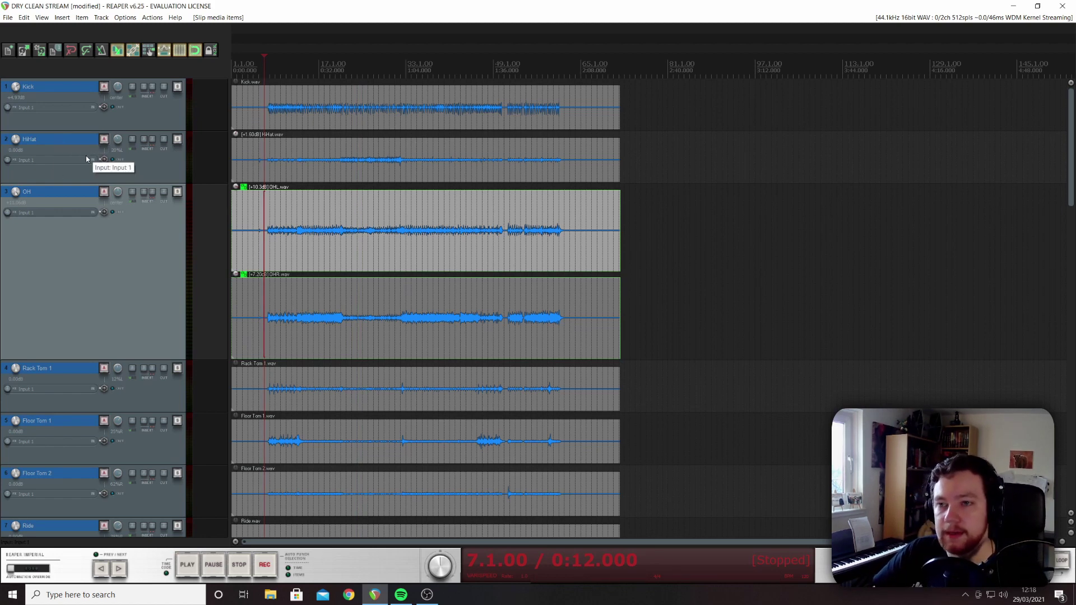
scroll(87, 159, "down", 10)
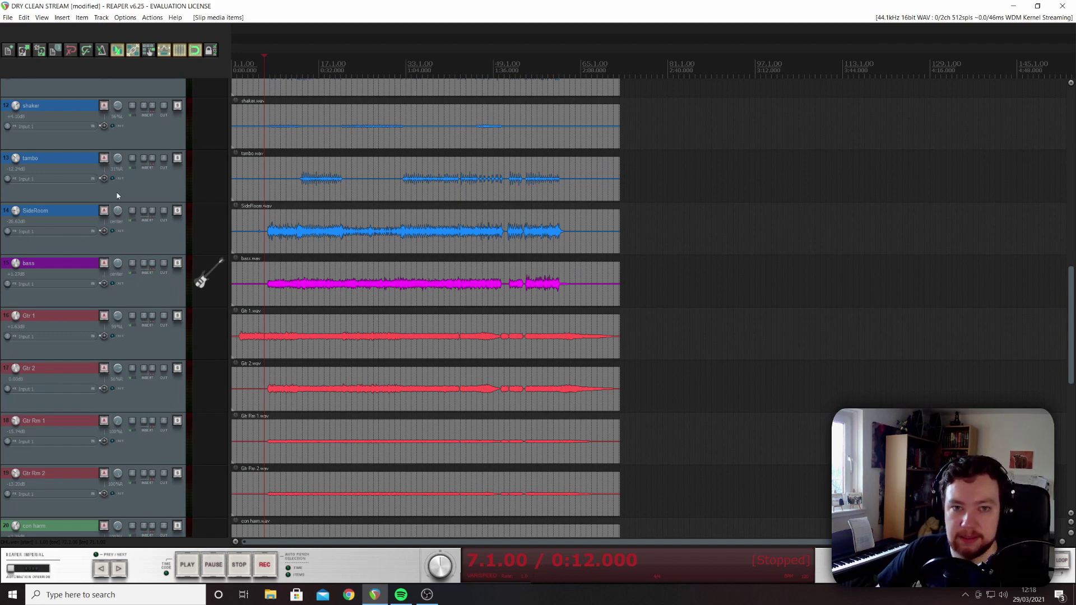
scroll(116, 193, "up", 8)
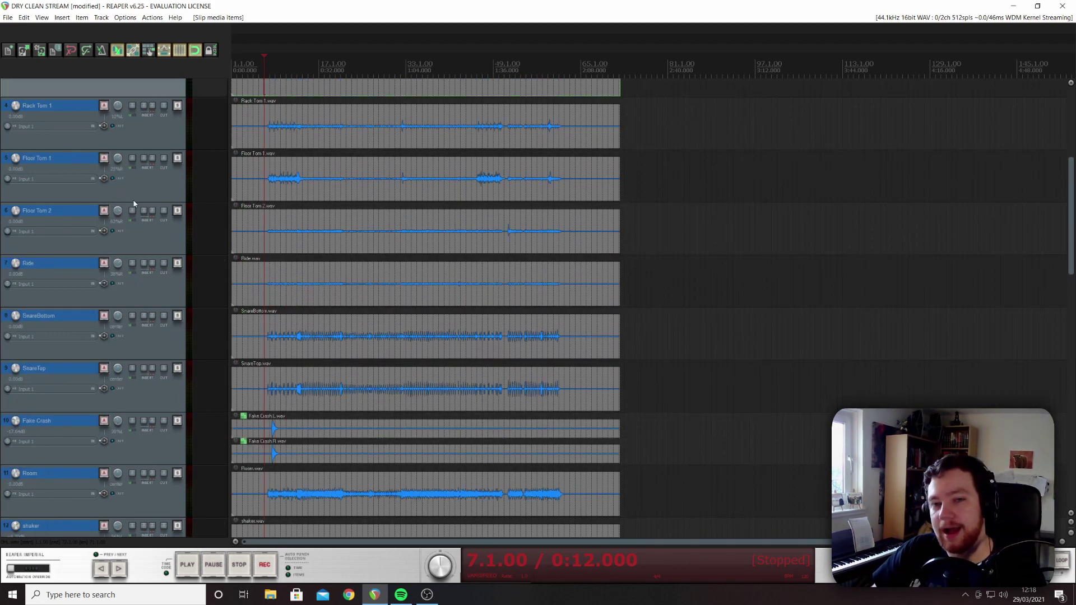
scroll(130, 191, "up", 2)
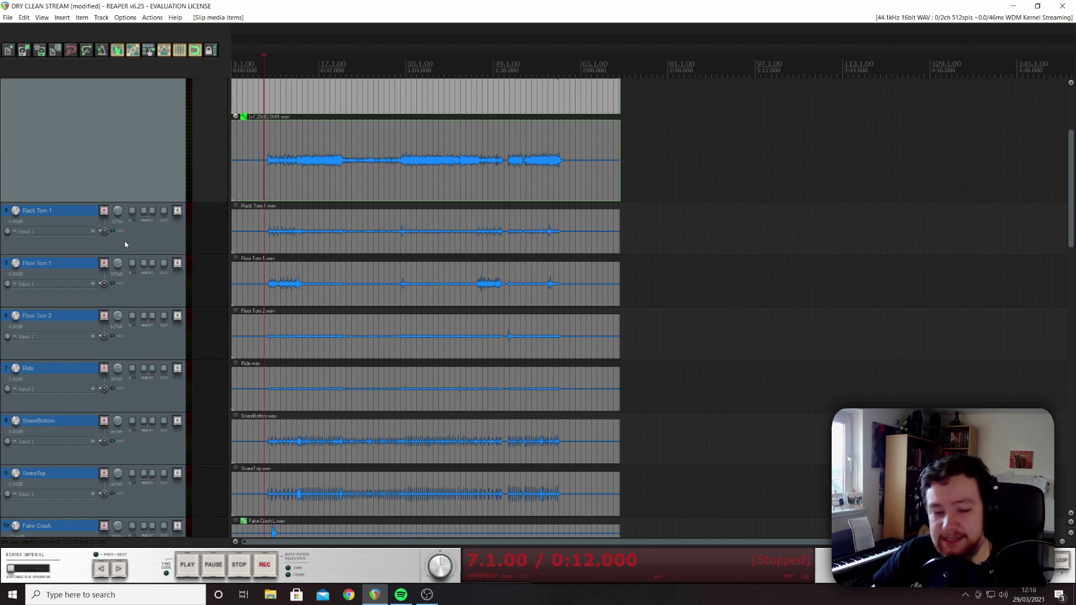
scroll(125, 244, "down", 8)
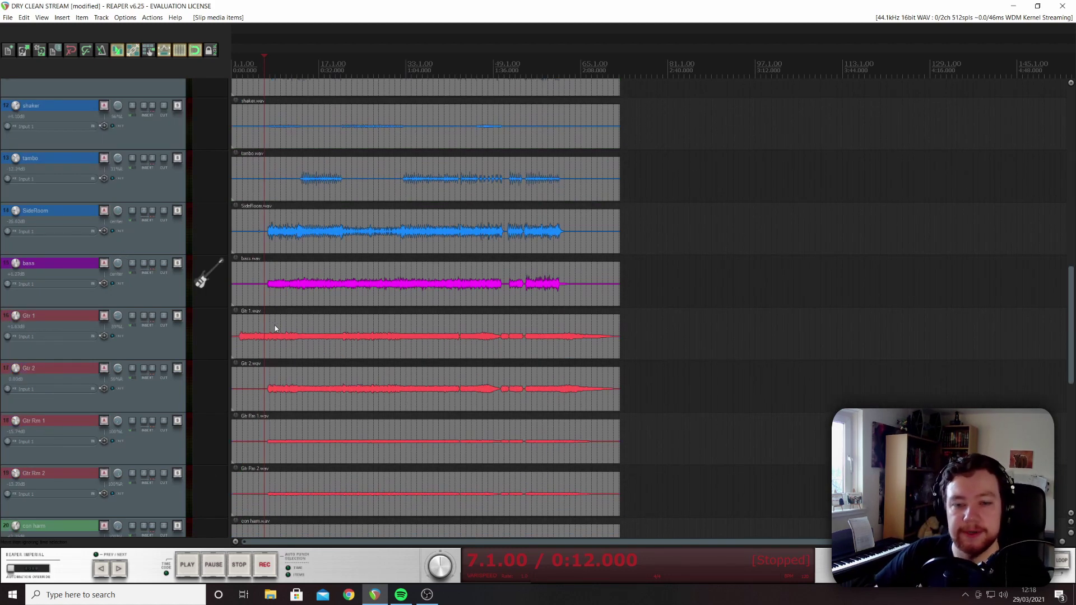
Step: Place the edit cursor near the start of the Gtr 1 item and add FabFilter Pro-Q 2 to the Gtr 1 track
left_click(240, 338)
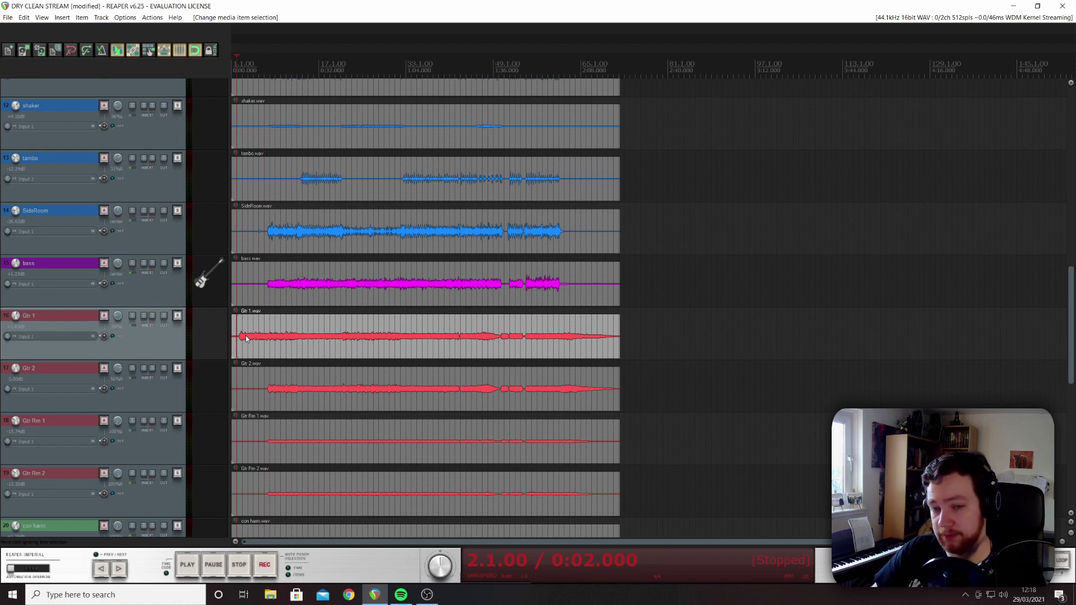
left_click(246, 338)
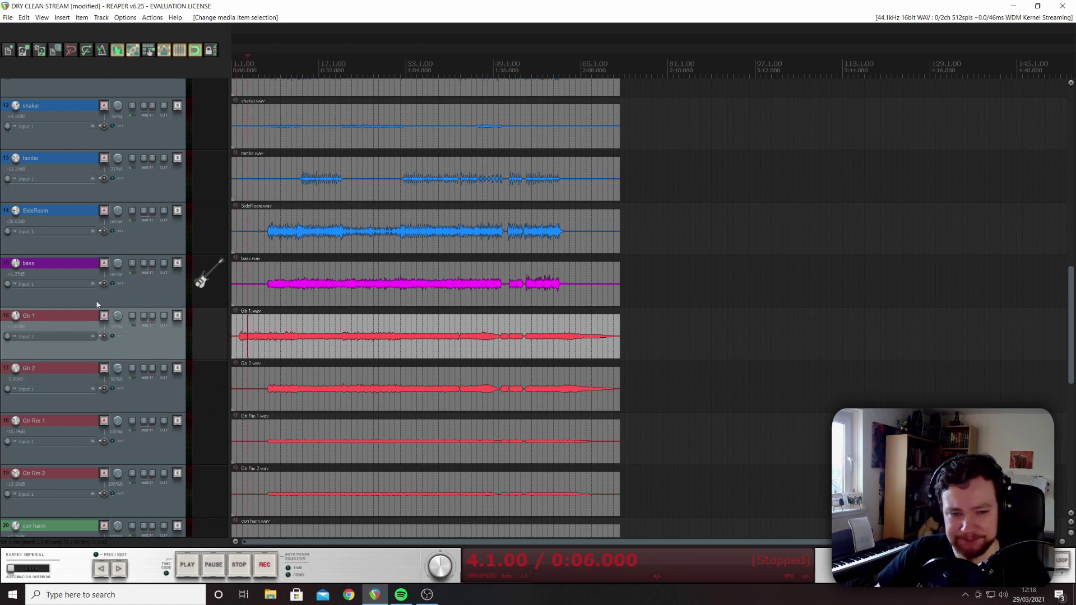
left_click(146, 319)
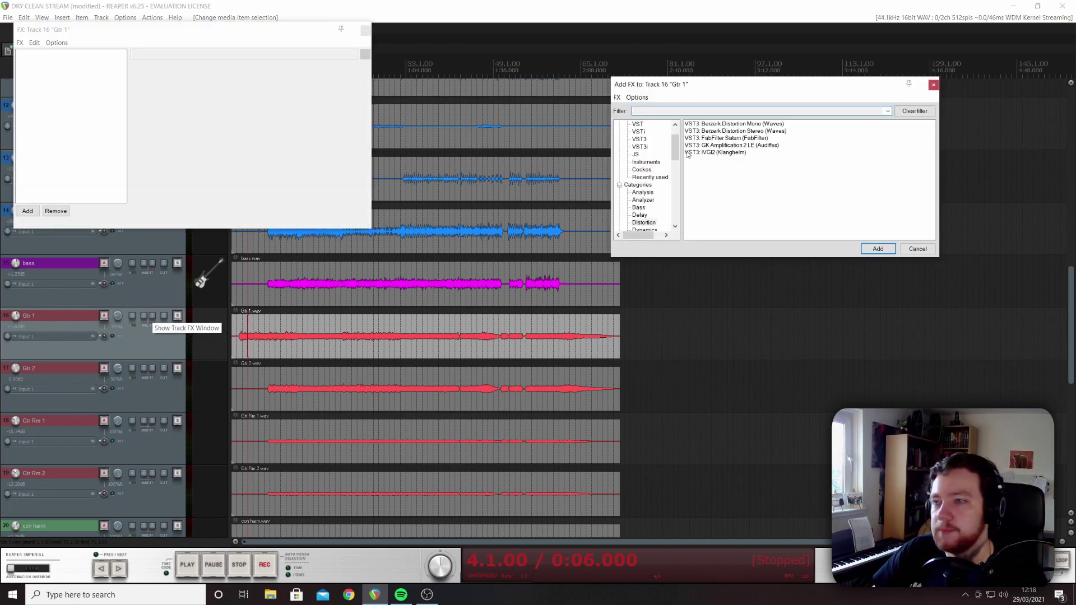
scroll(639, 163, "up", 1)
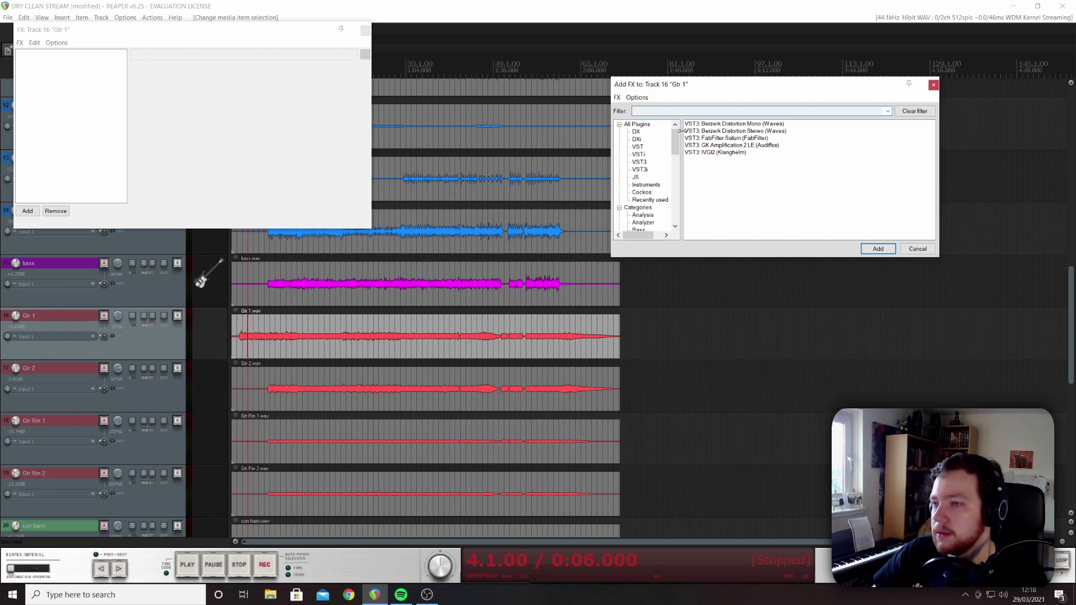
scroll(644, 193, "down", 4)
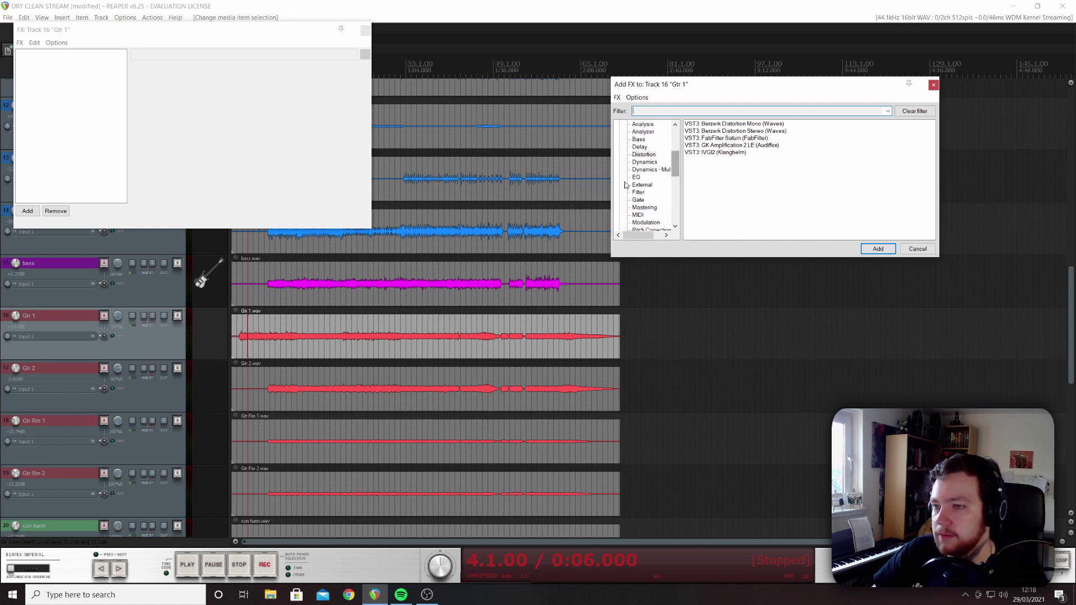
left_click(638, 177)
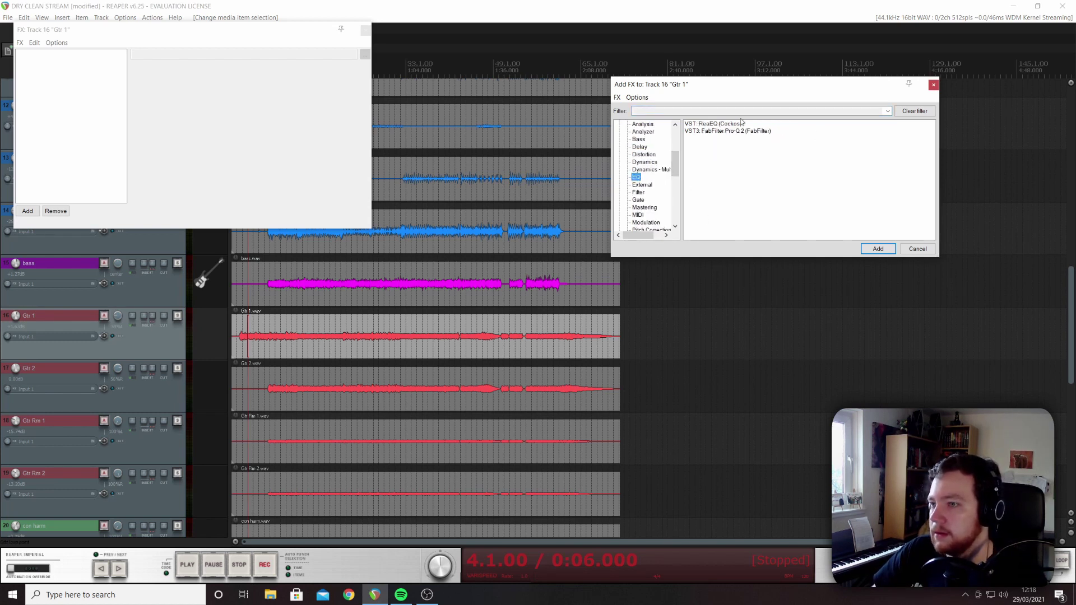
left_click(739, 131)
left_click(880, 250)
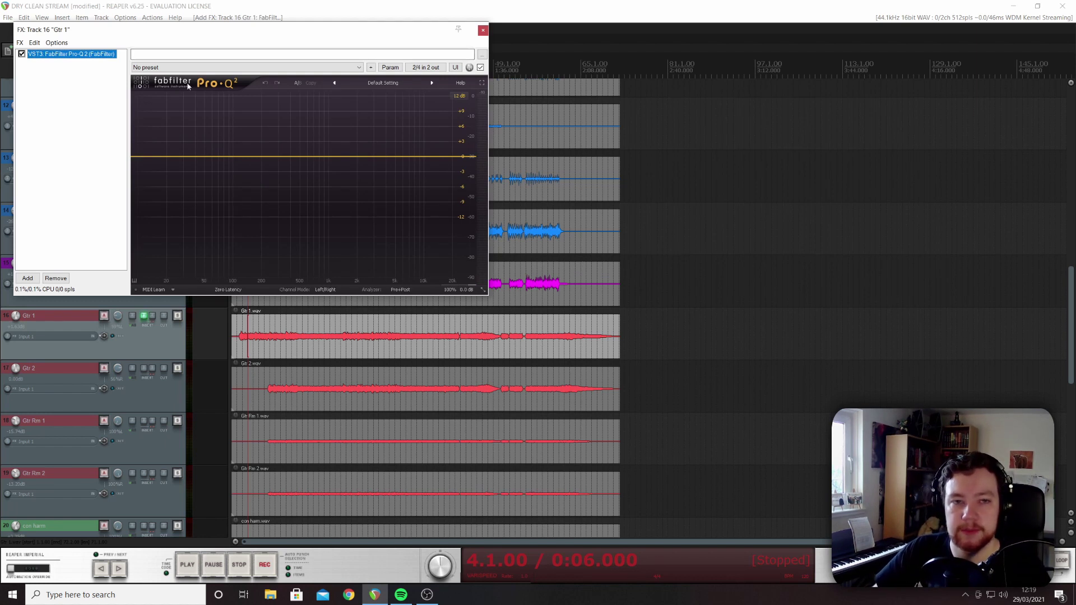
Step: During playback, add a low-cut band at about 110 Hz with an 18 dB/oct slope to the Gtr 1 EQ
key("space")
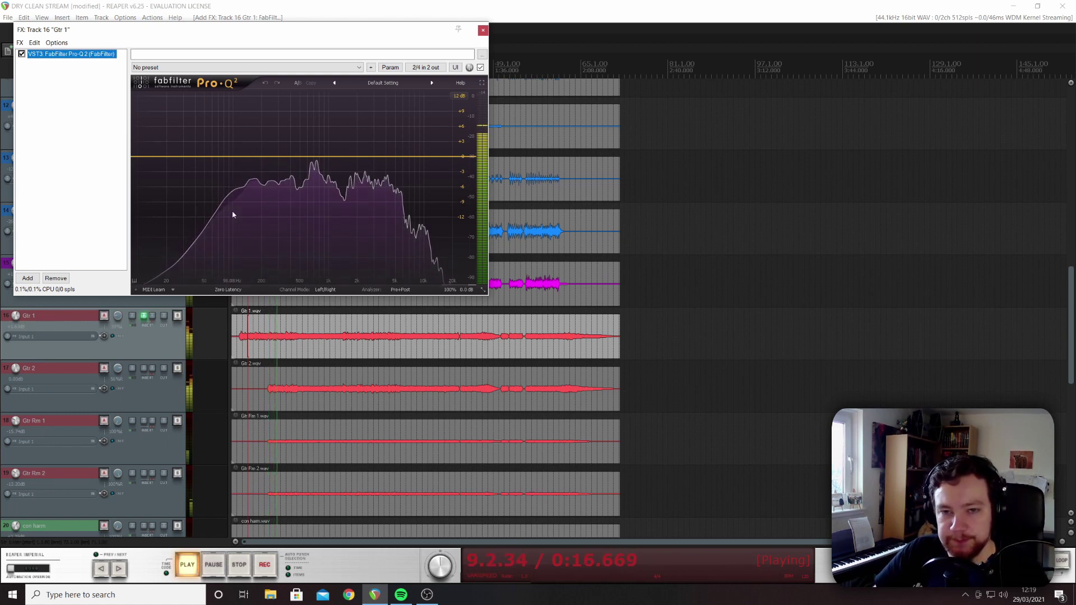
left_click(142, 158)
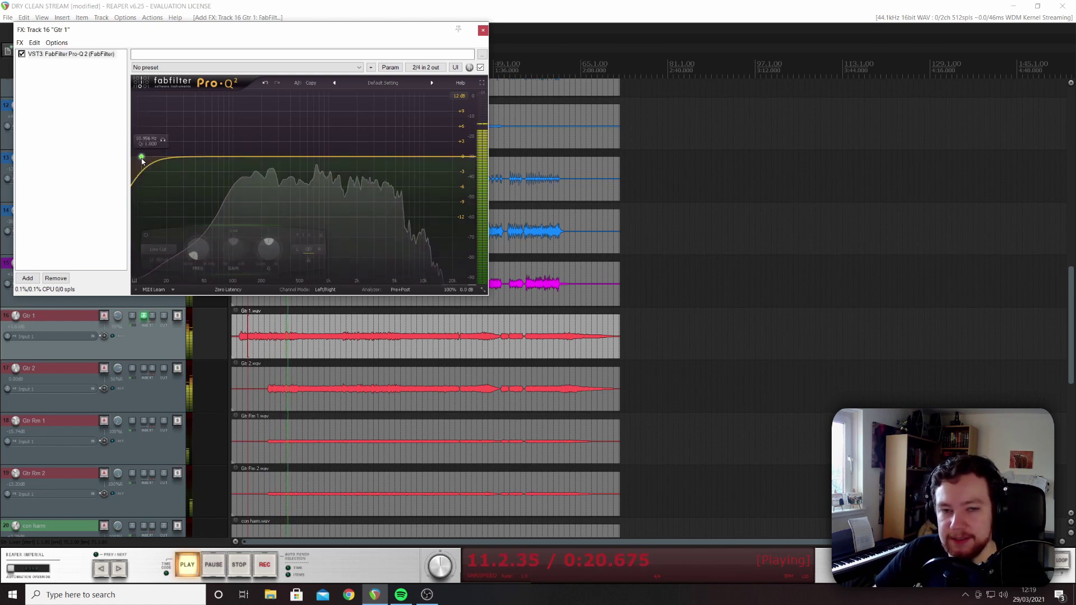
scroll(198, 251, "up", 10)
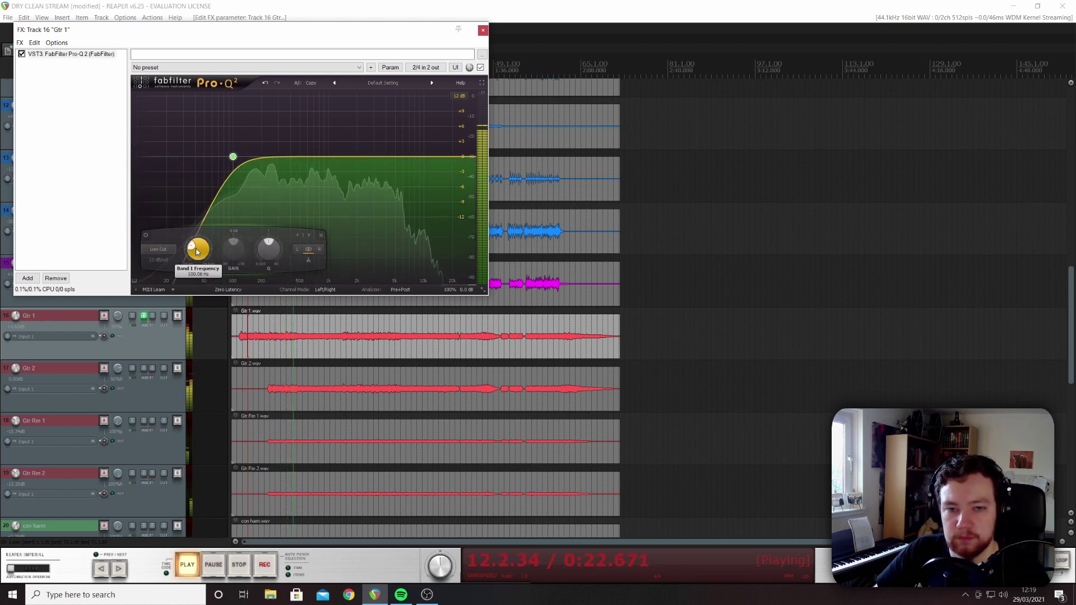
scroll(197, 252, "up", 4)
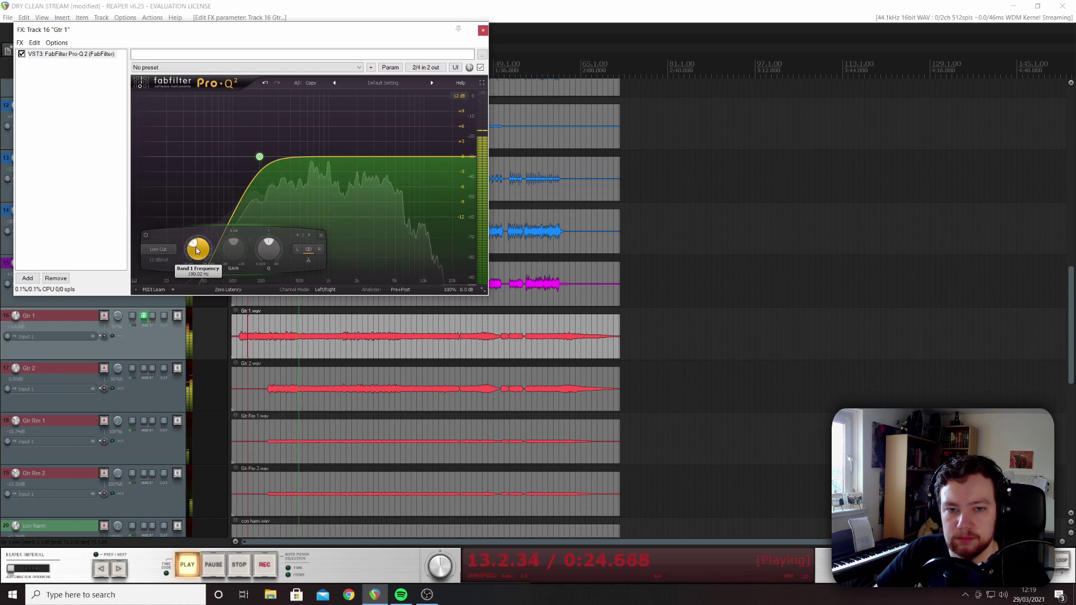
scroll(198, 252, "down", 4)
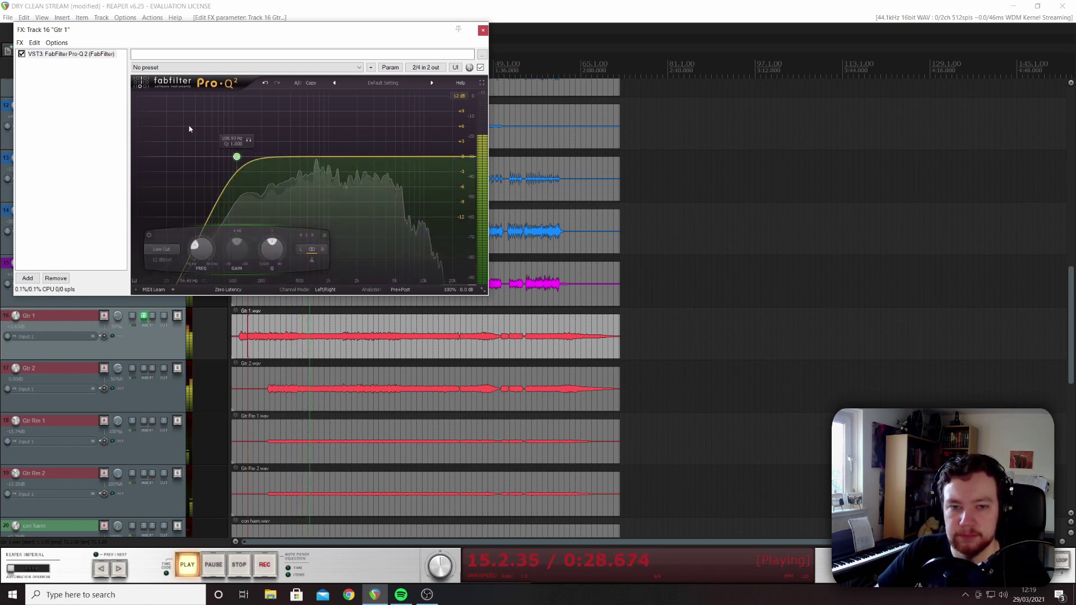
left_click(158, 261)
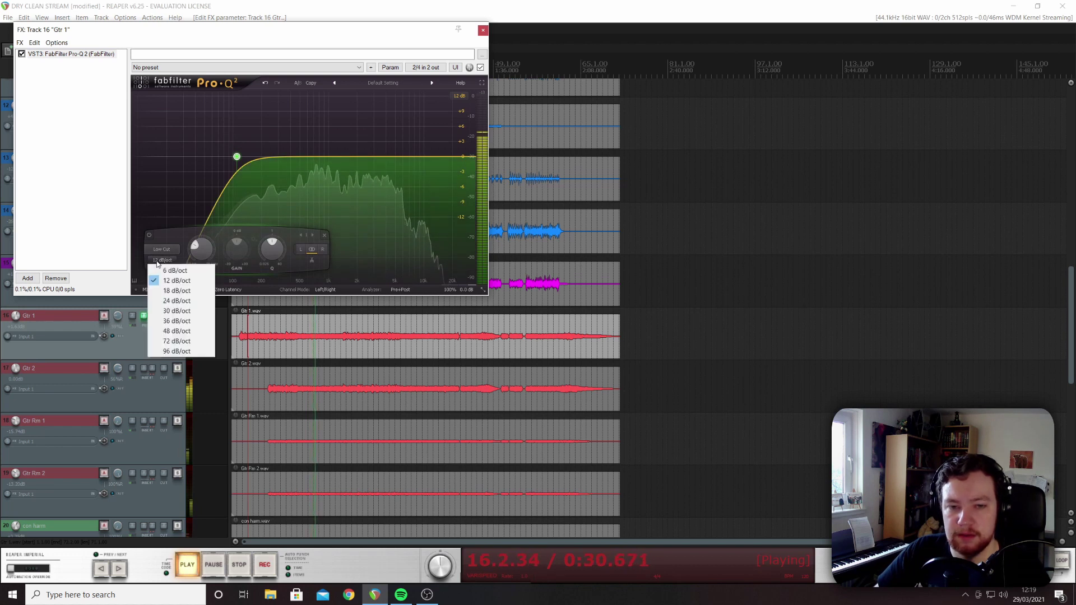
left_click(177, 291)
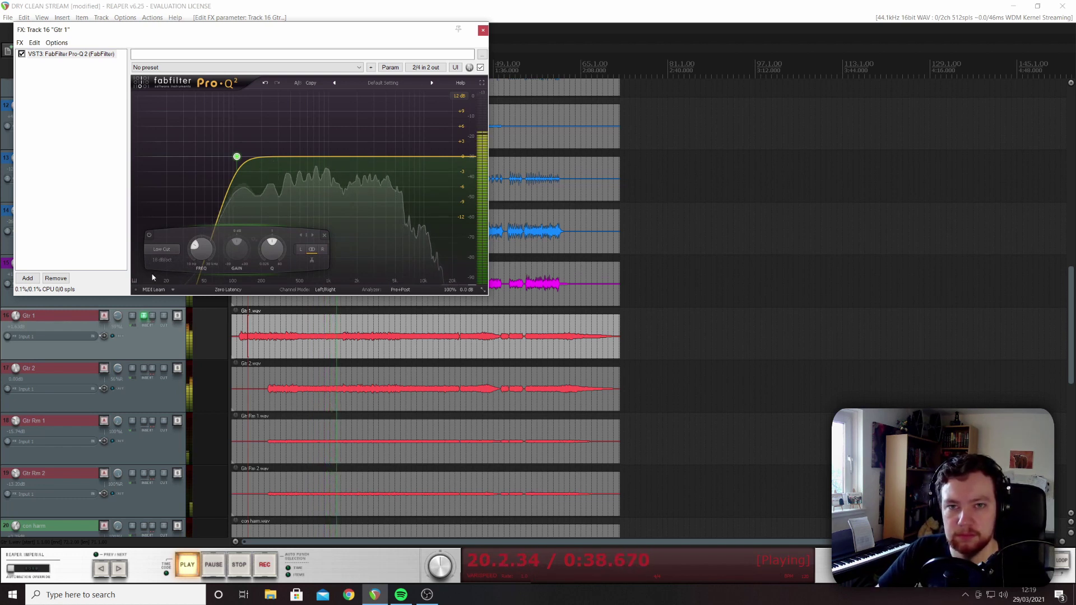
Step: Solo Gtr 1, nudge the low-cut band slightly, and compare the guitar's sound with the EQ bypassed and enabled
left_click(178, 318)
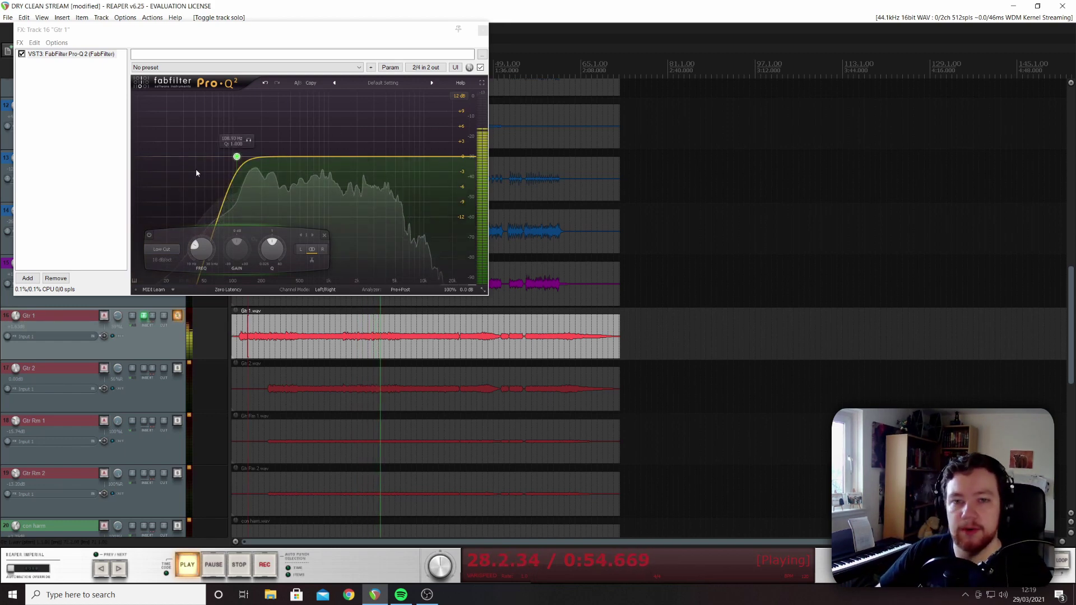
left_click_drag(237, 156, 238, 157)
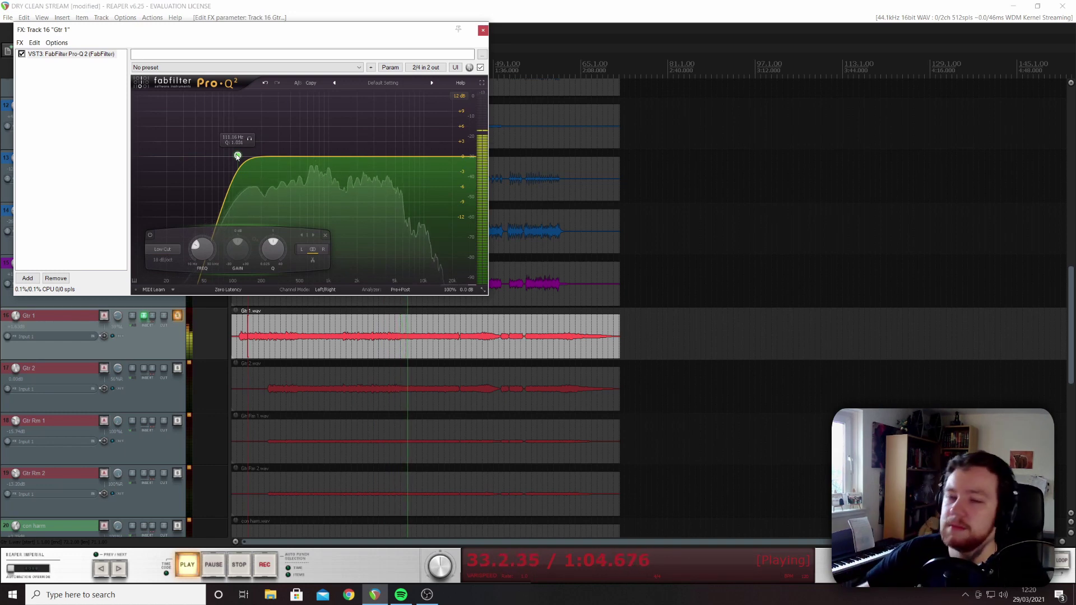
left_click(480, 68)
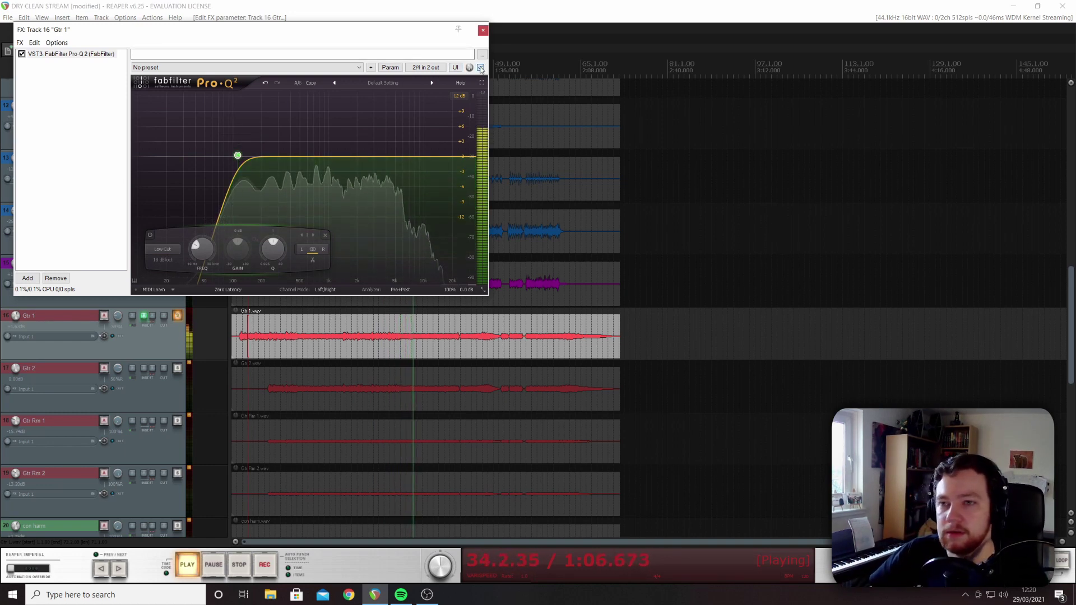
left_click(481, 68)
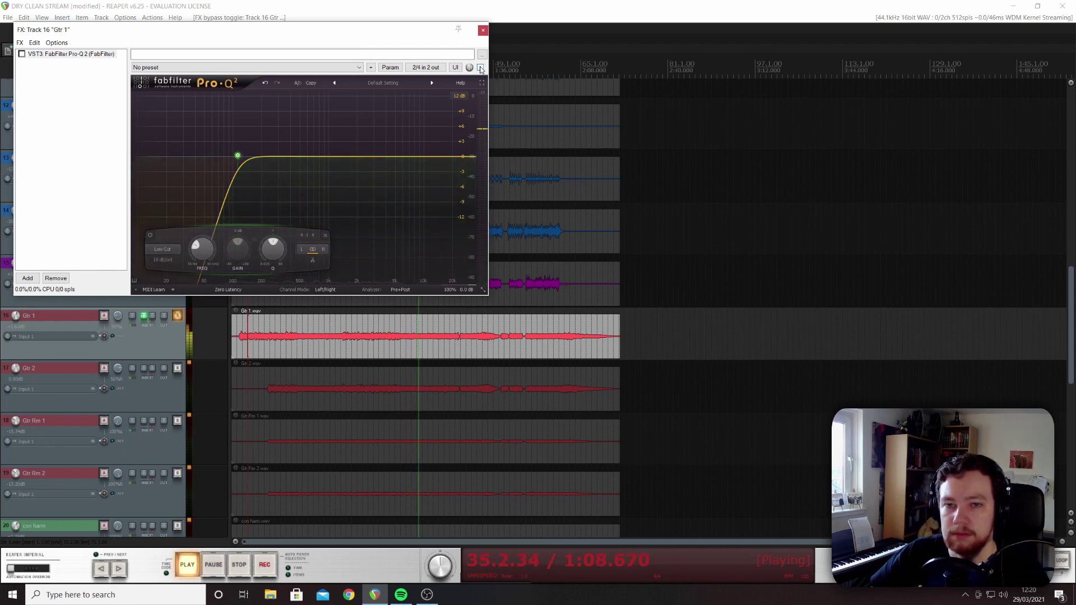
left_click(480, 67)
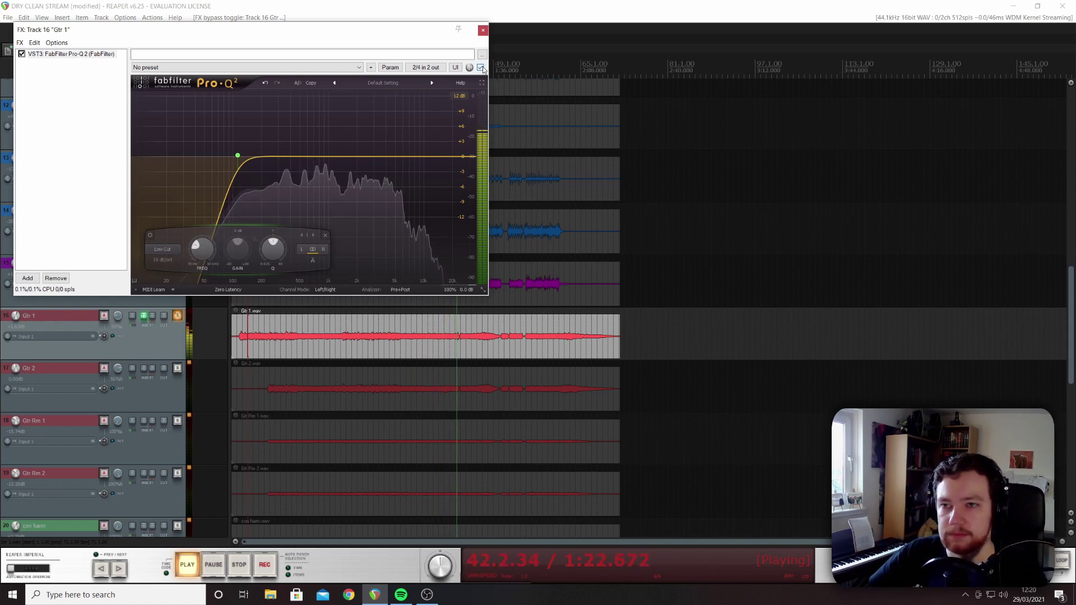
left_click(482, 68)
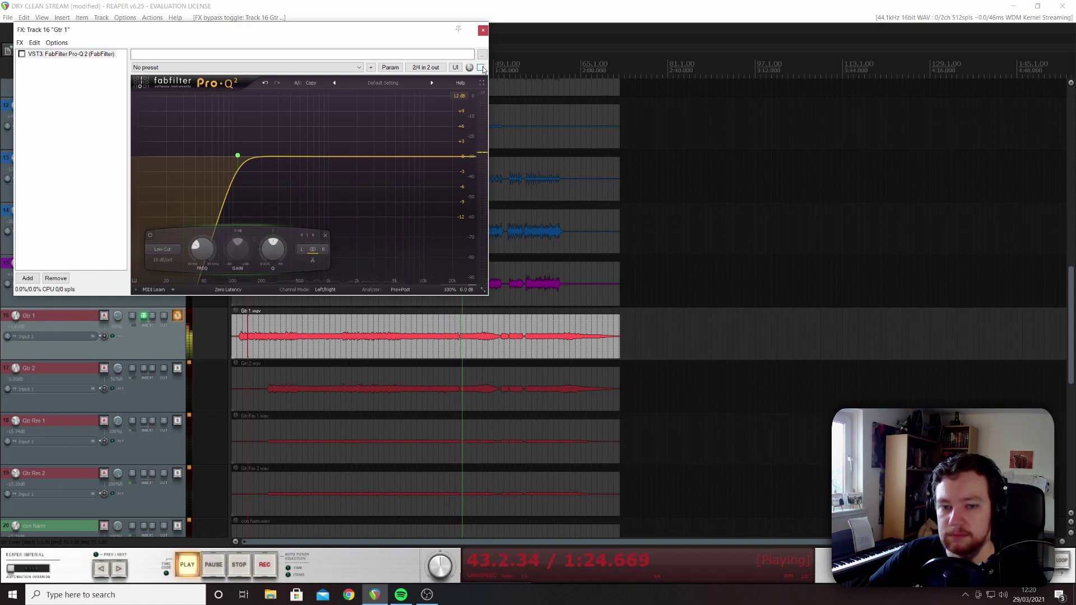
left_click(481, 68)
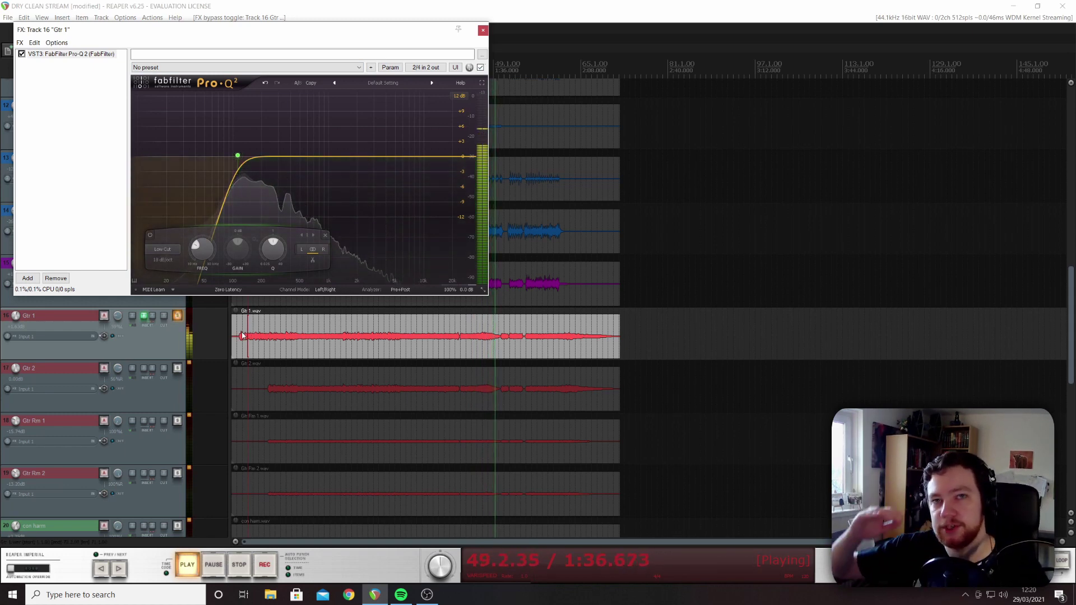
Step: Restart playback from bar 3 and raise the Gtr 1 low cut to about 136 Hz with a Q of about 1.7
key("space")
left_click(242, 335)
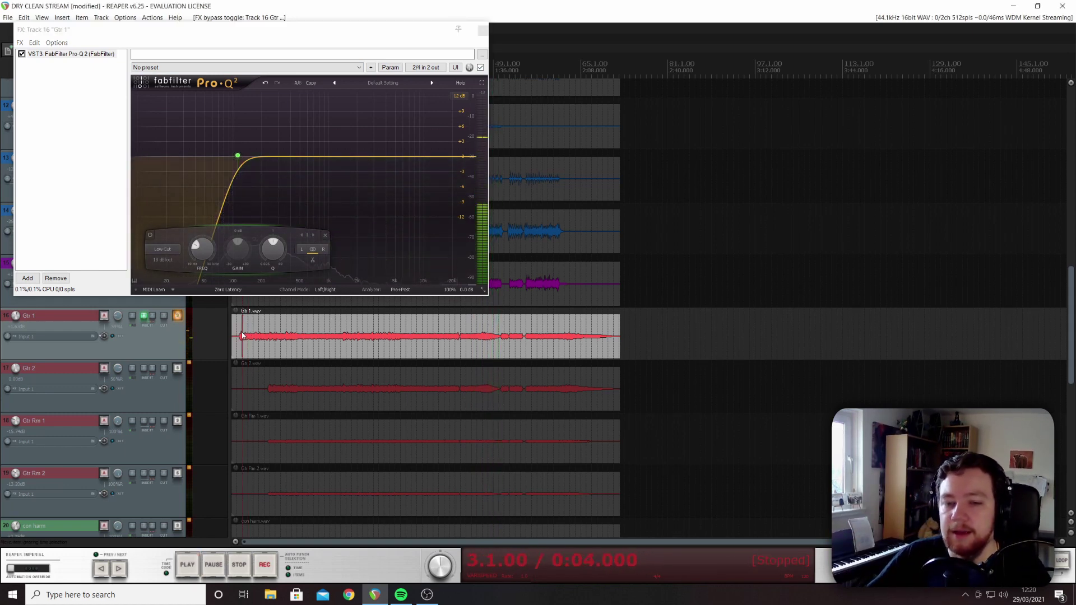
key("space")
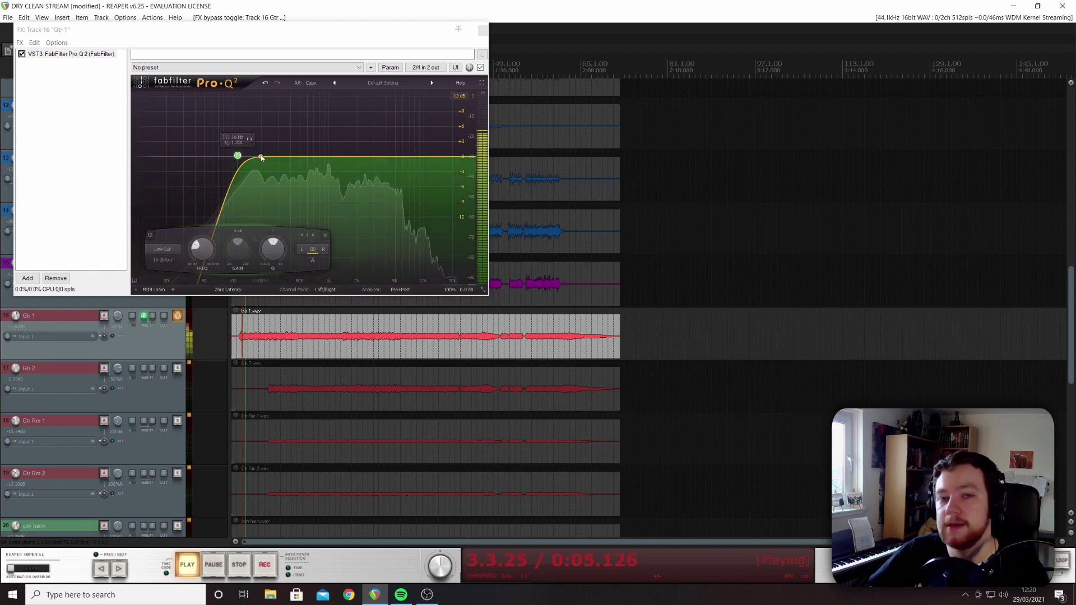
left_click_drag(237, 155, 247, 136)
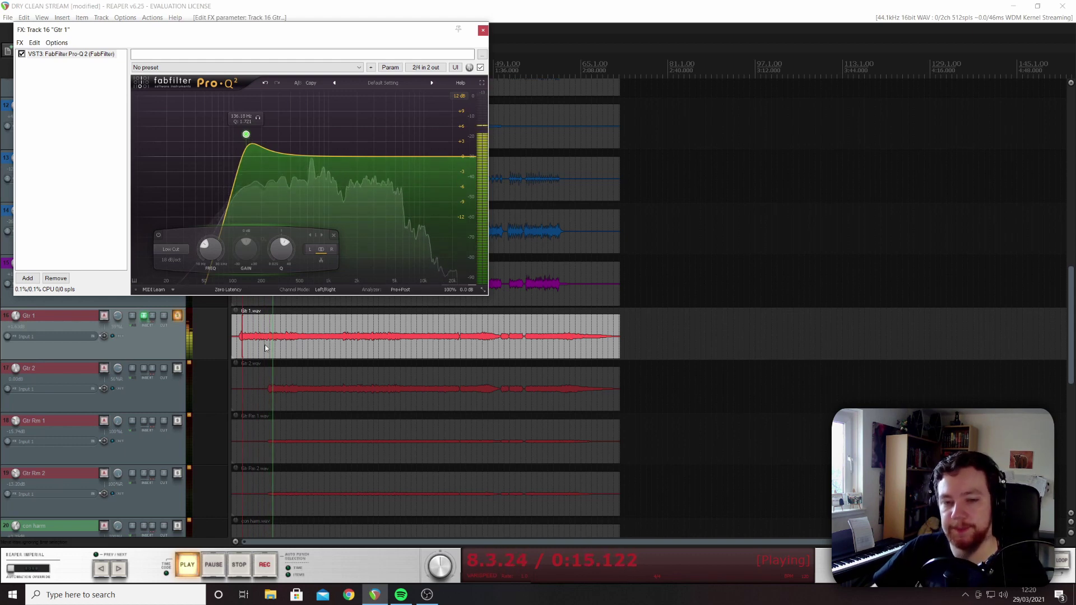
Step: Unsolo Gtr 1 and set its low-cut slope to 24 dB/oct while playing the full mix
key("space")
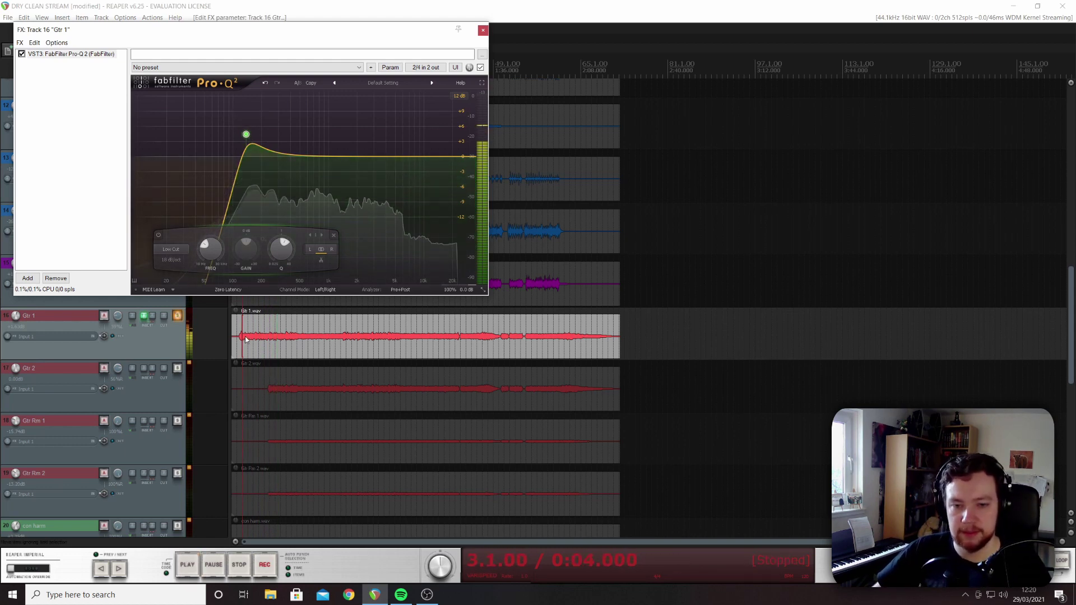
left_click(177, 318)
key("space")
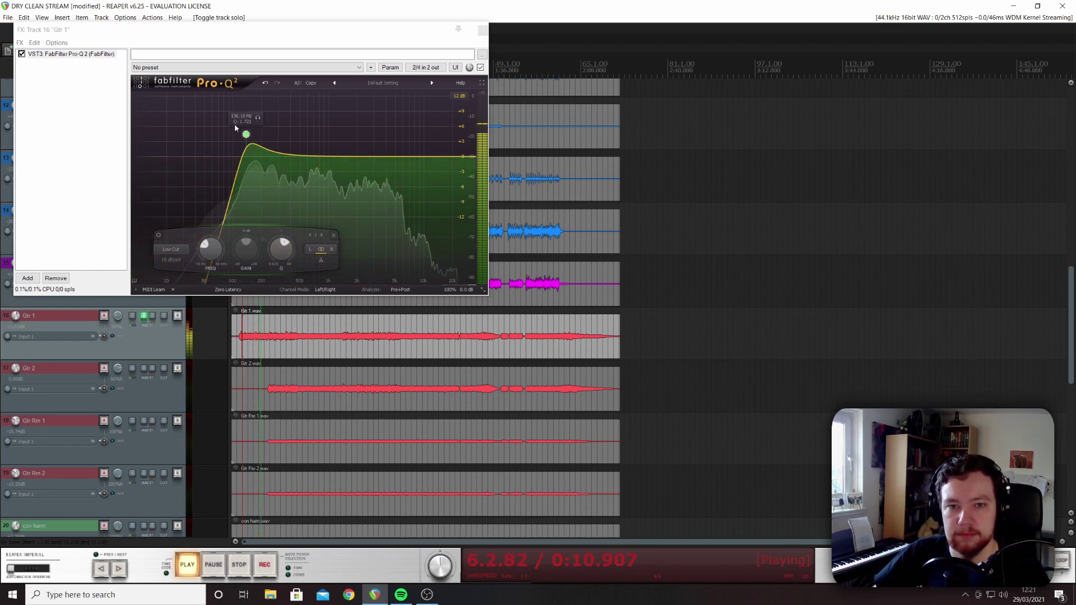
left_click(170, 261)
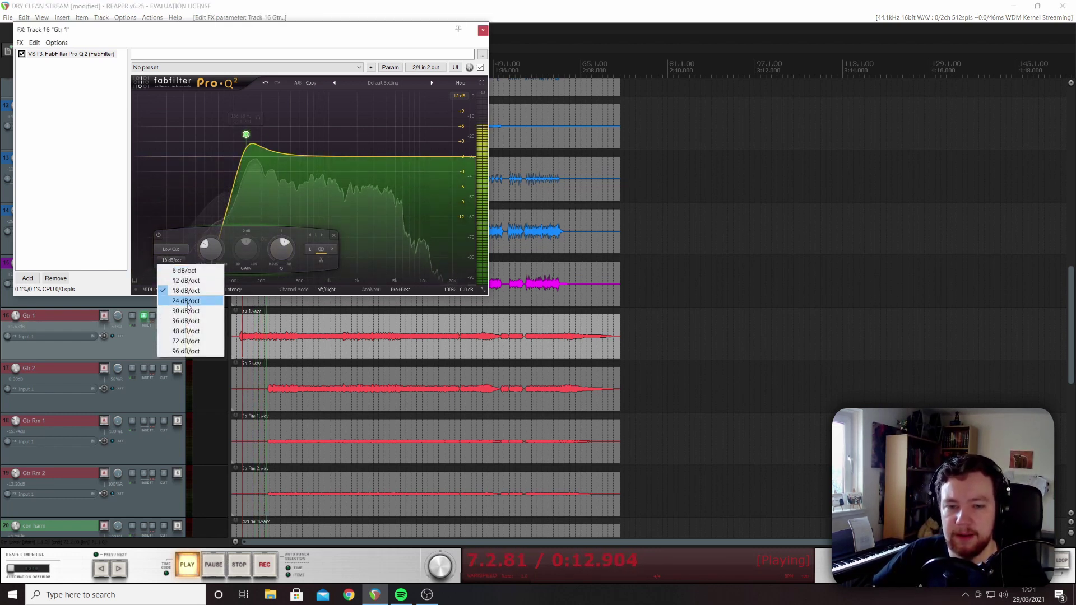
left_click(189, 302)
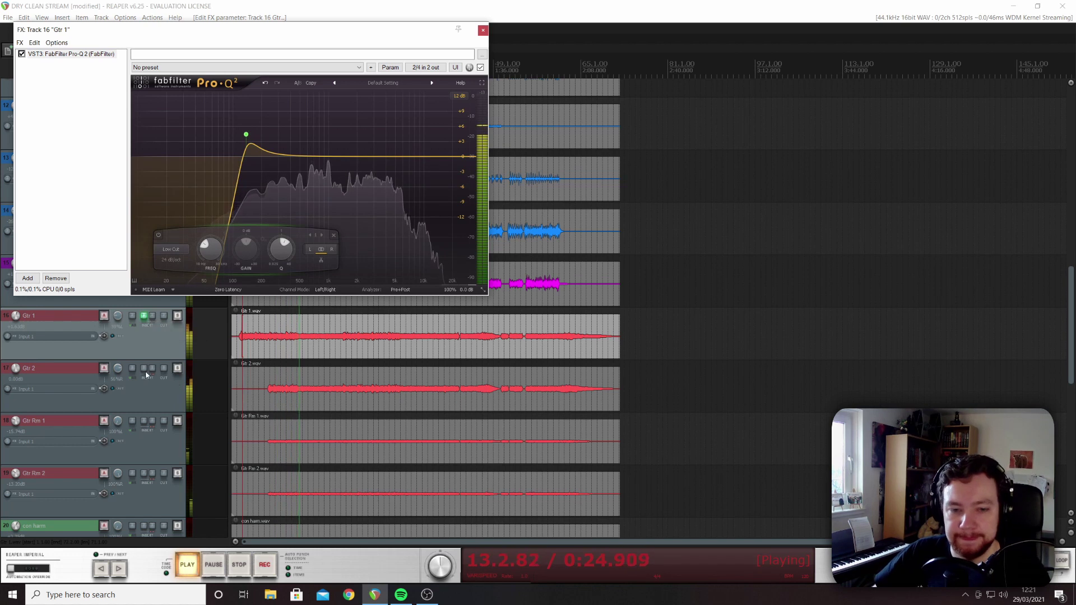
left_click(143, 350)
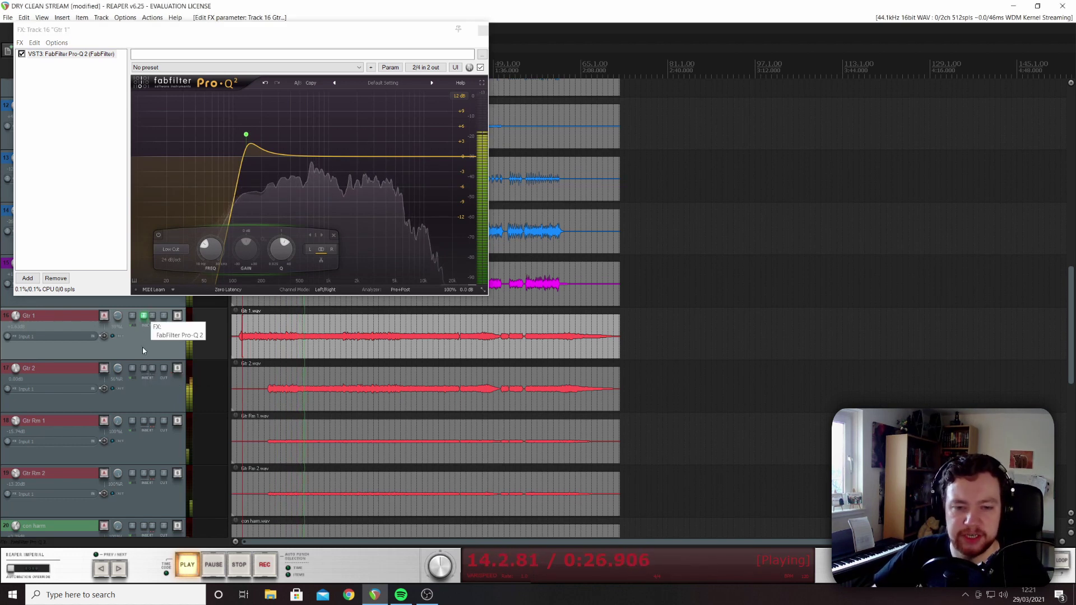
Step: Copy the Gtr 1 FabFilter Pro-Q 2 EQ onto Gtr 2, listen to it in the mix, and stop playback
left_click_drag(143, 371, 143, 369)
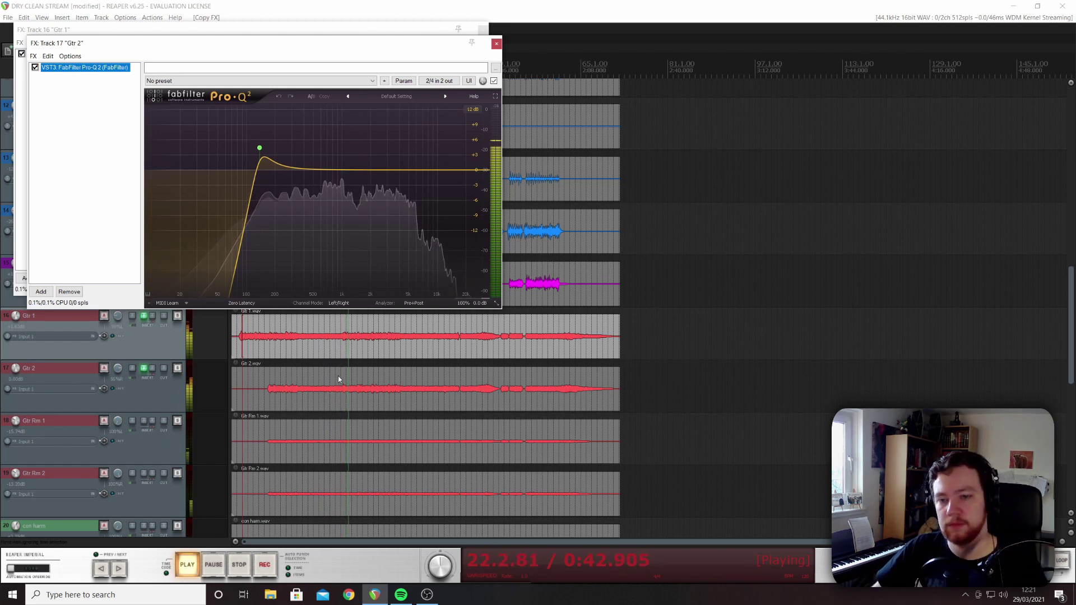
key("space")
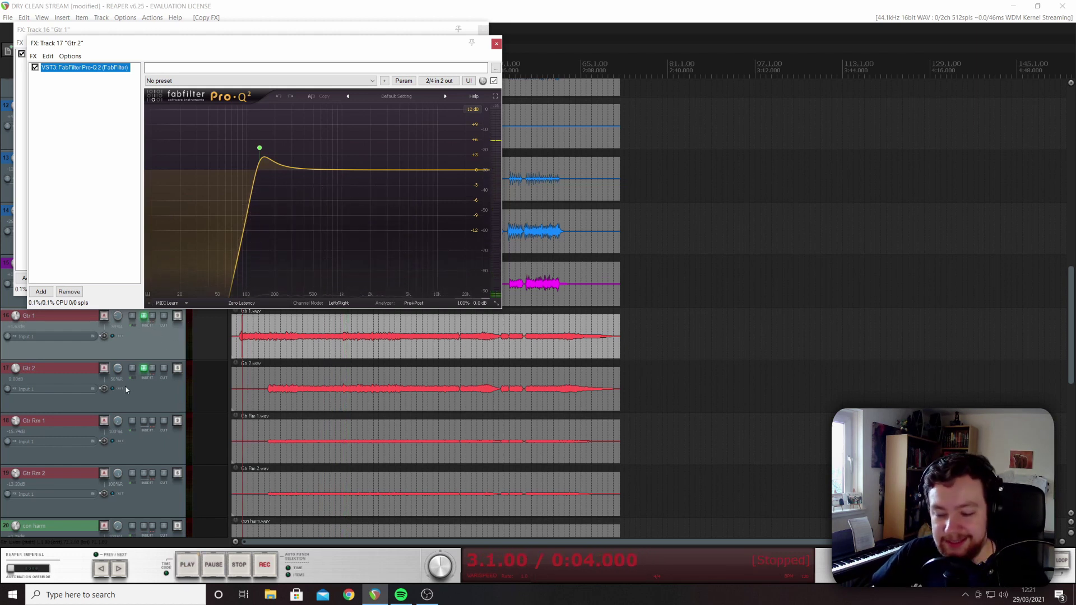
Step: Add a FabFilter Pro-Q 2 instance to the vocal lead track
scroll(125, 386, "down", 9)
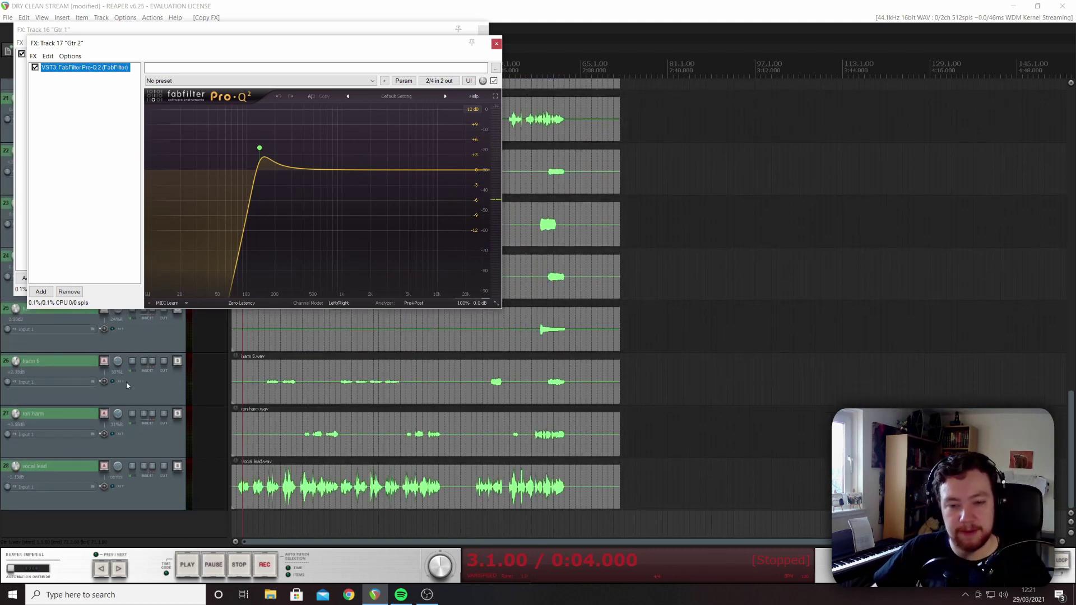
left_click(143, 467)
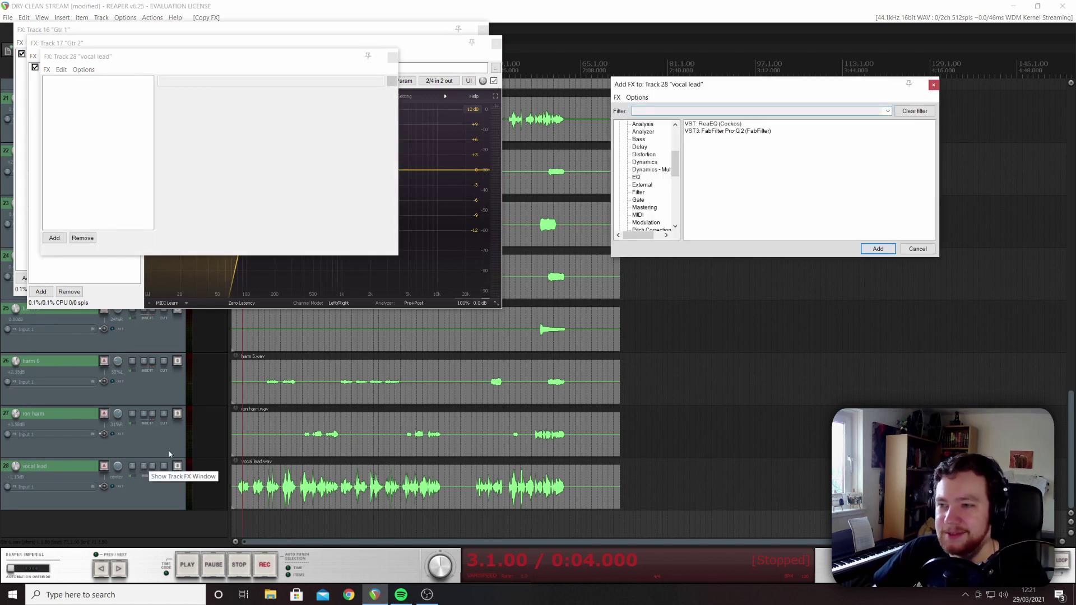
left_click(718, 131)
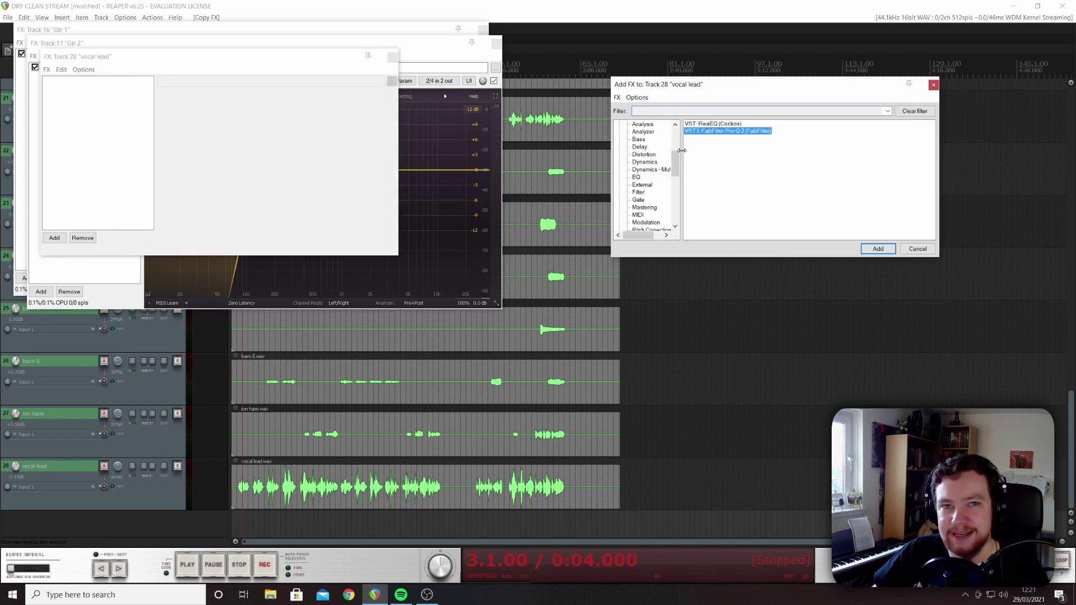
left_click(878, 248)
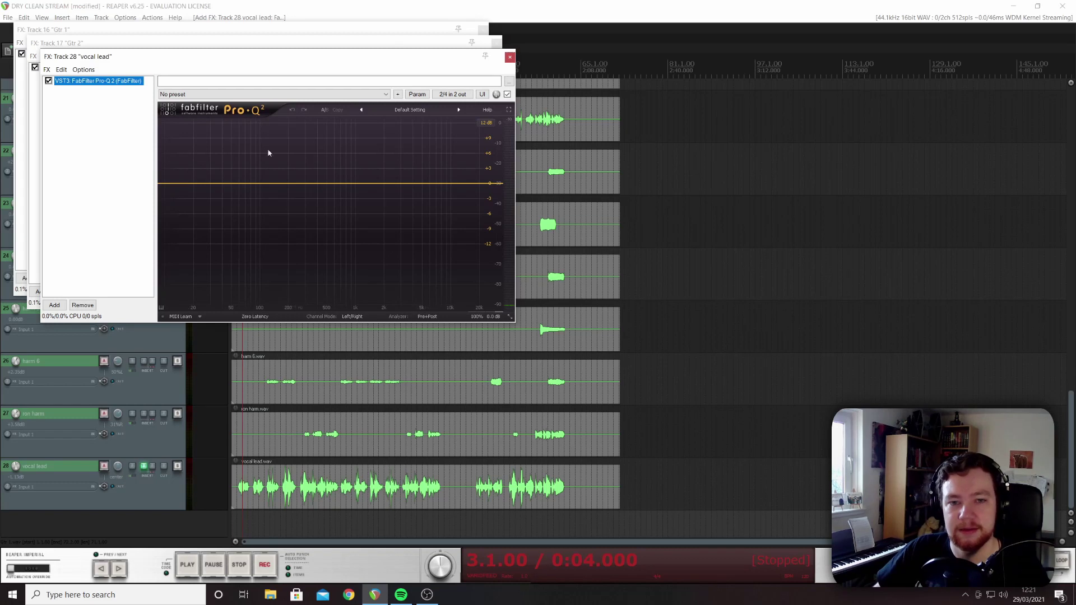
Step: Solo the vocal lead, play it, and add a low-cut EQ band swept up past about 235 Hz
left_click(177, 467)
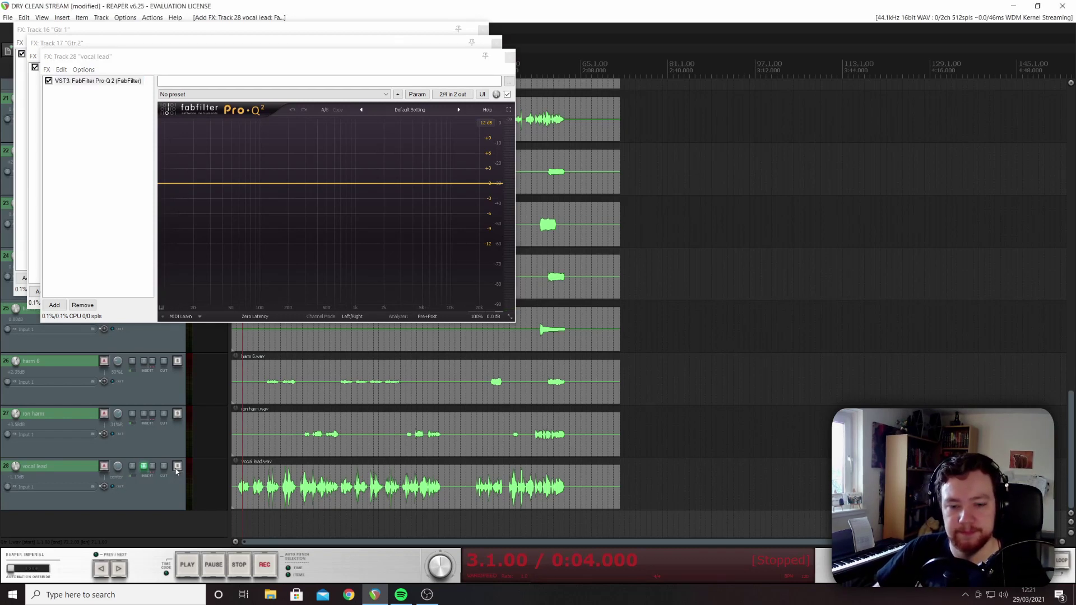
key("space")
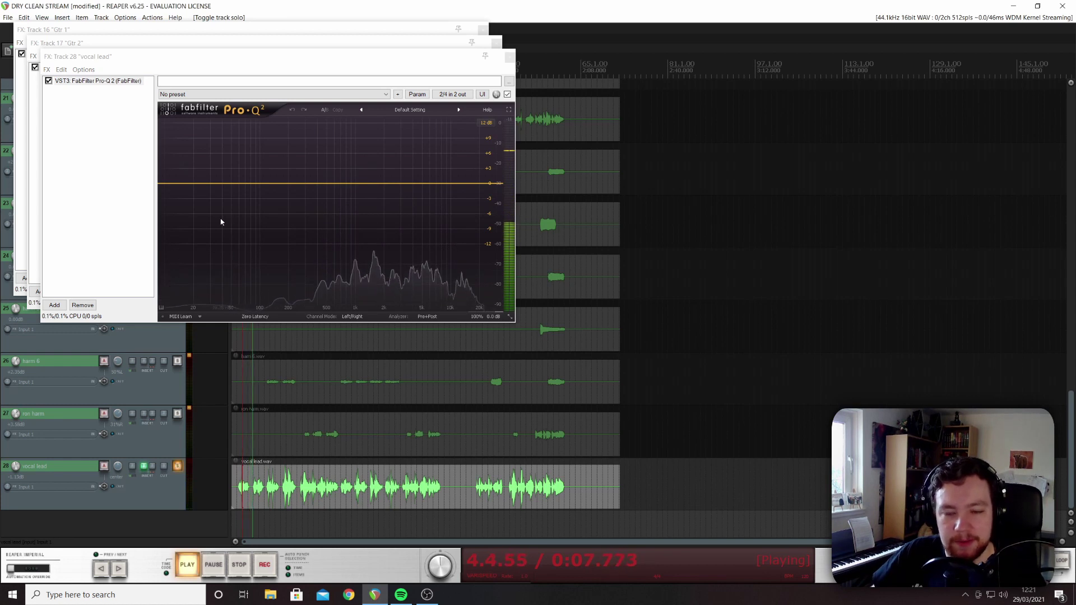
double_click(174, 184)
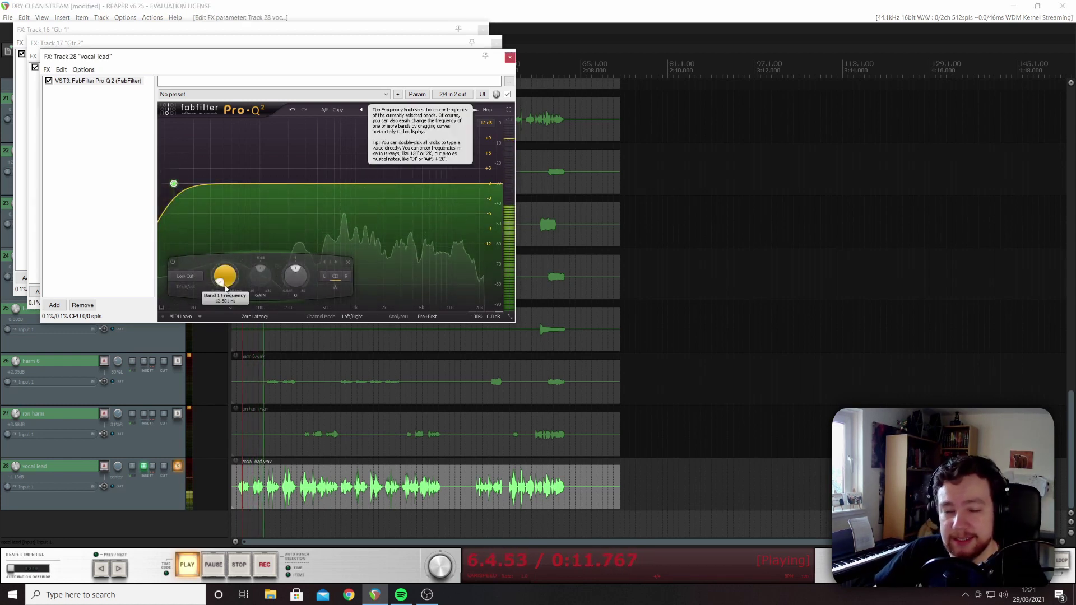
left_click_drag(225, 289, 222, 273)
scroll(222, 273, "down", 3)
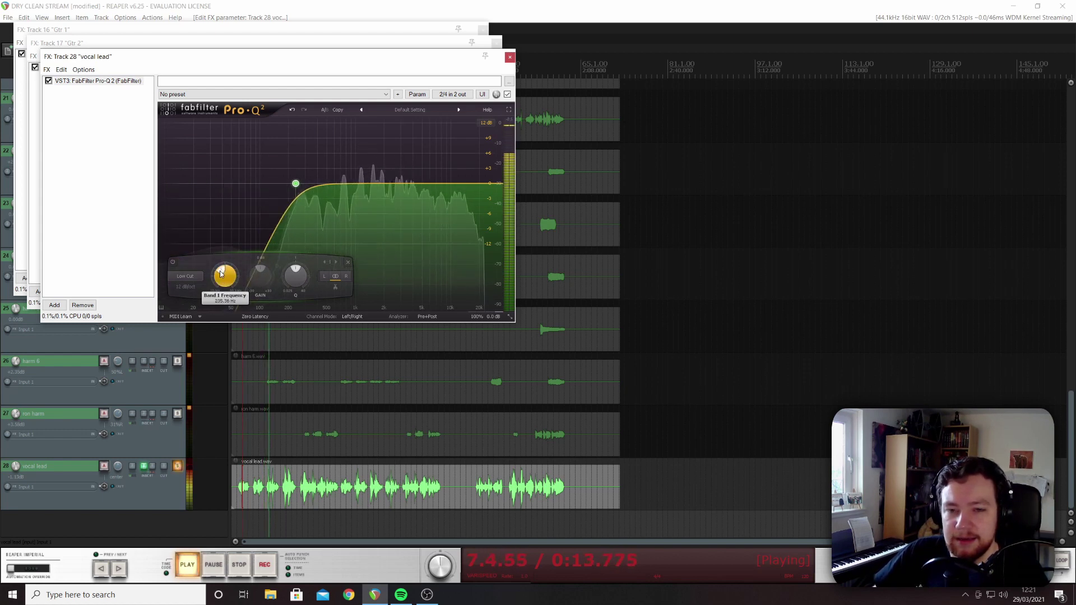
scroll(221, 273, "up", 2)
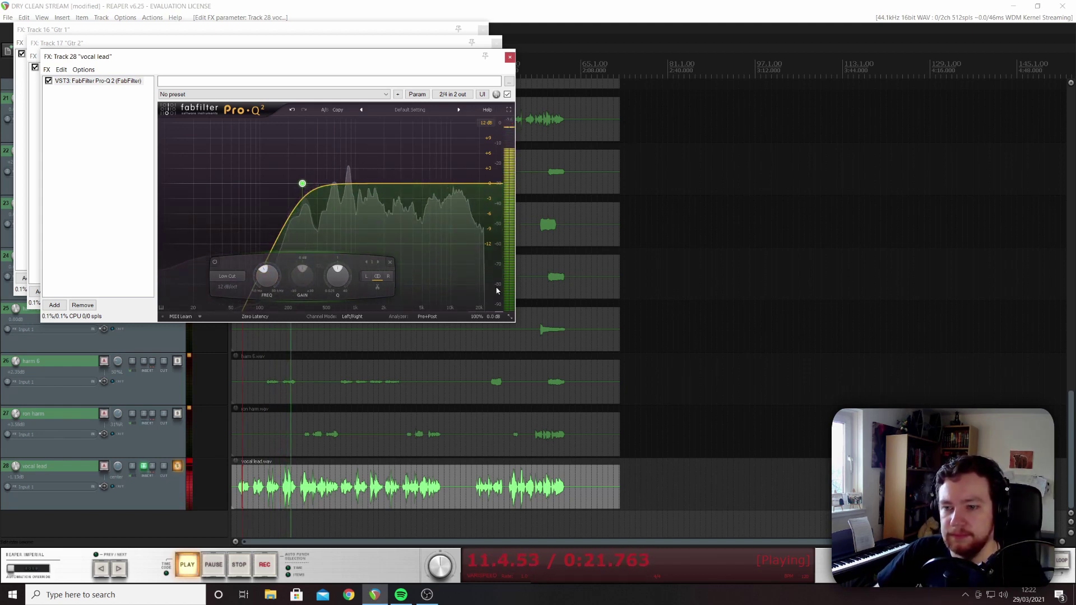
mouse_move(491, 317)
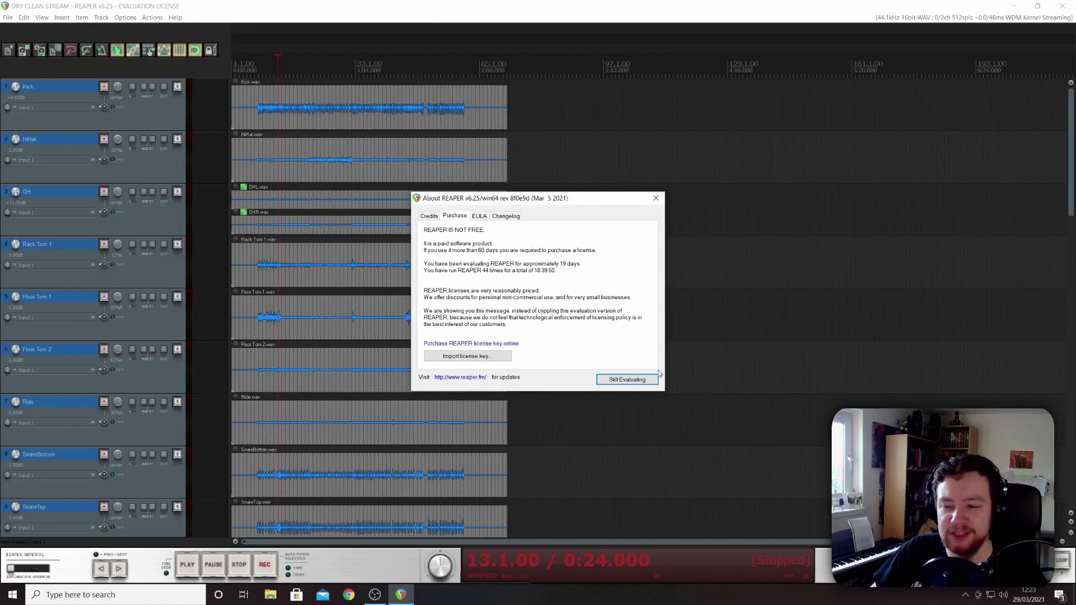
Step: Dismiss the evaluation notice and add FabFilter Pro-Q 2 to the Gtr 1 track
left_click(633, 386)
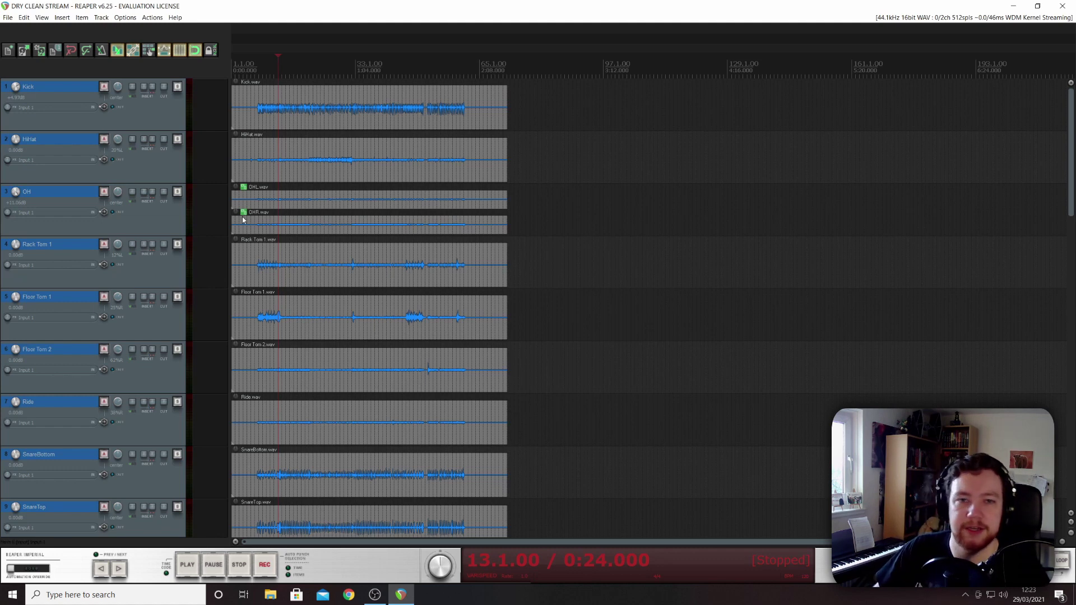
scroll(246, 162, "down", 1)
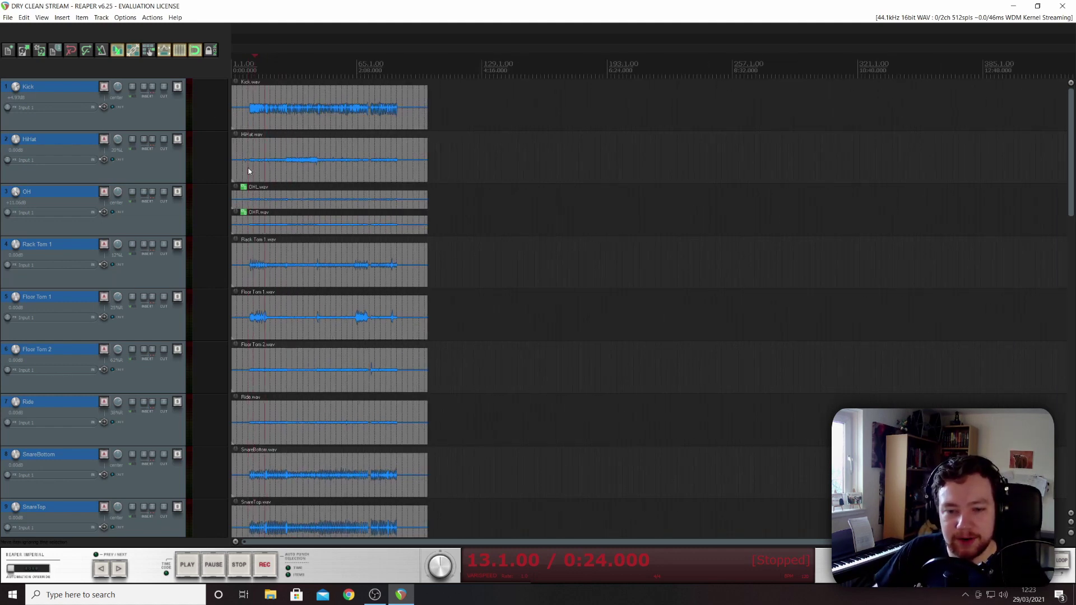
scroll(248, 166, "up", 3)
scroll(59, 156, "down", 10)
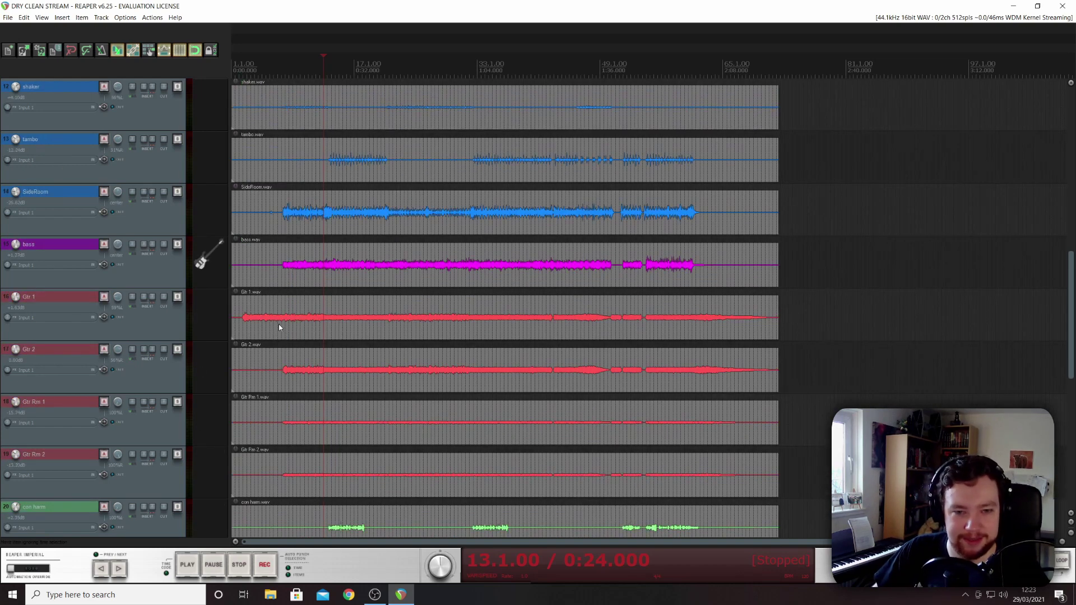
left_click(146, 298)
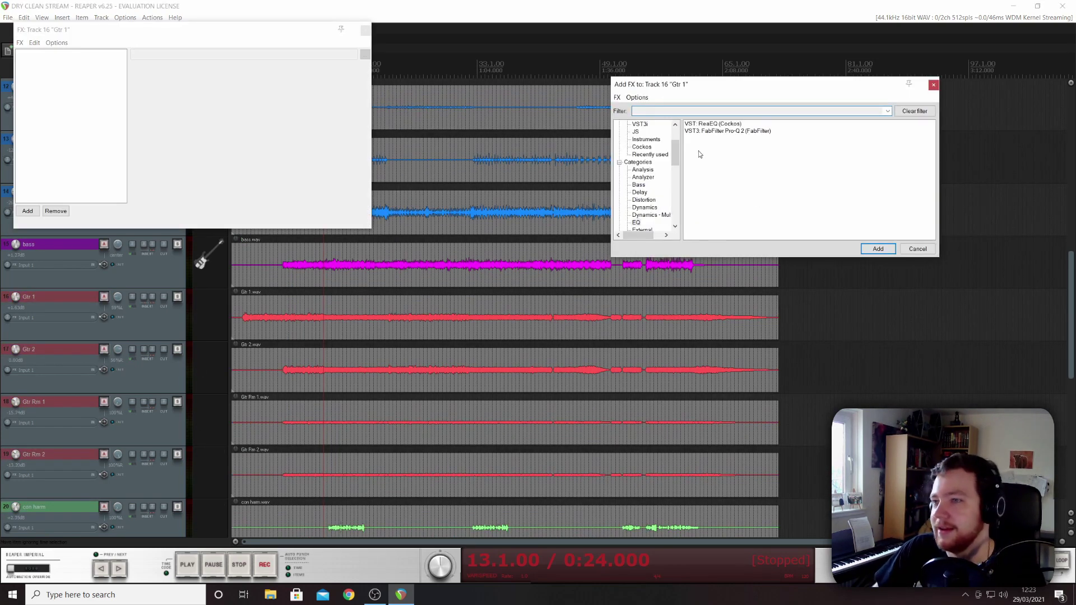
left_click(729, 132)
left_click(877, 252)
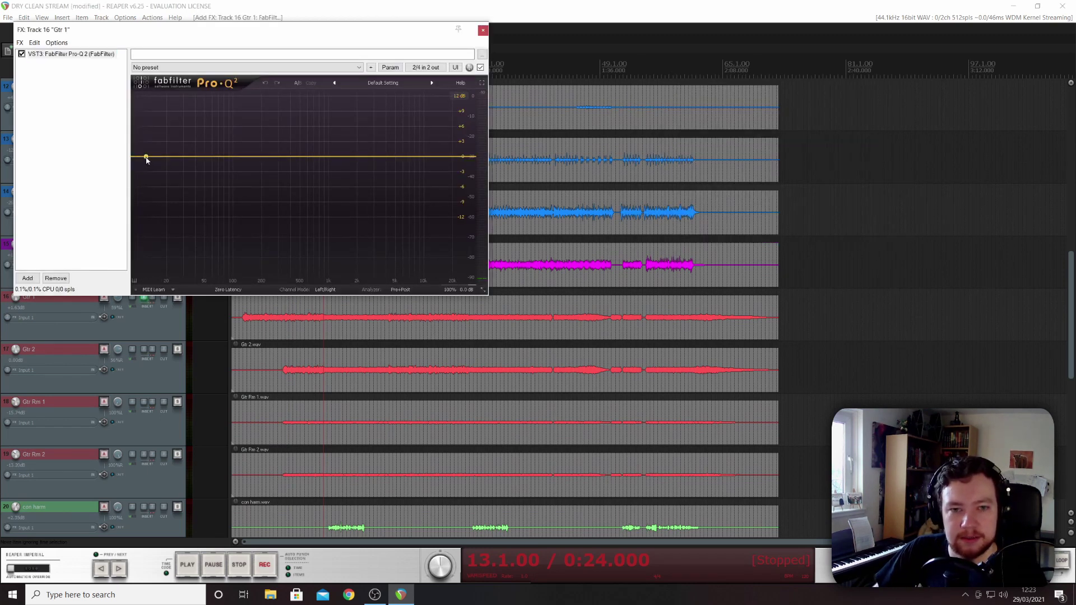
Step: Create a low-cut band on Gtr 1 at about 106 Hz with a Q of about 1.7 and an 18 dB/oct slope
left_click_drag(148, 159, 237, 139)
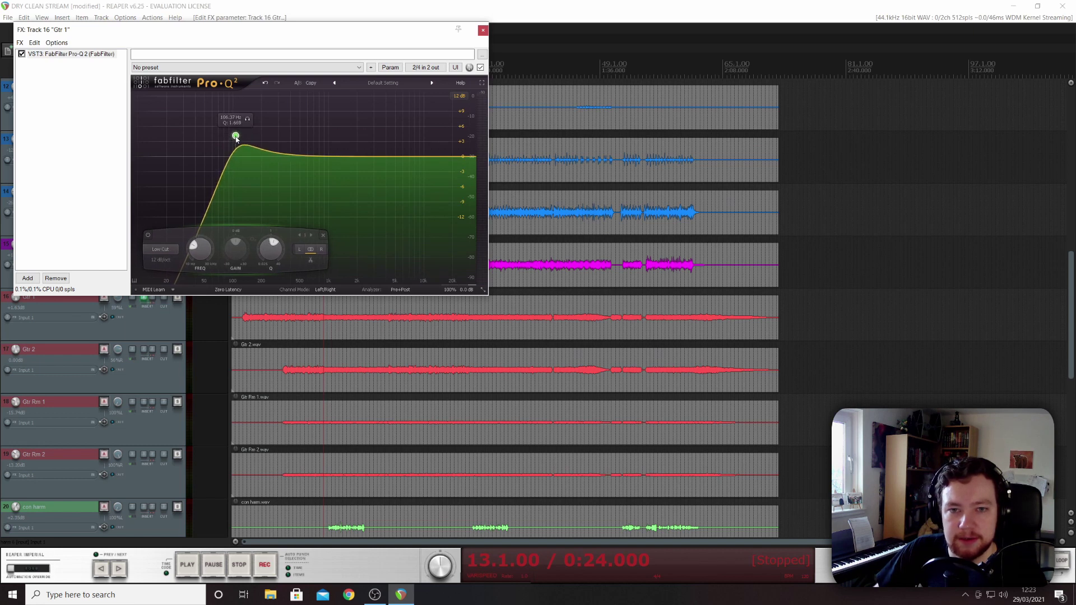
left_click(171, 260)
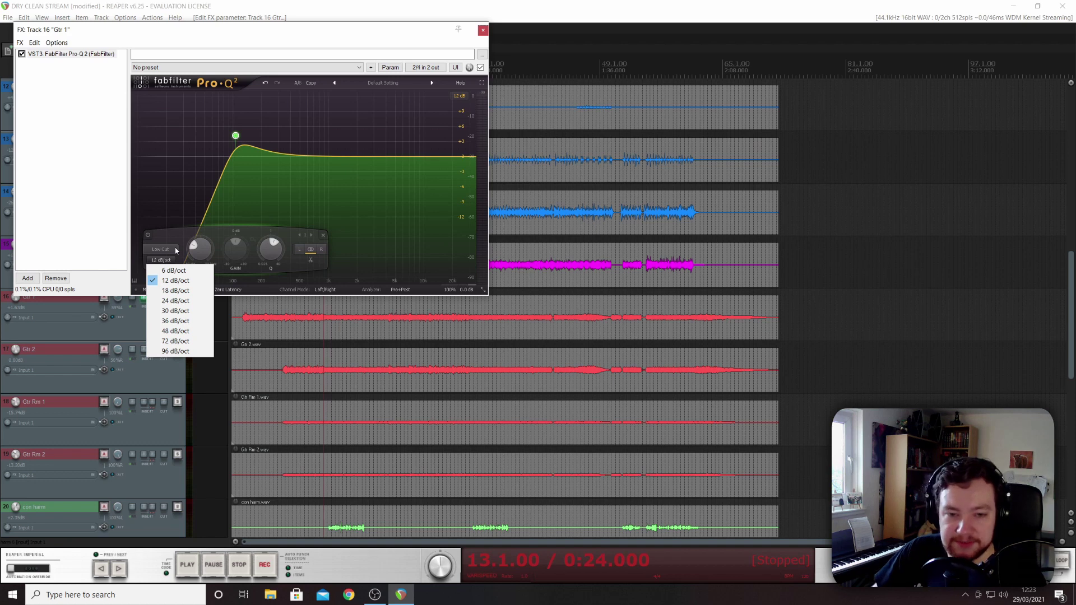
left_click(177, 290)
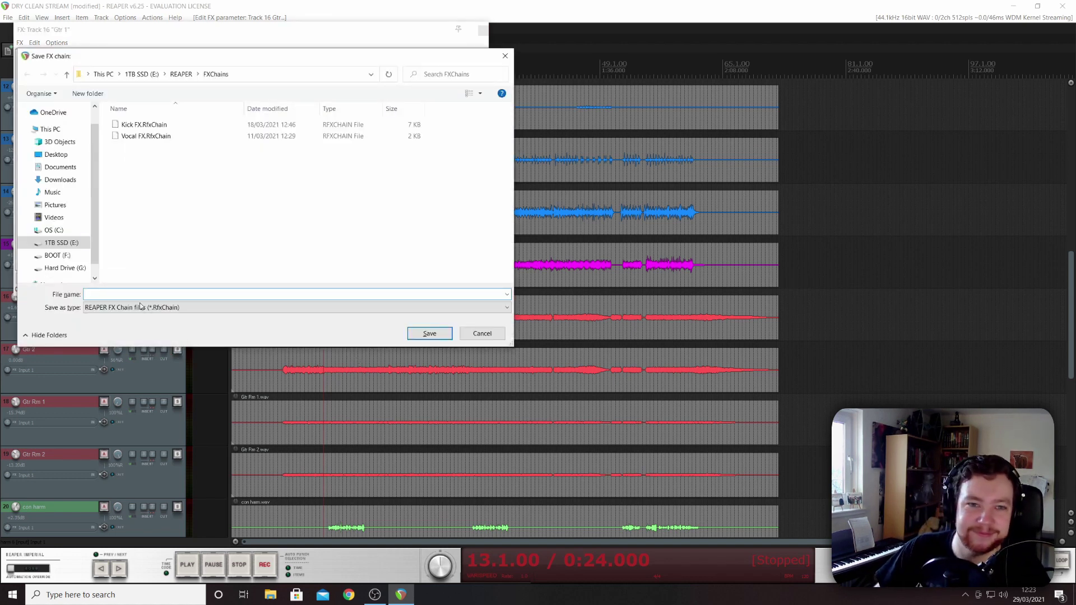
Step: Cancel saving the FX chain, close the Gtr 1 effects window, and save the project
left_click(505, 56)
left_click(483, 29)
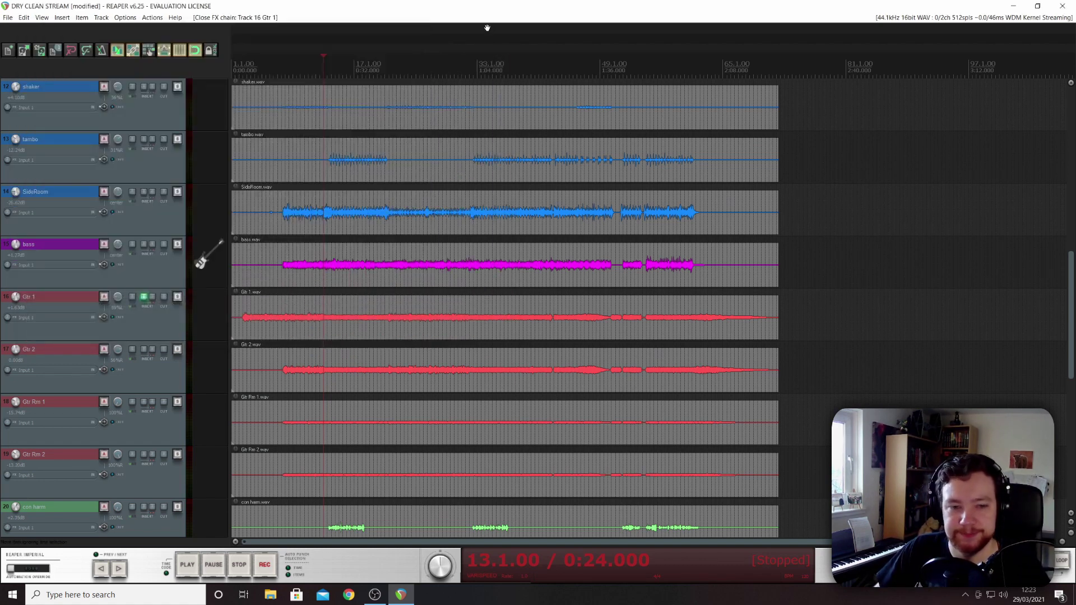
key("ctrl+s")
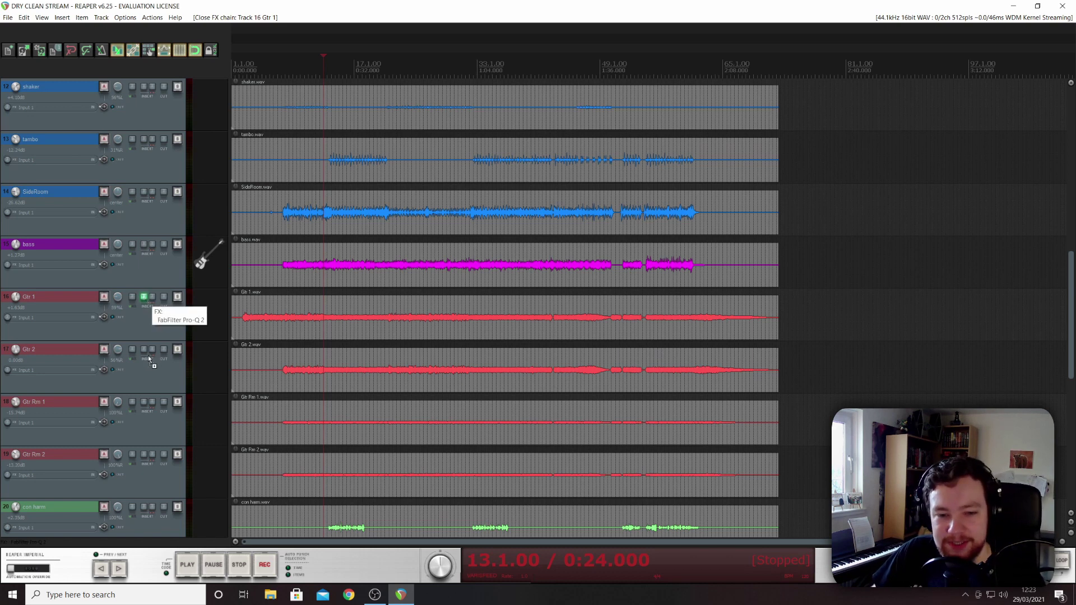
Step: Copy the Gtr 1 EQ onto Gtr 2 and play the mix from the start of the Gtr 1 waveform
left_click_drag(148, 359, 144, 351)
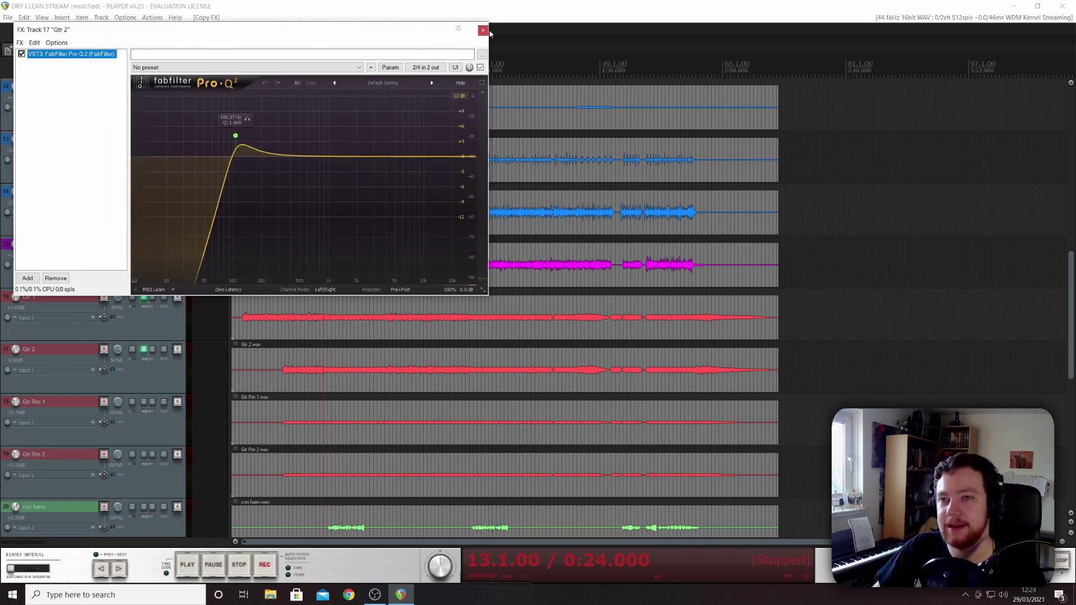
left_click(482, 30)
left_click(242, 318)
key("space")
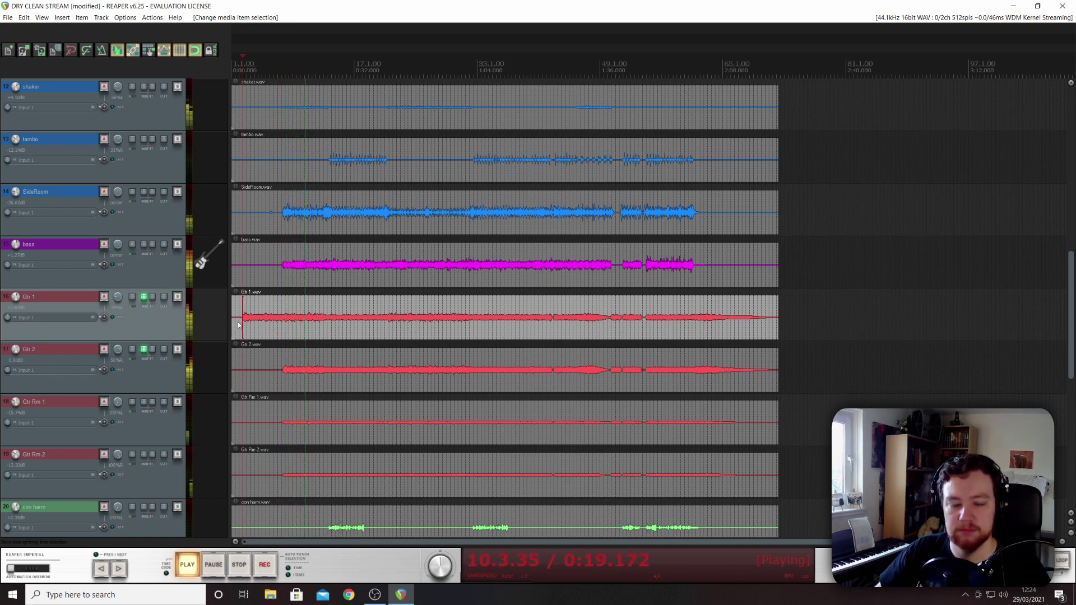
key("space")
Step: Add FabFilter Pro-Q 2 to the vocal lead with a low-cut band at about 150 Hz
scroll(92, 364, "down", 8)
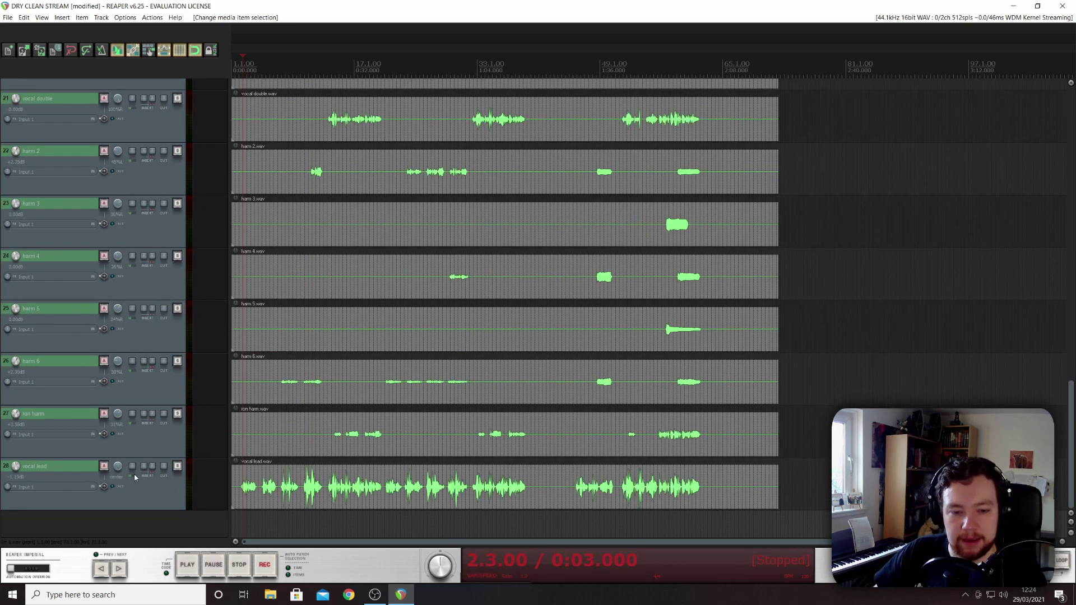
left_click(144, 469)
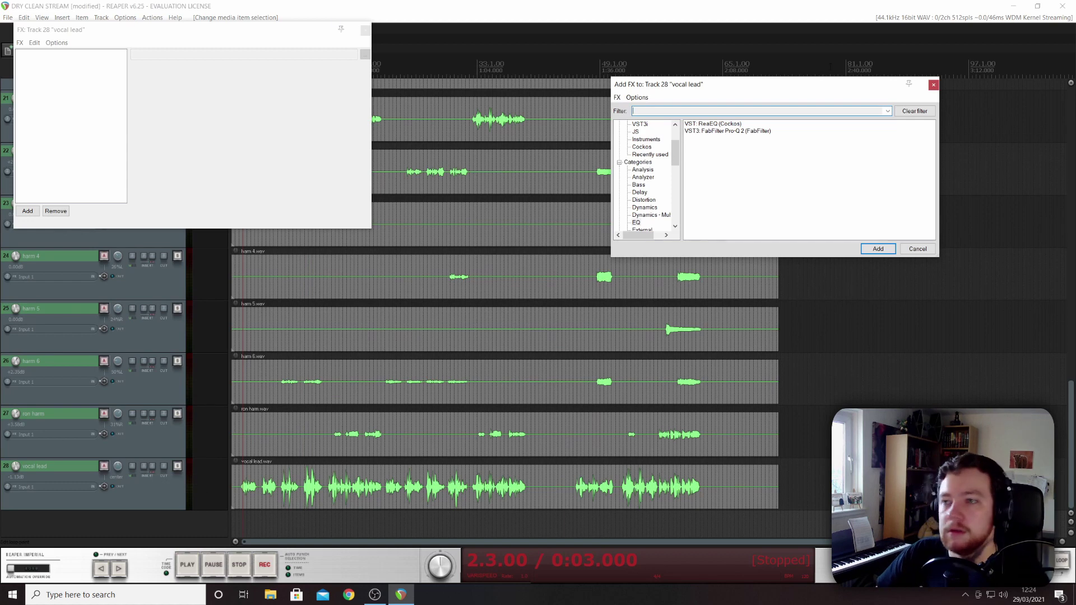
left_click(728, 133)
left_click(891, 252)
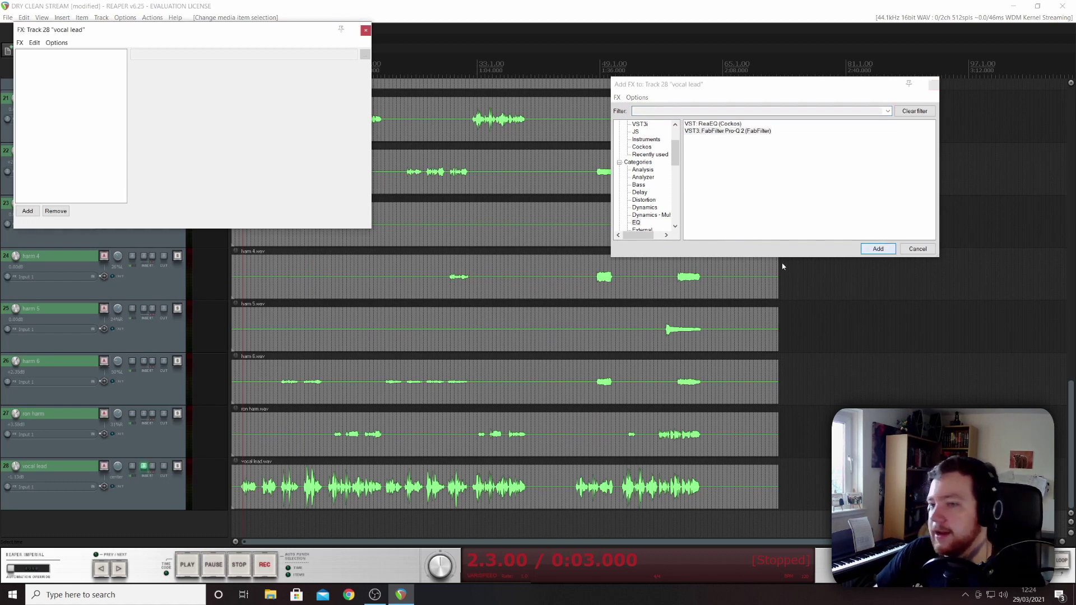
left_click(146, 156)
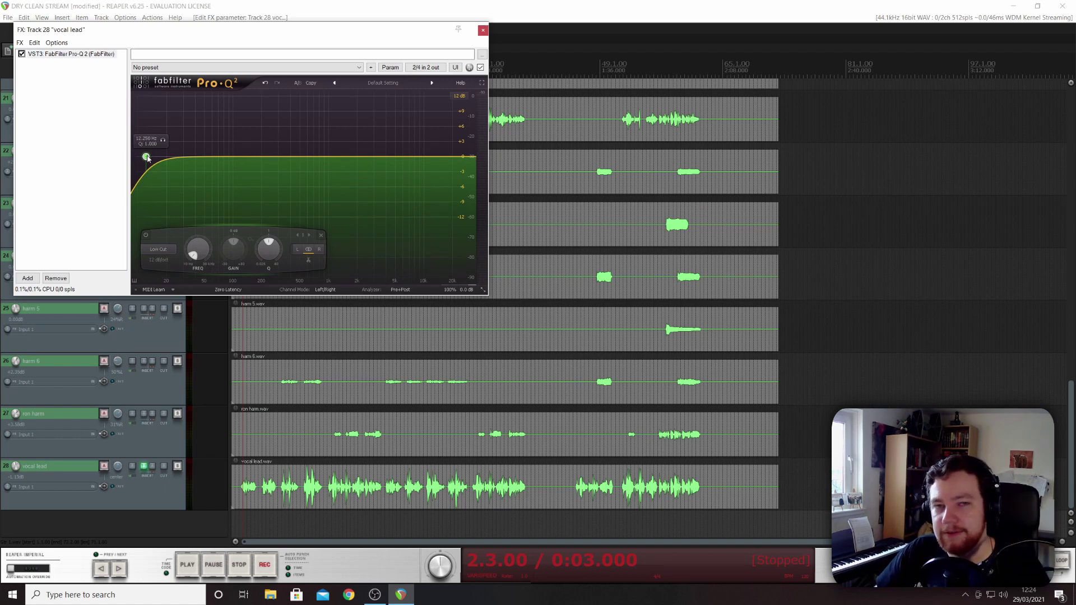
left_click_drag(147, 158, 252, 158)
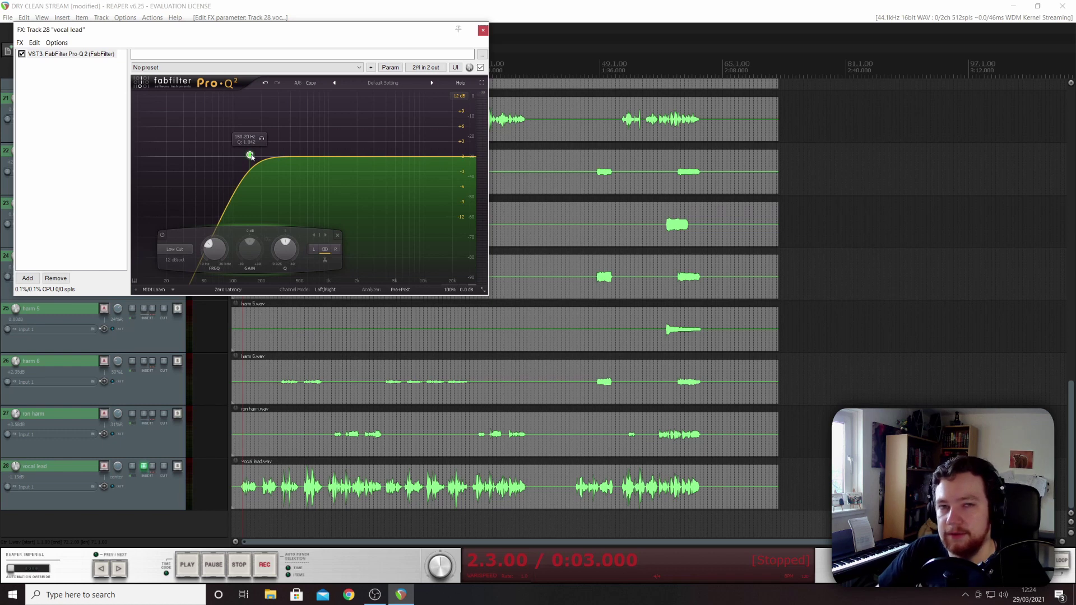
Step: During playback, lower the vocal lead EQ's output level to about -1.3 dB, reduce the track's volume, and save the project
key("space")
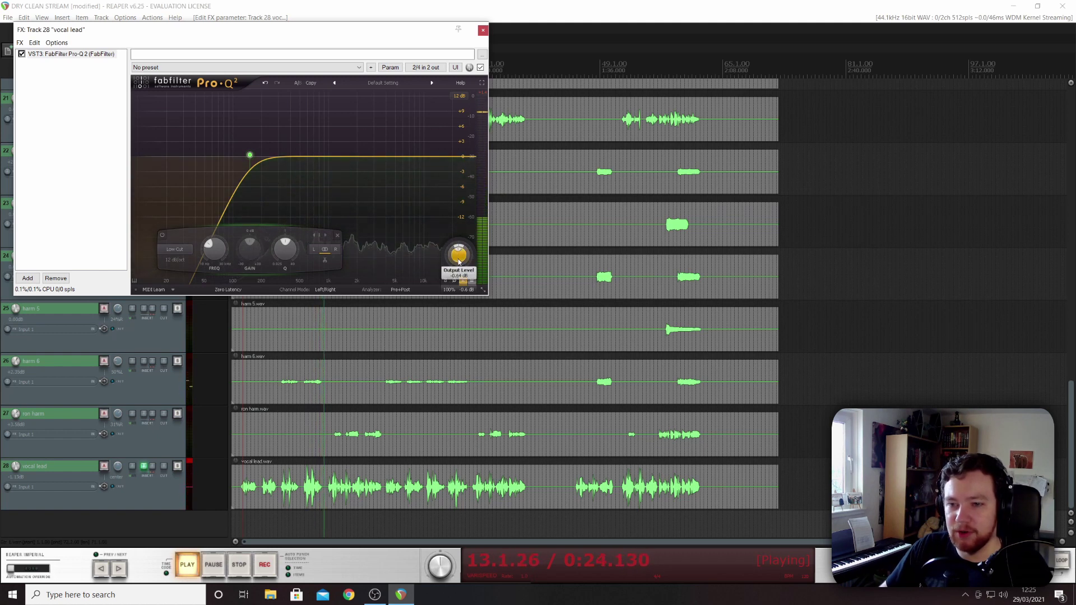
scroll(458, 255, "down", 1)
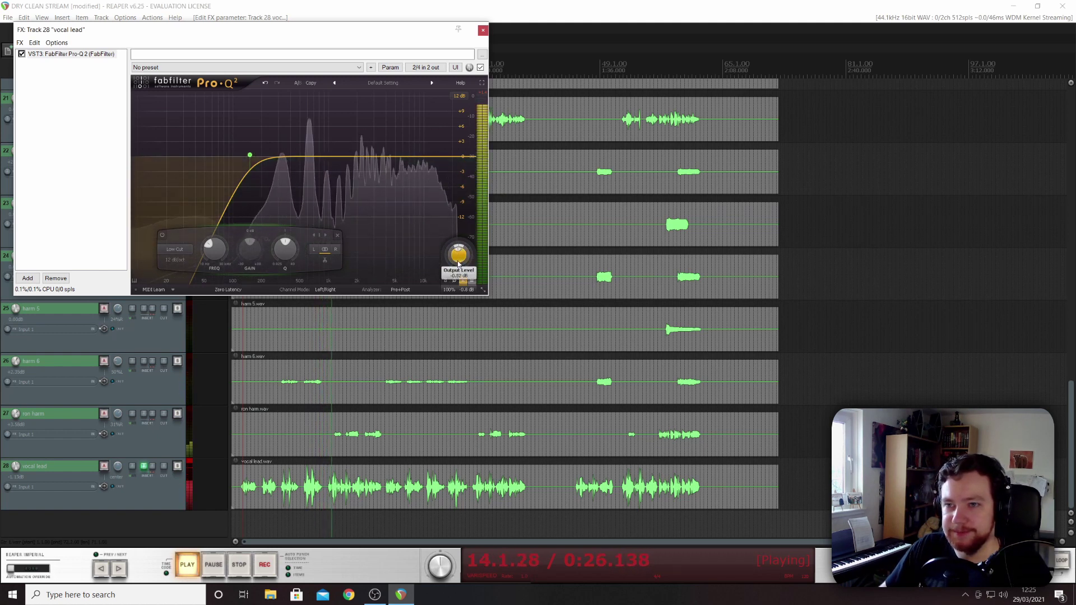
left_click_drag(459, 264, 459, 272)
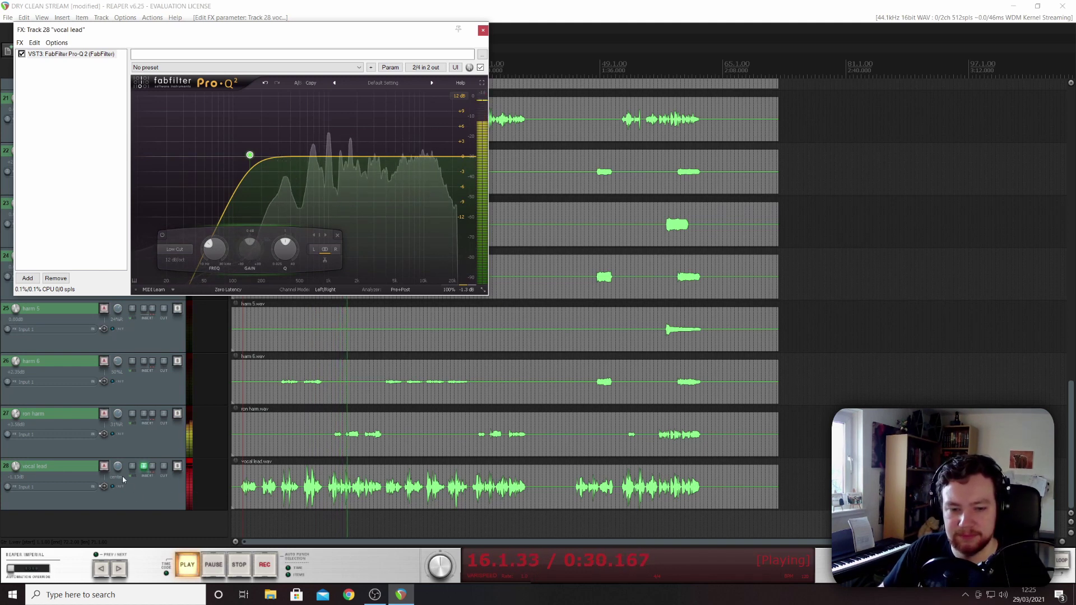
left_click_drag(16, 466, 16, 473)
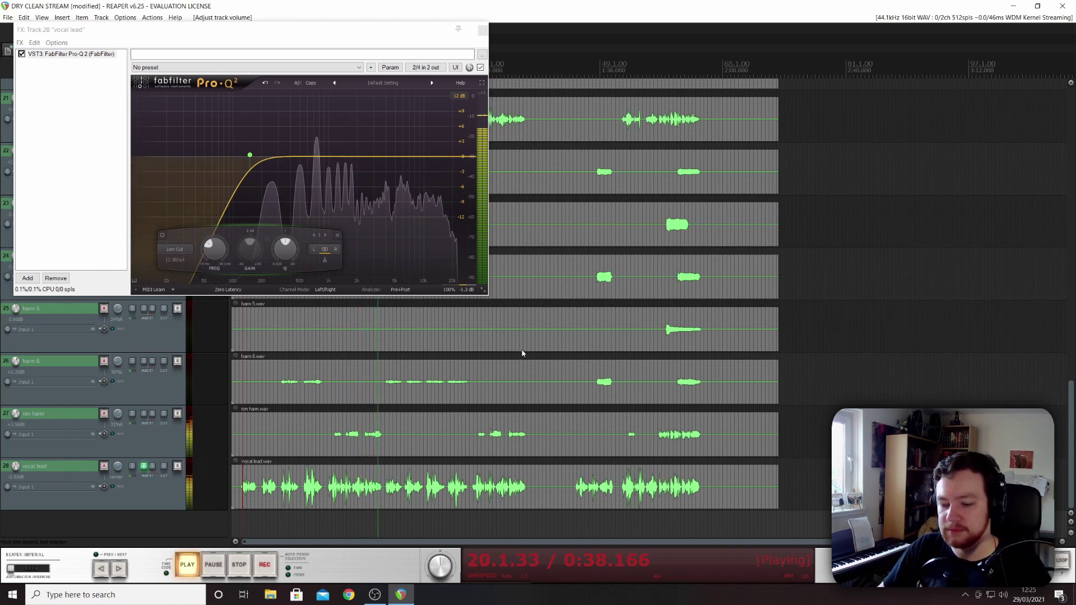
key("ctrl+s")
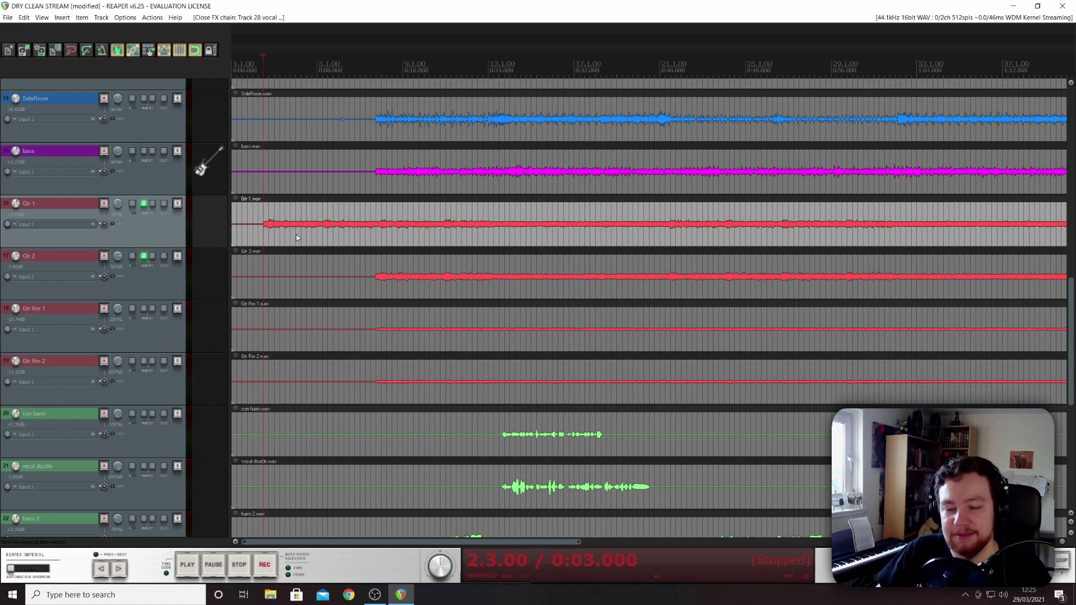
Step: Reopen the Gtr 1 EQ and raise its low cut to about 161 Hz with a Q of about 1.7 during playback
left_click(144, 208)
left_click_drag(235, 135, 253, 134)
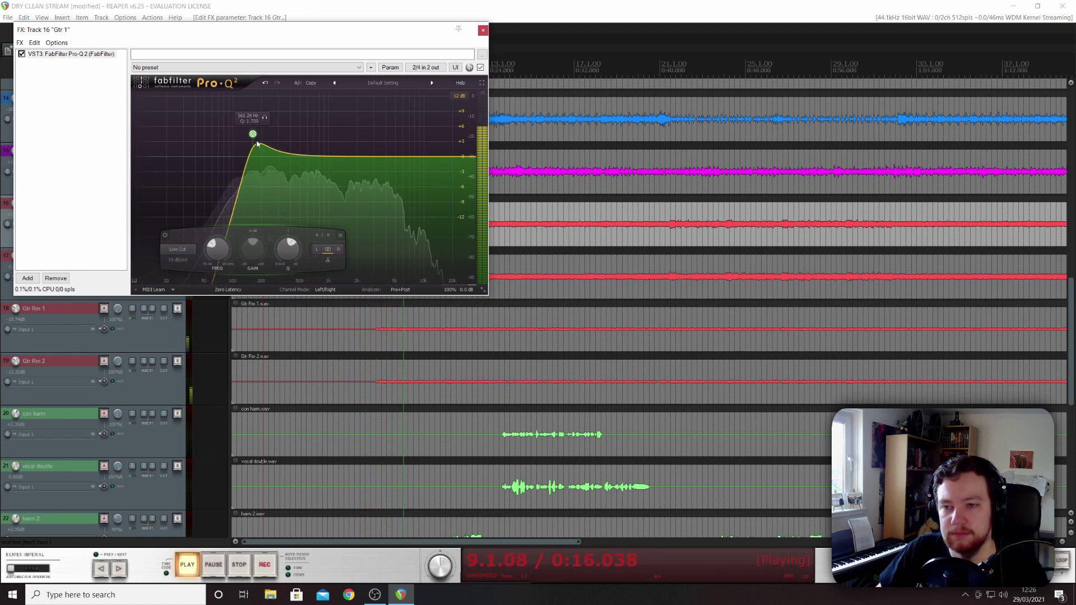
Step: Close the Gtr 1 EQ window and stop playback
left_click(483, 31)
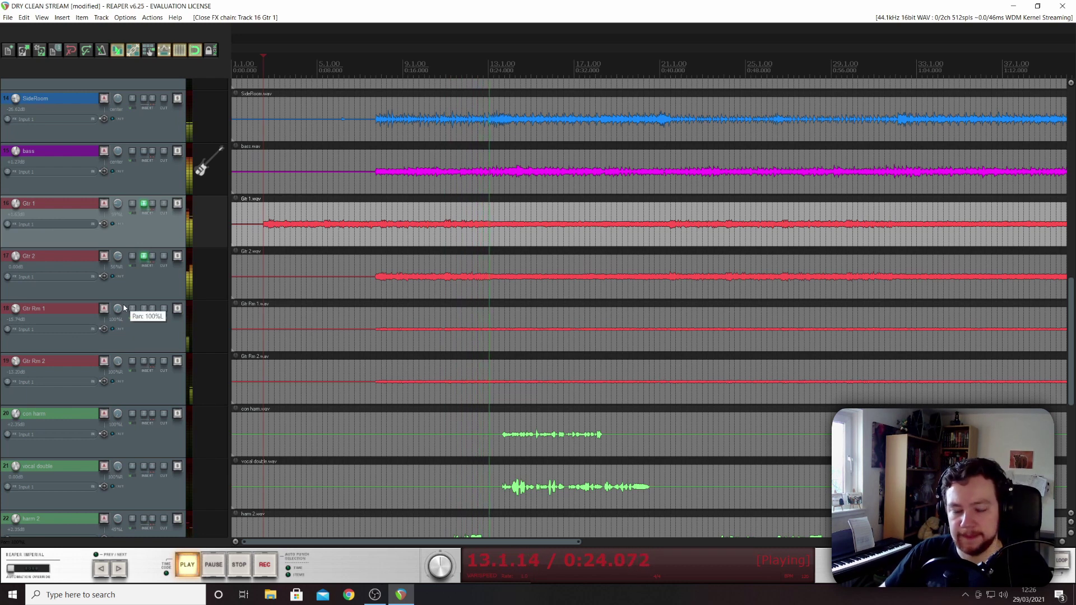
key("space")
Step: Solo the OH drum overhead track, play it, and place the edit cursor where the drums come in
scroll(123, 308, "down", 5)
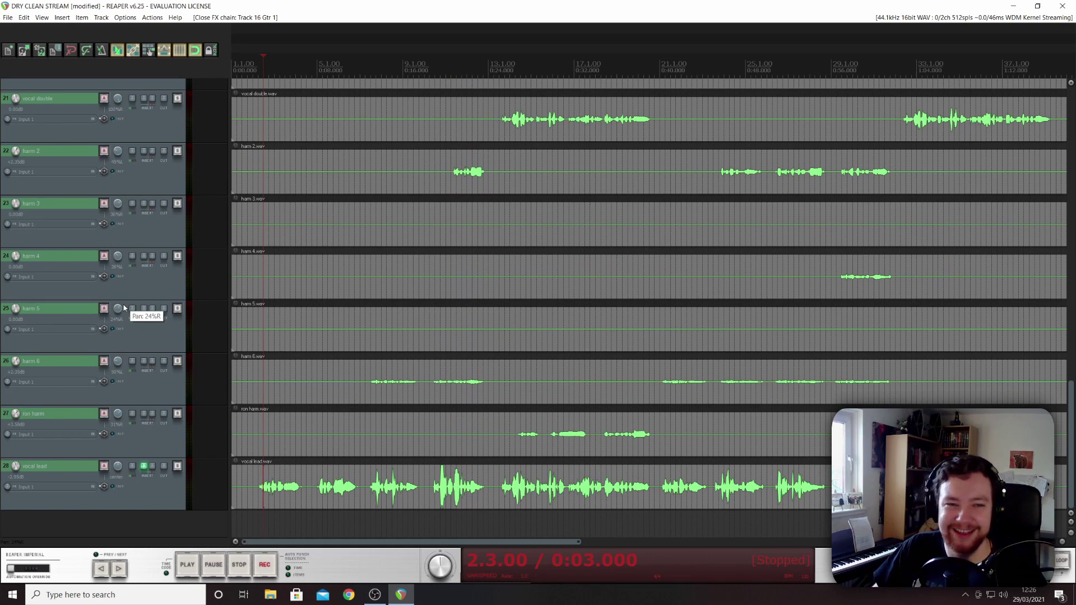
scroll(113, 234, "up", 14)
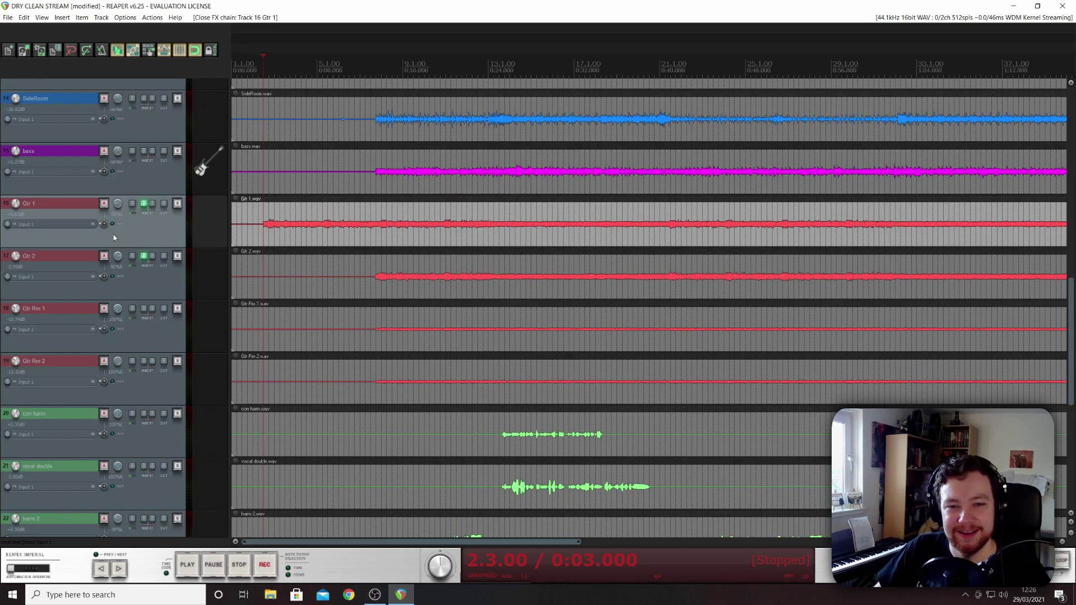
scroll(79, 311, "up", 1)
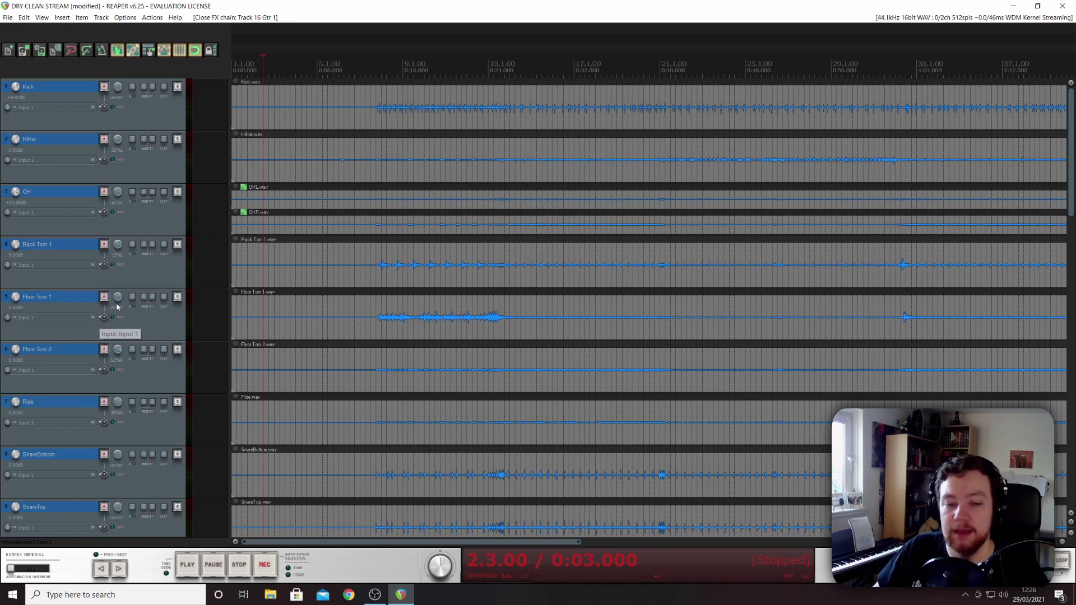
scroll(116, 303, "down", 4)
scroll(117, 304, "down", 1)
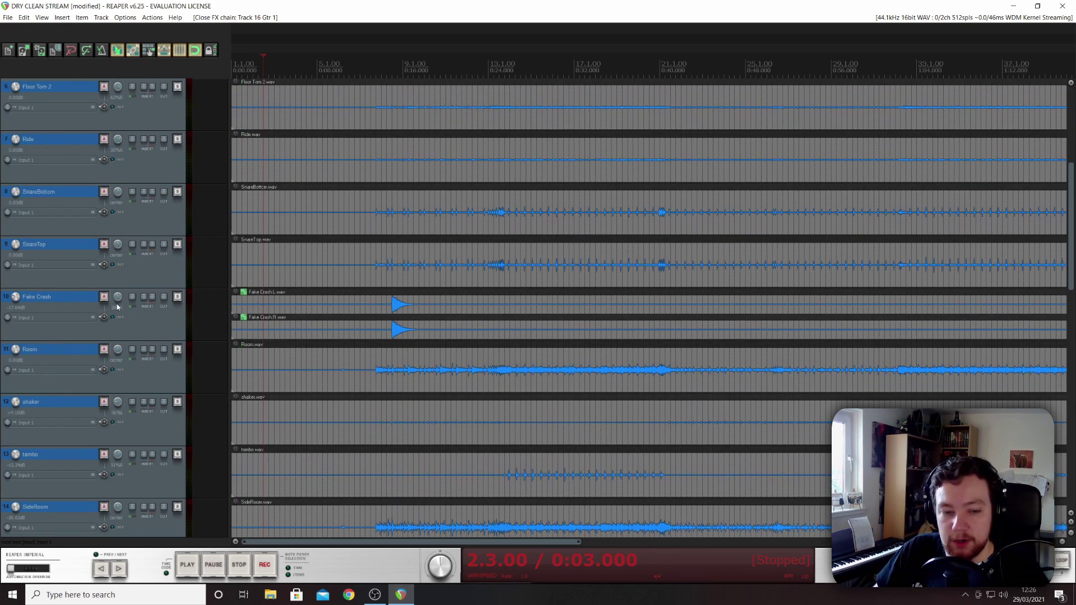
scroll(227, 364, "down", 2)
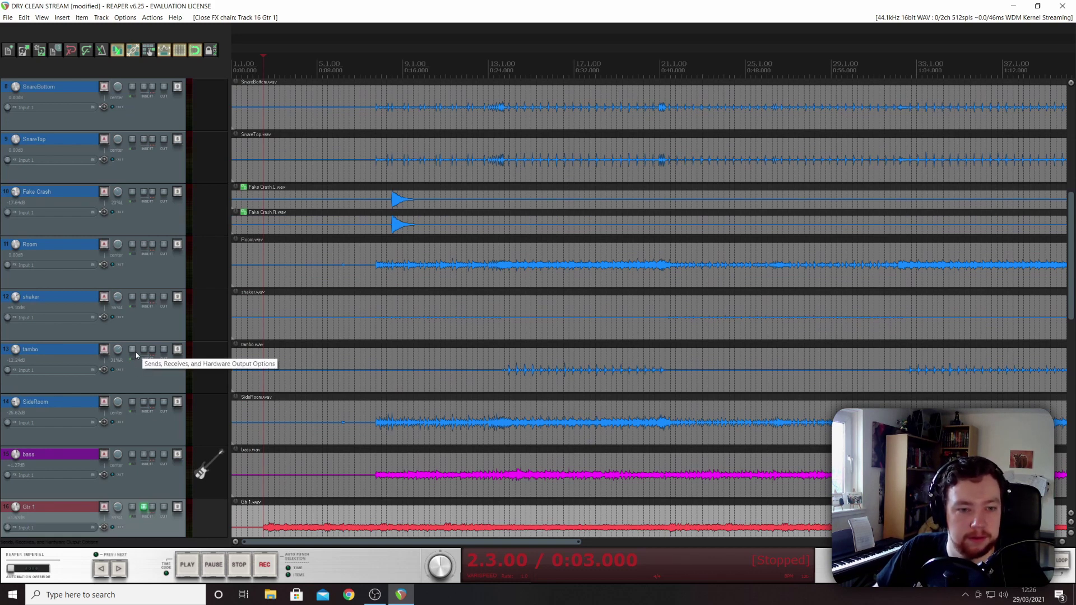
scroll(136, 351, "up", 6)
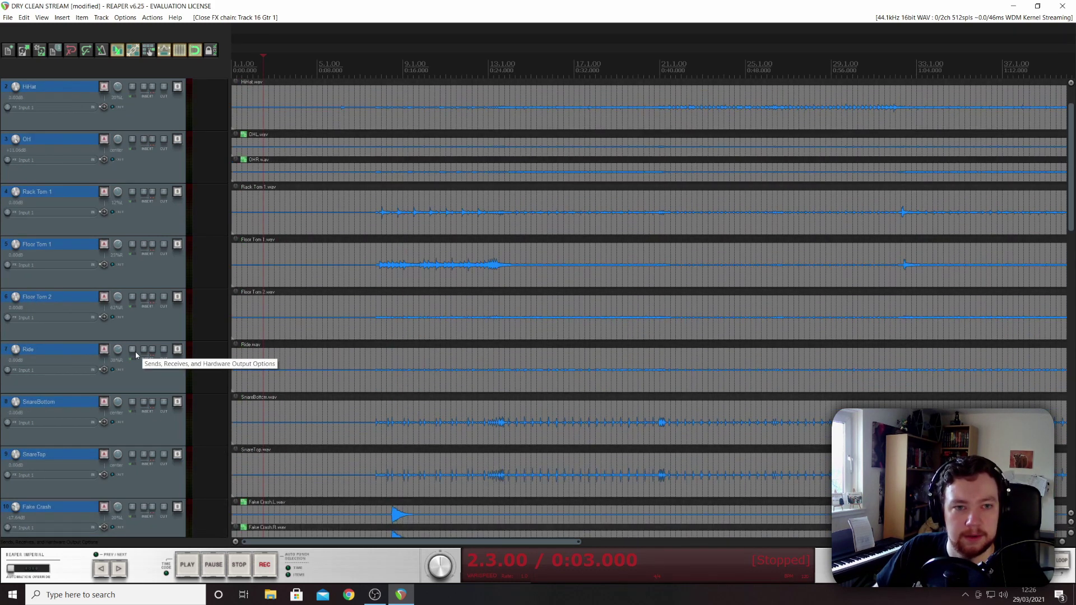
scroll(136, 351, "up", 1)
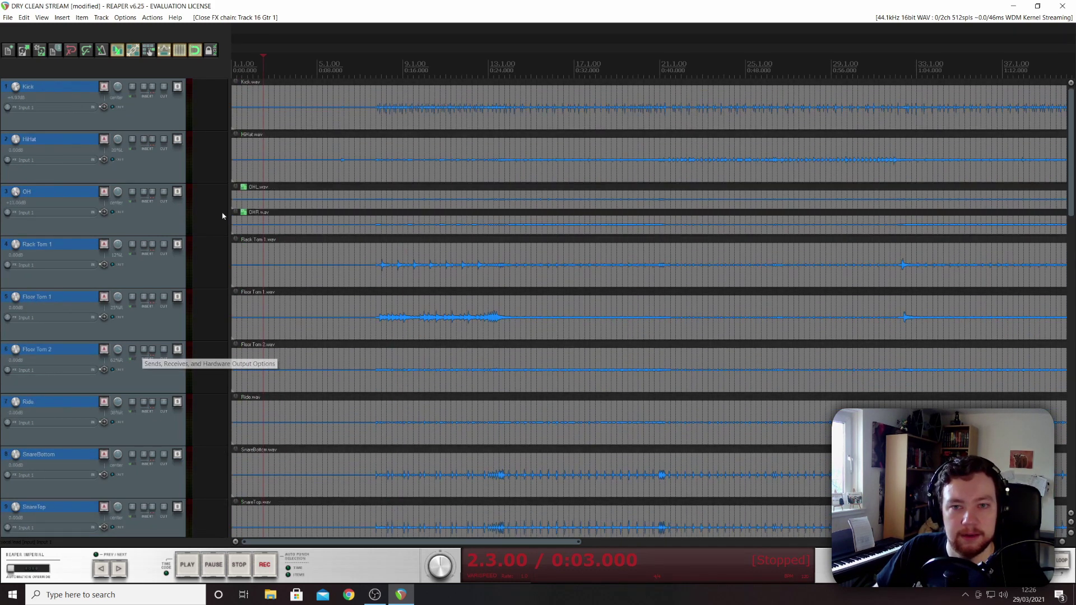
left_click(178, 192)
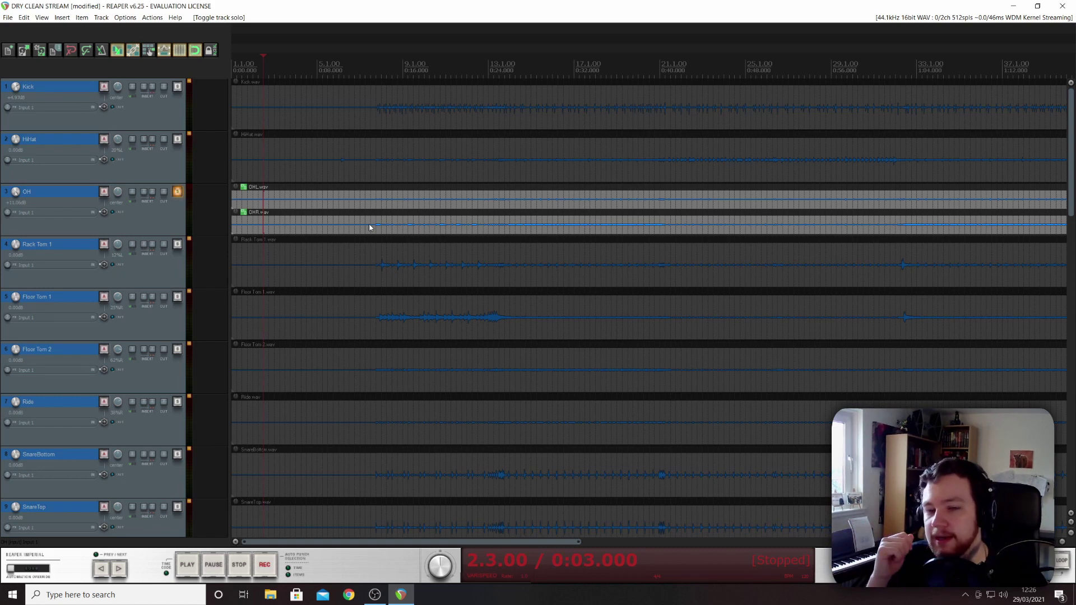
key("space")
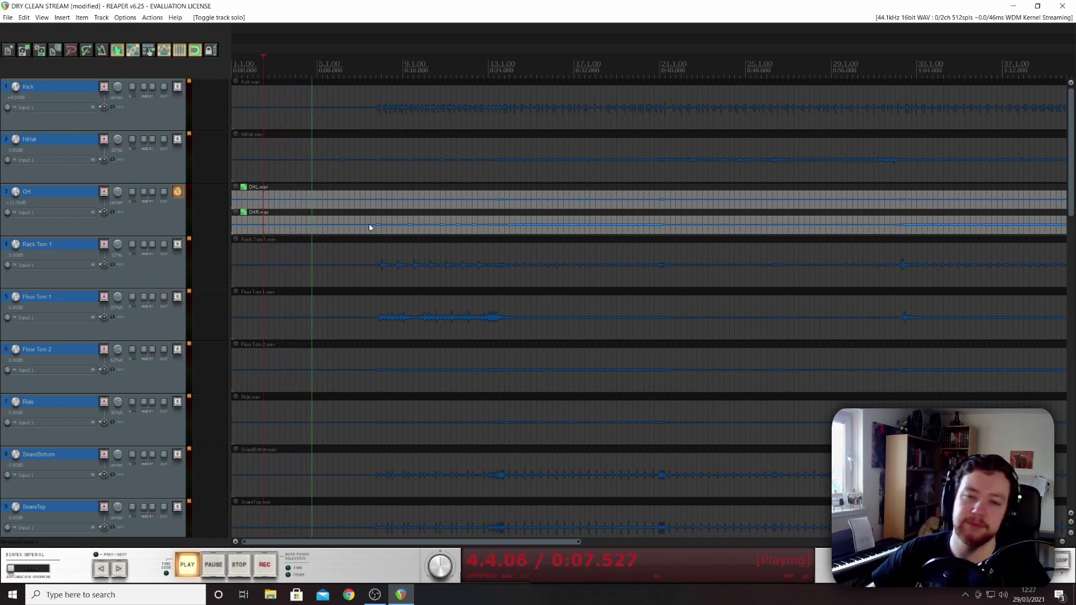
left_click(377, 194)
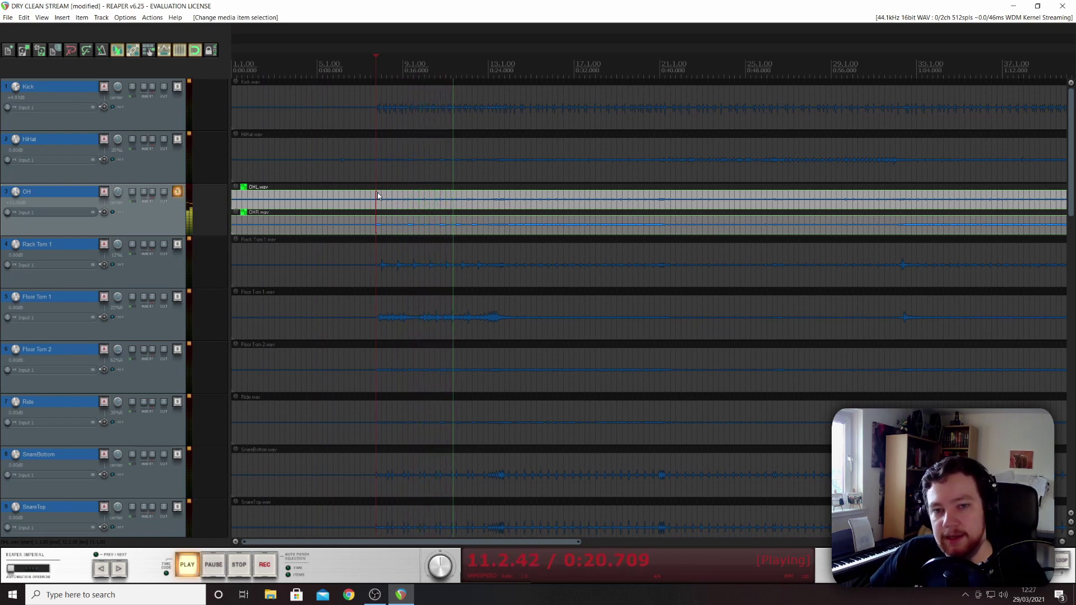
Step: Add FabFilter Pro-Q 2 to the OH track and create a low-cut band at the low end of its spectrum
left_click(138, 196)
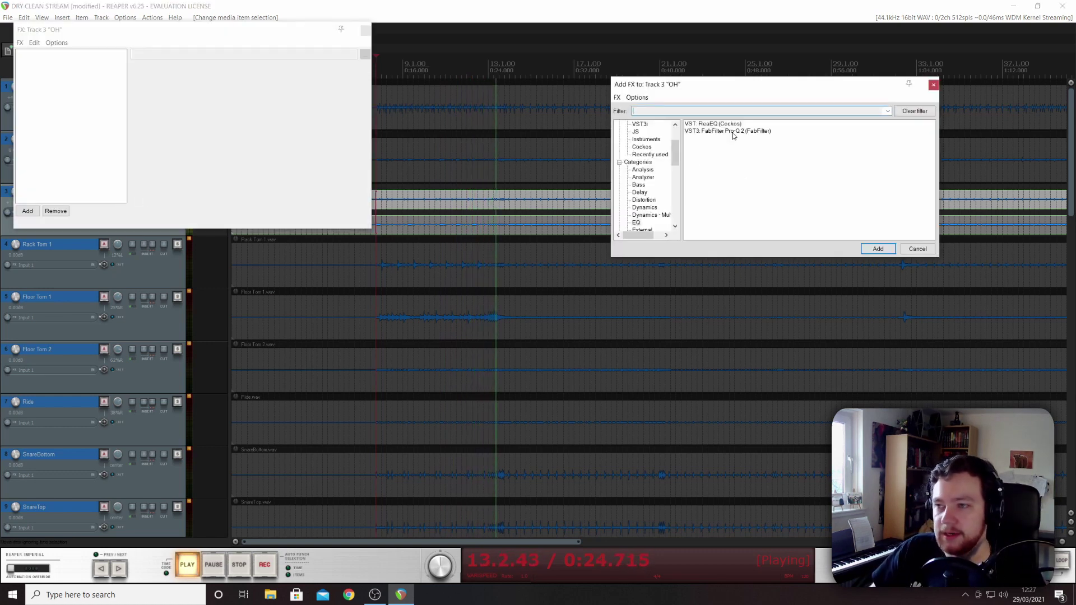
left_click(878, 249)
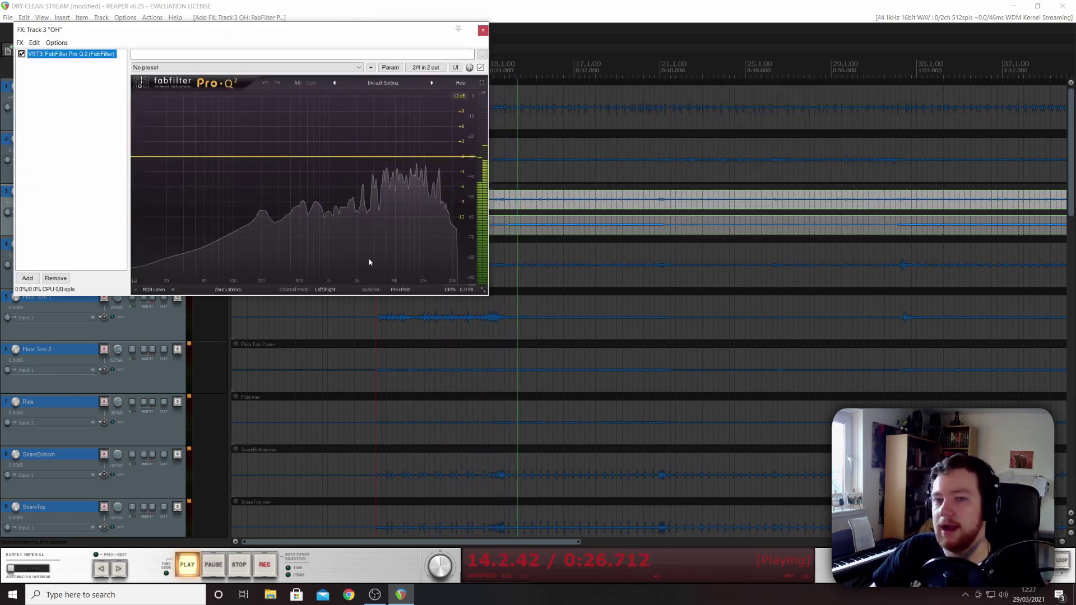
left_click(152, 158)
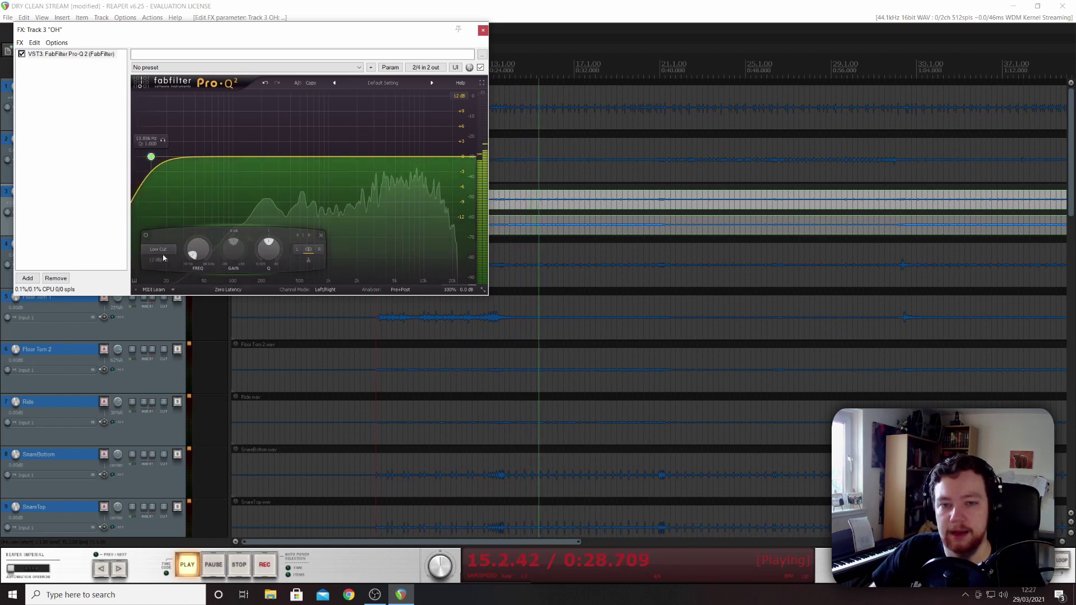
mouse_move(207, 253)
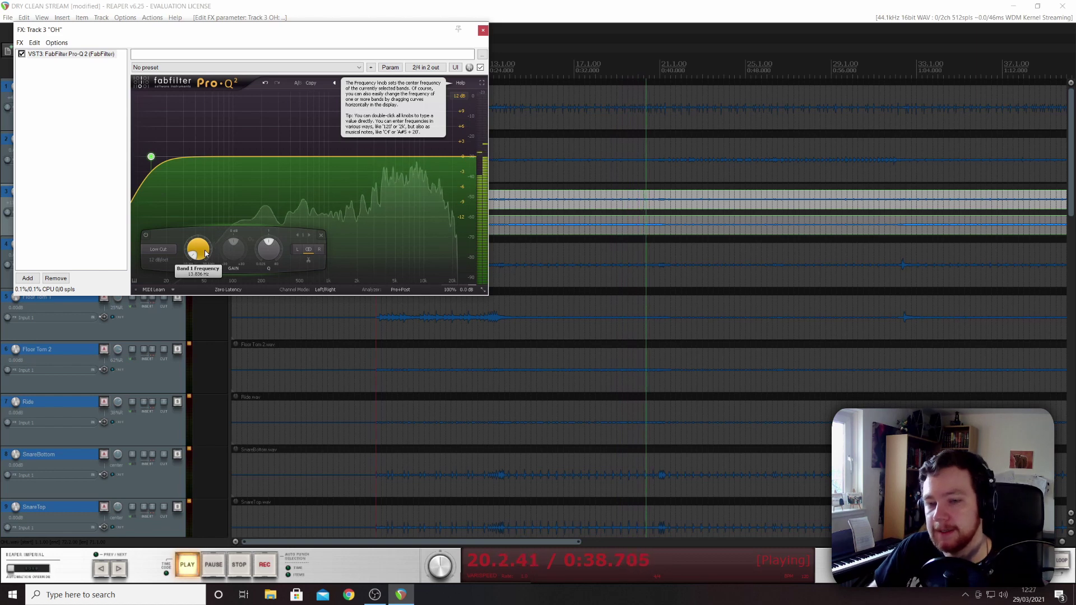
Step: Switch the OH EQ to Mid/Side mode, make the low cut affect only the side signal, and raise it to about 156 Hz
left_click(326, 289)
left_click(349, 311)
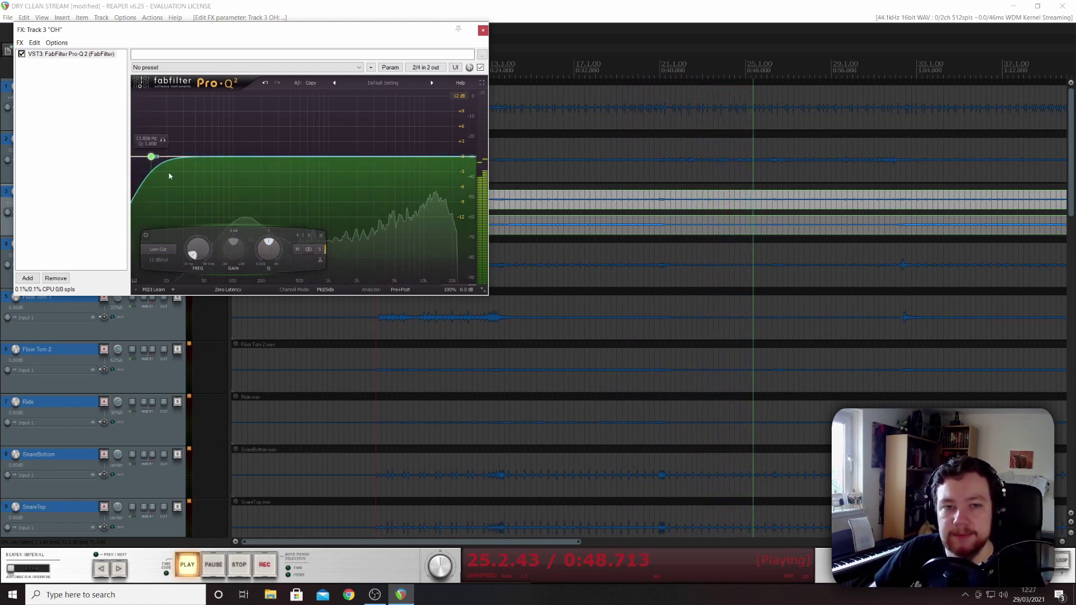
left_click(319, 250)
left_click_drag(157, 159, 253, 161)
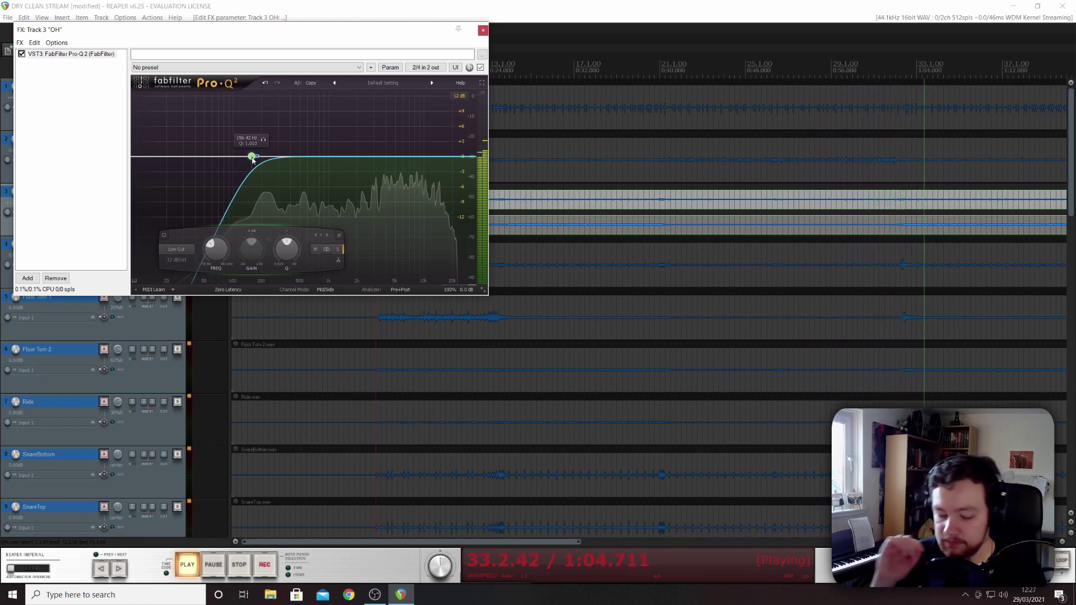
Step: Add a second low-cut band for the mid signal of the OH EQ at 30 Hz with a 30 dB/oct slope
left_click(145, 157)
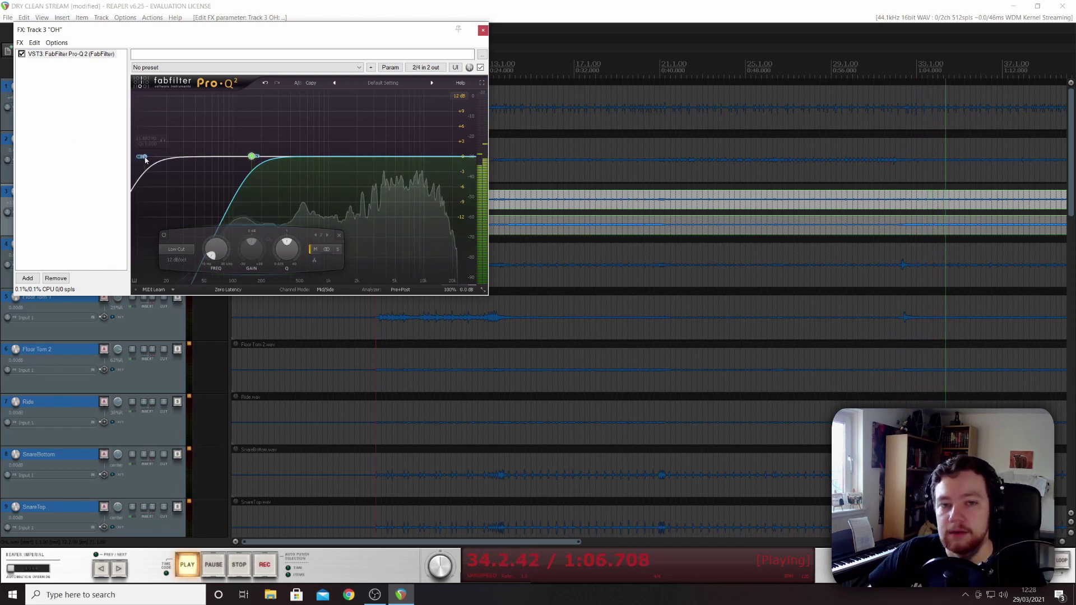
double_click(199, 250)
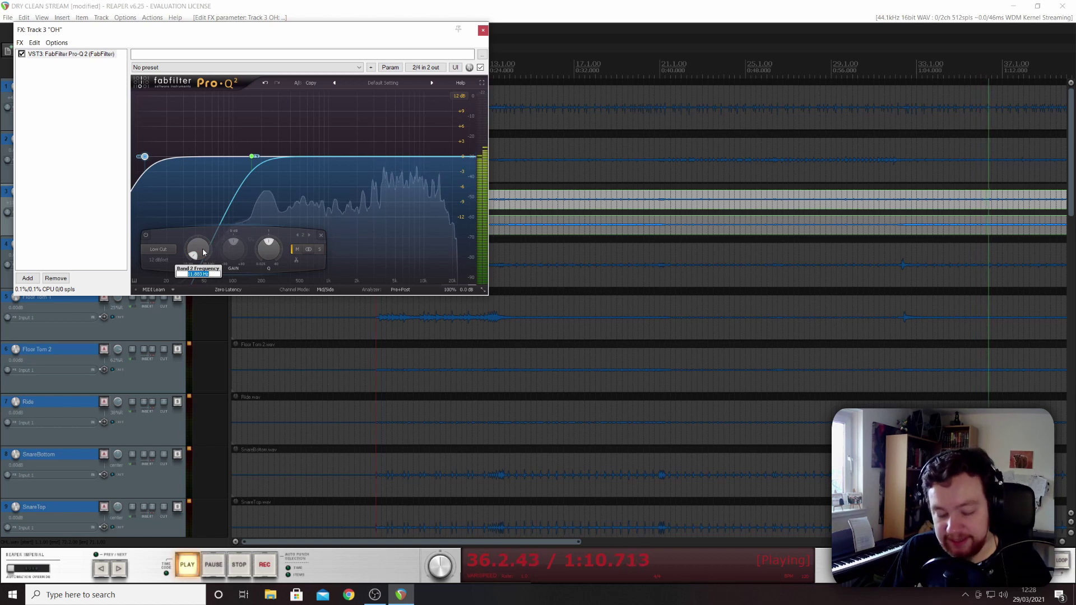
type("30")
key("Return")
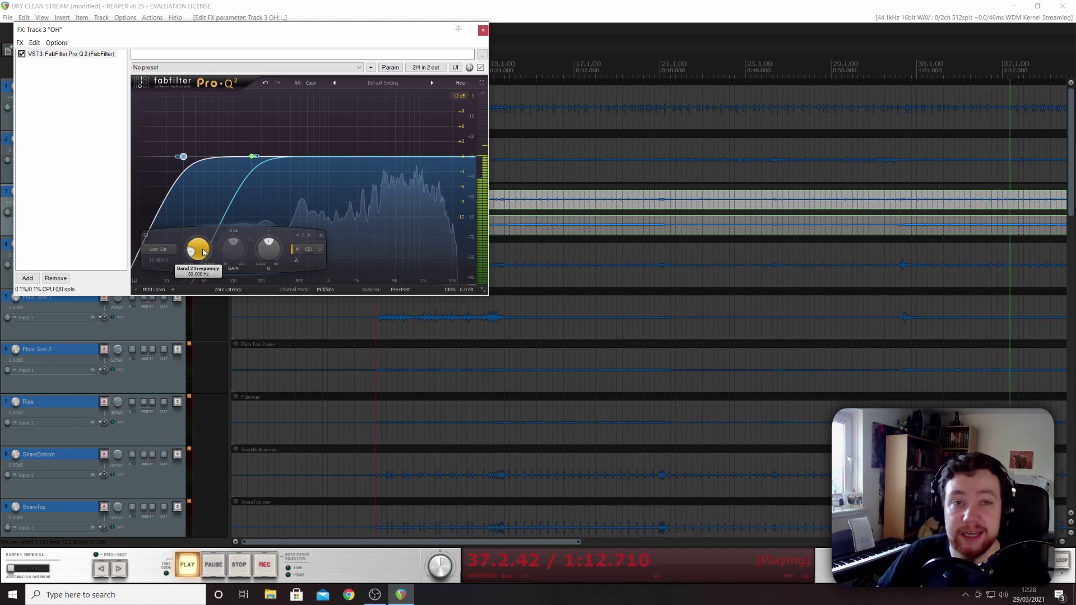
mouse_move(182, 160)
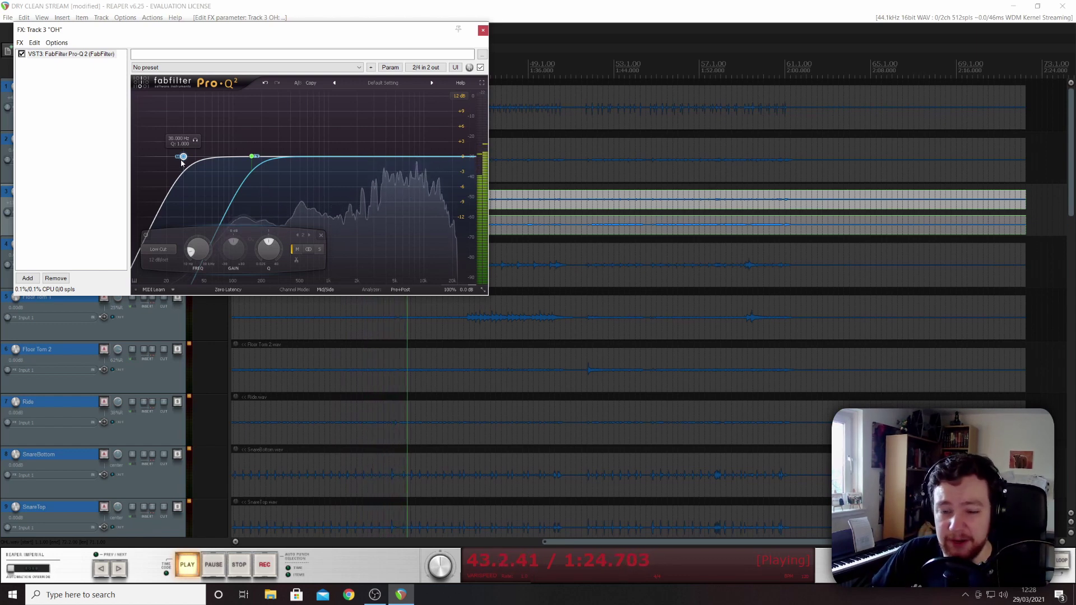
left_click(158, 260)
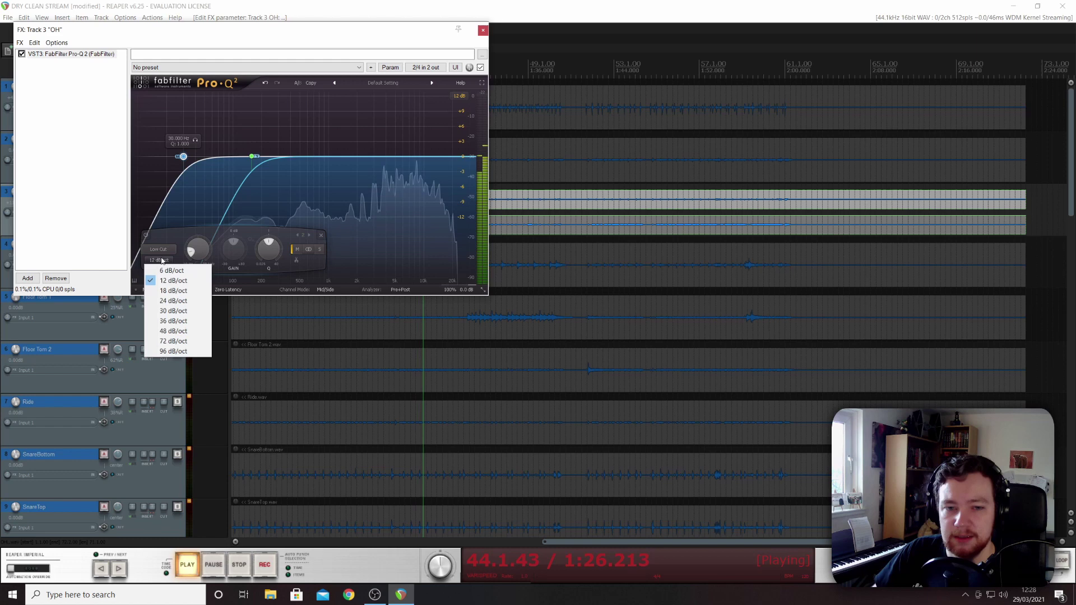
left_click(171, 311)
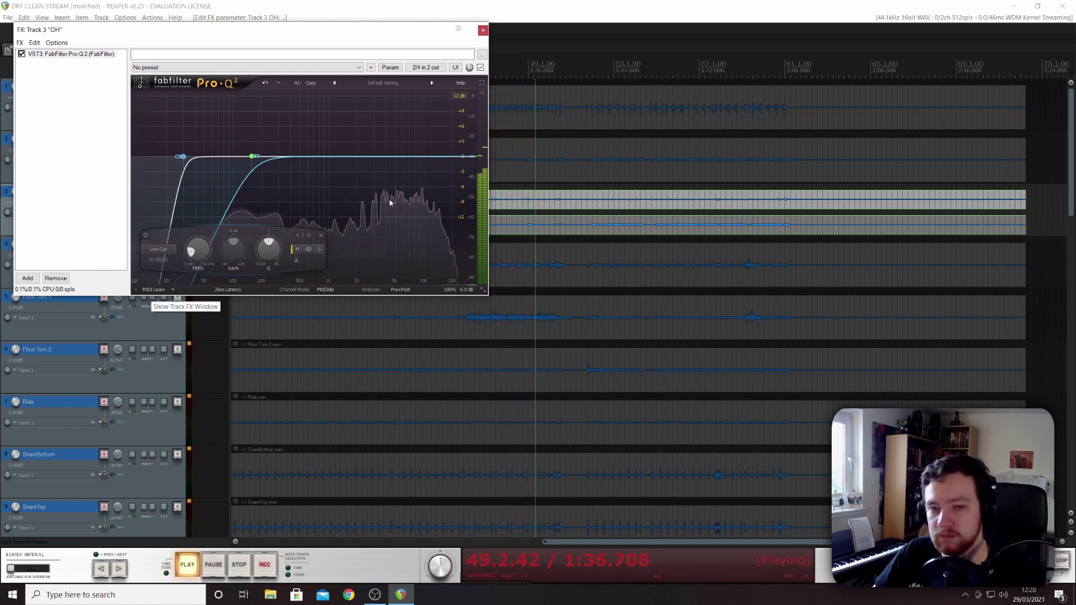
Step: Close the OH EQ window and unsolo the OH track
left_click(482, 30)
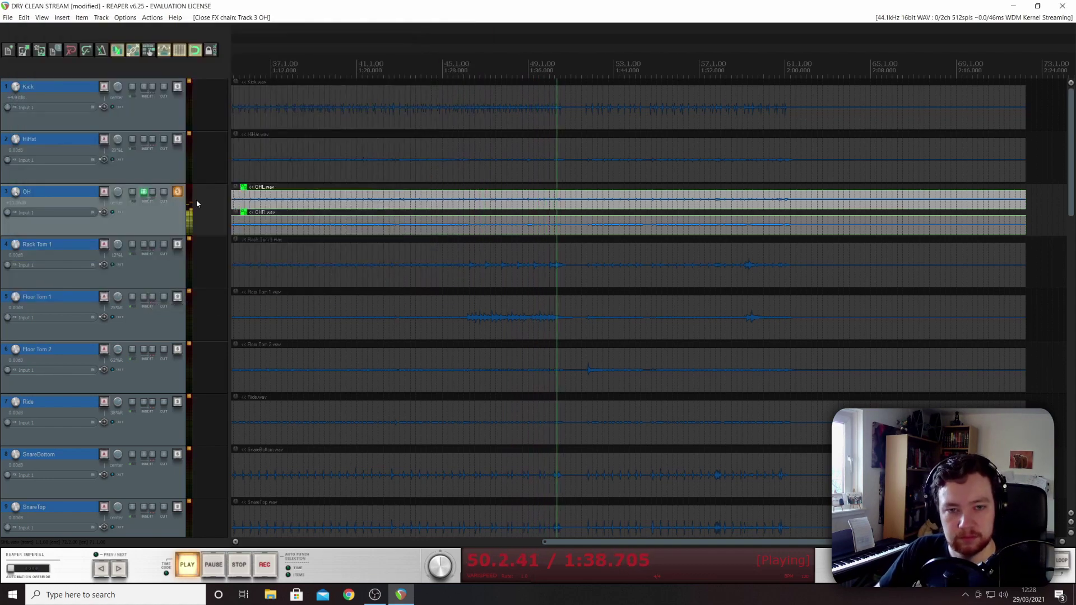
left_click(178, 192)
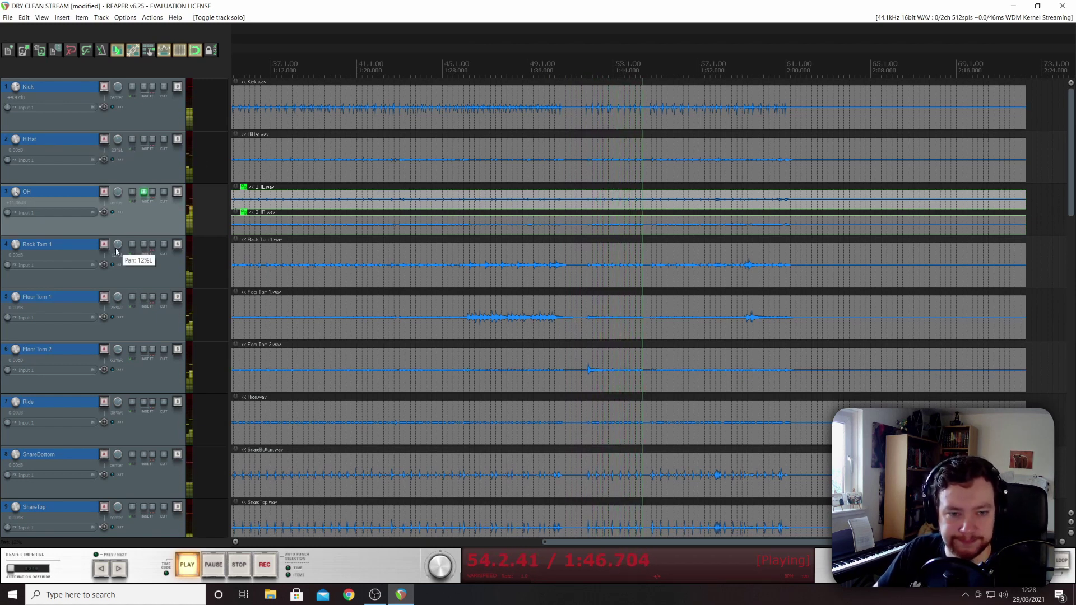
Step: During playback, lower the vocal lead to about -7.9 dB and reduce the volumes of ron harm, harm 6, harm 5 and harm 4
scroll(48, 312, "down", 5)
scroll(49, 309, "down", 6)
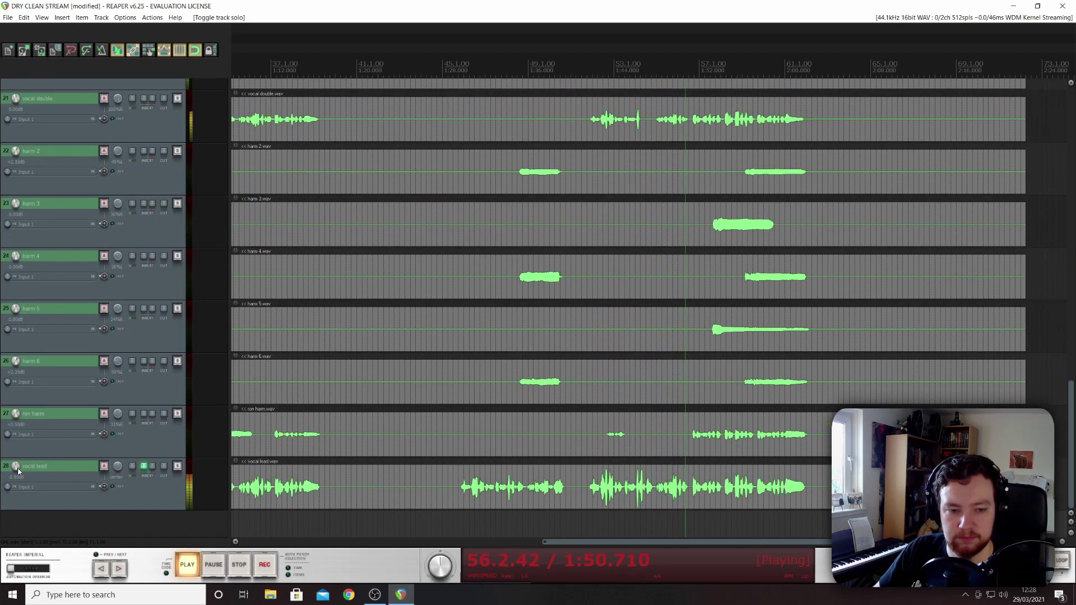
left_click_drag(18, 468, 17, 483)
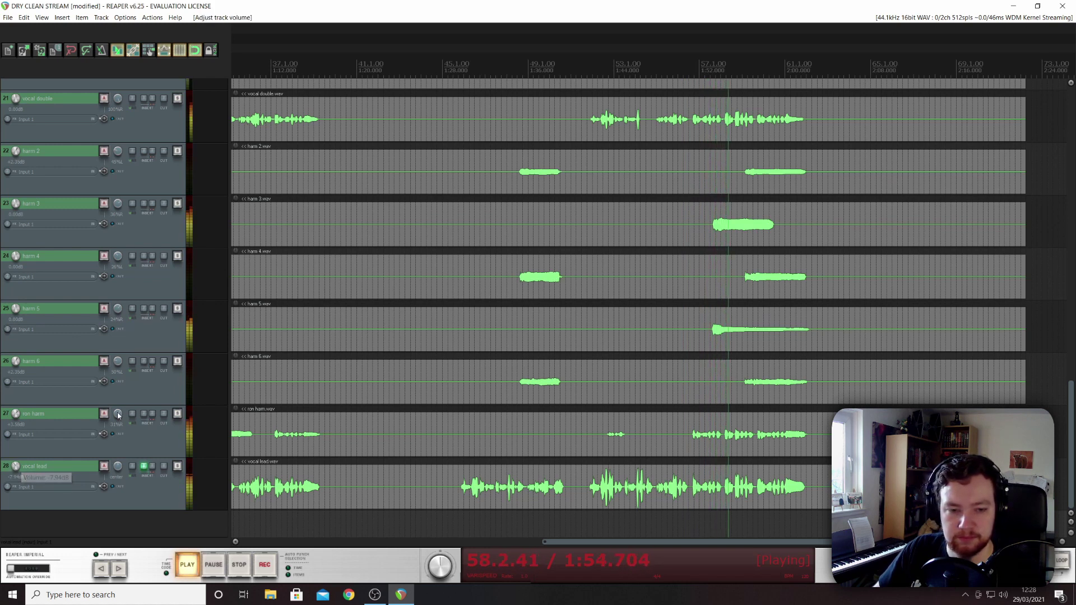
left_click_drag(16, 414, 16, 424)
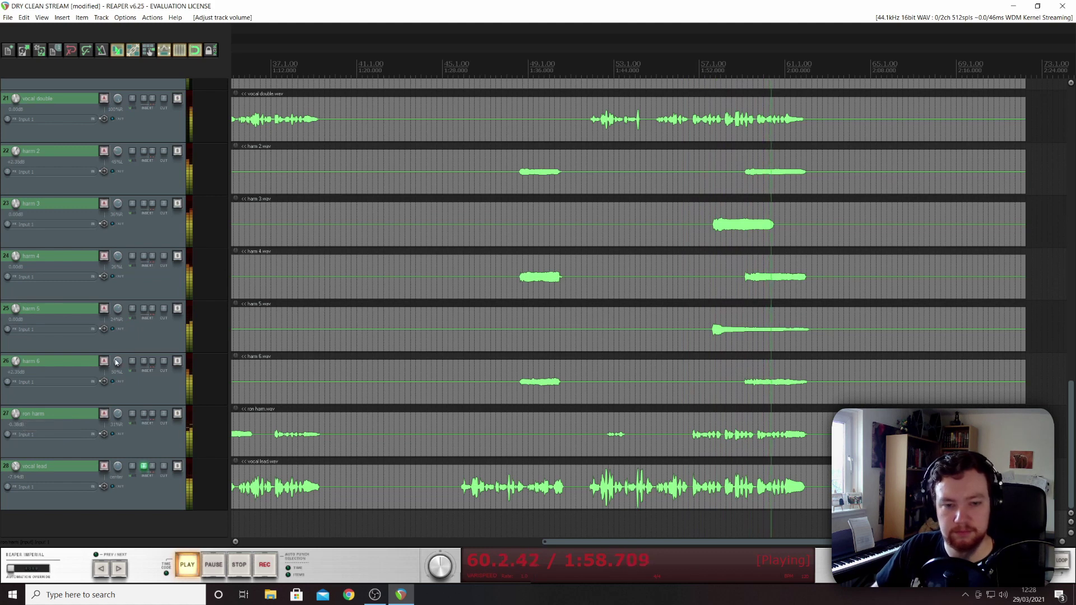
left_click_drag(16, 361, 15, 380)
left_click_drag(16, 308, 16, 321)
left_click_drag(15, 256, 16, 264)
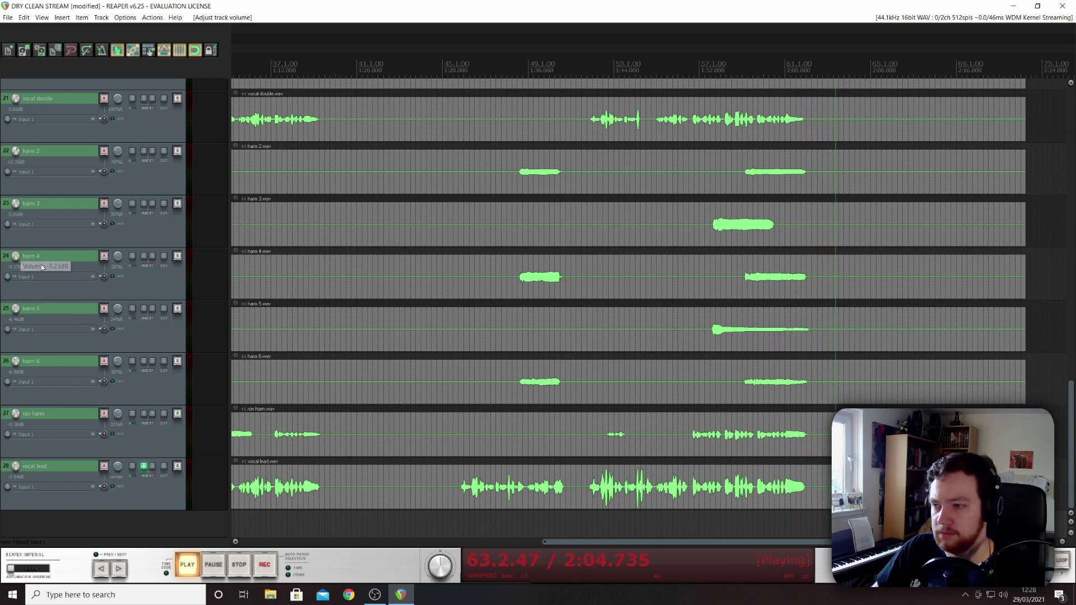
Step: Replay from about bar 57 and lower harm 3 to about -6.7 dB, then reduce the harm 2 and vocal double volumes
left_click(703, 474)
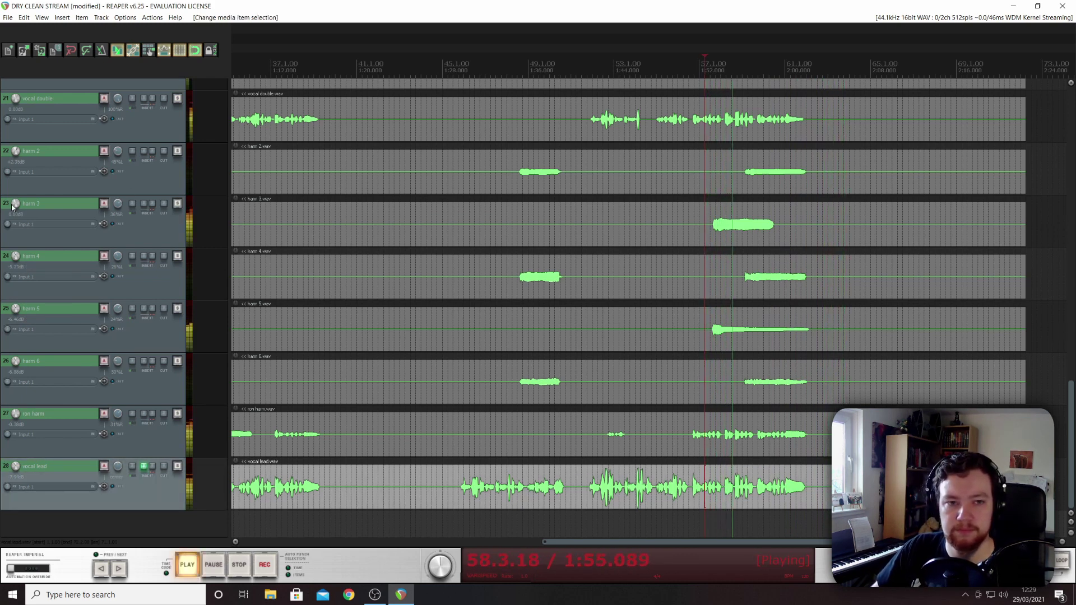
left_click_drag(13, 208, 14, 192)
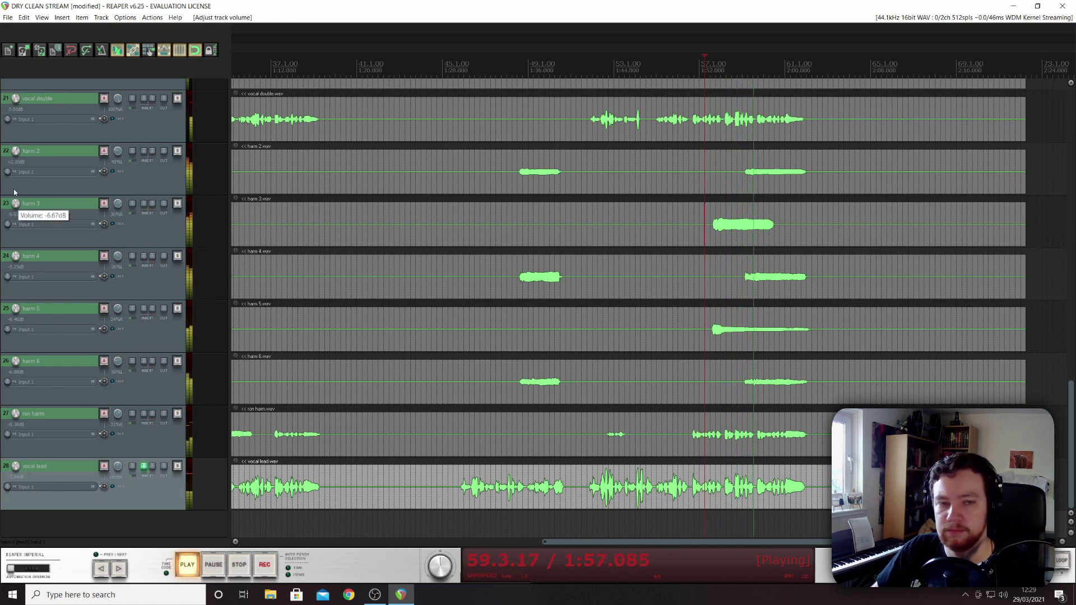
left_click_drag(16, 151, 16, 152)
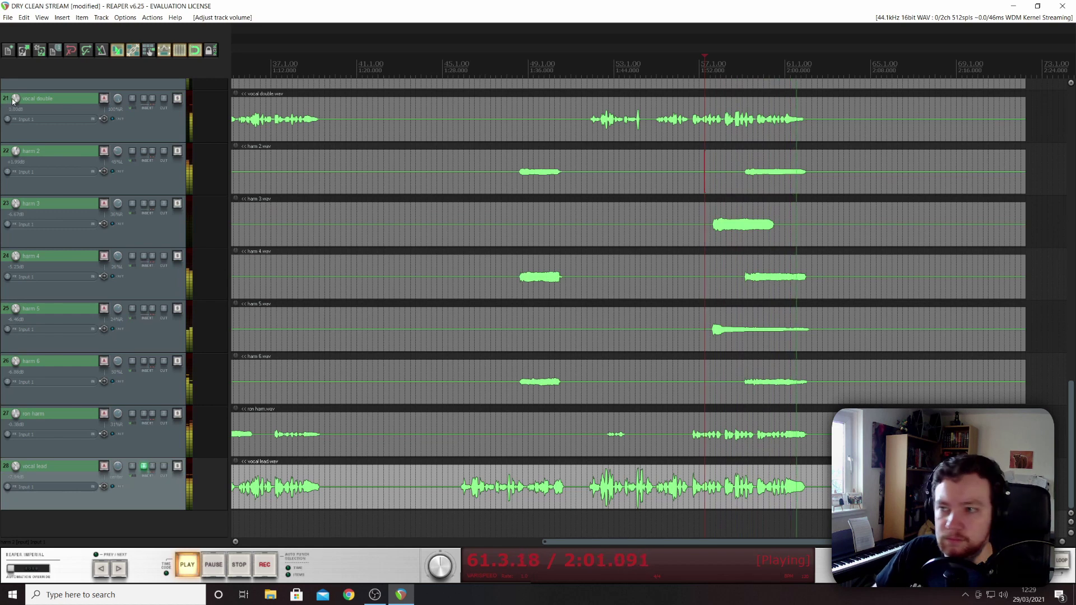
left_click_drag(13, 101, 13, 106)
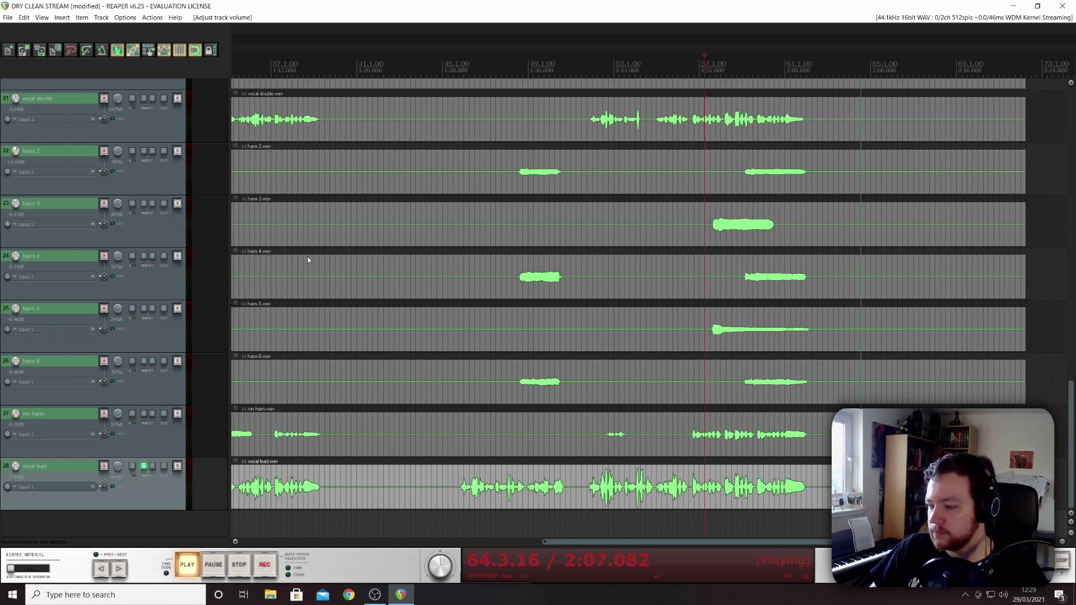
scroll(198, 241, "up", 12)
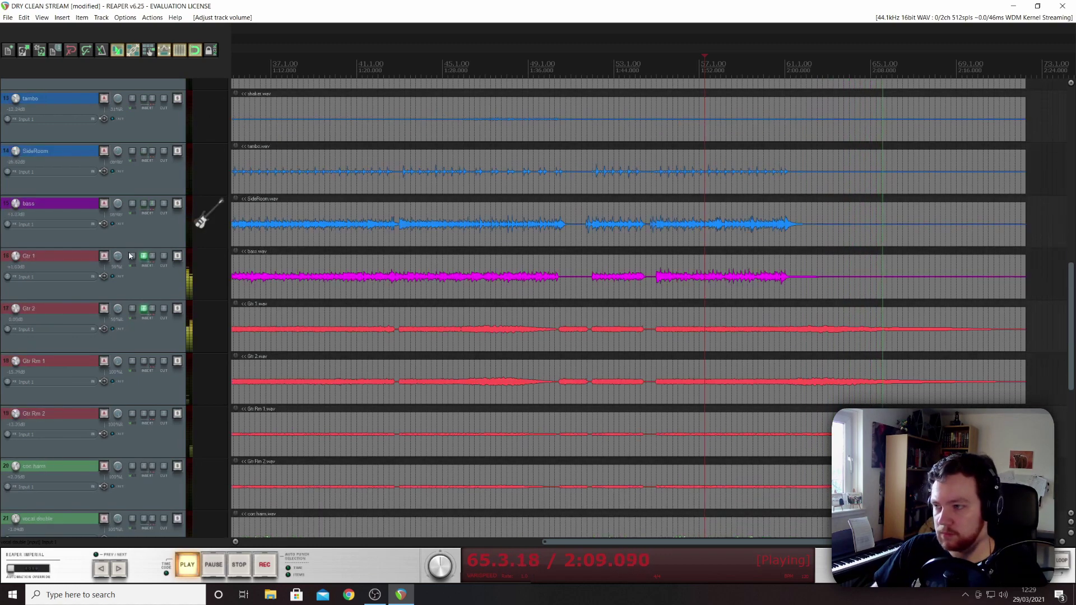
scroll(130, 255, "up", 7)
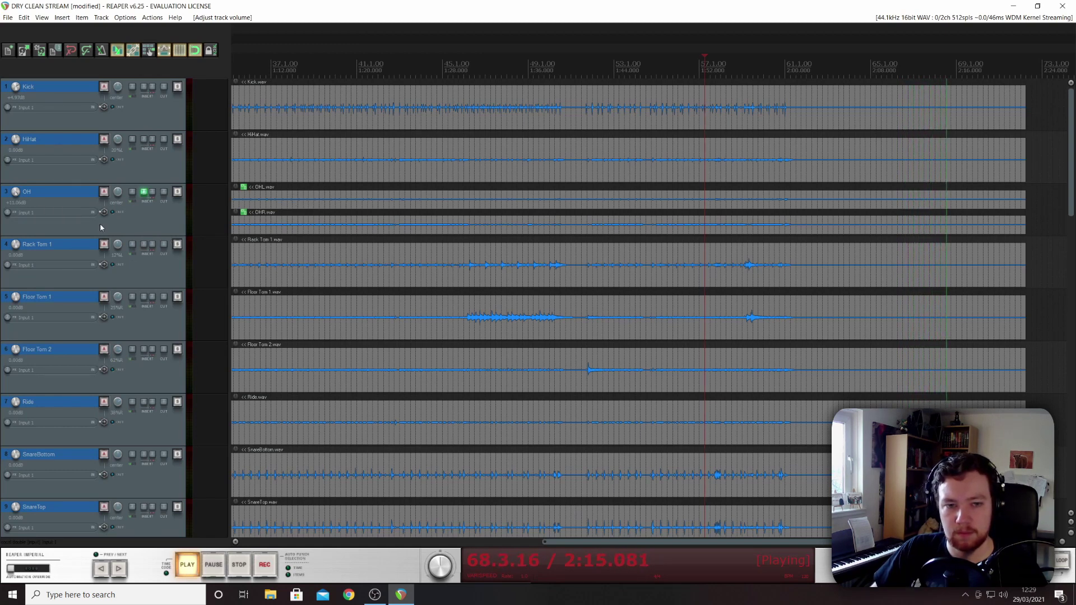
Step: Restart playback from about bar 44 and add FabFilter Pro-Q 2 to the Rack Tom 1 track
key("space")
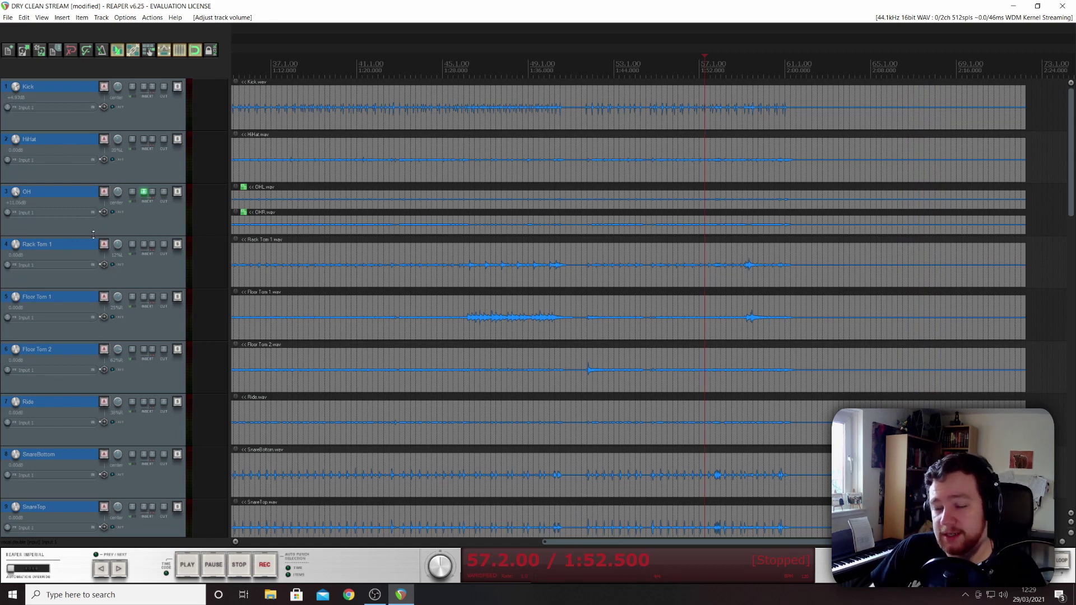
left_click(426, 254)
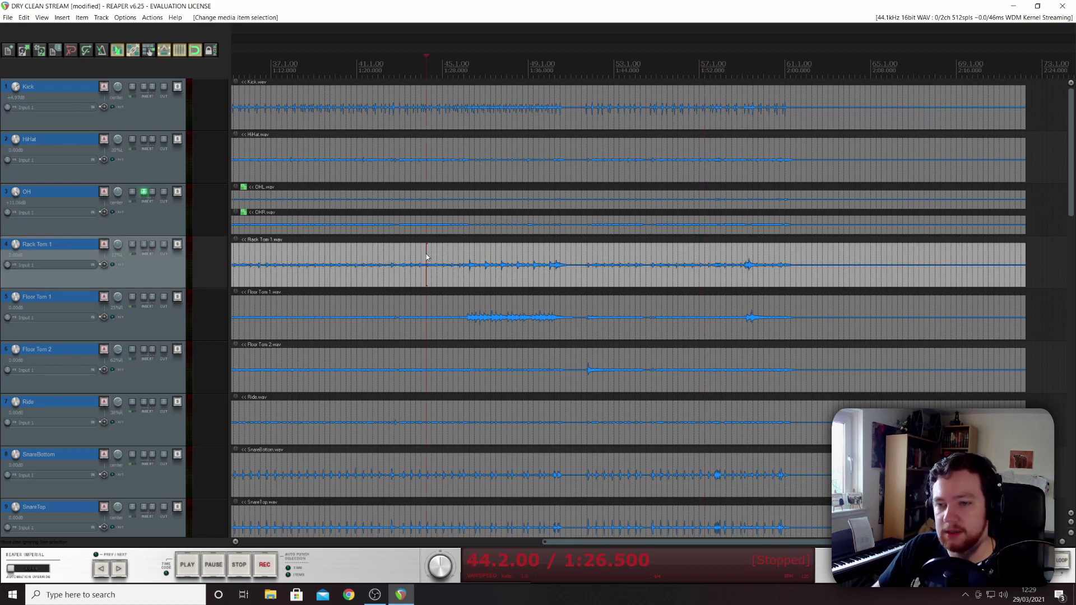
key("space")
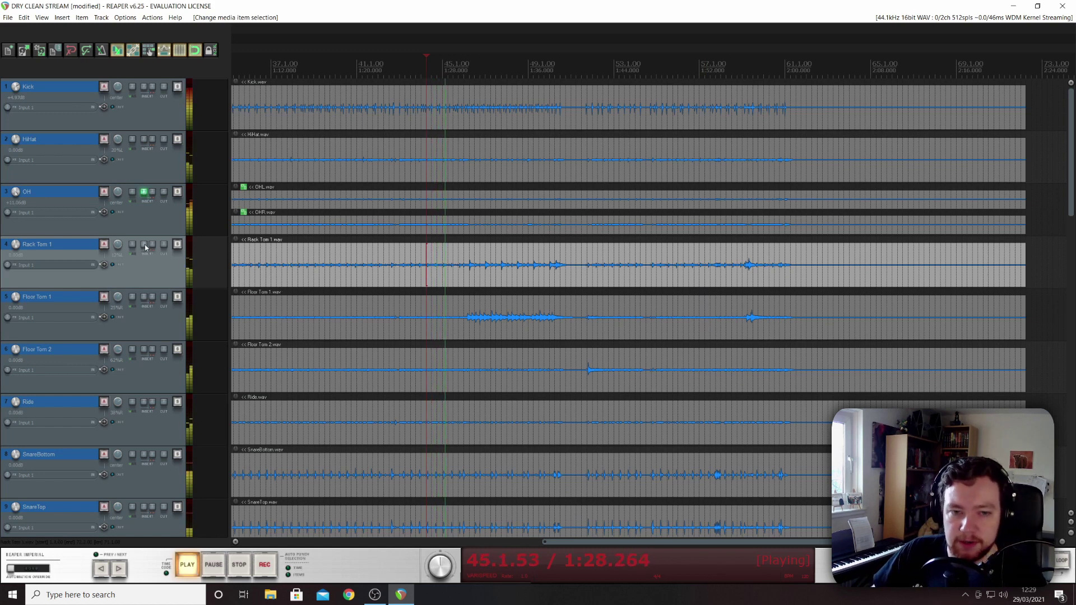
key("f")
left_click(728, 130)
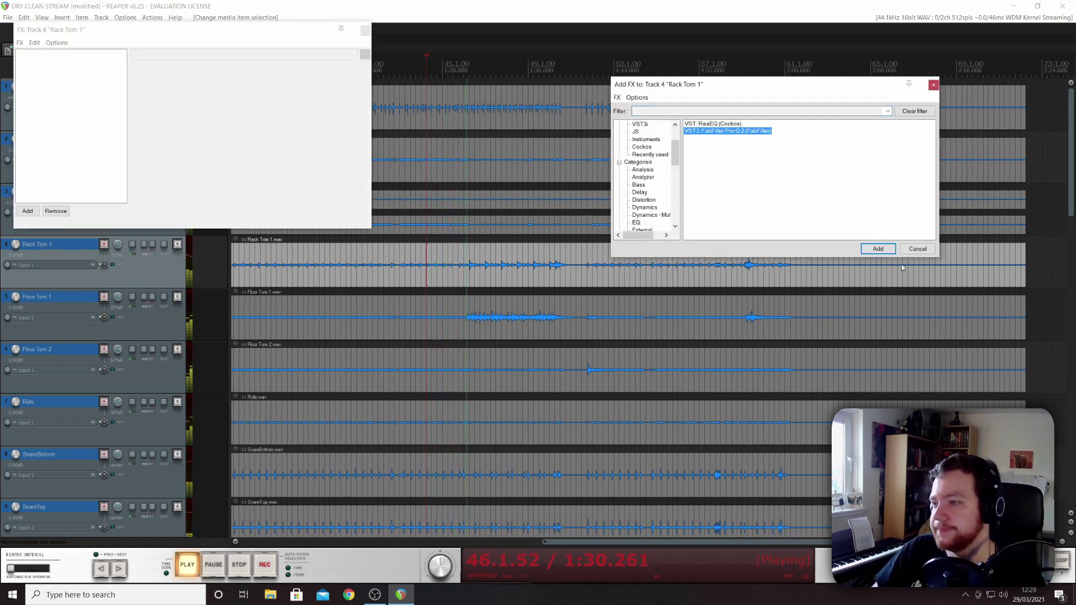
left_click(879, 249)
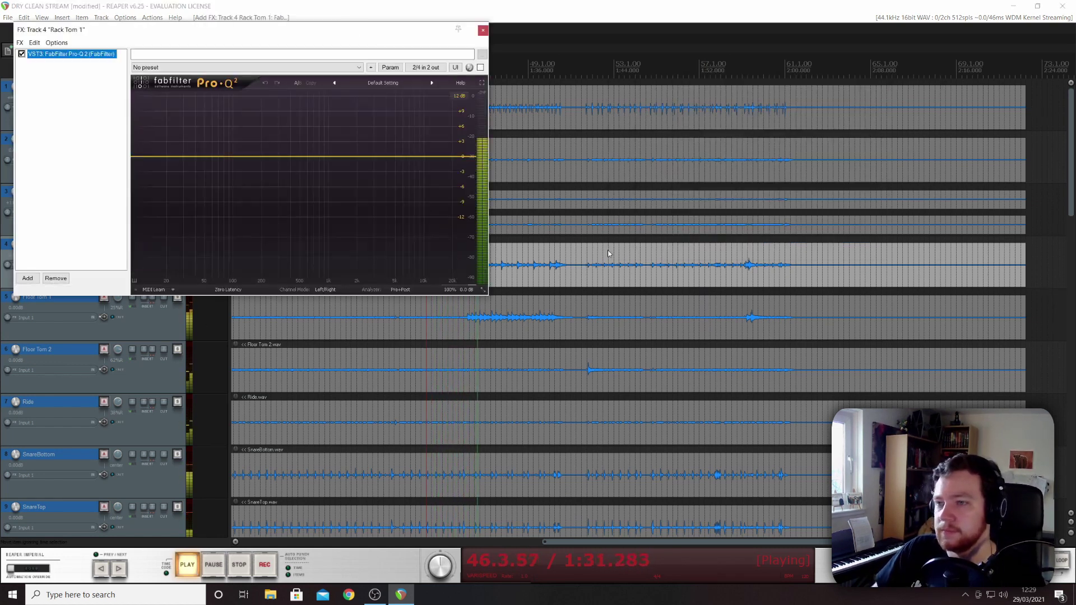
Step: Add a low-cut band at 100 Hz in the Rack Tom 1 EQ and close its FX window
double_click(145, 157)
double_click(203, 257)
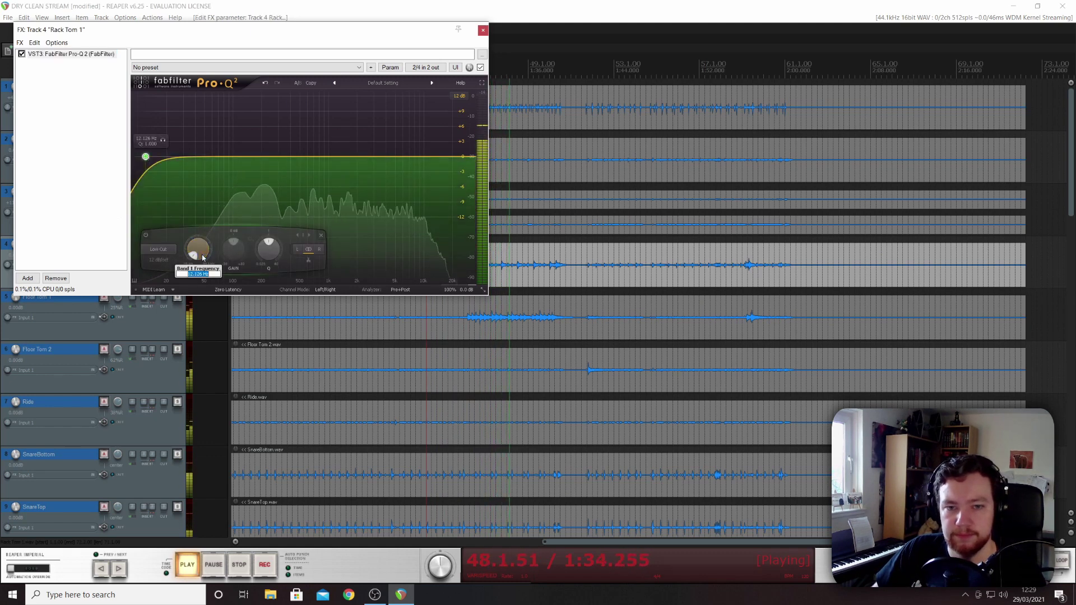
type("10")
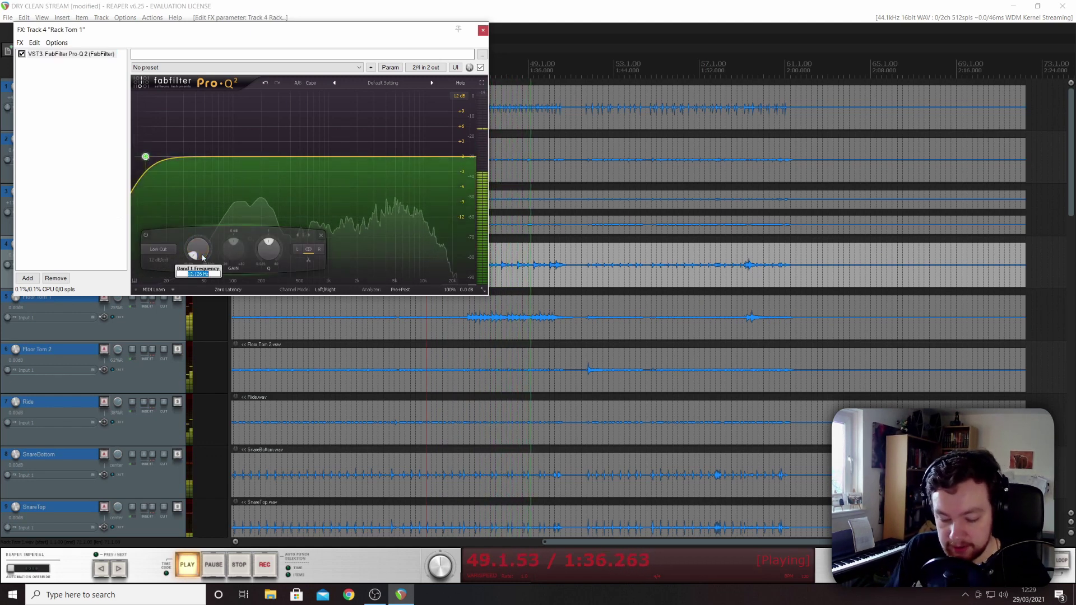
type("0")
key("Return")
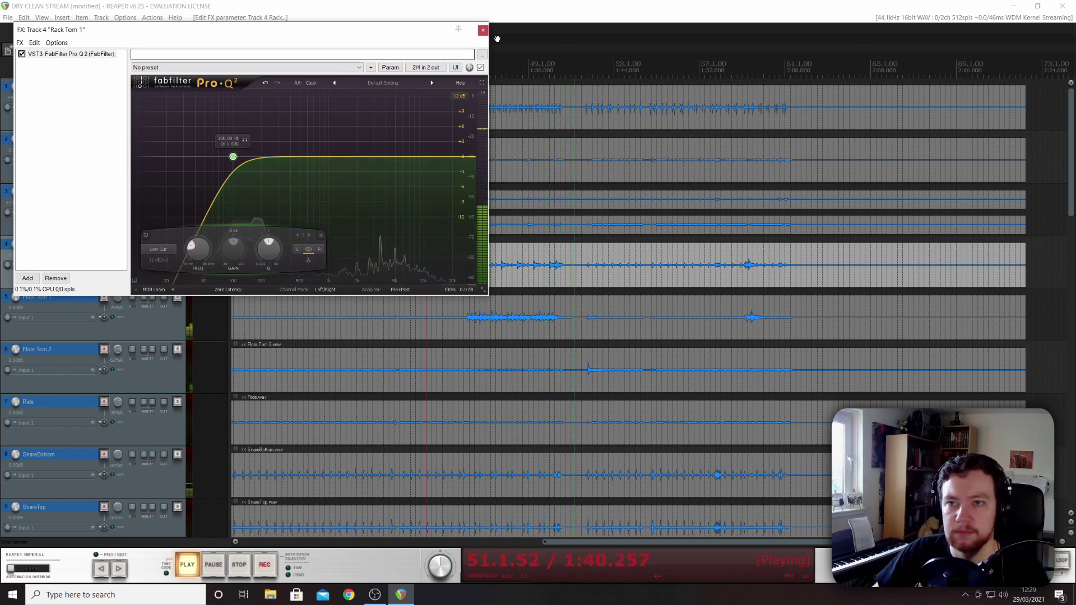
left_click(483, 30)
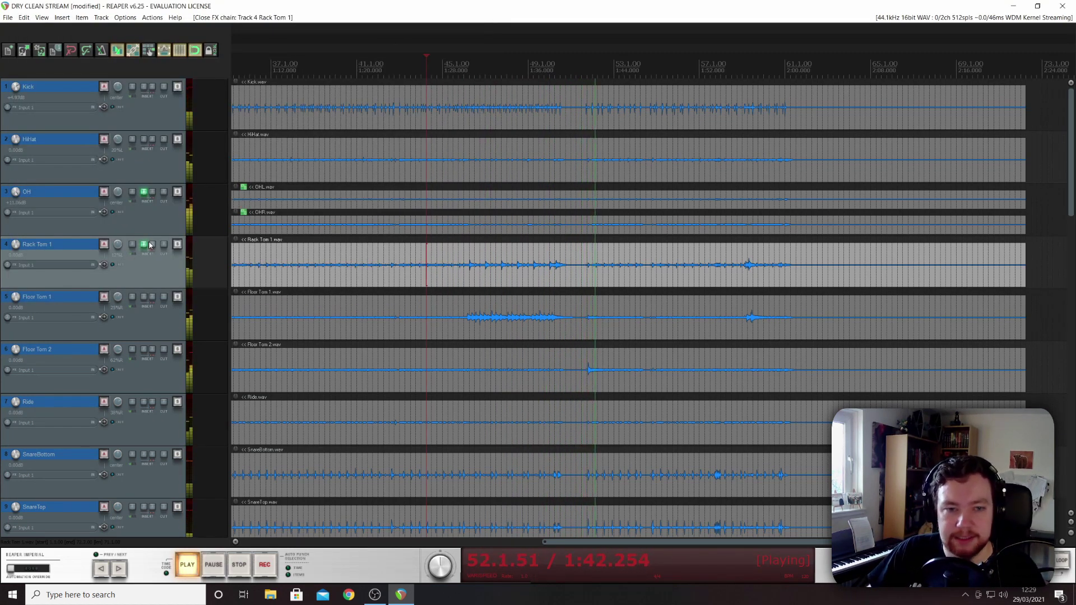
Step: Copy the Rack Tom 1 low-cut EQ to Floor Tom 1 and Floor Tom 2, close their FX windows and stop playback
left_click_drag(138, 307, 149, 351)
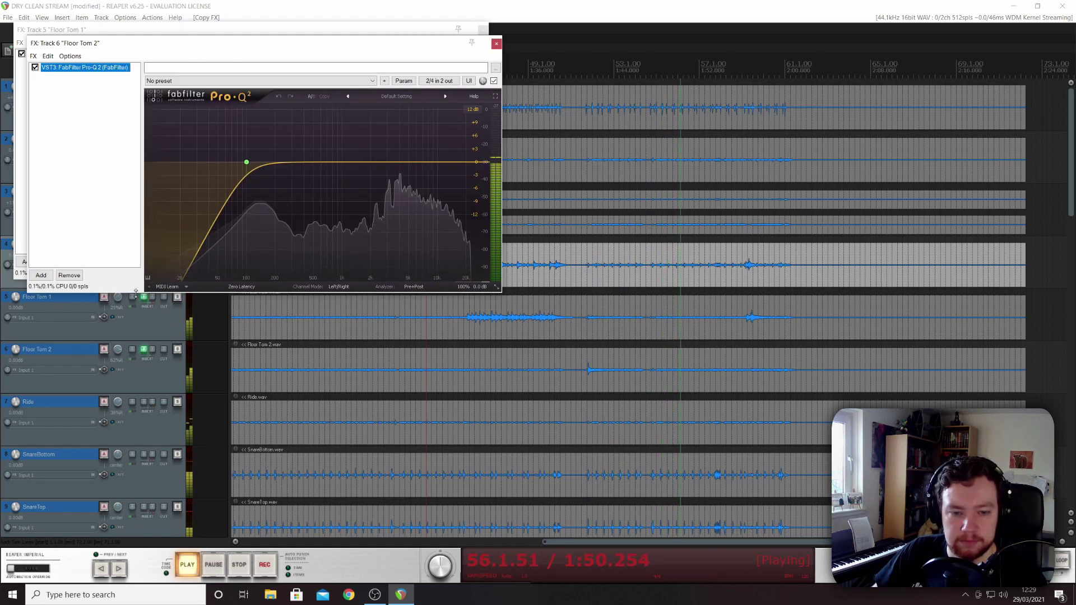
left_click(498, 43)
scroll(120, 362, "down", 2)
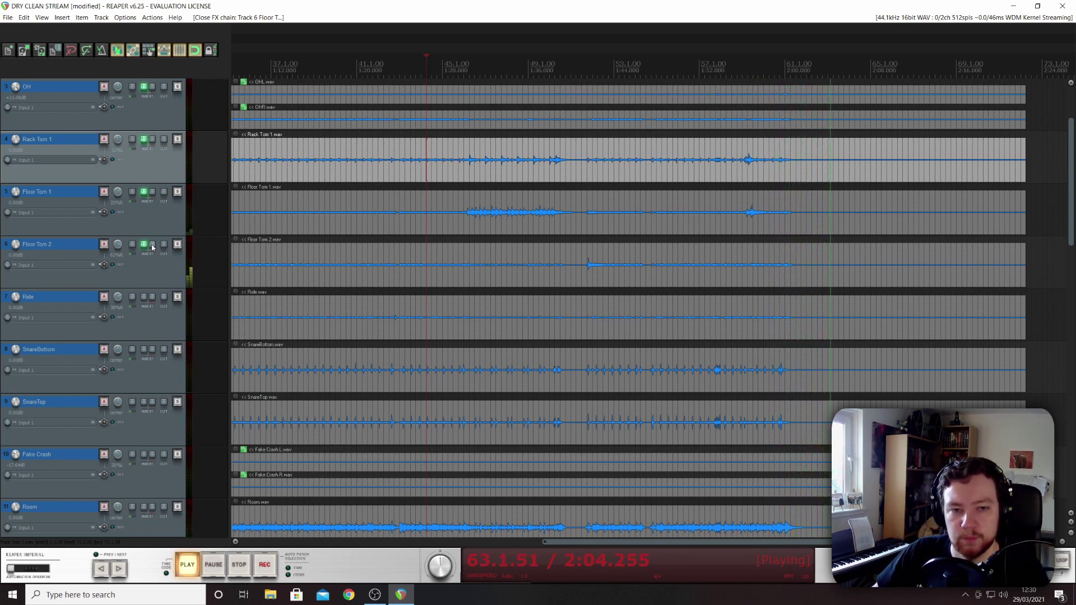
key("space")
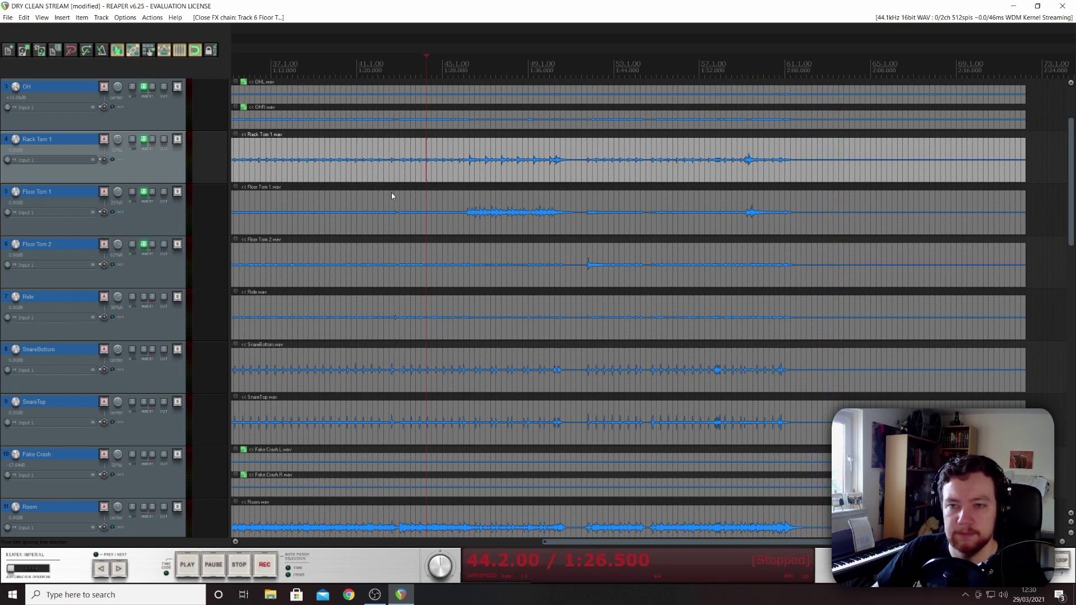
Step: Copy the tom low-cut EQ to SnareBottom and SnareTop, audition from about bar 39 and close both FX windows
left_click(329, 152)
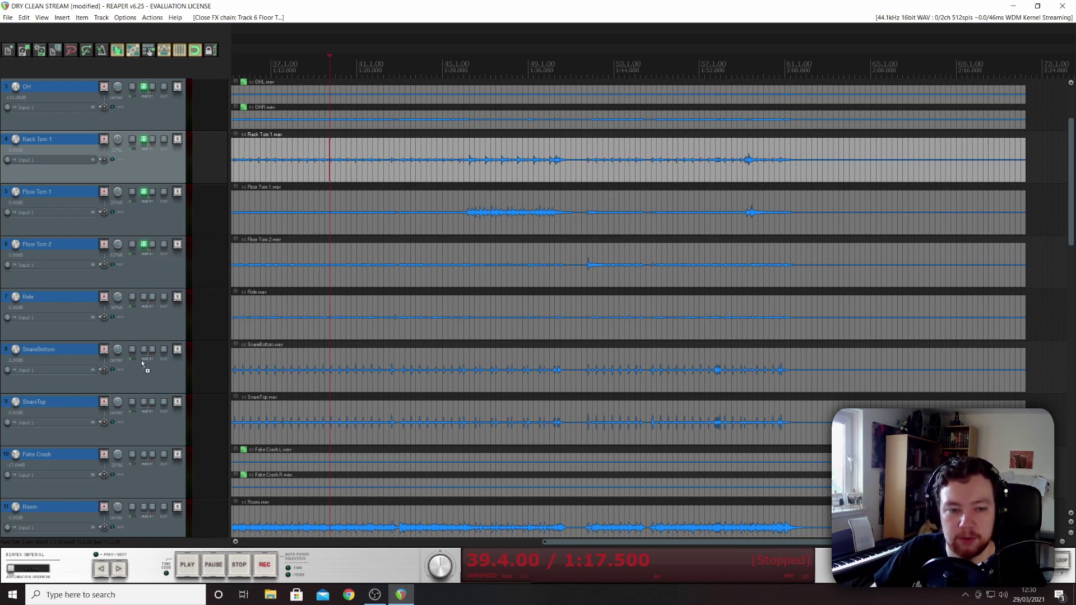
left_click_drag(146, 354, 146, 354)
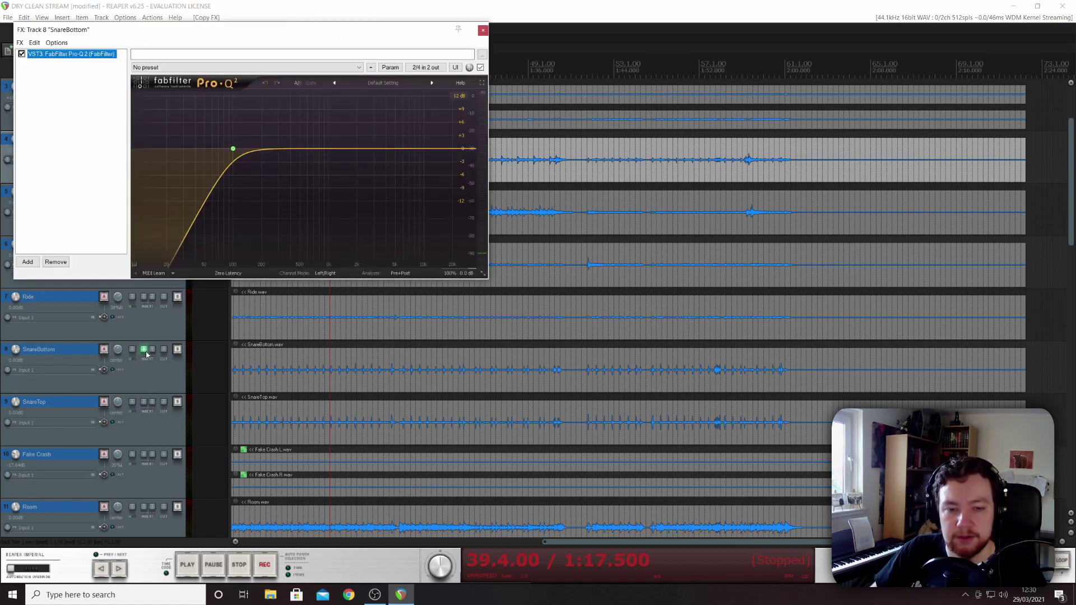
left_click_drag(146, 401, 145, 401)
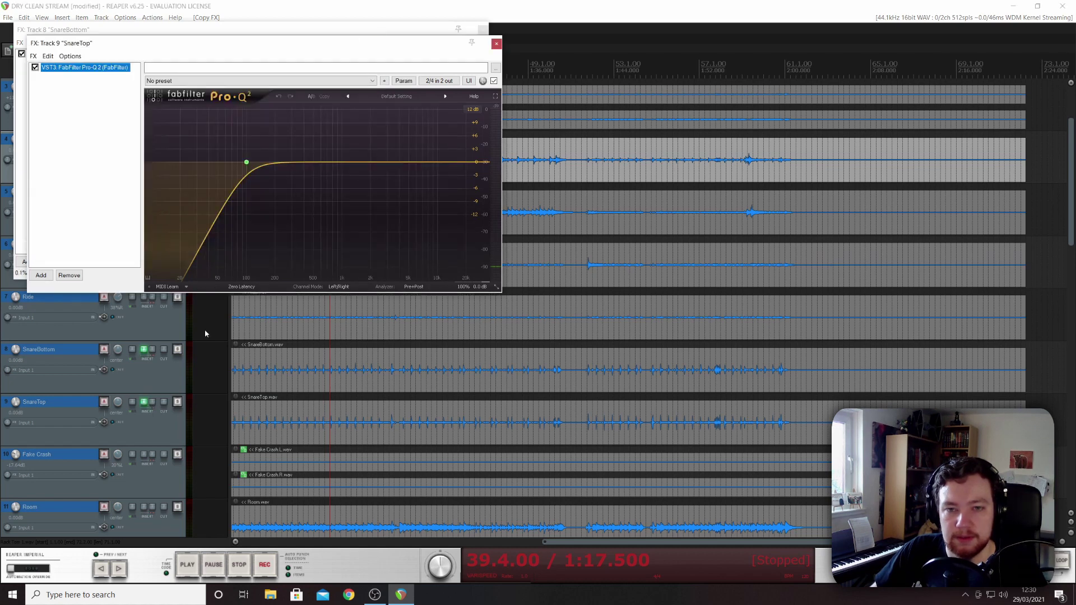
key("space")
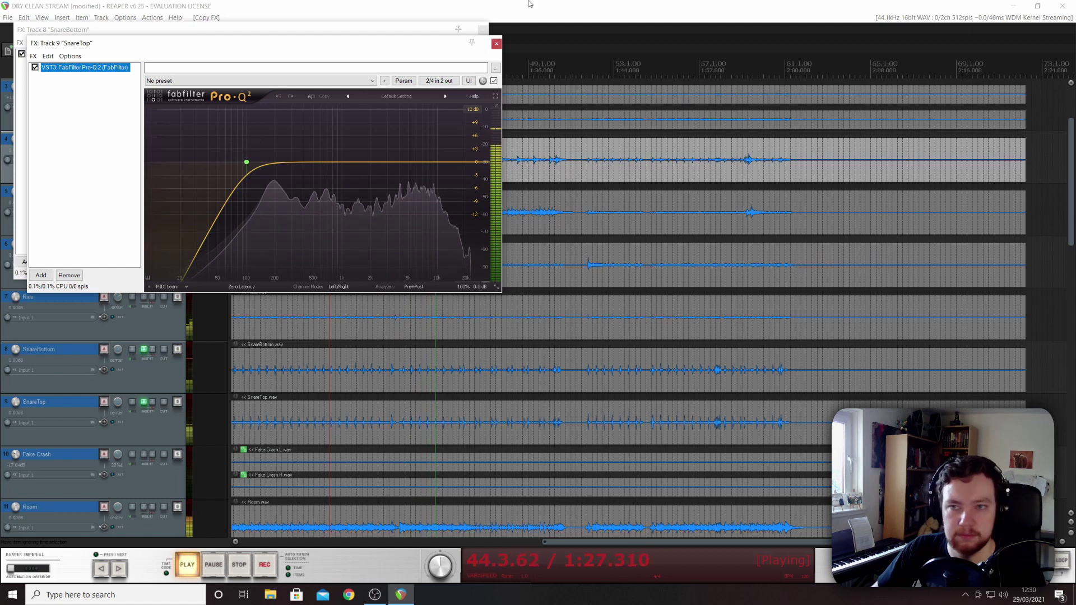
left_click(496, 44)
left_click(482, 32)
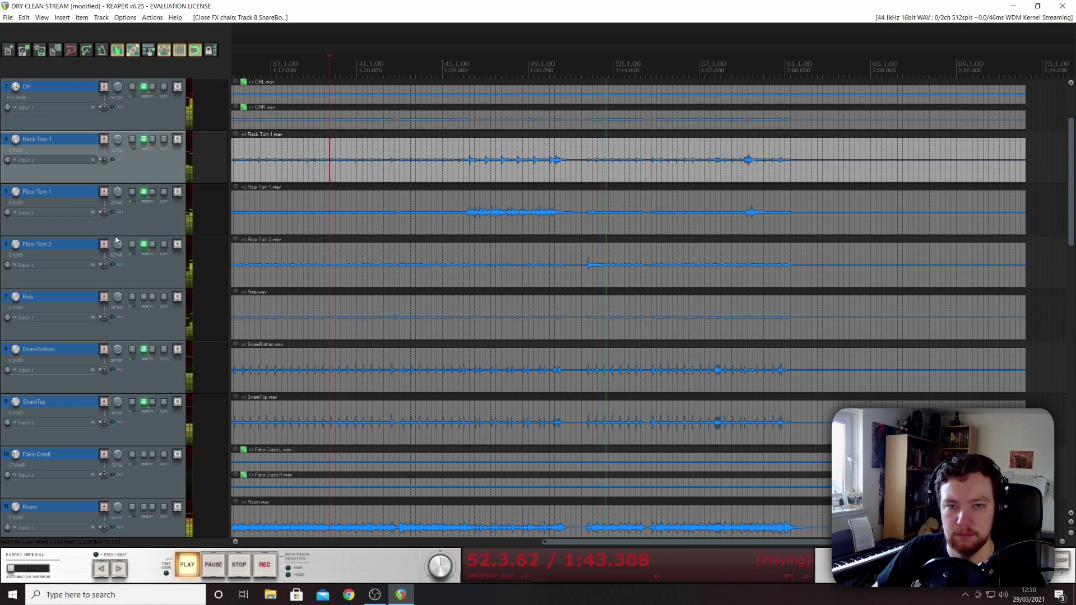
Step: Listen to the mix while reviewing all tracks from drums to vocals, and look over the whole arrangement
scroll(116, 240, "down", 5)
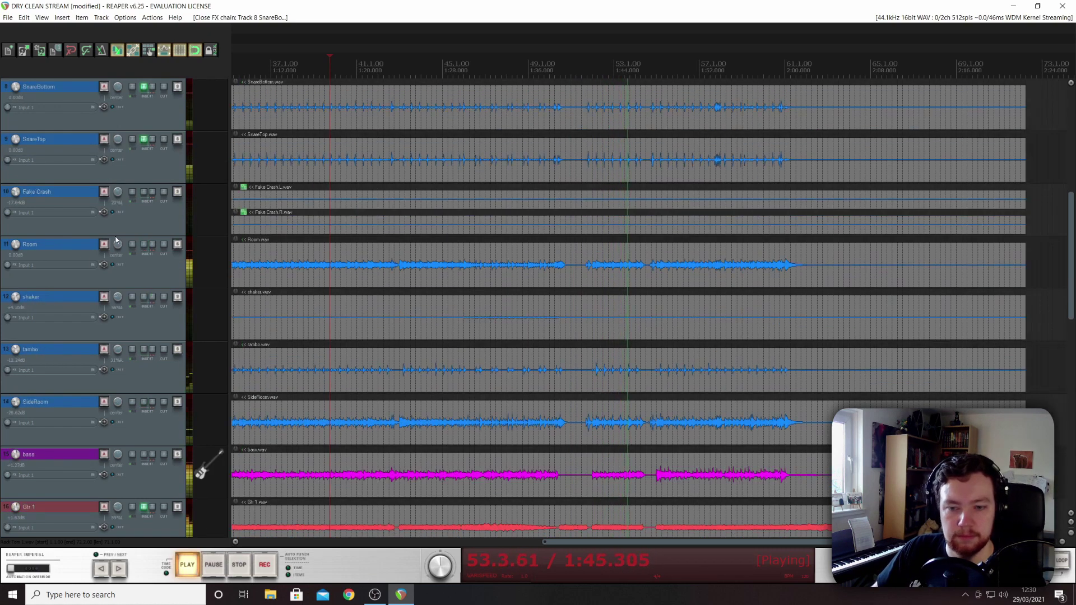
scroll(116, 239, "down", 7)
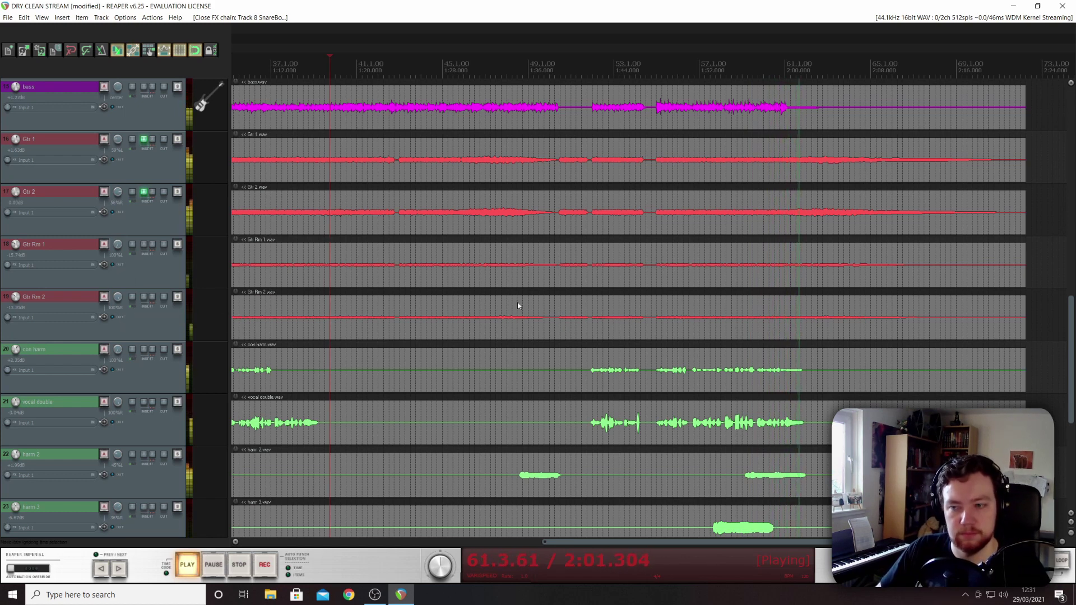
scroll(152, 304, "down", 5)
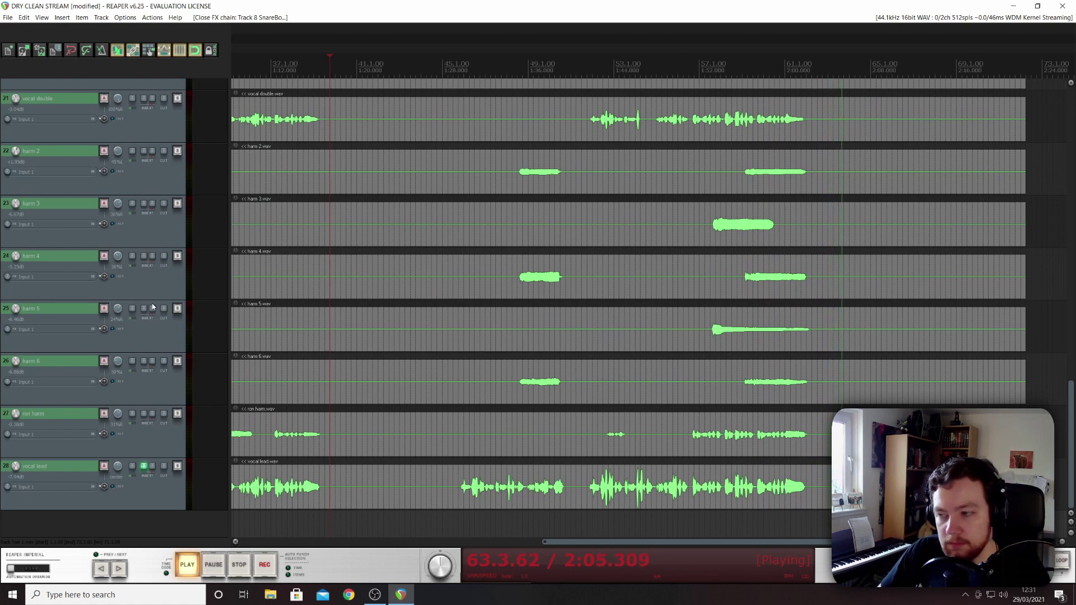
key("space")
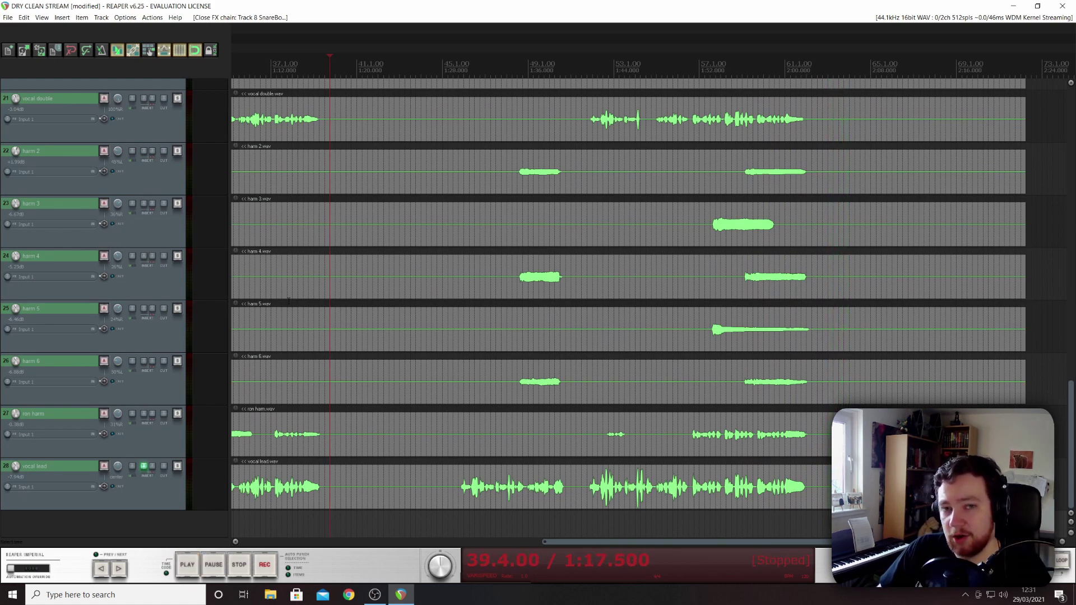
scroll(288, 301, "down", 3)
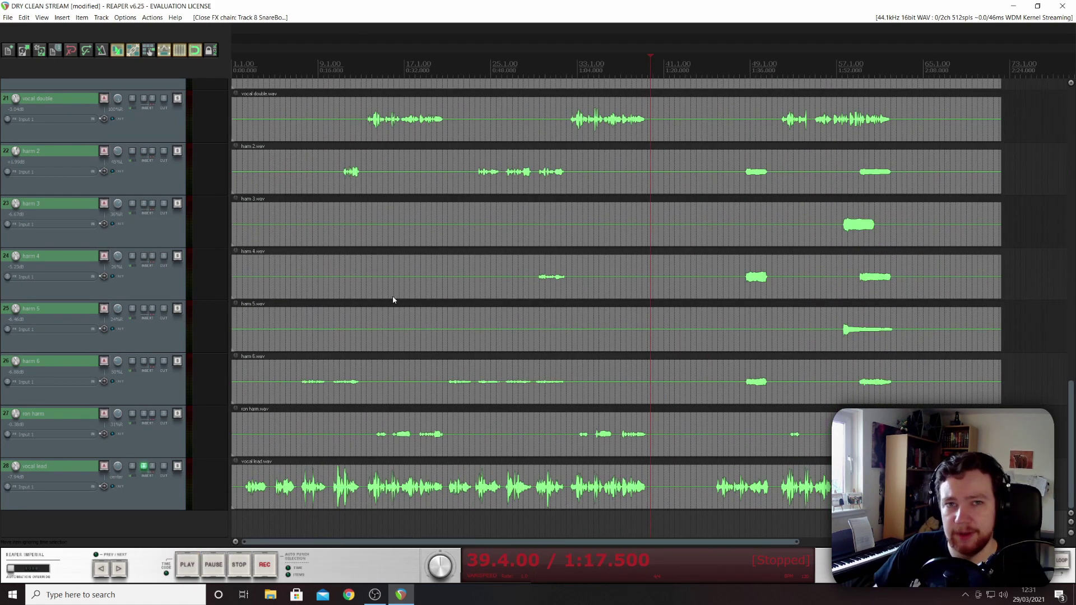
scroll(393, 299, "down", 2)
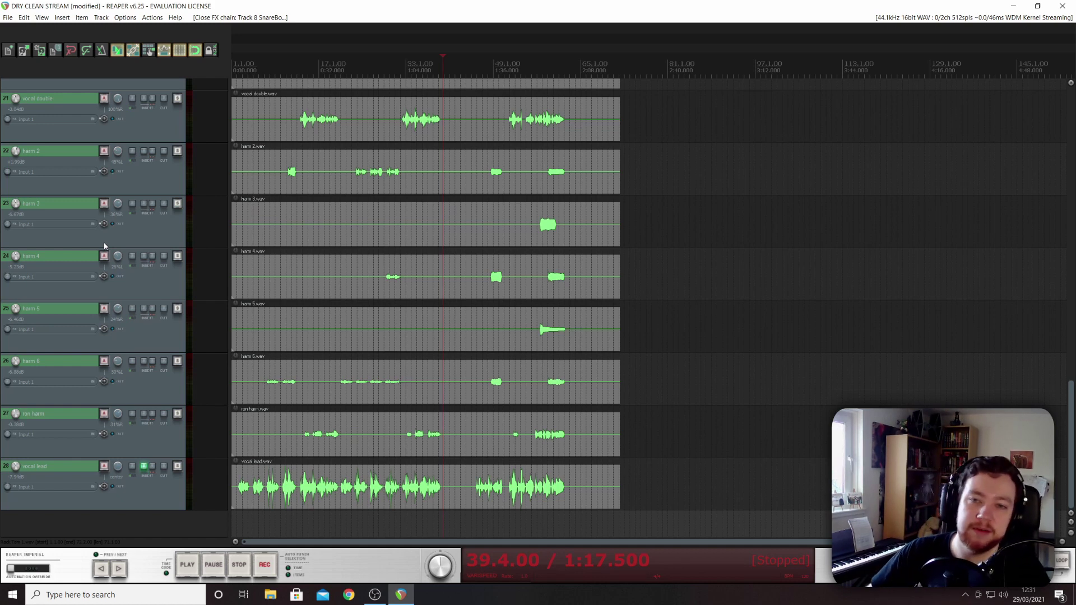
scroll(70, 342, "up", 8)
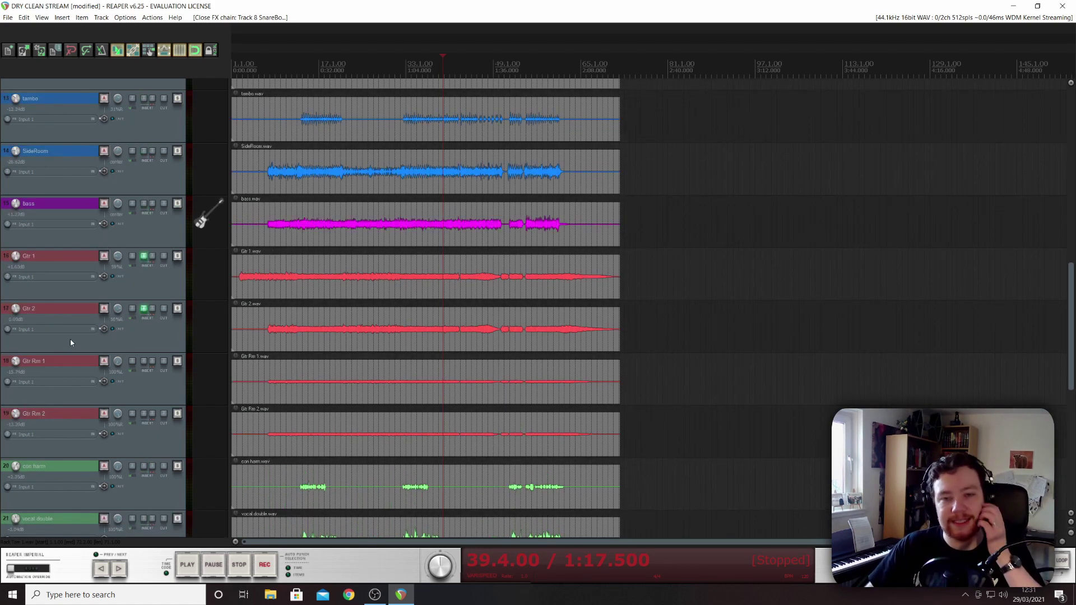
scroll(70, 343, "up", 12)
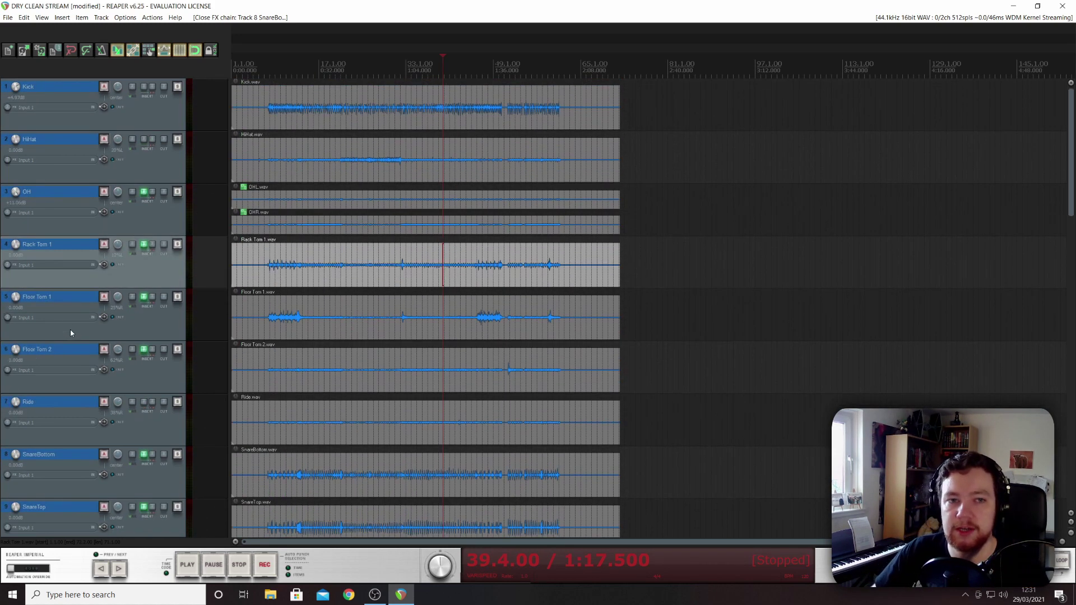
Step: Move the bass track directly below Kick and increase its track height
scroll(39, 430, "down", 10)
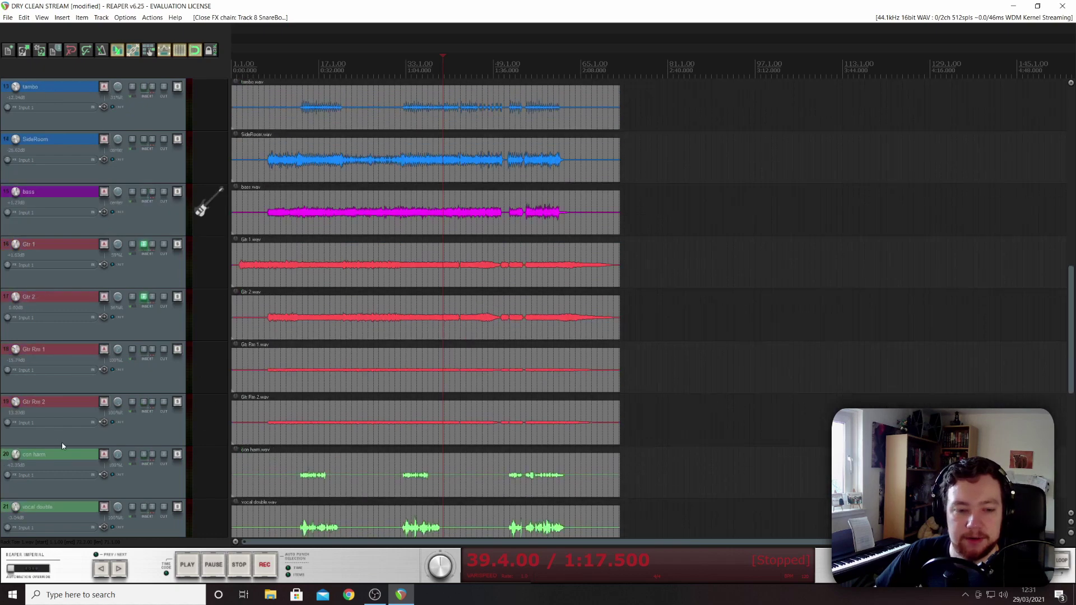
left_click_drag(162, 207, 139, 112)
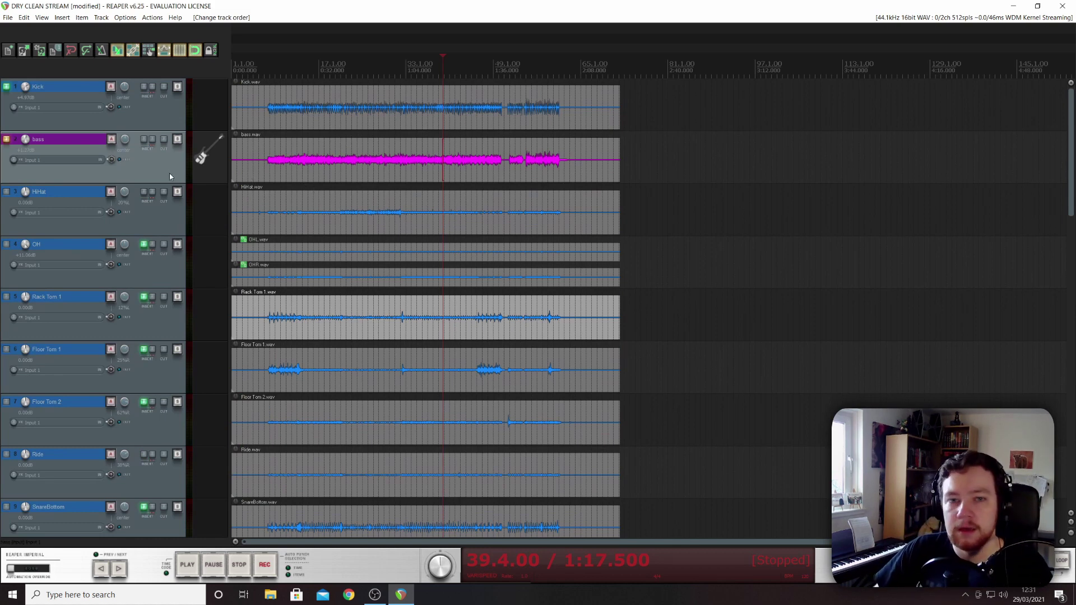
left_click_drag(166, 183, 170, 262)
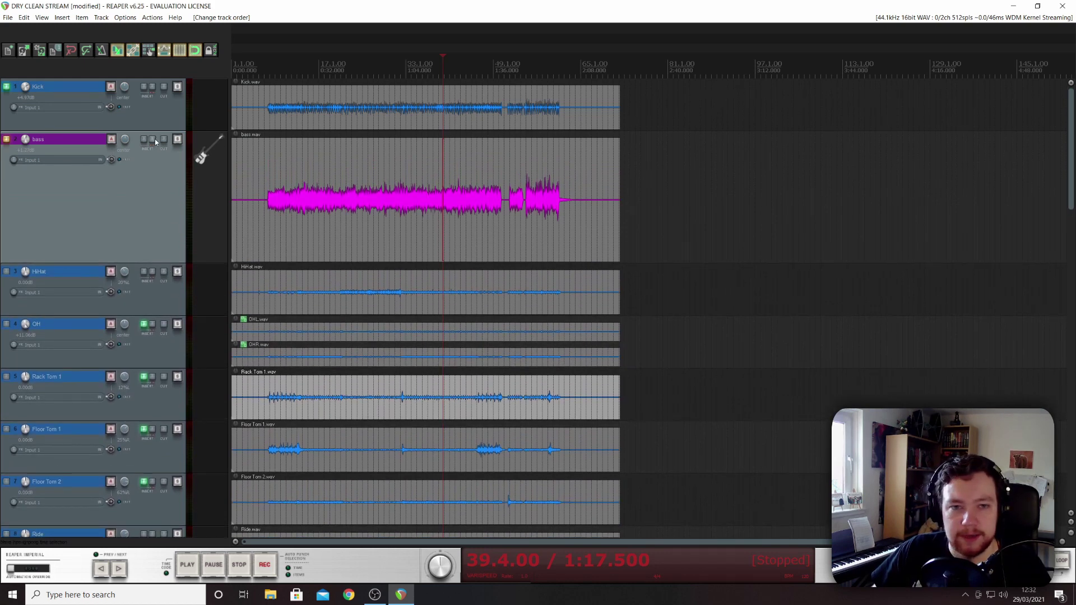
Step: Solo the bass track and listen to it twice from bar 8, where the bass begins
left_click(177, 139)
left_click(269, 198)
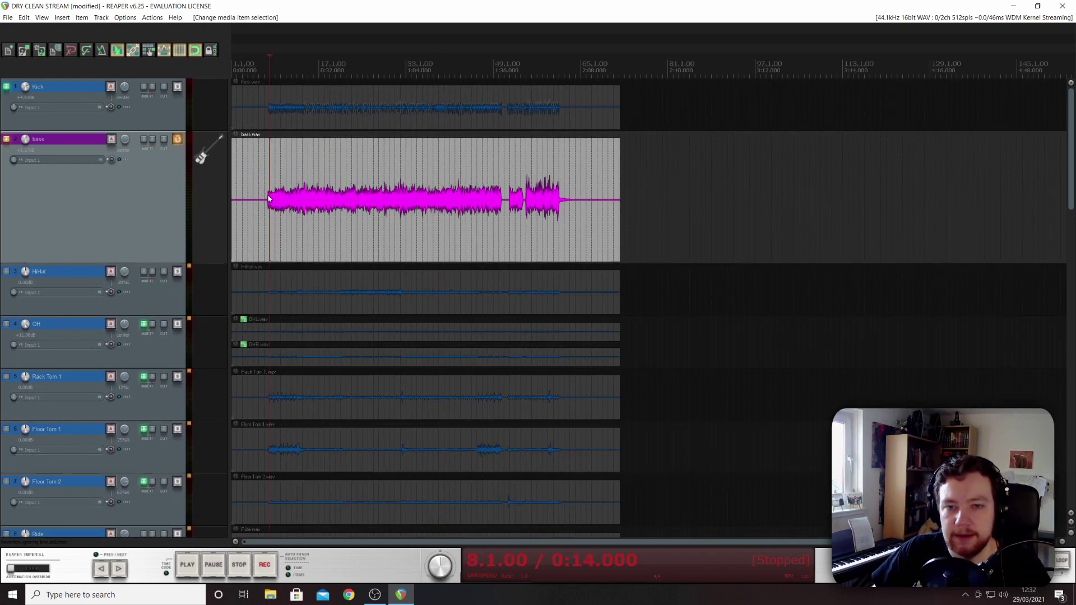
key("space")
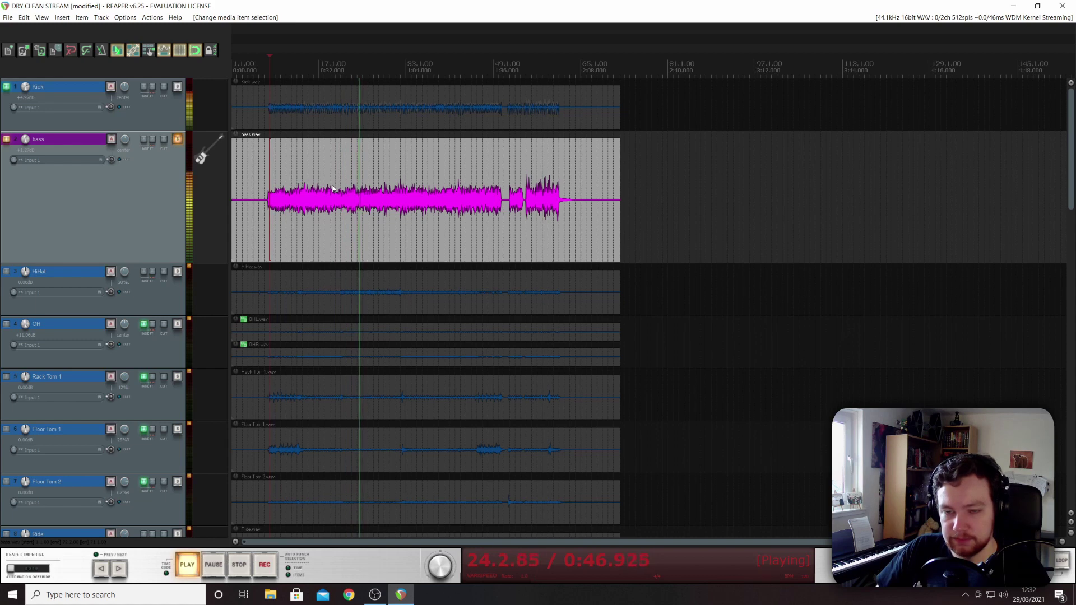
key("space")
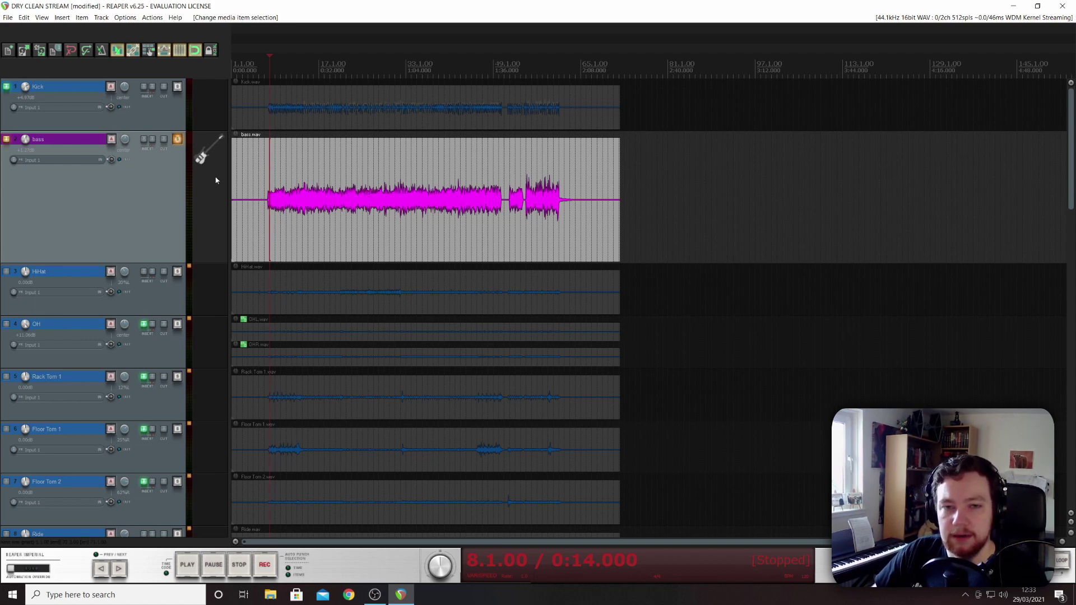
key("space")
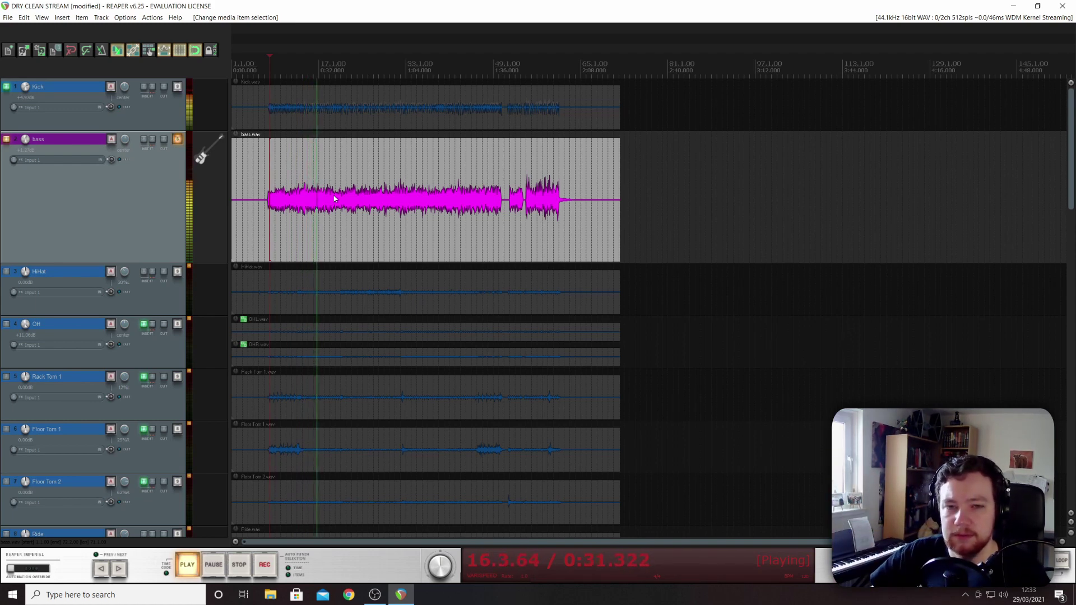
key("space")
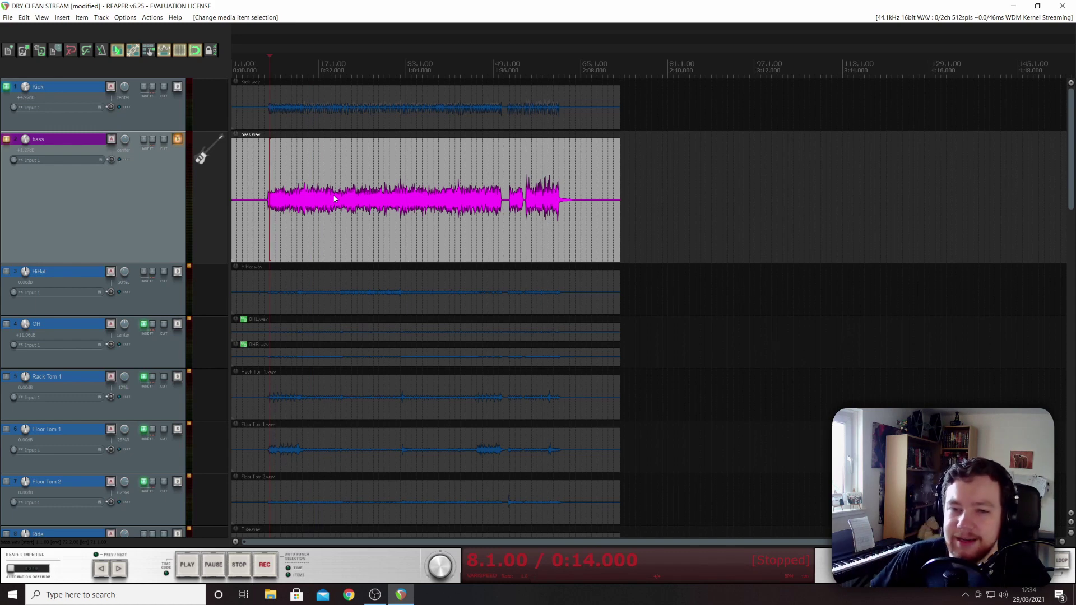
Step: Add FabFilter Pro-Q 2 to the bass track
left_click(144, 140)
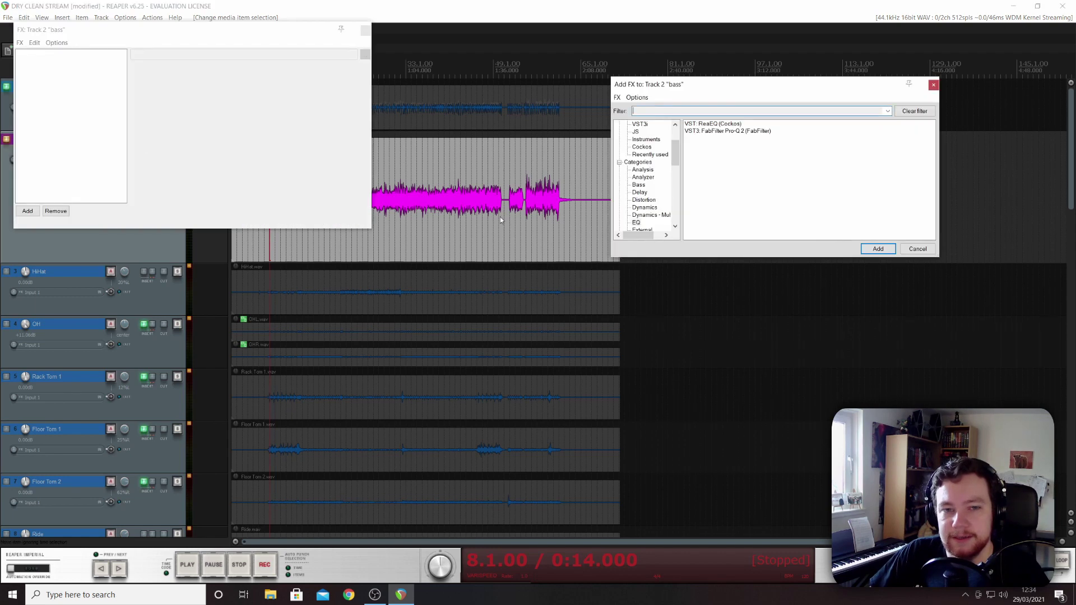
left_click(734, 131)
left_click(878, 249)
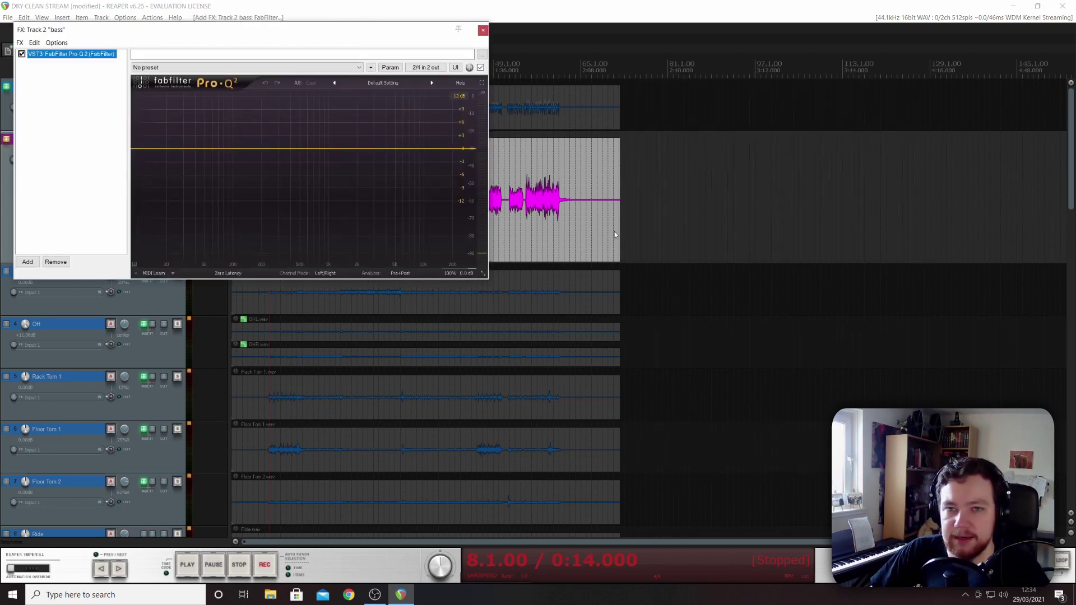
Step: Add a low-cut band at 30 Hz to the bass track's EQ and close the EQ window
double_click(141, 149)
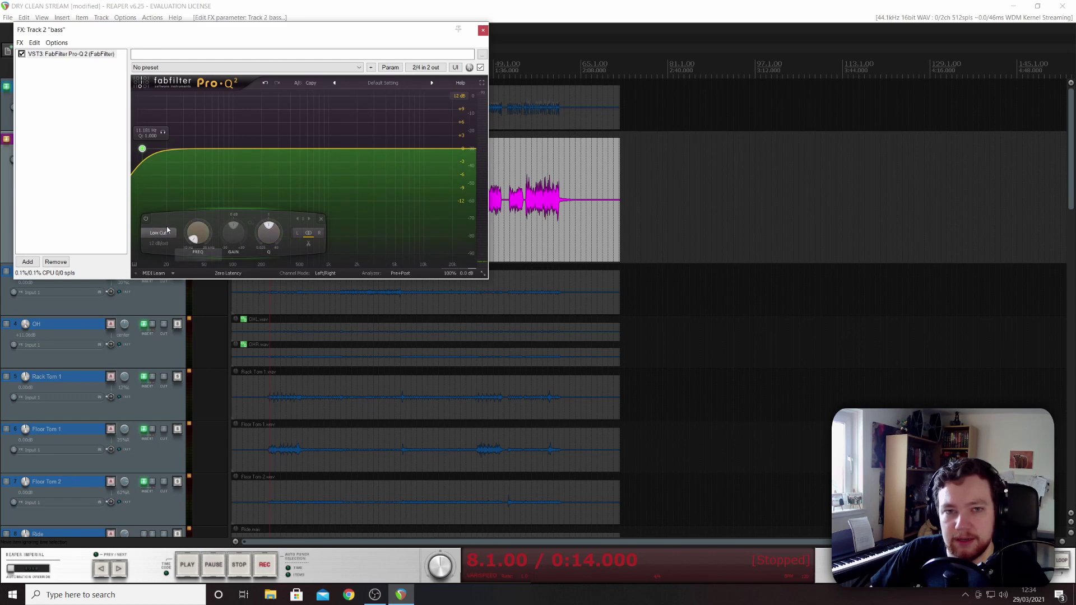
double_click(198, 233)
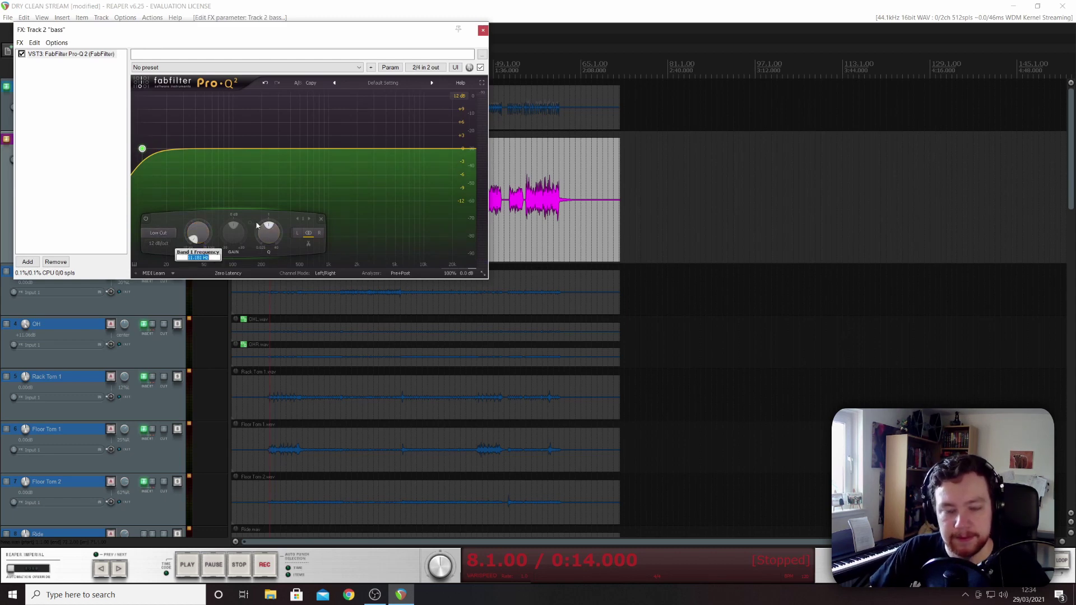
type("30")
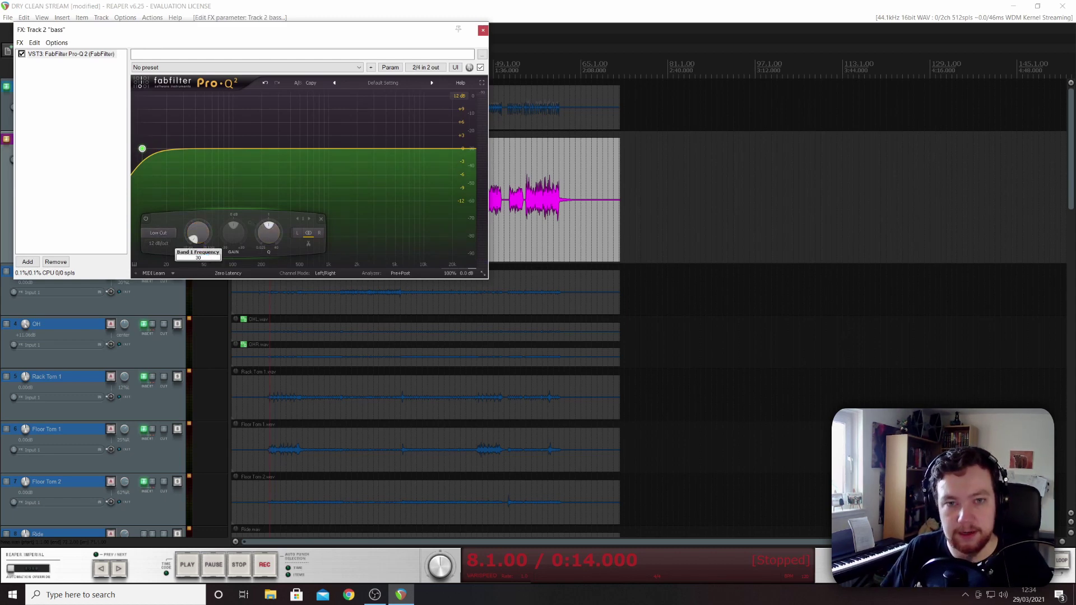
key("Return")
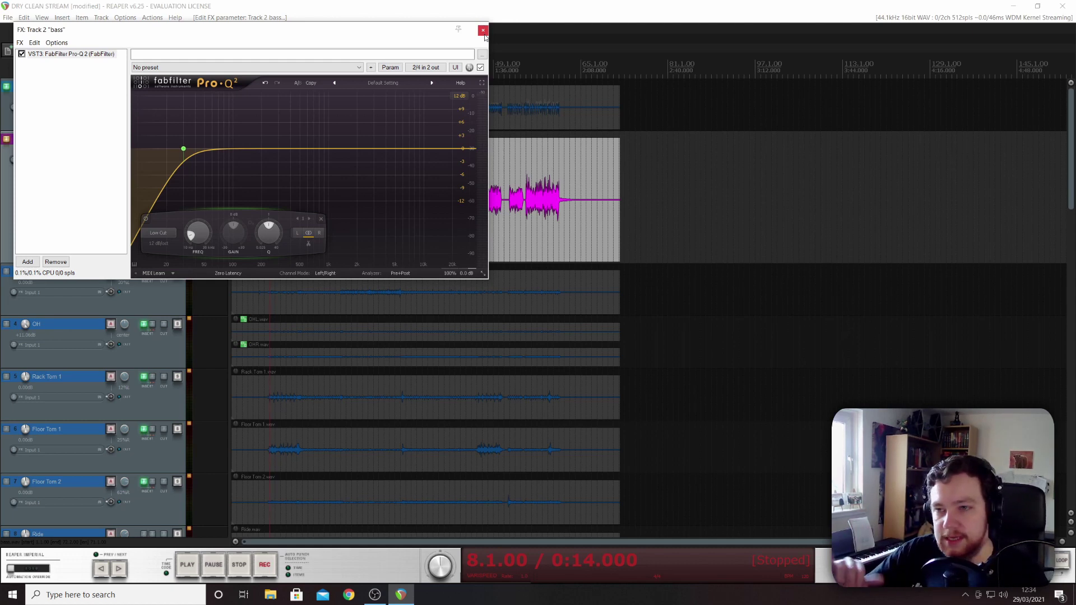
left_click(484, 33)
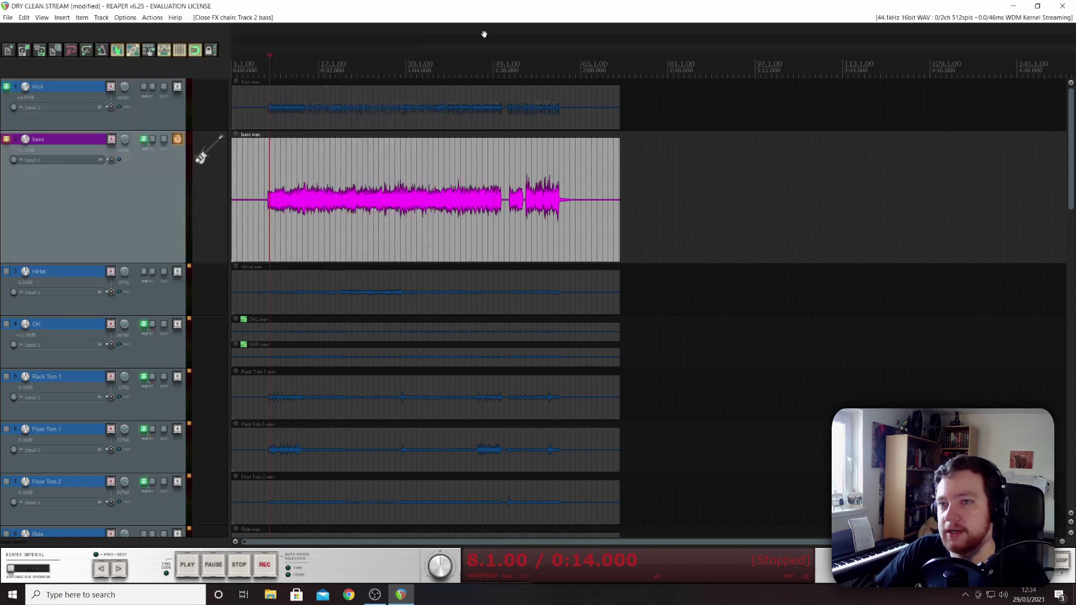
Step: Solo the Kick alongside the bass, and raise the low cut in the Kick's EQ to just above 100 Hz with a Q of about 2
left_click(177, 87)
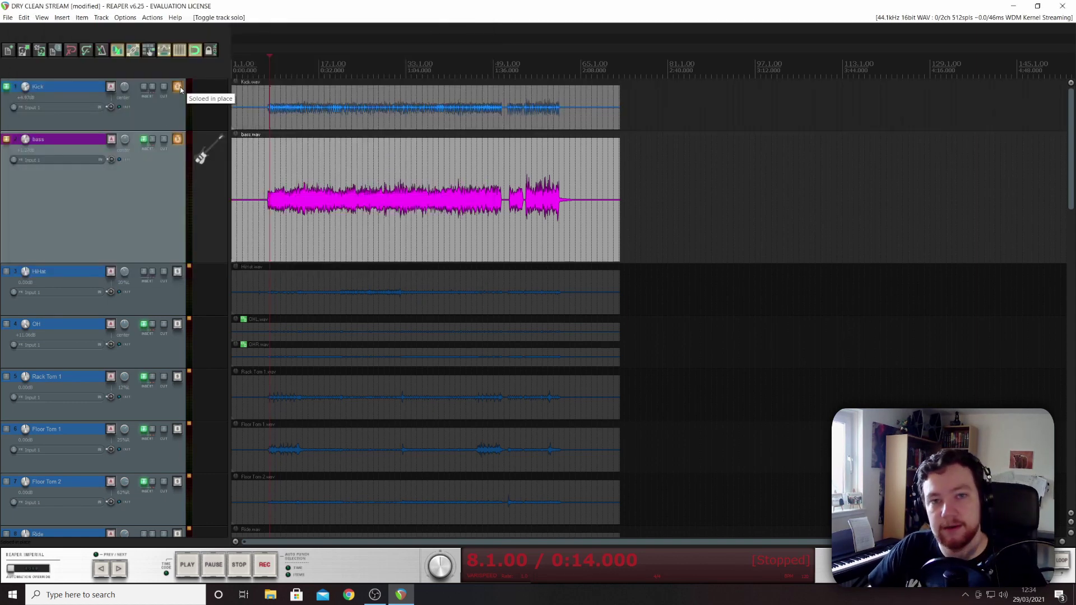
left_click(263, 102)
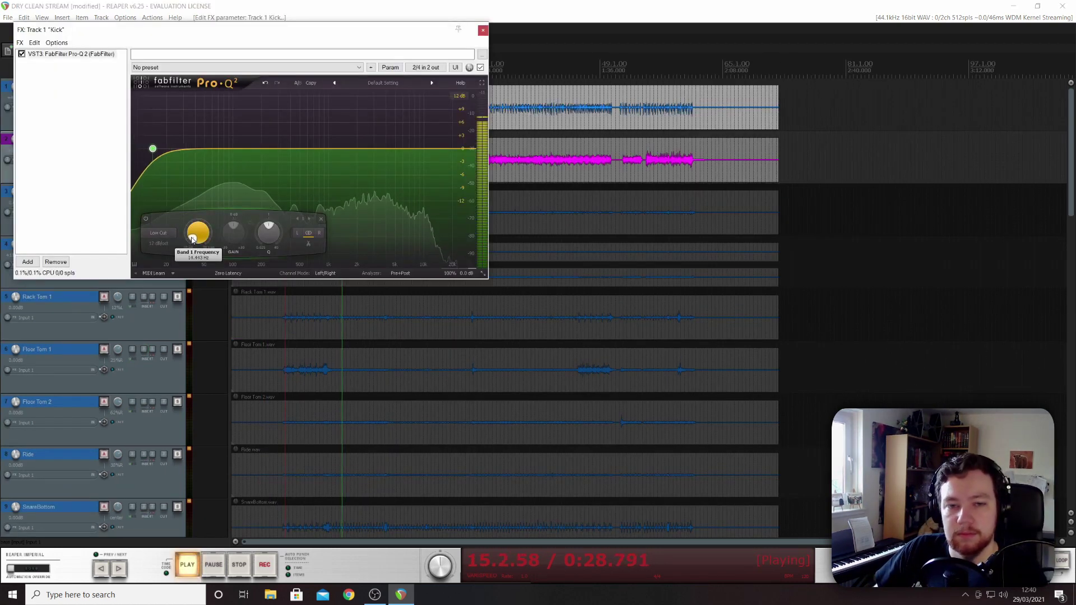
mouse_move(192, 234)
left_mouse_down()
mouse_move(192, 221)
mouse_move(191, 230)
left_mouse_up()
left_click_drag(268, 231, 275, 279)
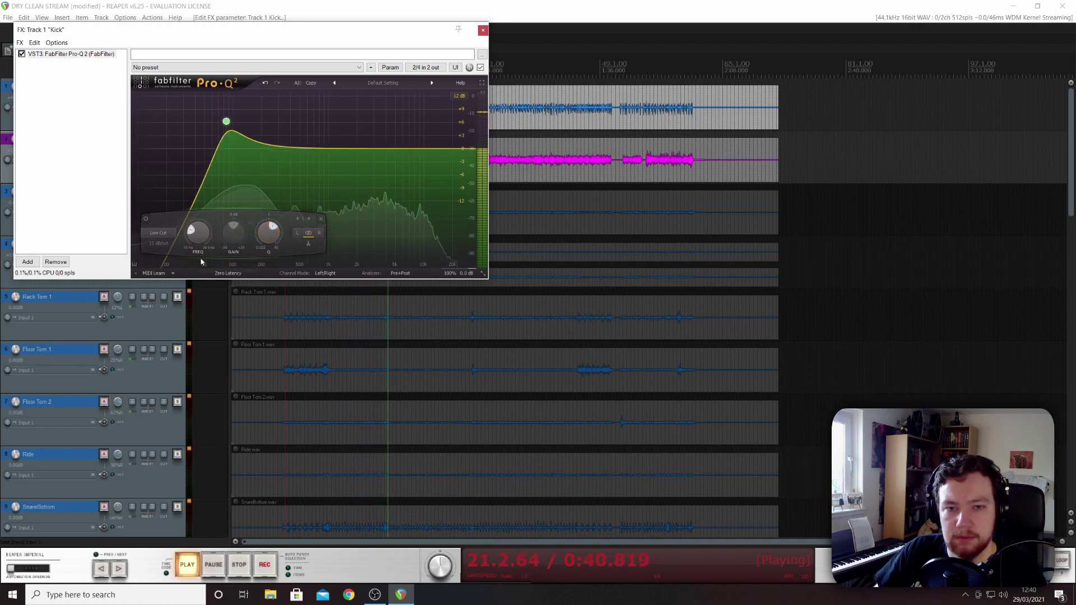
left_click_drag(198, 244, 201, 231)
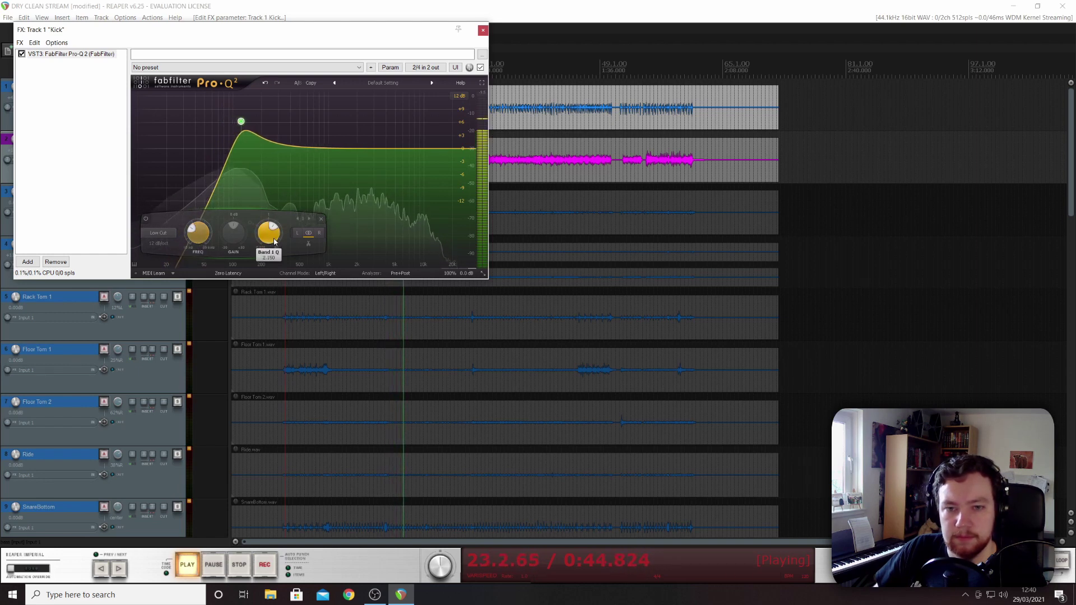
left_click_drag(270, 243, 270, 246)
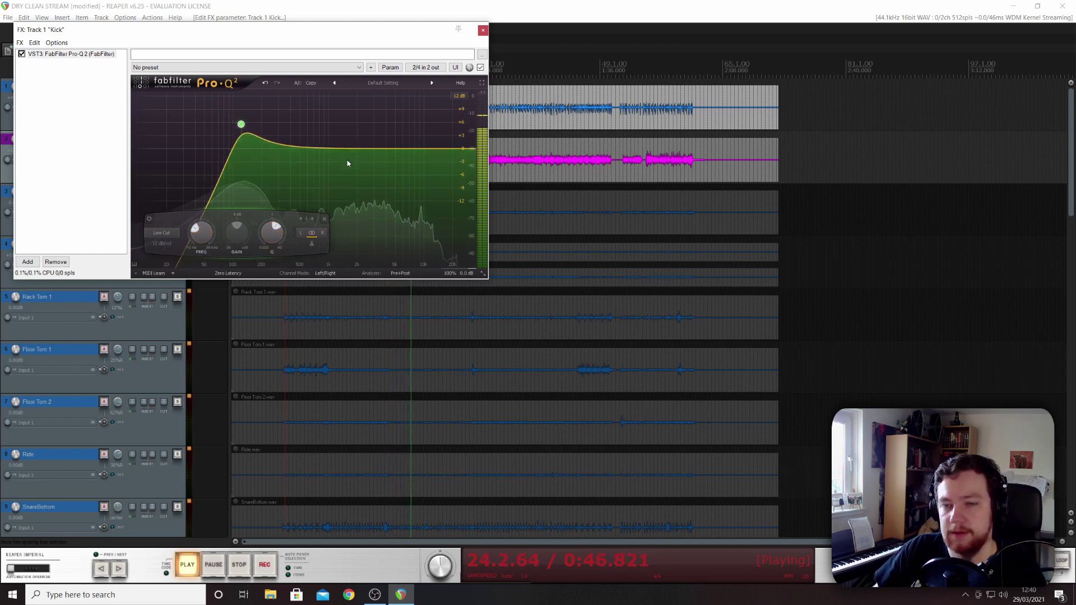
Step: Boost the Kick by about 3.4 dB around 3.9 kHz, cut its low mids by about 3 dB, and close its EQ
left_click_drag(396, 148, 391, 124)
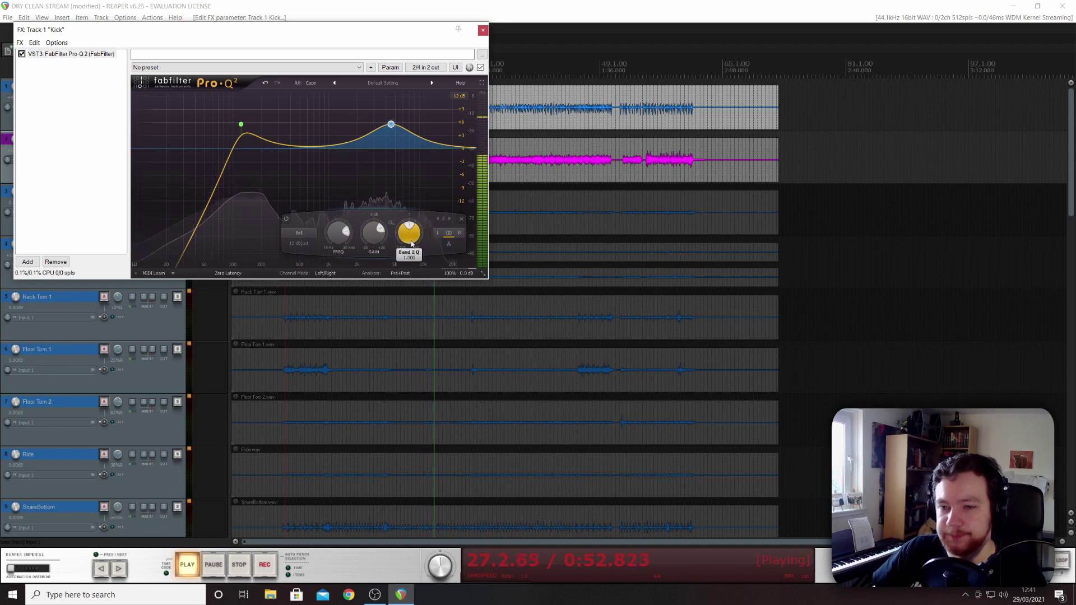
left_click_drag(400, 239, 332, 239)
left_click_drag(410, 235, 410, 226)
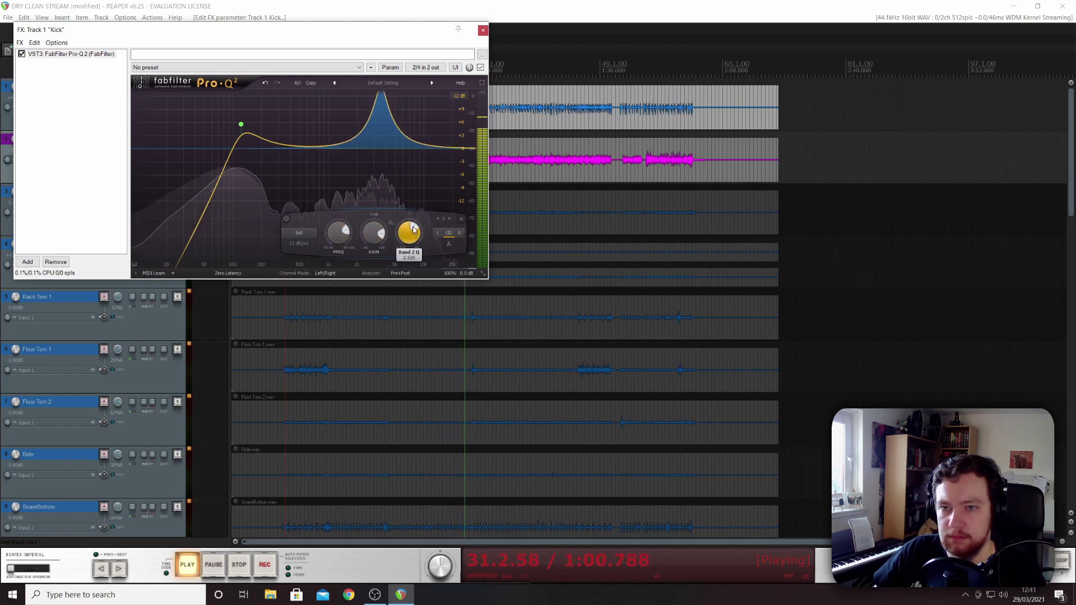
mouse_move(336, 238)
left_mouse_down()
mouse_move(339, 226)
mouse_move(332, 255)
left_mouse_up()
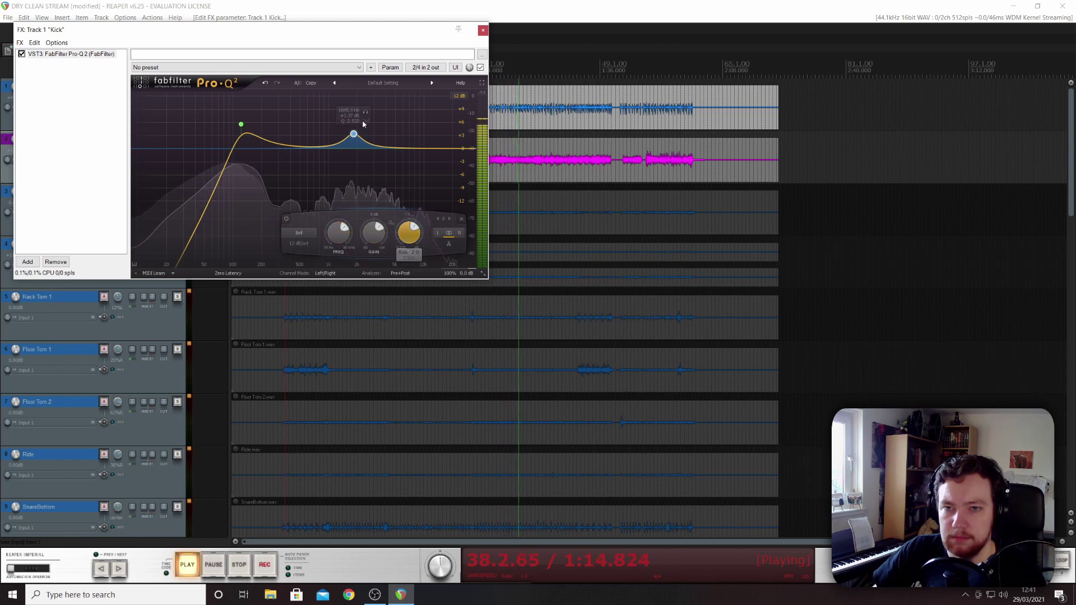
left_click_drag(366, 117, 400, 129)
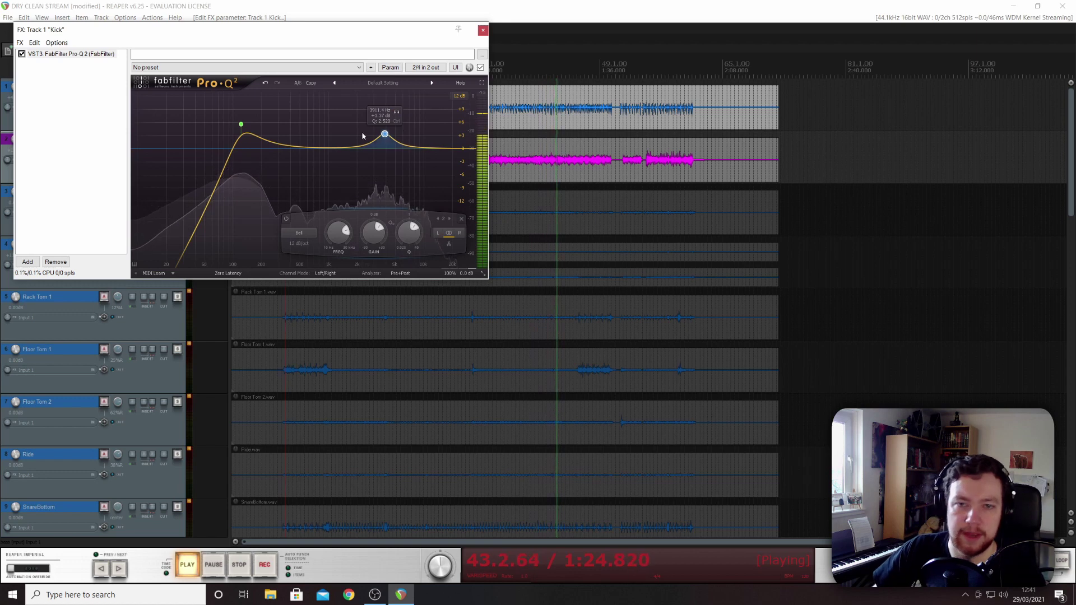
left_click_drag(310, 149, 287, 163)
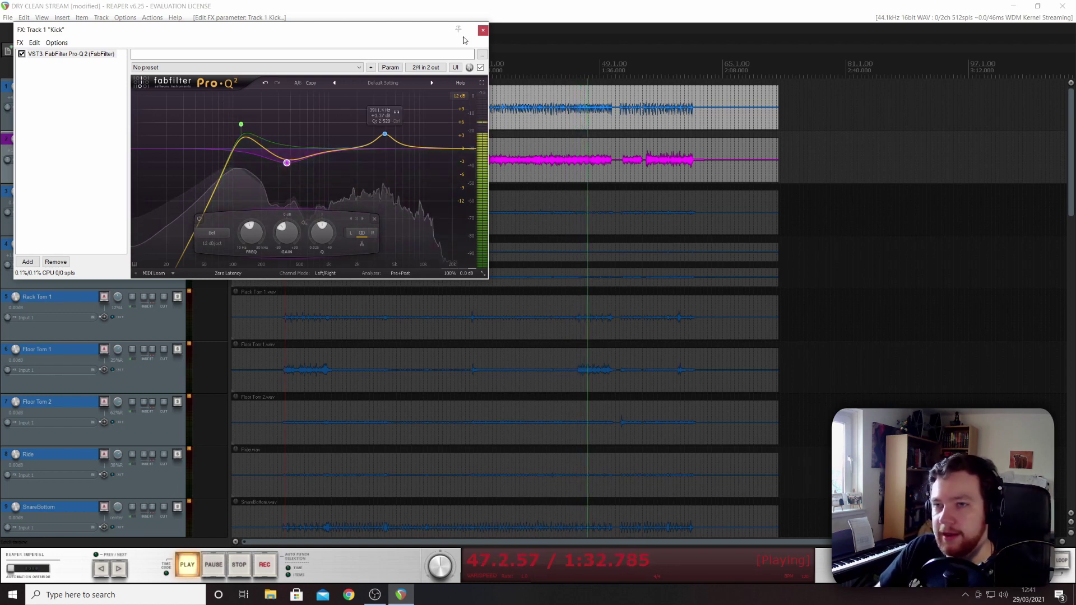
left_click(483, 30)
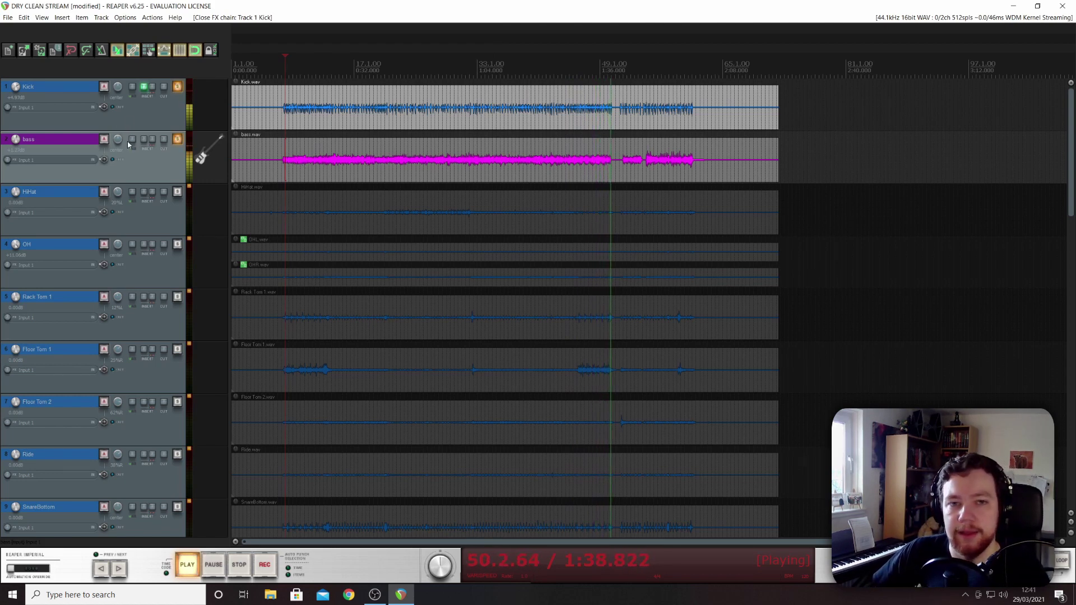
Step: Restart playback from where the bass begins and add FabFilter Pro-Q 2 to the bass track
key("space")
left_click(282, 159)
key("space")
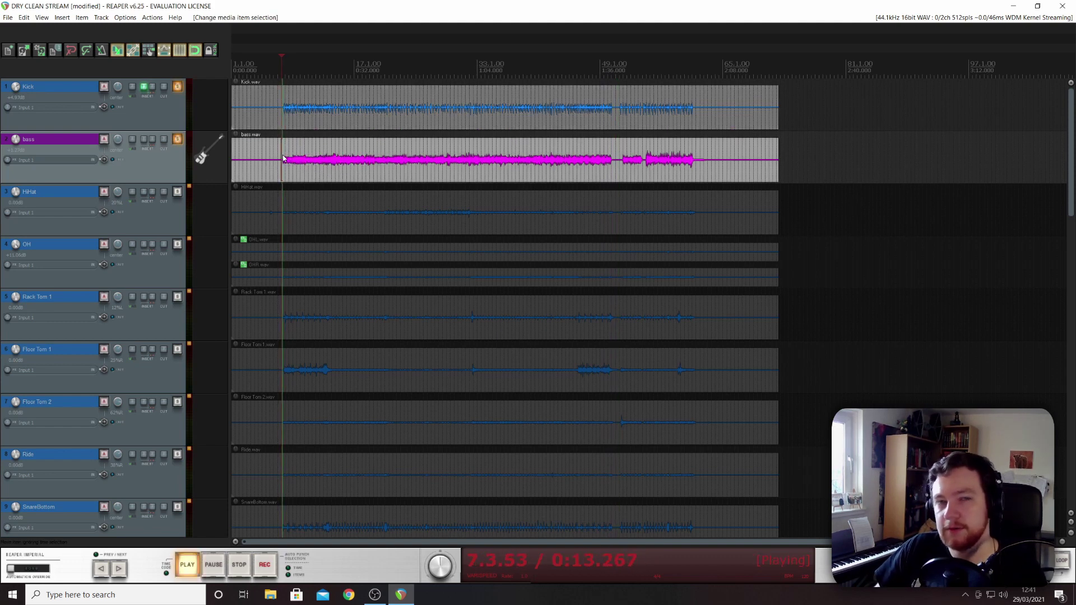
left_click(145, 140)
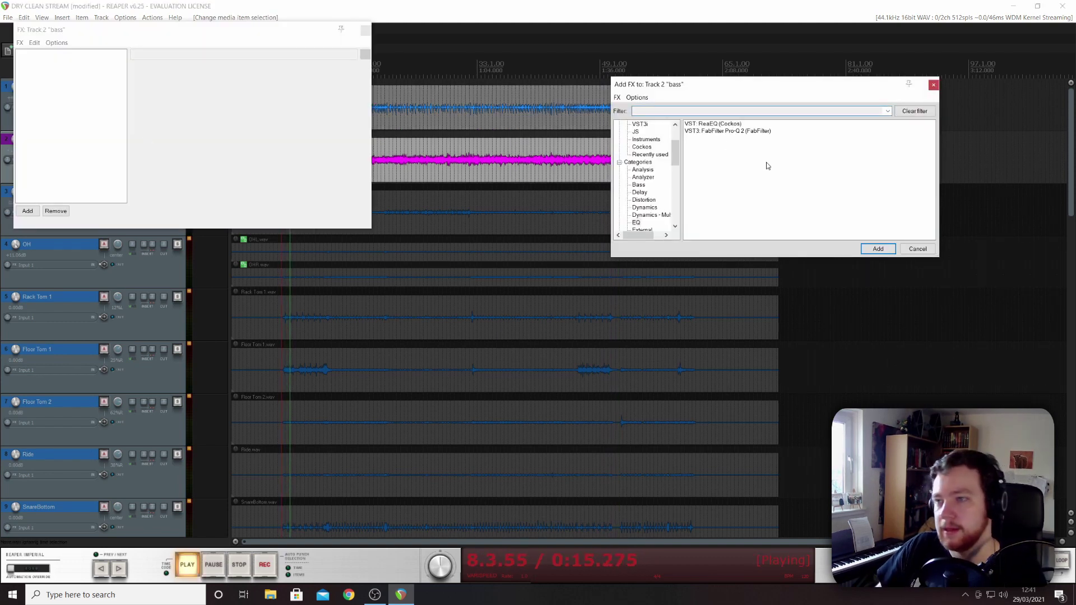
left_click(729, 130)
left_click(878, 249)
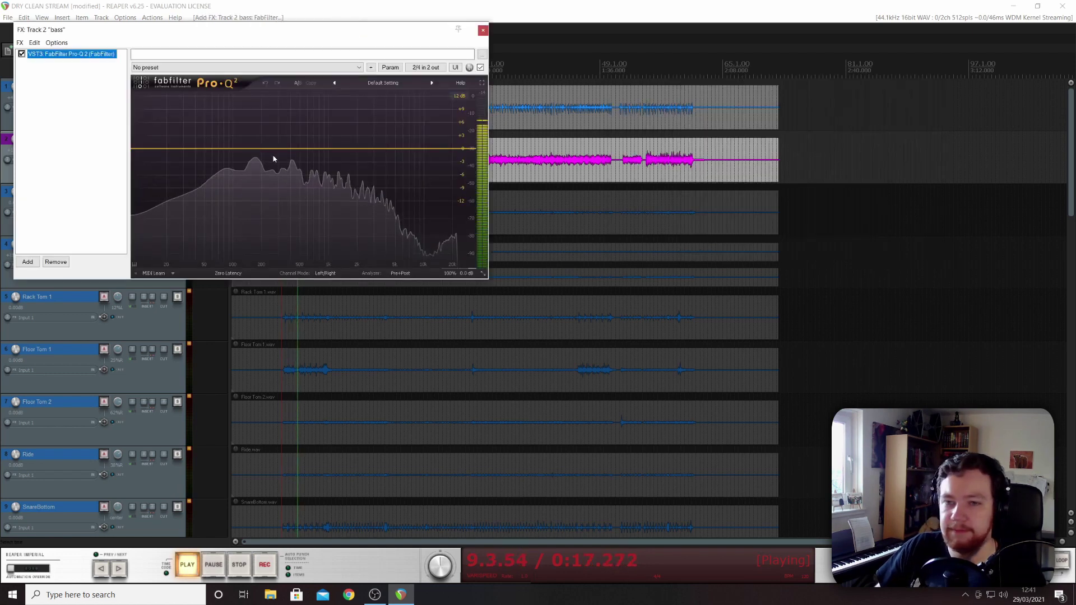
Step: Add a low-cut band at 30 Hz to the EQ on the bass track
double_click(139, 150)
double_click(194, 240)
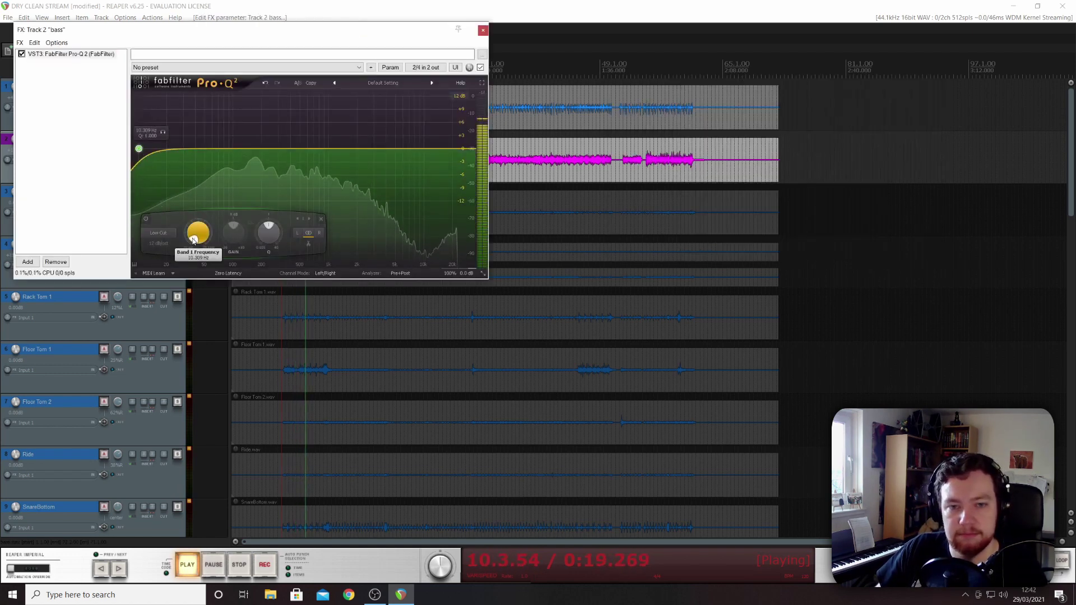
type("30")
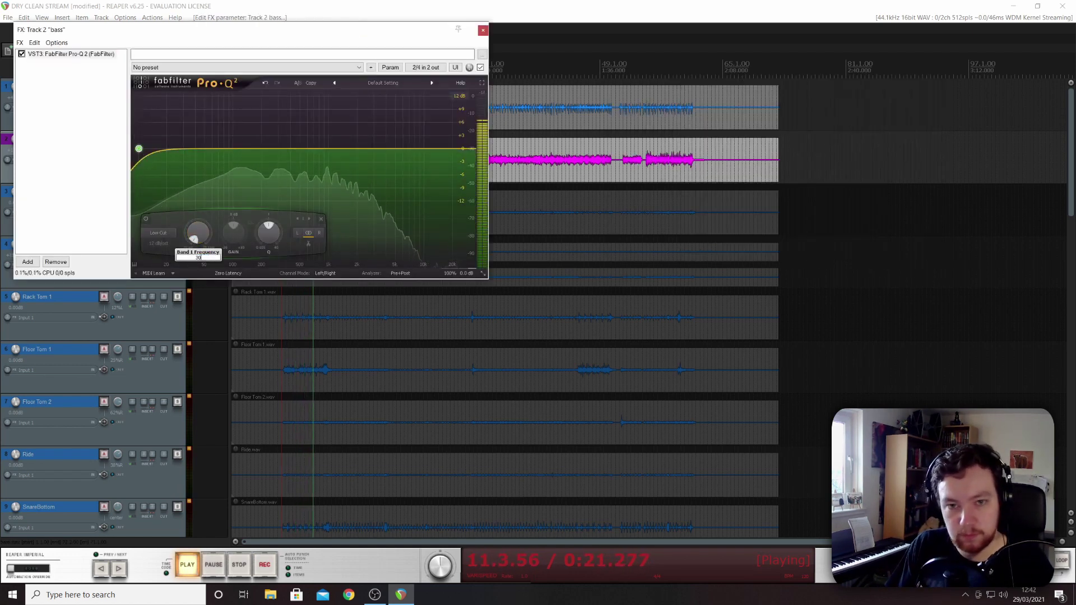
key("Return")
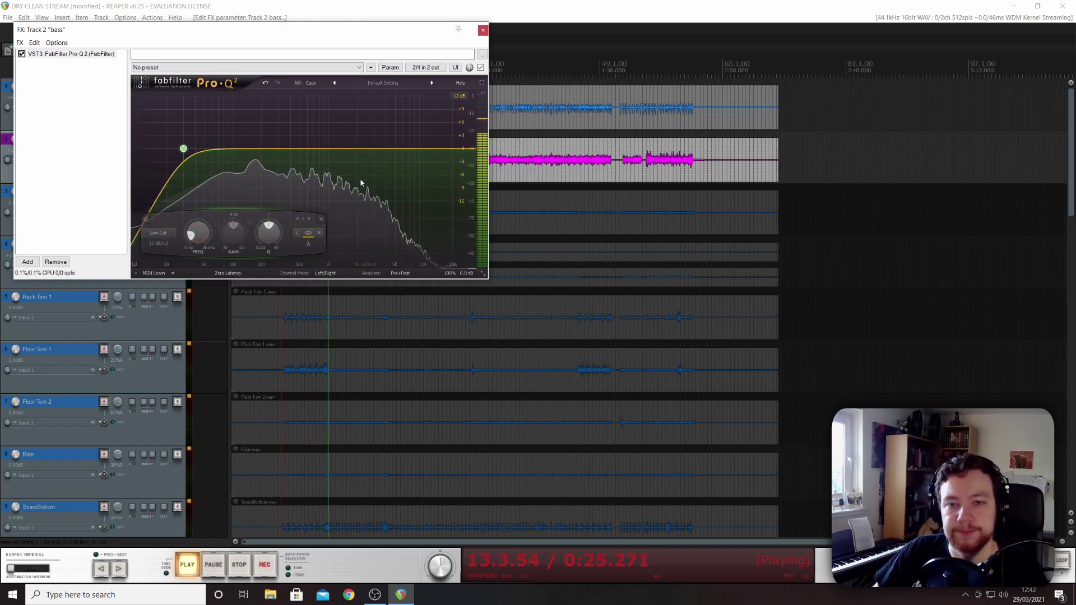
Step: Shape the bass low end with a cut of about 3 dB near 104 Hz and a boost of about 4 dB near 51 Hz
mouse_move(223, 150)
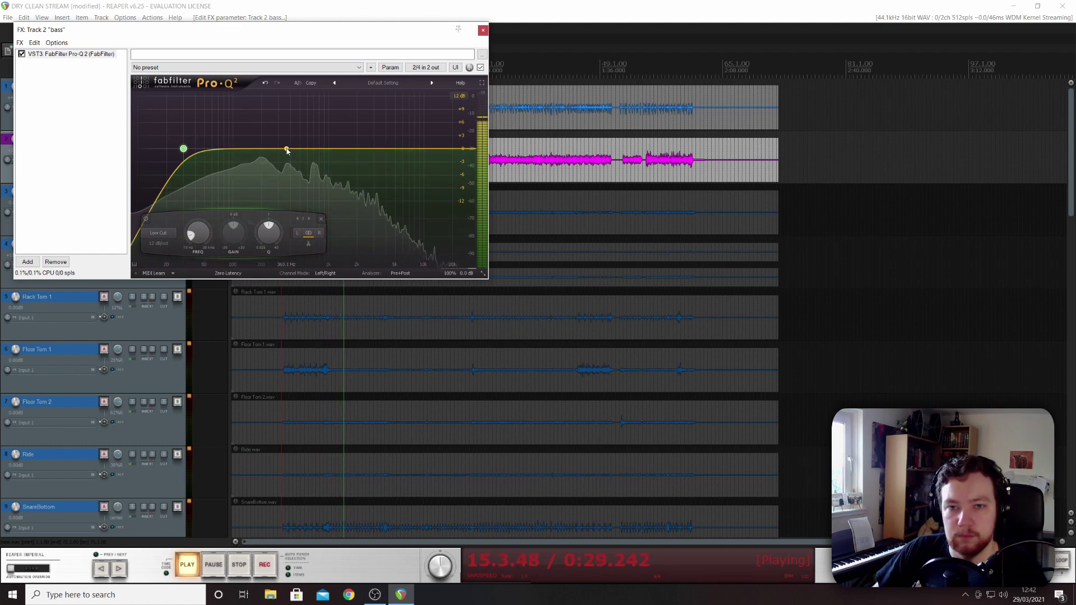
left_click_drag(289, 153, 242, 161)
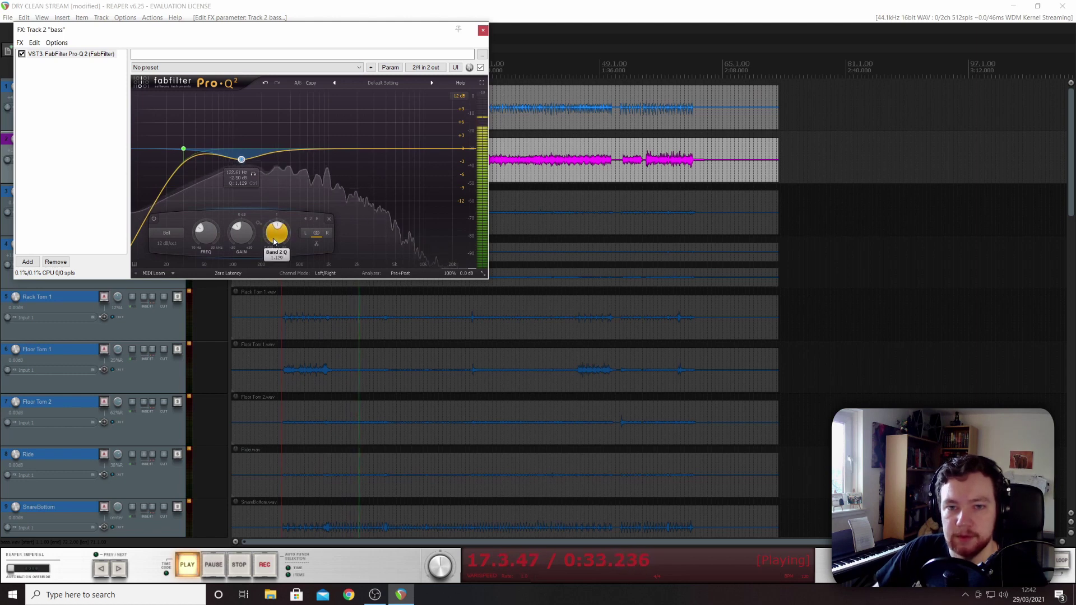
left_click_drag(277, 245, 272, 234)
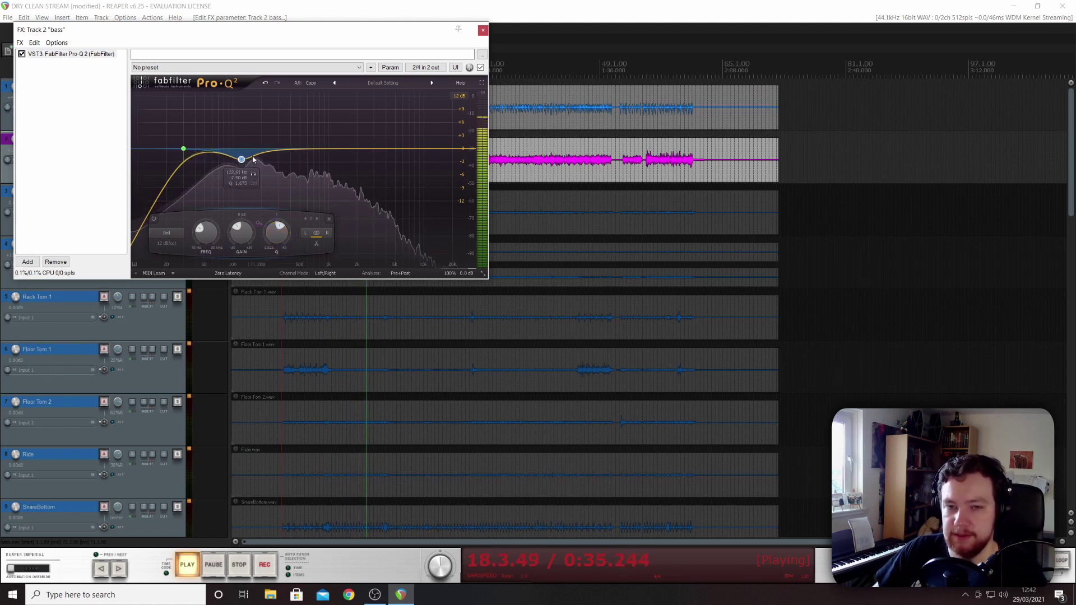
left_click_drag(242, 160, 207, 141)
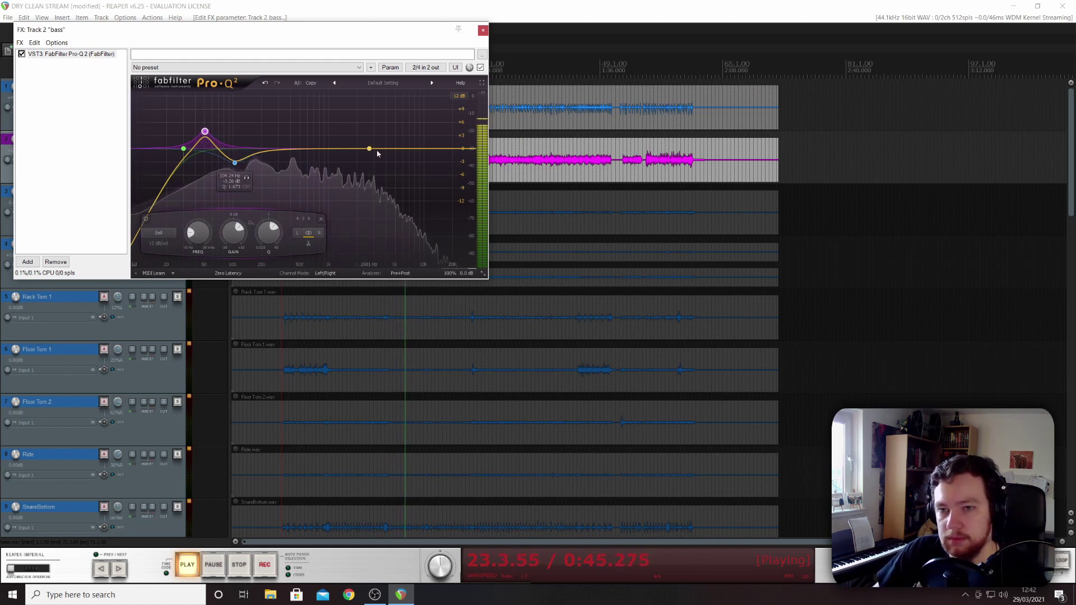
Step: Cut the bass by about 2 dB around 2.4 kHz, stop playback and close its EQ
left_click_drag(393, 148, 364, 160)
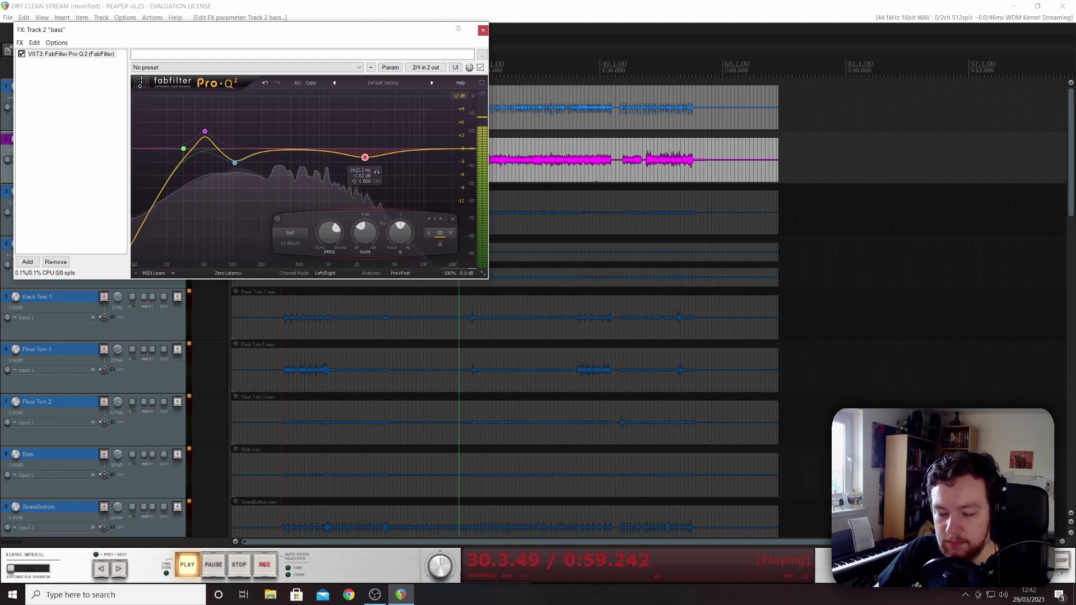
key("space")
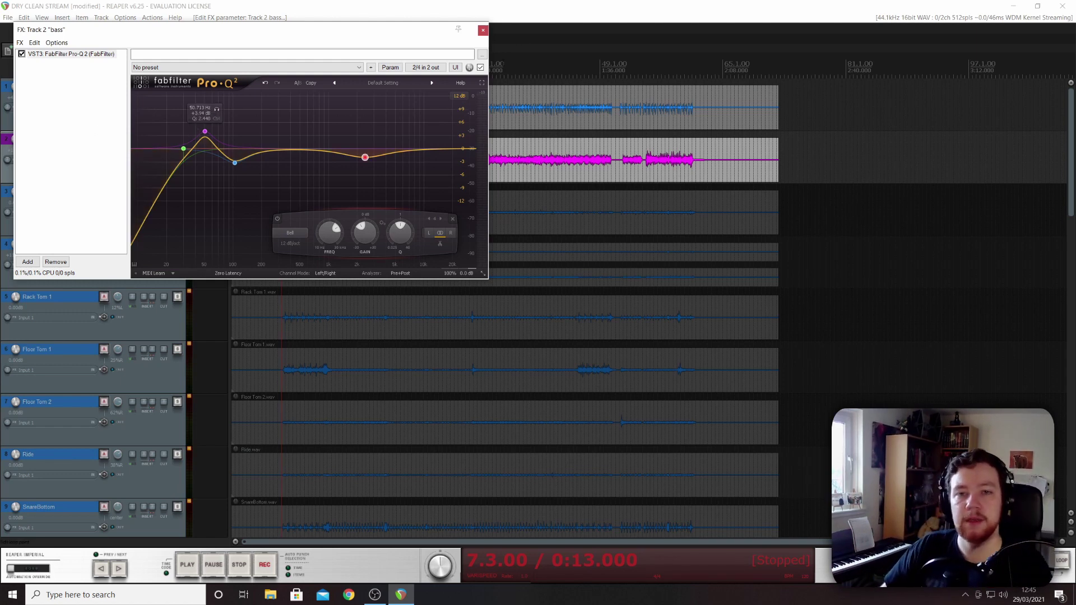
left_click(483, 30)
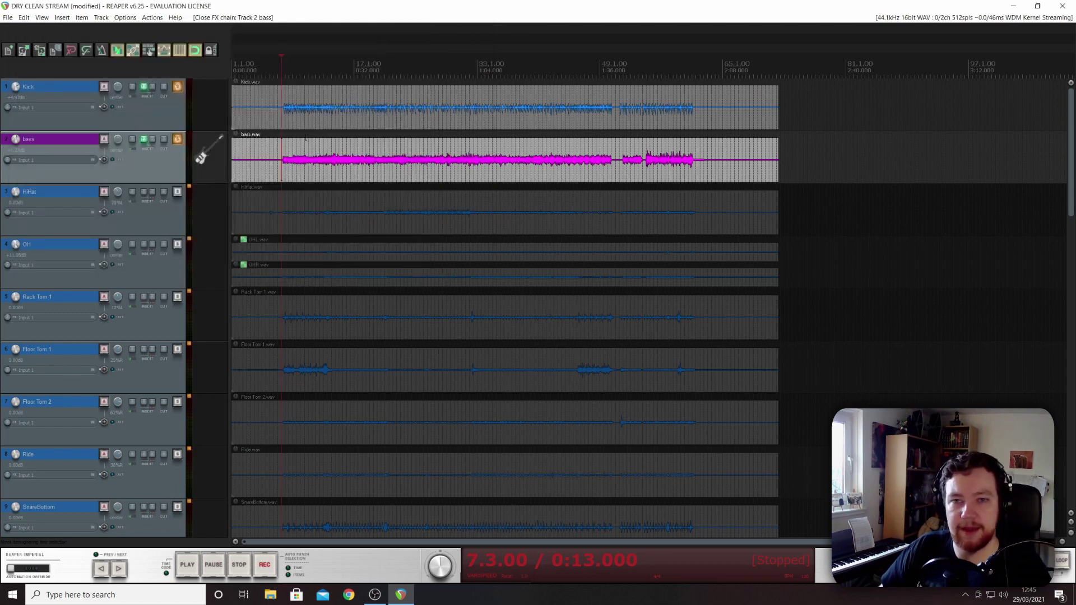
Step: Play kick and bass together, reopen the bass EQ and lower its low cut to about 27 Hz with a slightly higher Q
key("space")
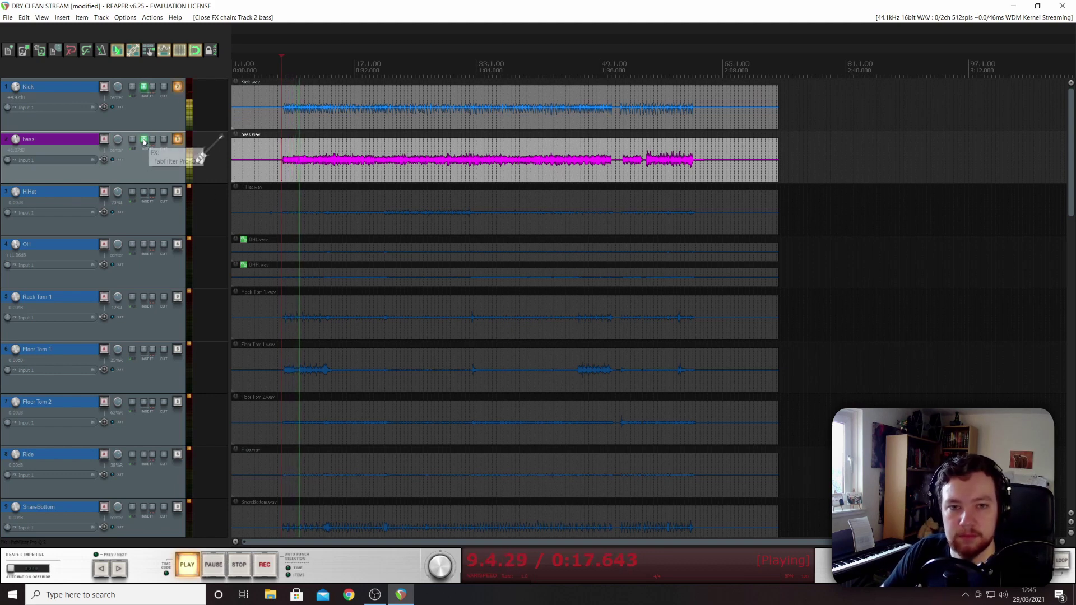
left_click(177, 139)
mouse_move(183, 148)
left_mouse_down()
mouse_move(179, 123)
mouse_move(179, 137)
left_mouse_up()
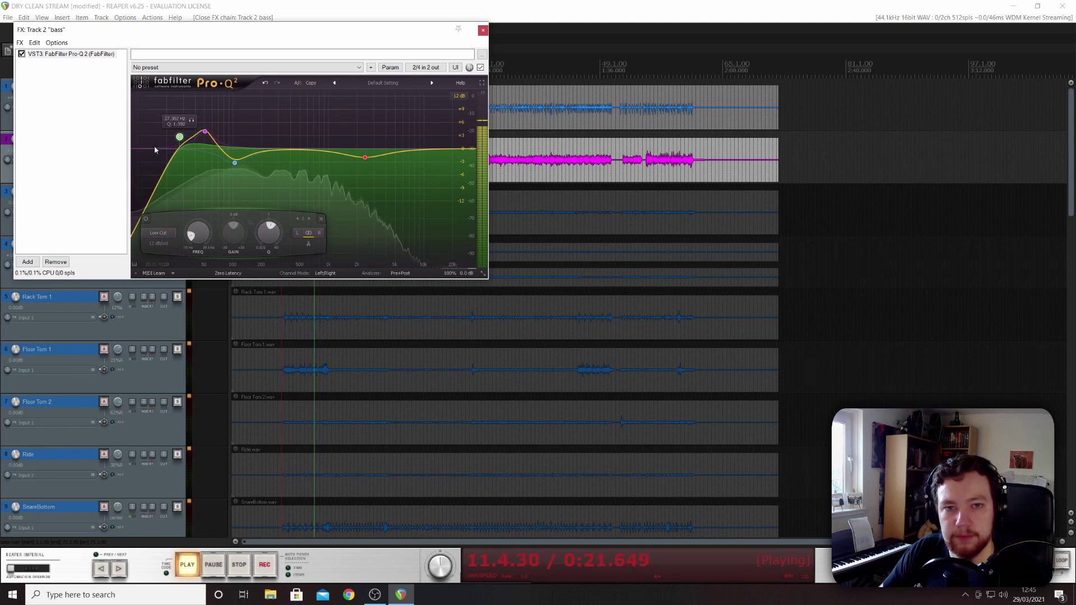
Step: Add a low-shelf band to the bass EQ with a boost of about 1 dB around 60 Hz
double_click(154, 148)
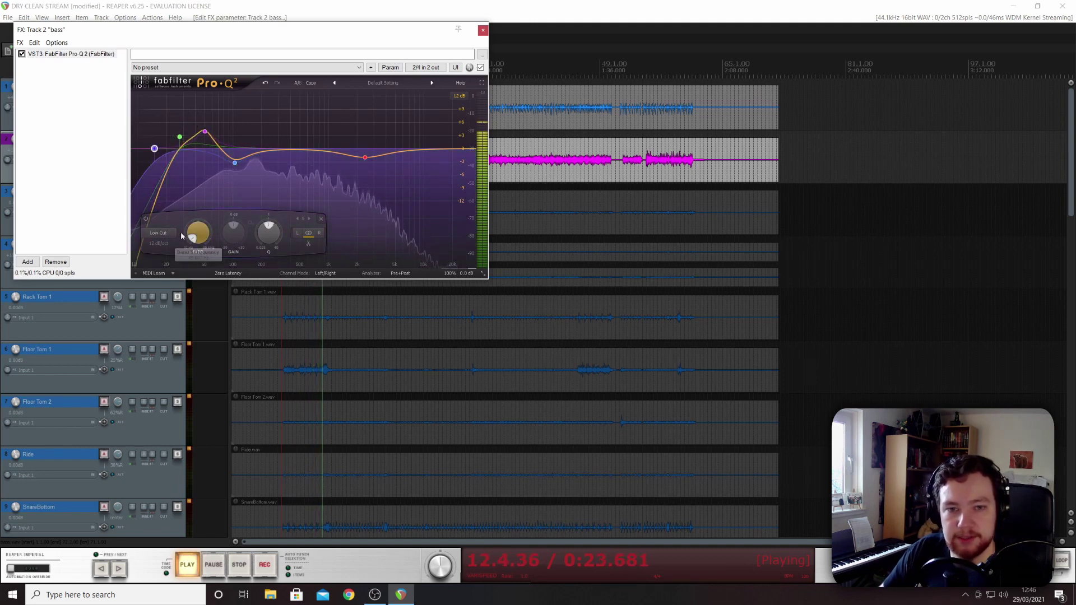
left_click(164, 234)
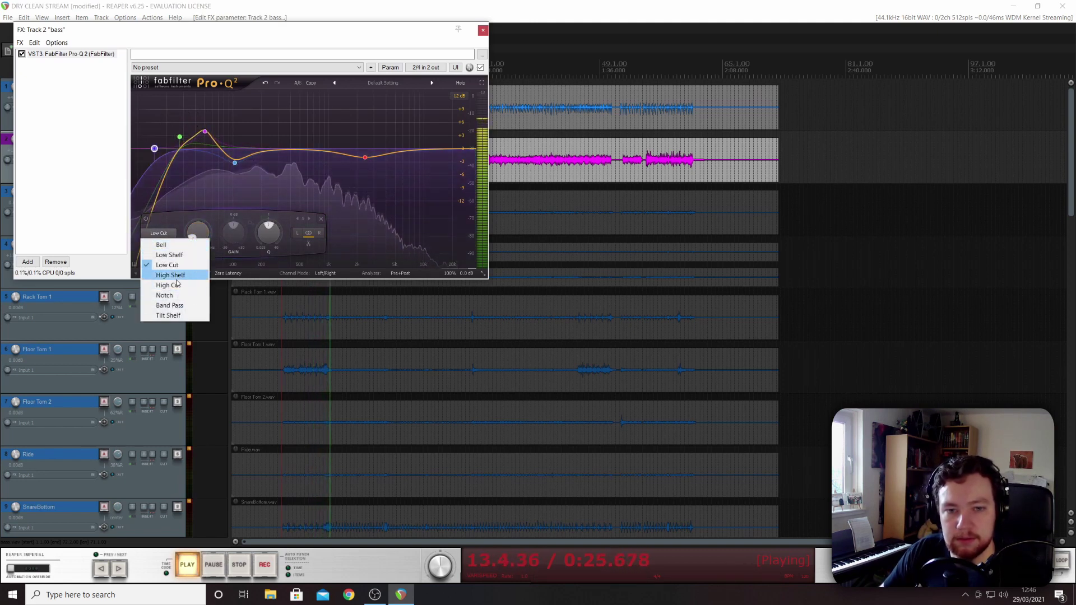
left_click(171, 256)
mouse_move(233, 233)
left_mouse_down()
mouse_move(237, 218)
mouse_move(193, 235)
mouse_move(223, 239)
left_mouse_up()
Step: Turn the bass's upper-mid band into a boost of about 1.2 dB near 2.3 kHz and add a slight low-mid boost of about 1 dB
left_click_drag(362, 159, 364, 144)
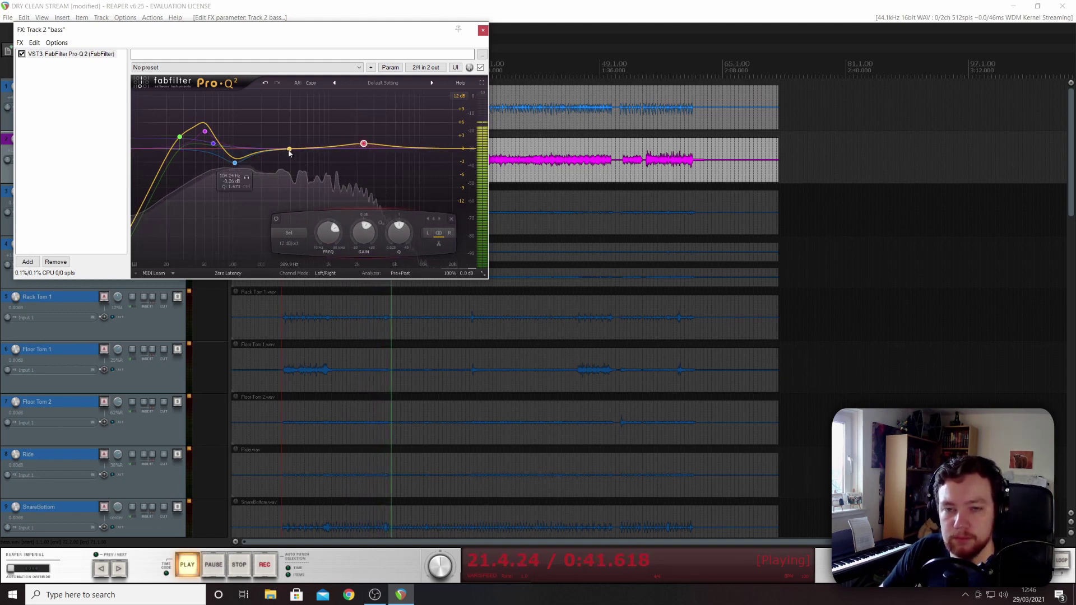
left_click_drag(287, 148, 290, 149)
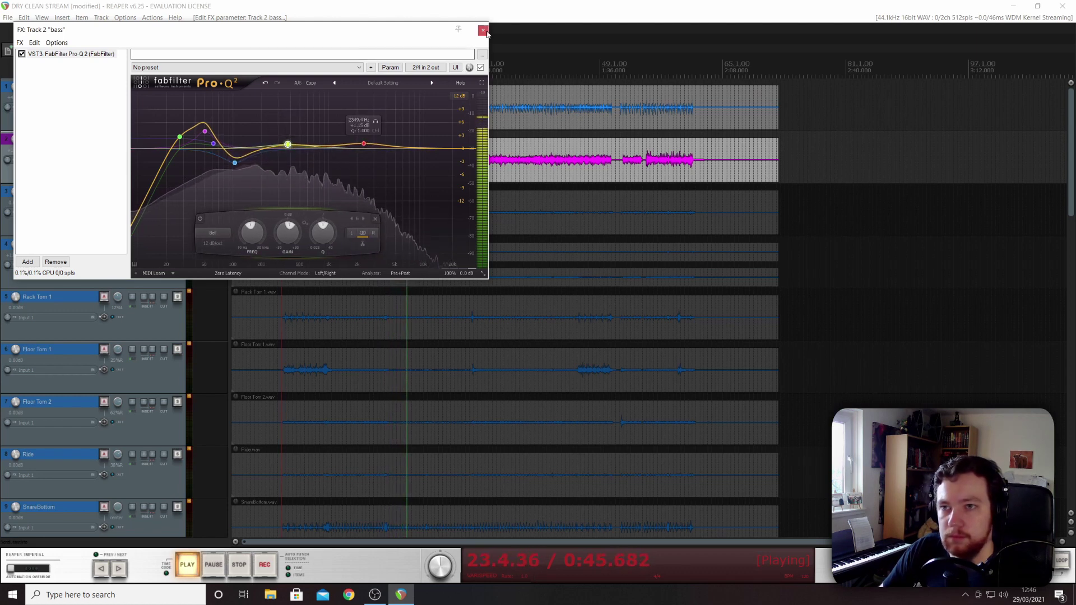
Step: Close the bass EQ and unsolo the bass and kick tracks to hear them in the full mix
key("Escape")
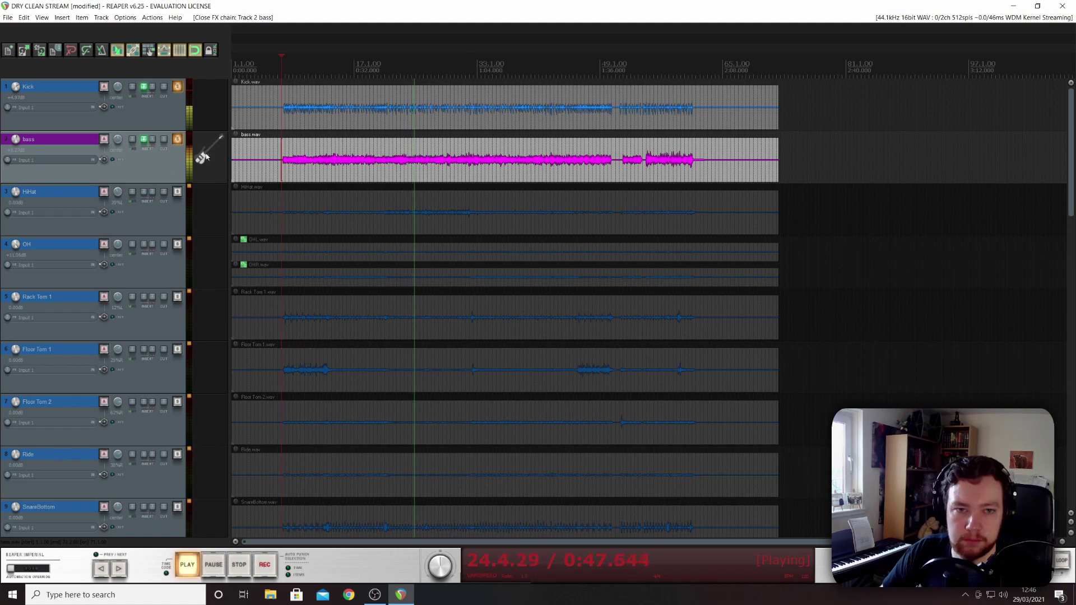
left_click(177, 139)
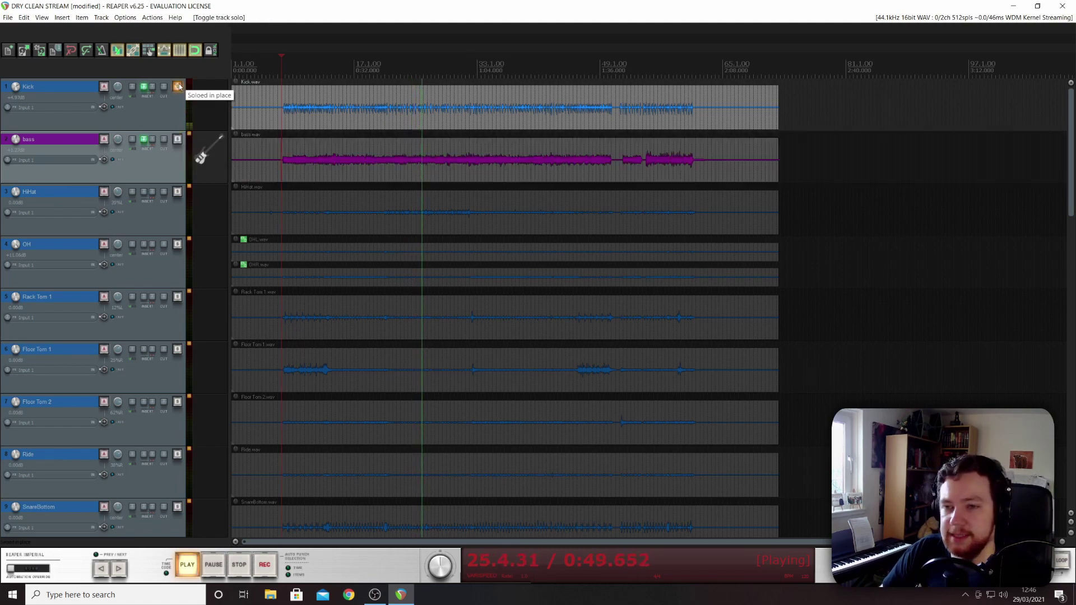
left_click(178, 87)
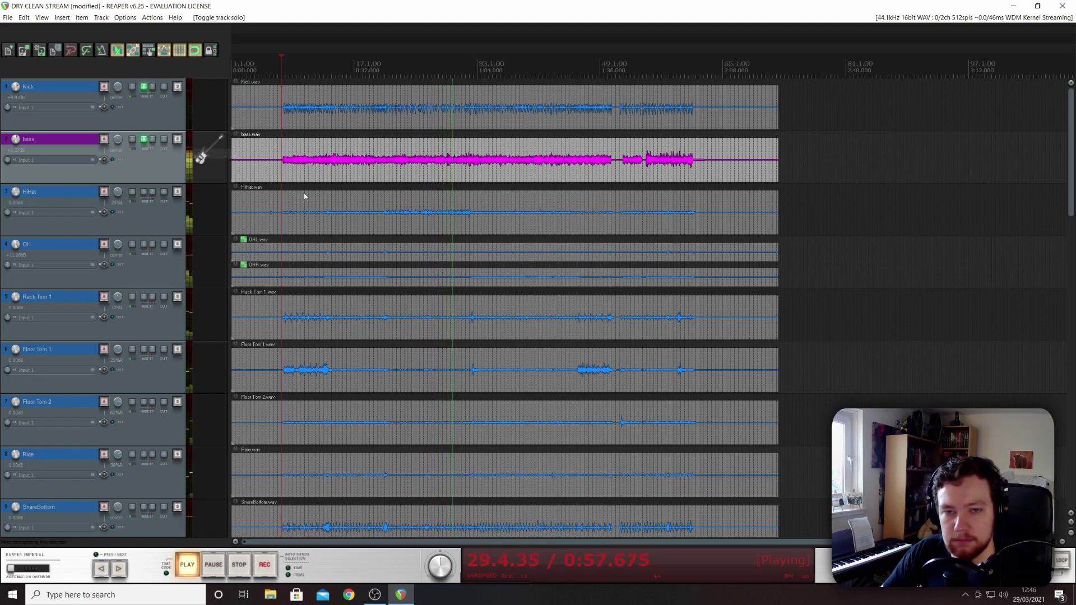
Step: Raise the EQ low cut on Gtr 1 to about 157 Hz and on Gtr 2 to about 174 Hz, closing both EQs
scroll(109, 243, "down", 10)
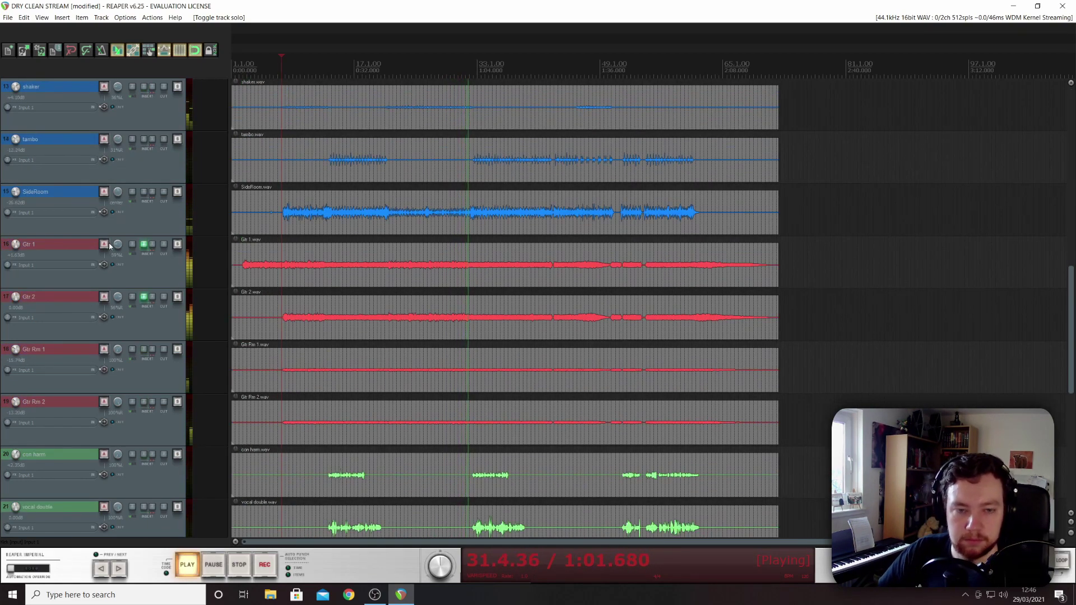
left_click(144, 243)
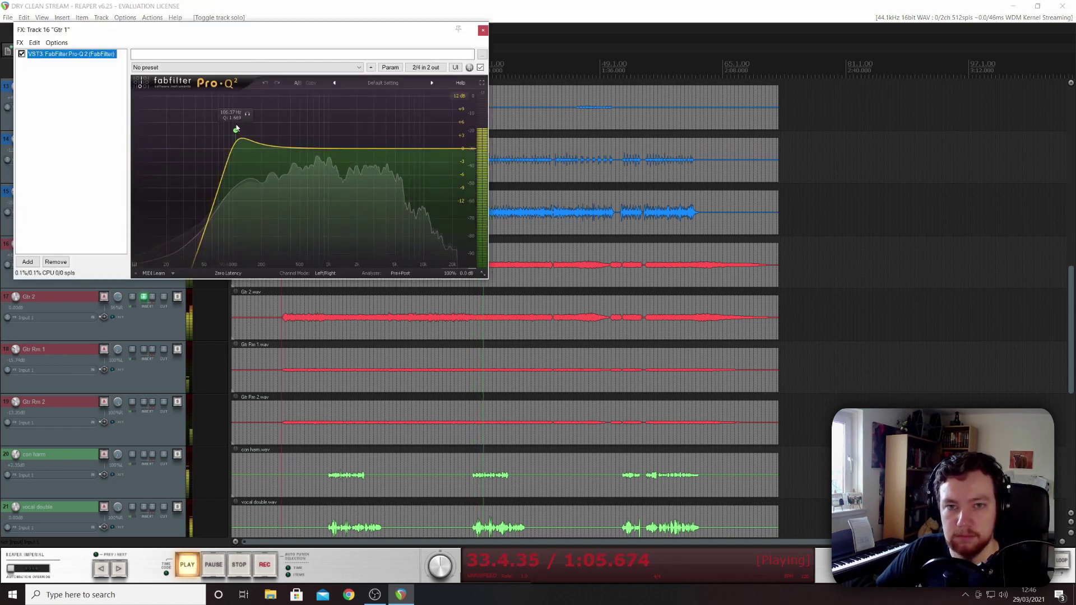
left_click_drag(236, 131, 252, 131)
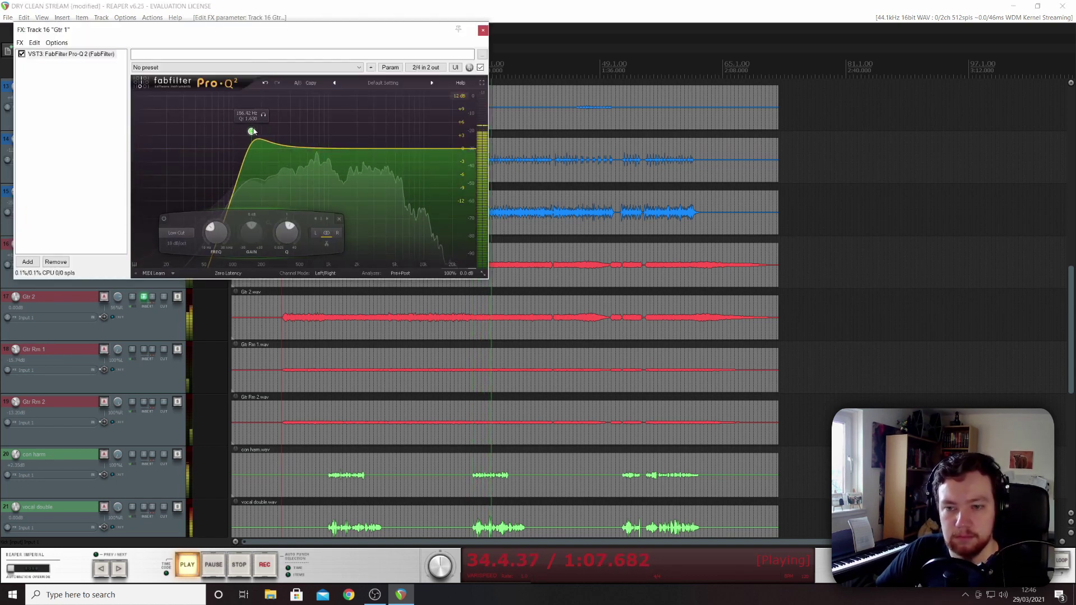
left_click(143, 299)
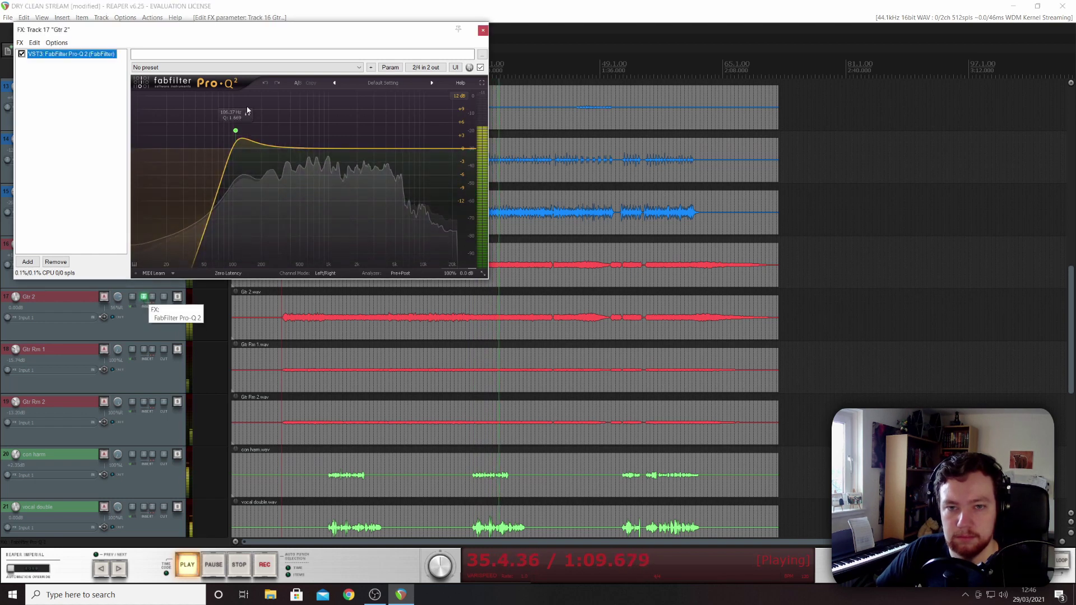
left_click_drag(235, 131, 256, 129)
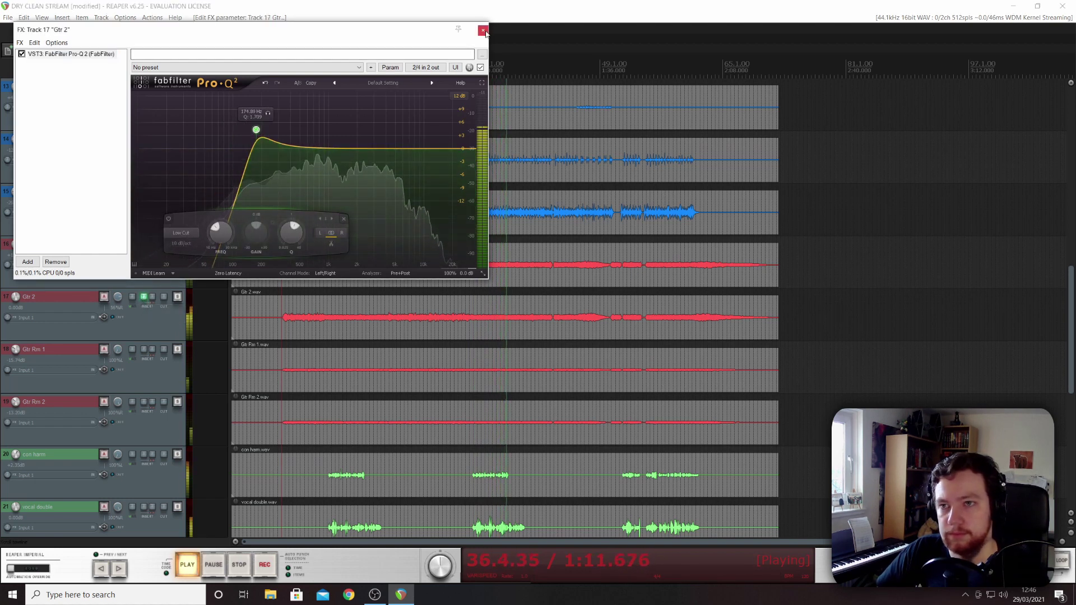
left_click(483, 29)
left_click(482, 30)
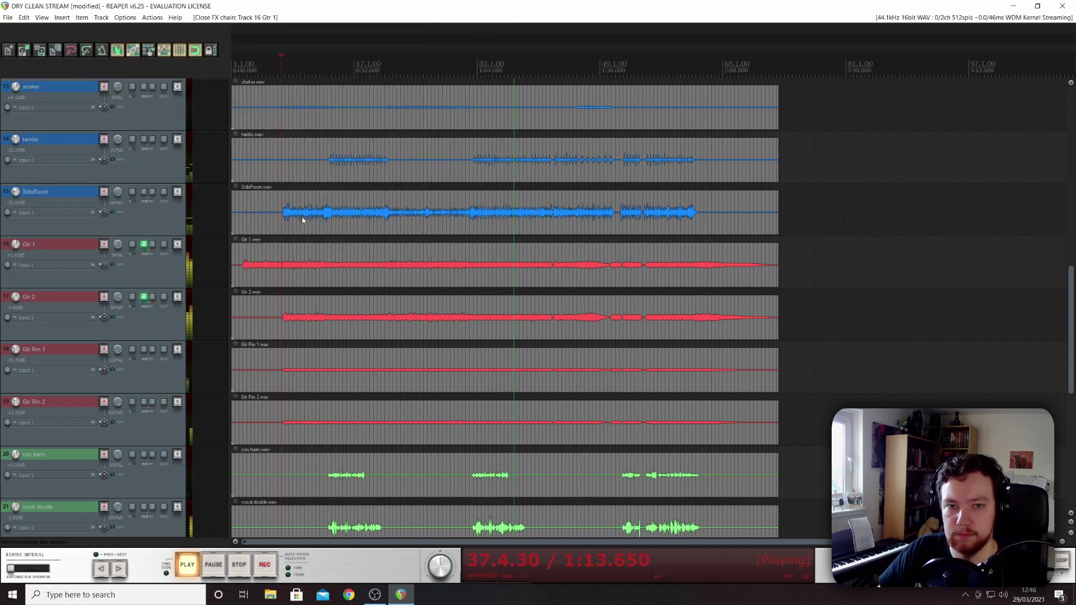
Step: Lower the bass track's volume while listening to the full mix, and stop playback
scroll(126, 216, "up", 10)
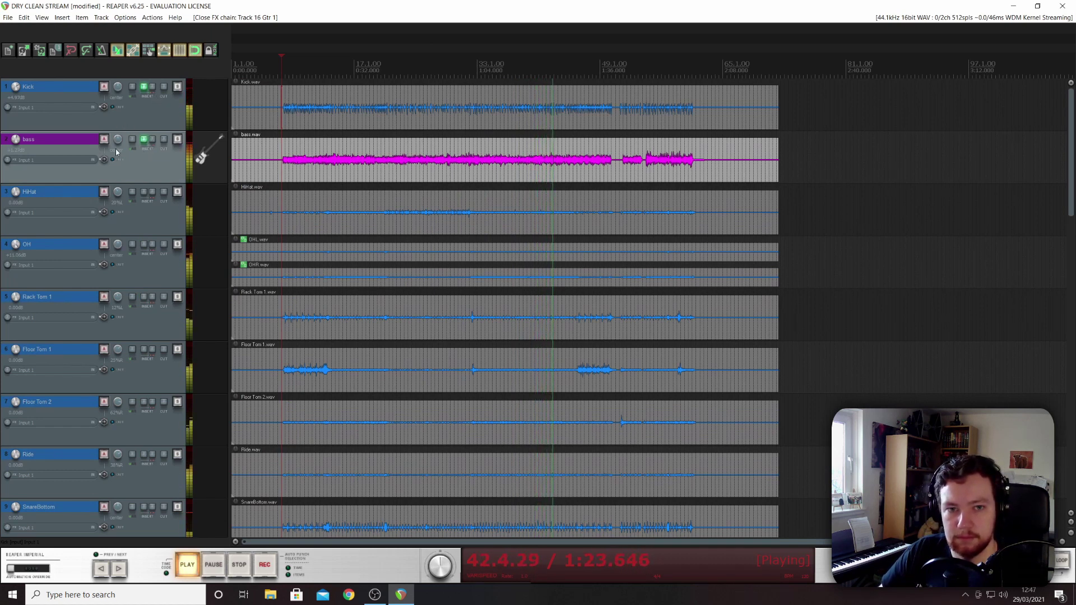
scroll(17, 140, "down", 2)
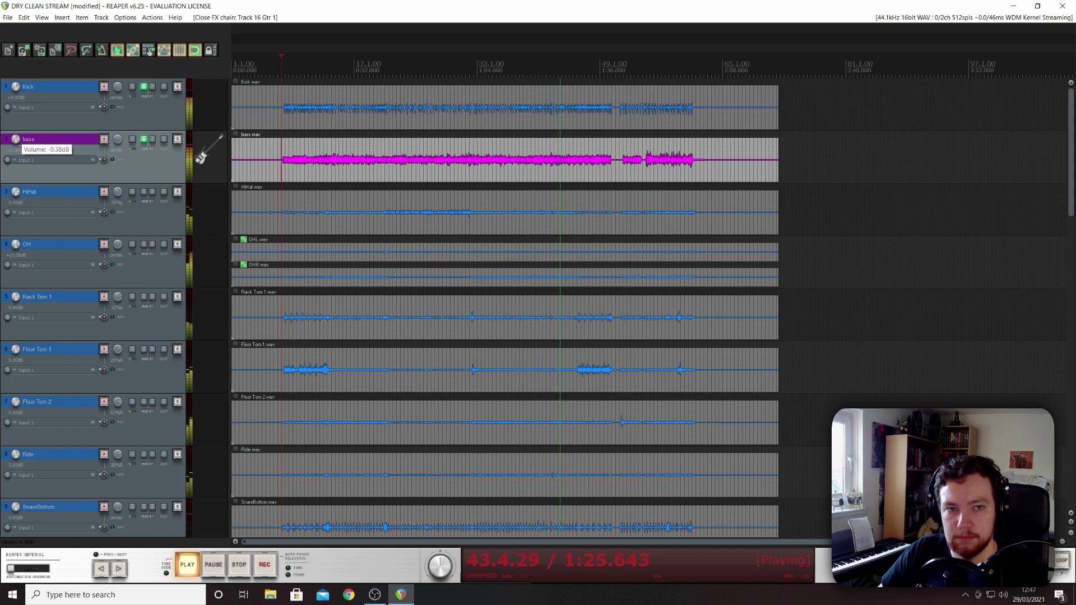
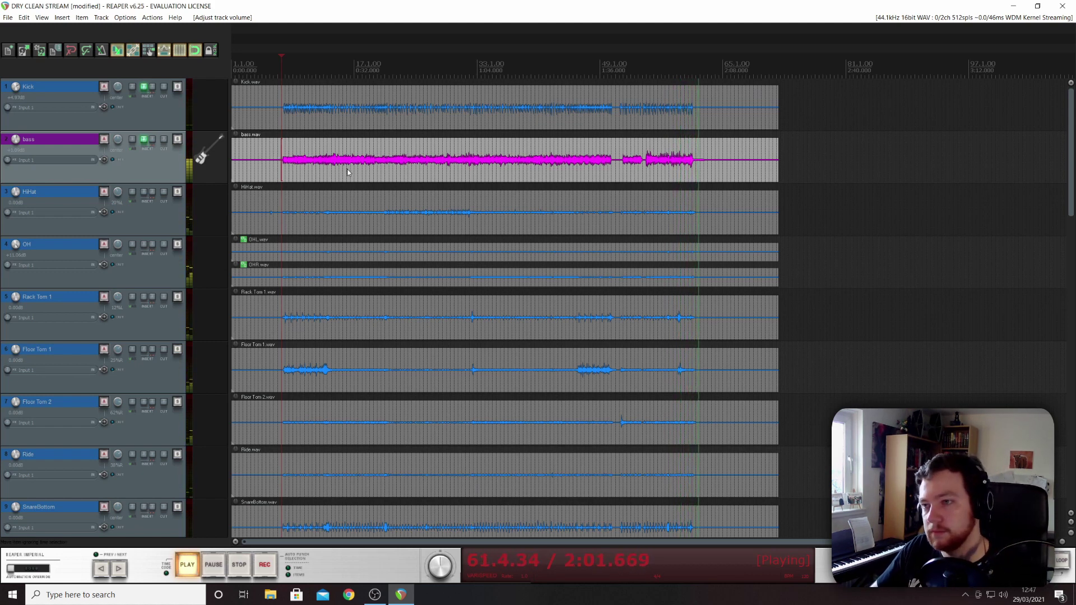
key("space")
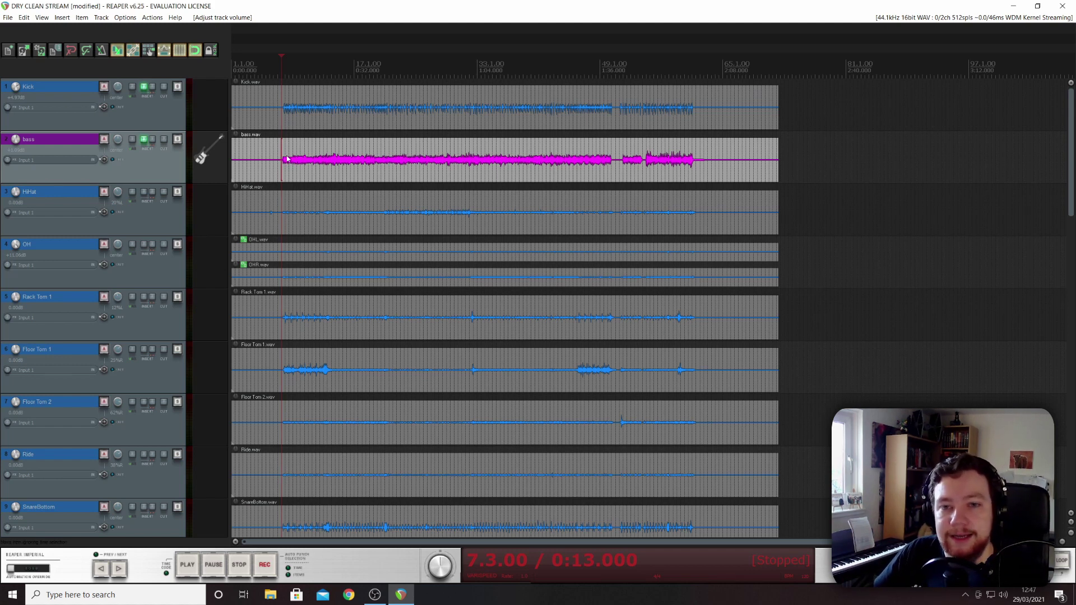
Step: Place the edit cursor at bar 9.1.00 (0:16) and solo the bass track
left_click(287, 159)
left_click(312, 159)
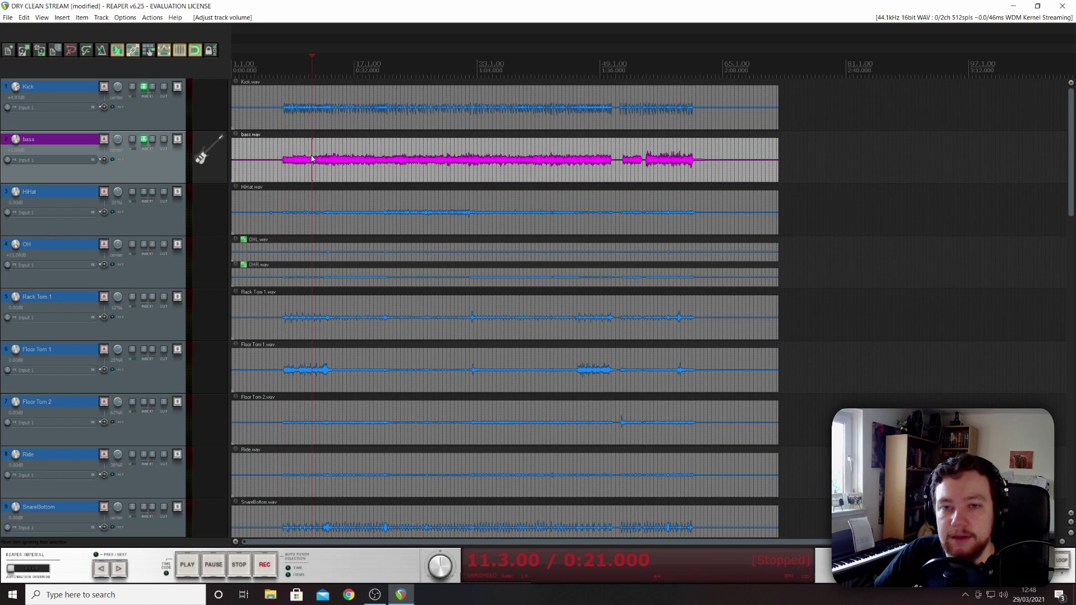
left_click(292, 159)
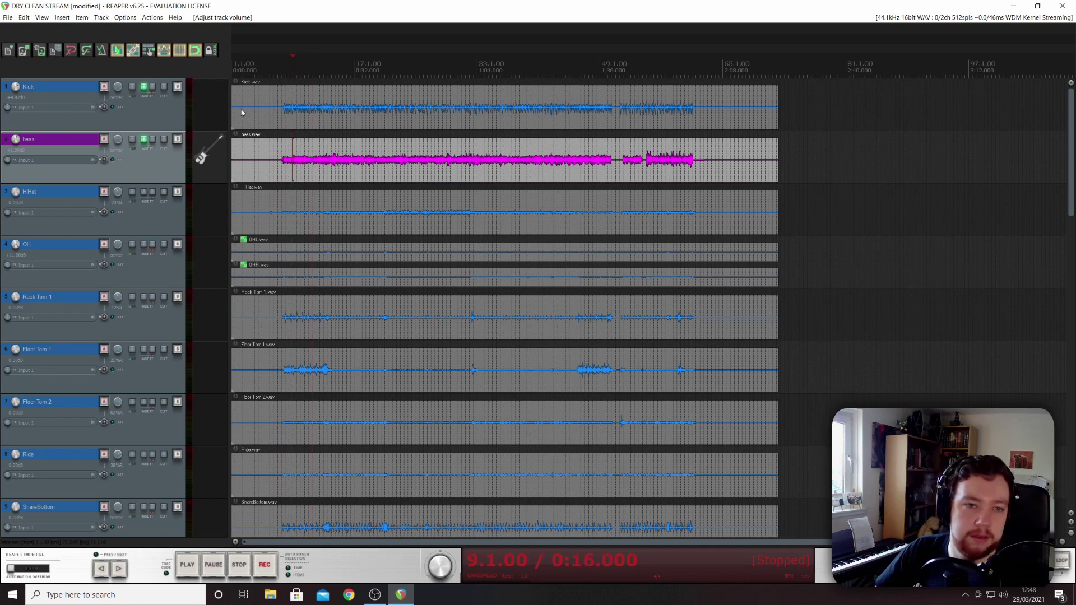
left_click(177, 139)
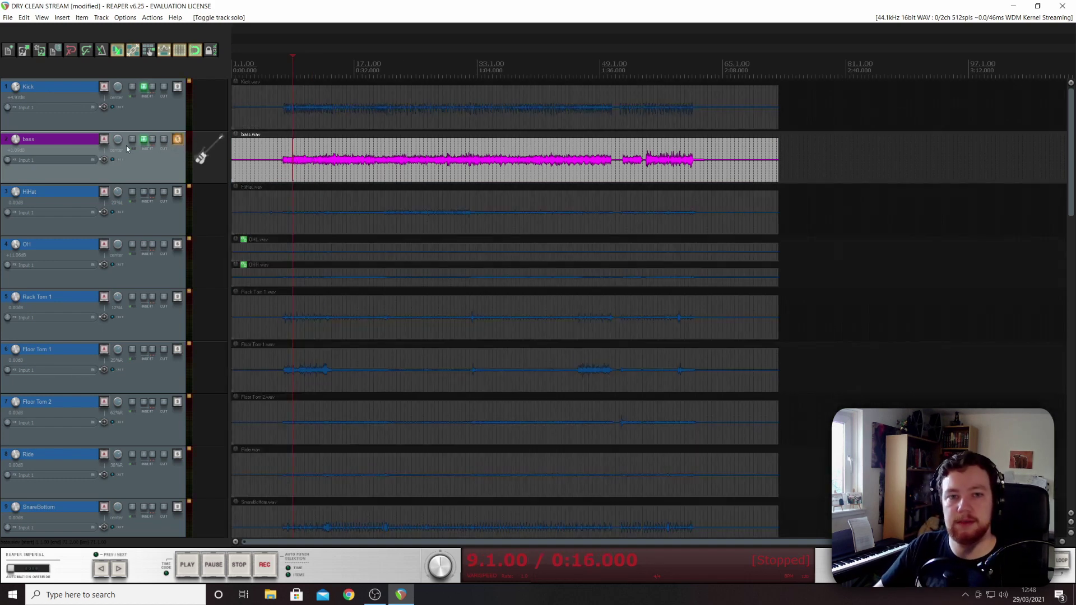
Step: Add the Waves CLA-76 Mono compressor from the Dynamics category to the bass track's effects chain, after the EQ
left_click(144, 140)
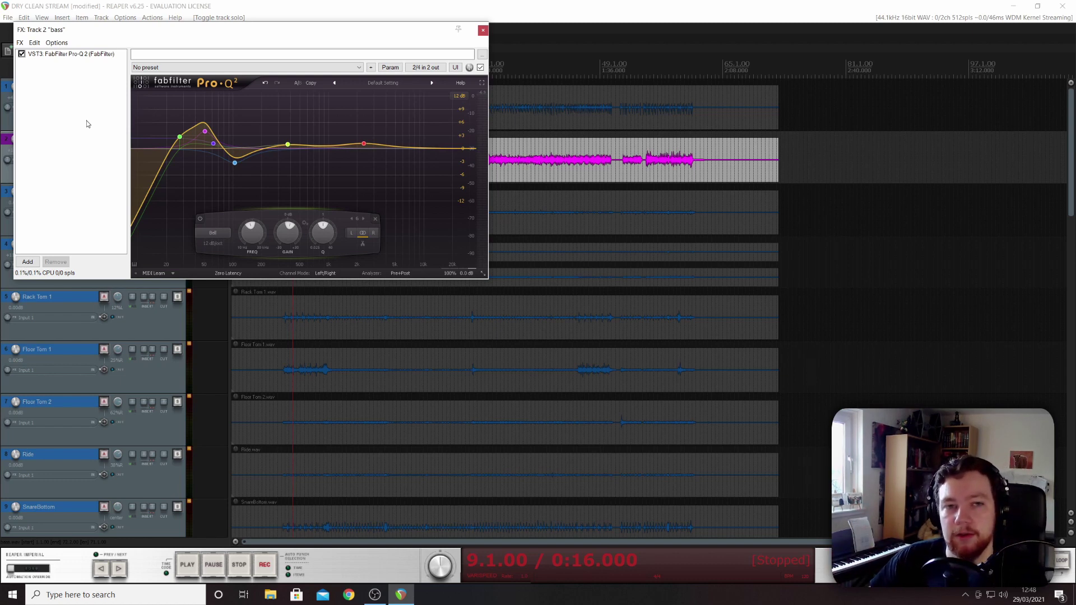
double_click(82, 101)
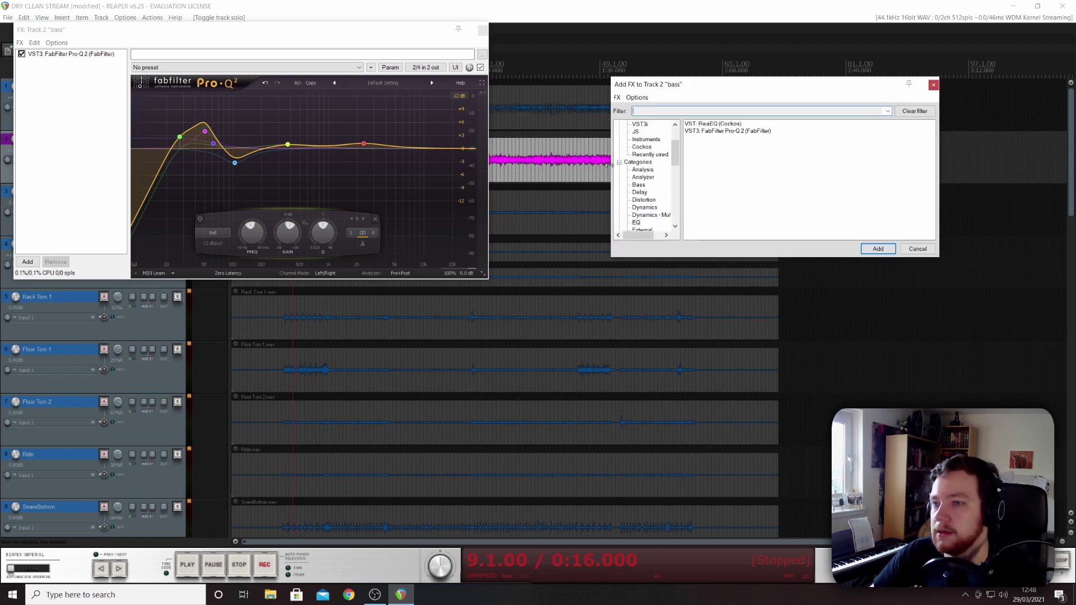
left_click(644, 194)
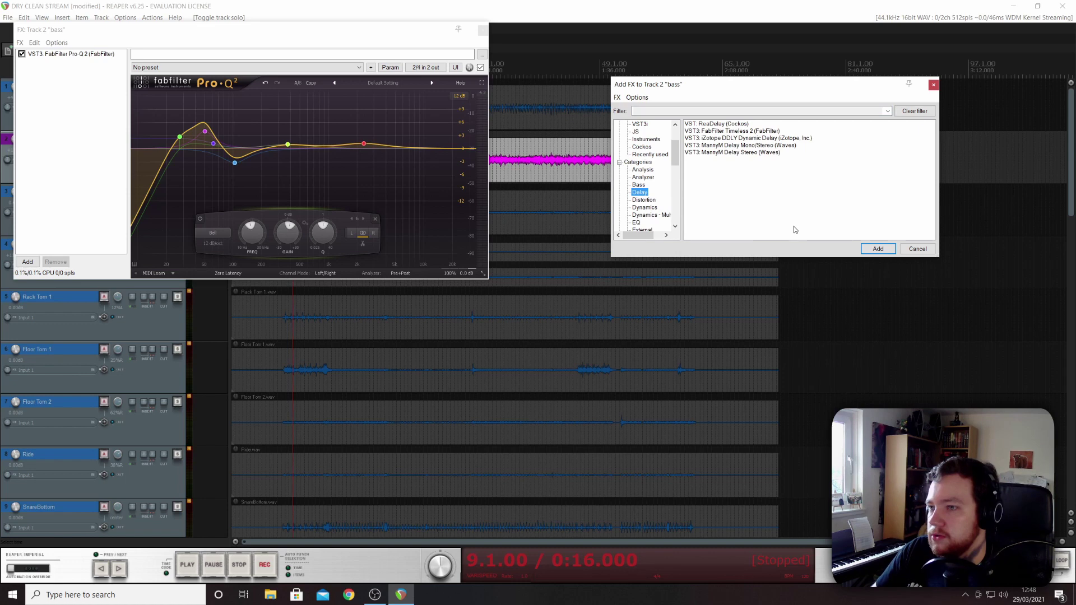
left_click(644, 207)
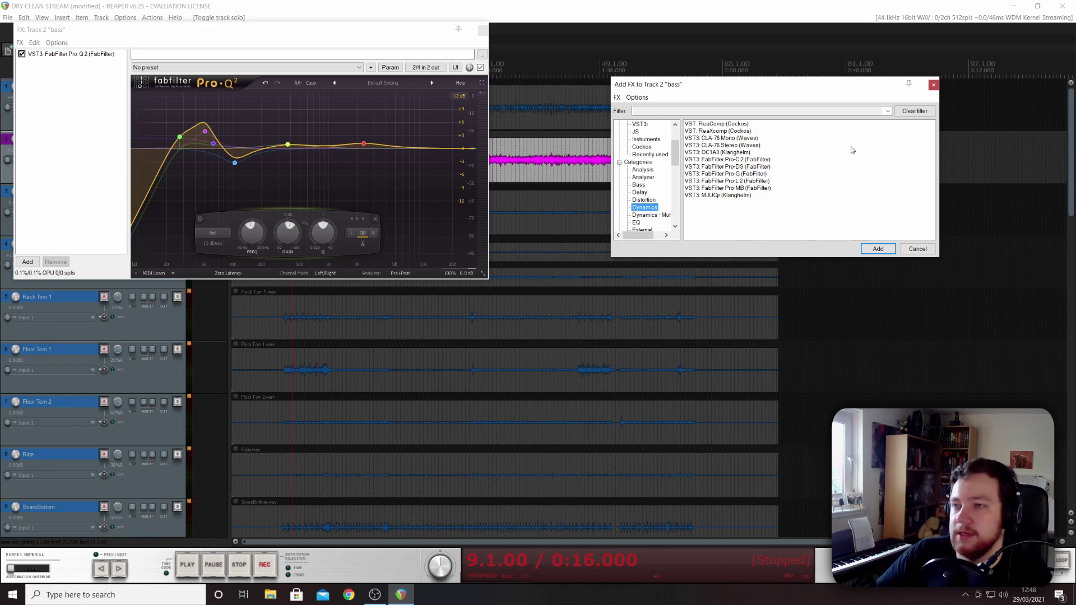
left_click(721, 138)
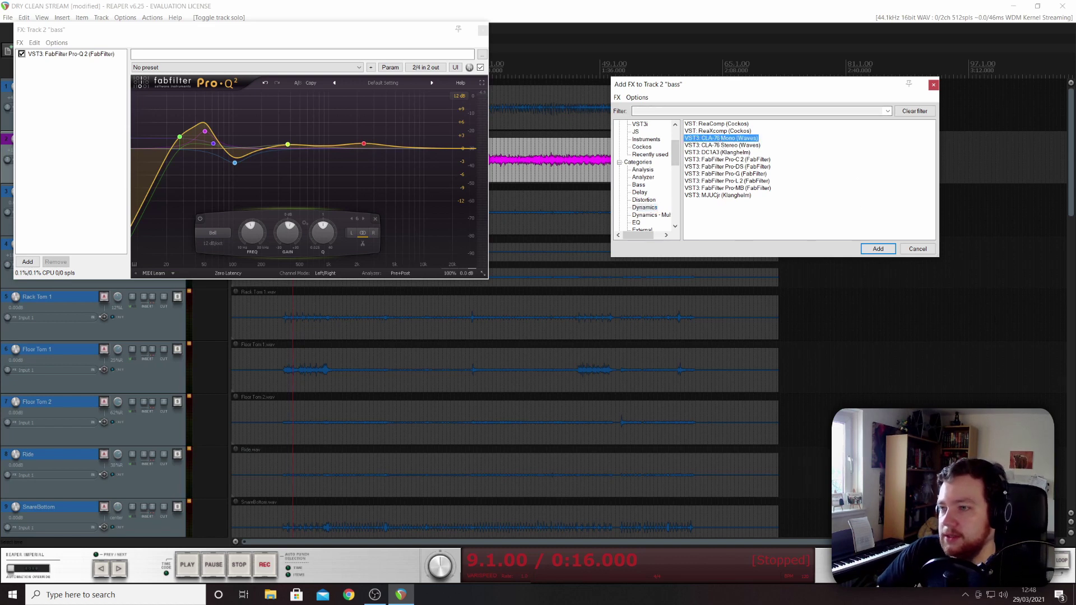
left_click(879, 249)
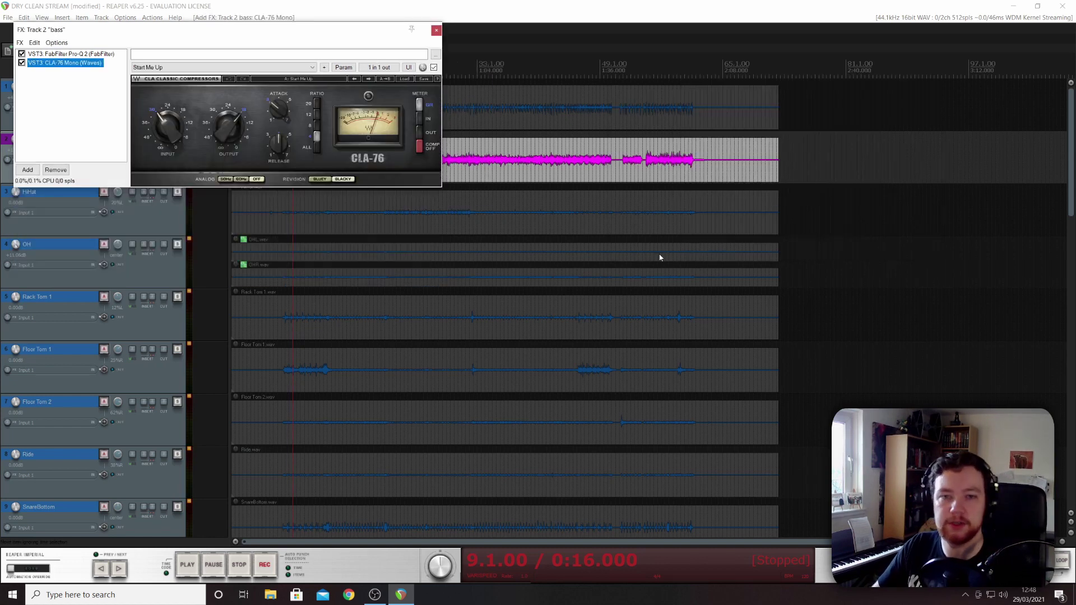
Step: Switch the CLA-76 to the Bluey revision and move its window clear of the track controls
left_click(330, 180)
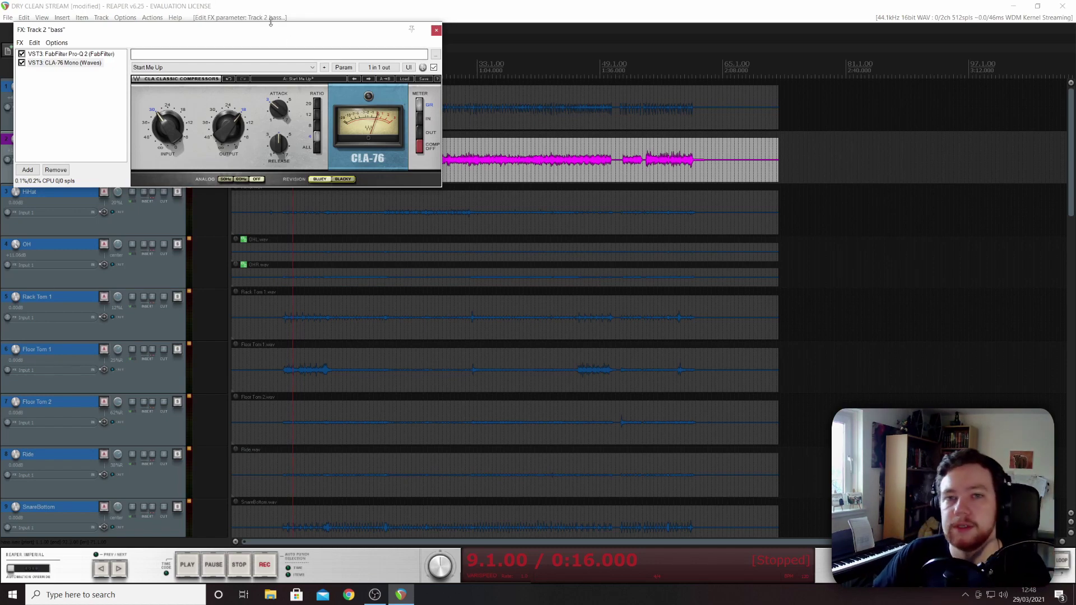
left_click_drag(271, 31, 691, 158)
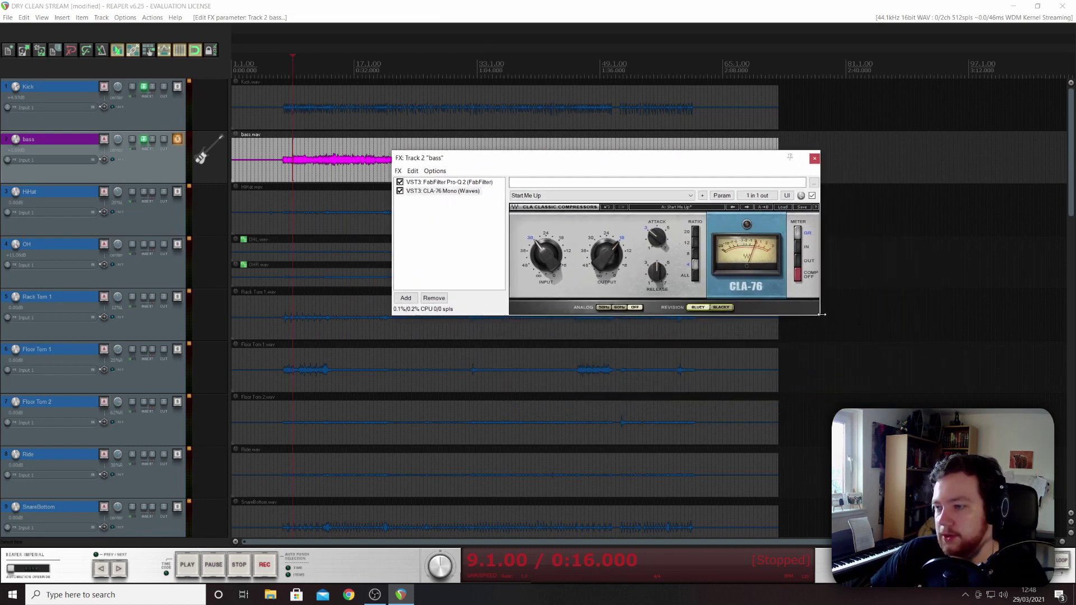
mouse_move(821, 319)
left_mouse_down()
mouse_move(888, 369)
mouse_move(823, 322)
left_mouse_up()
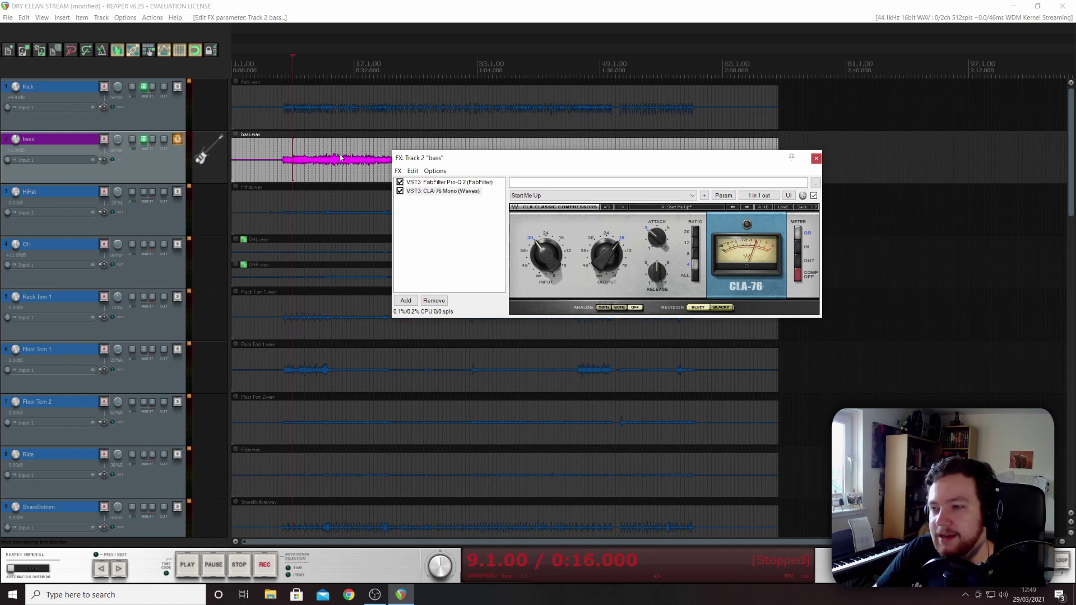
Step: Play the soloed bass and fine-tune the CLA-76's input level and attack by ear
key("space")
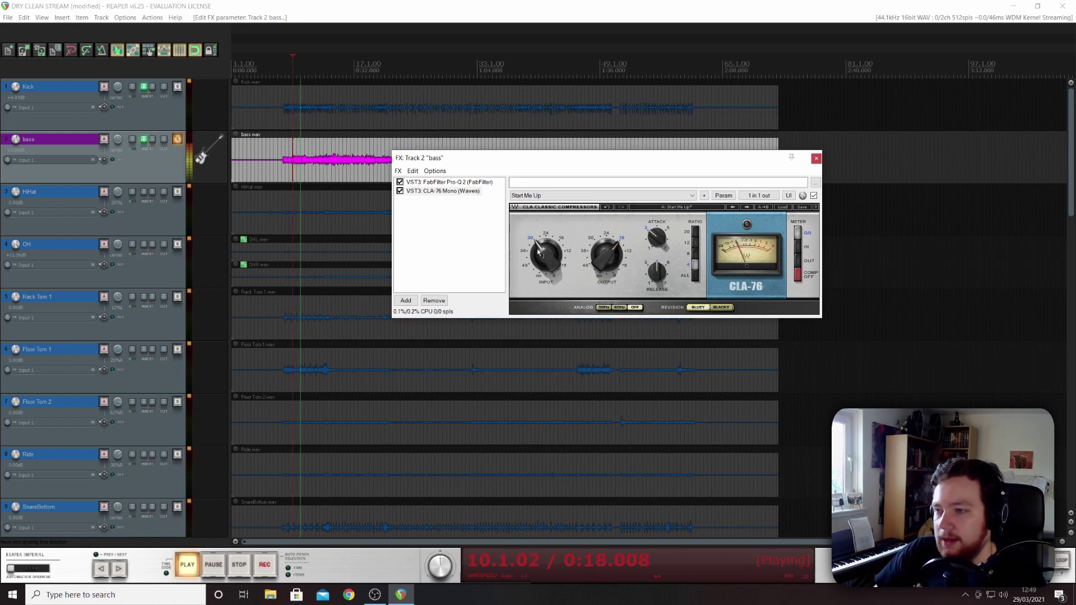
mouse_move(546, 255)
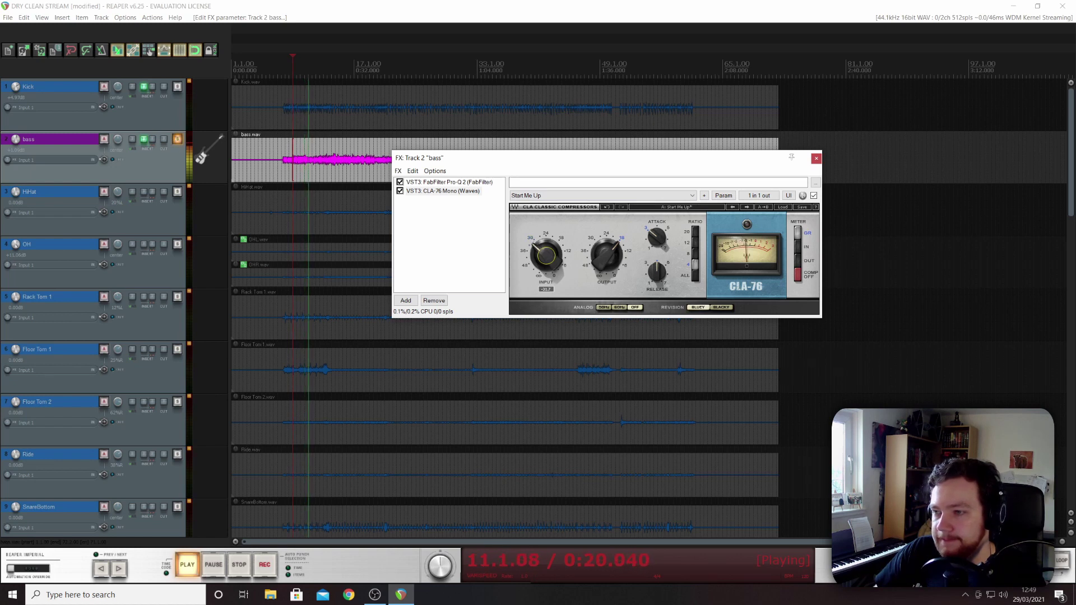
scroll(546, 255, "up", 5)
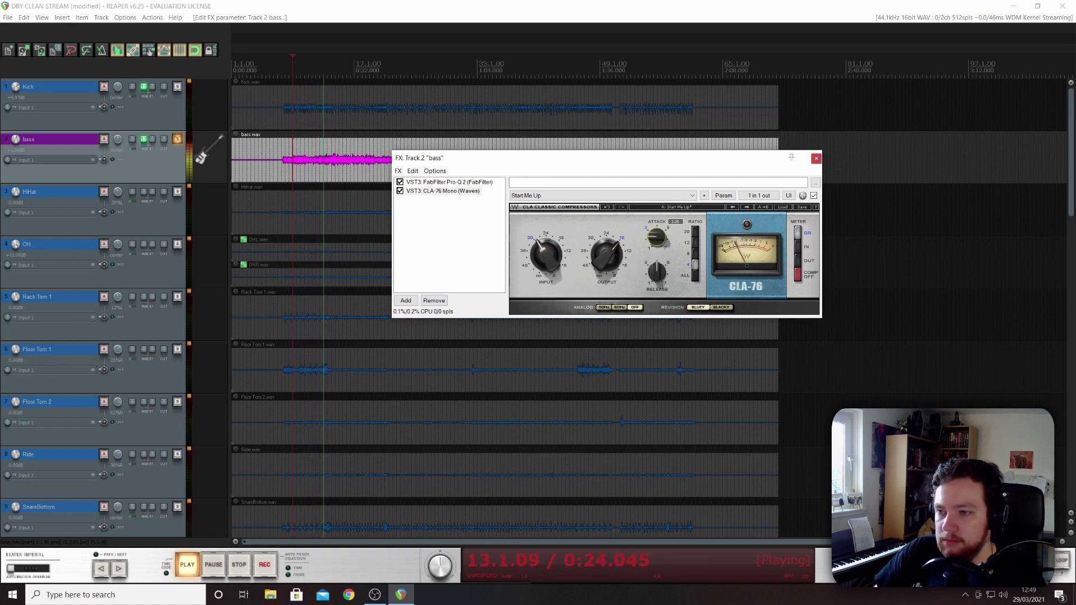
mouse_move(656, 237)
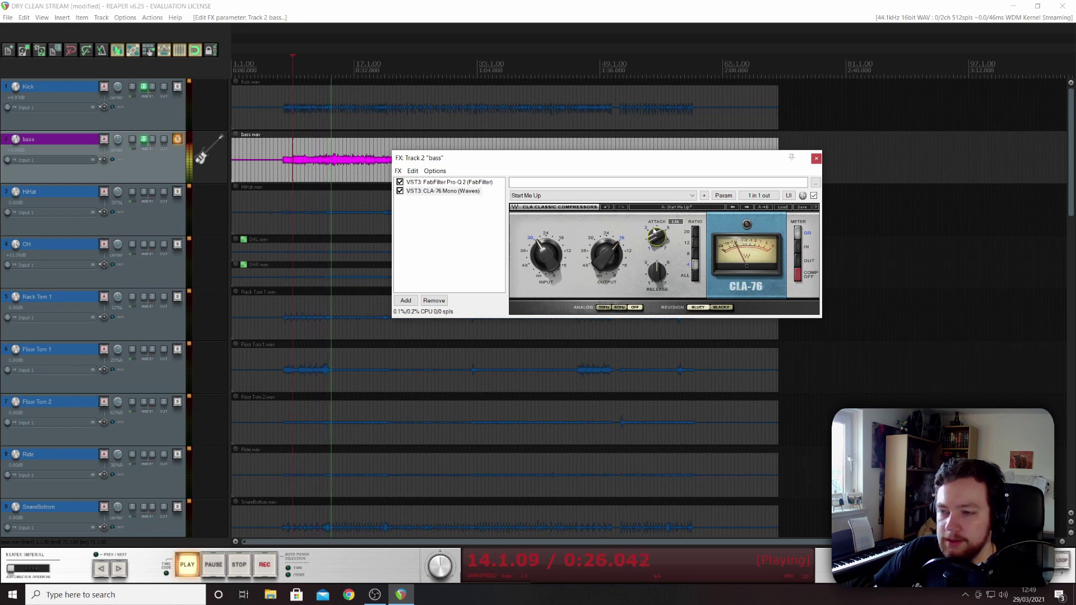
scroll(663, 248, "up", 2)
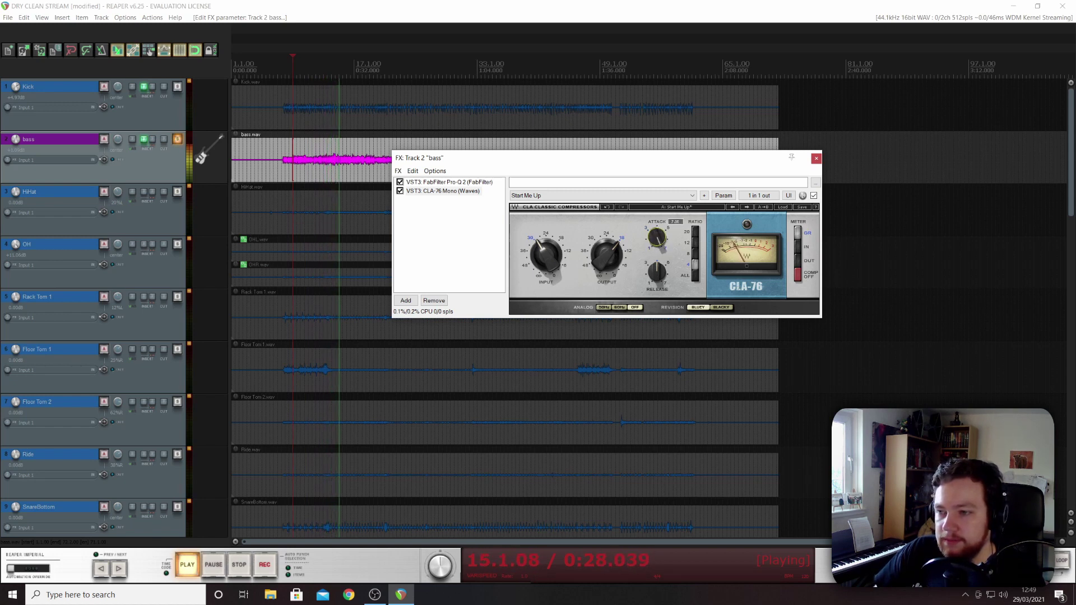
scroll(664, 249, "up", 3)
scroll(664, 249, "down", 1)
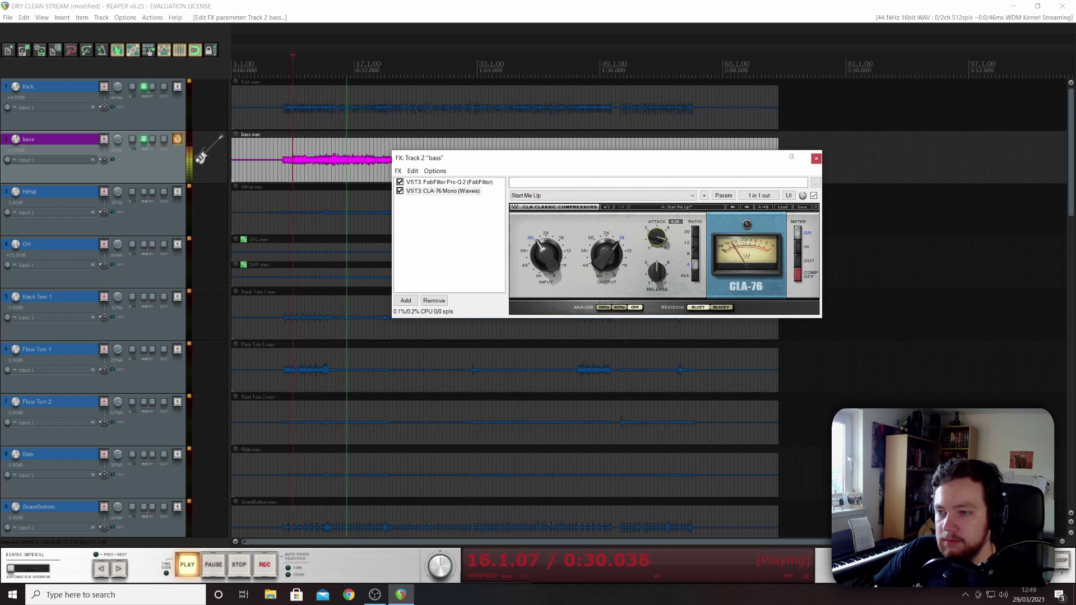
scroll(664, 248, "up", 1)
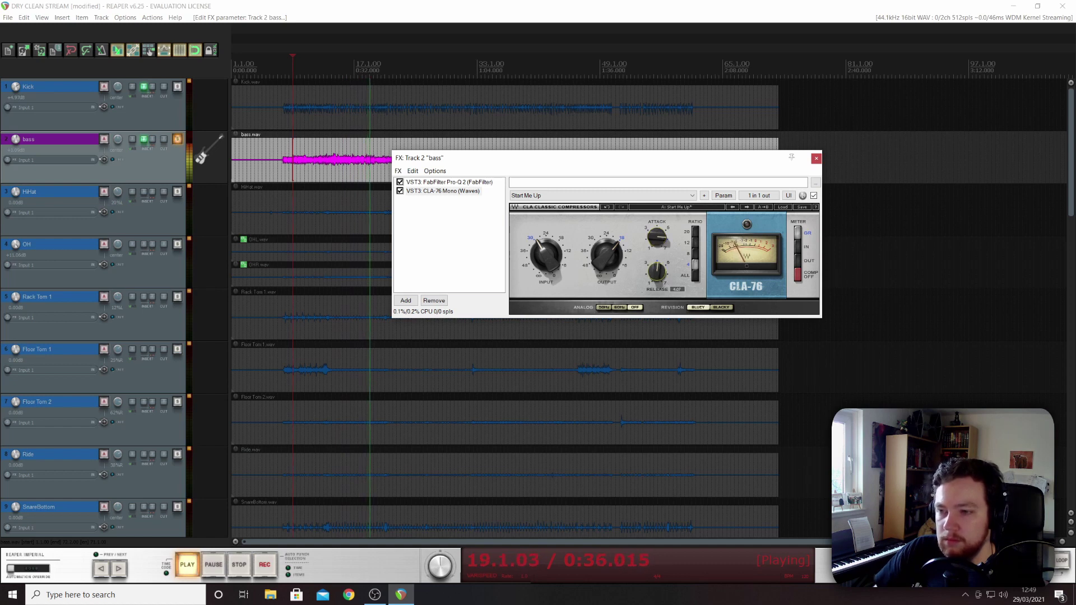
Step: Fine-tune the CLA-76's release and toggle its bypass to compare the bass with and without compression
scroll(657, 271, "up", 2)
scroll(657, 271, "down", 3)
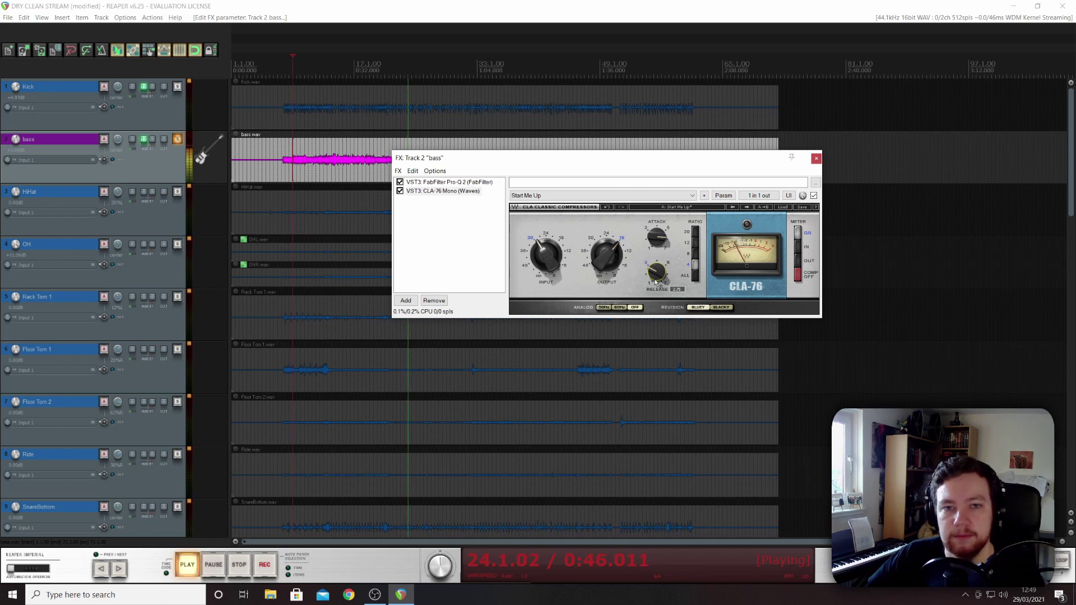
left_click(814, 196)
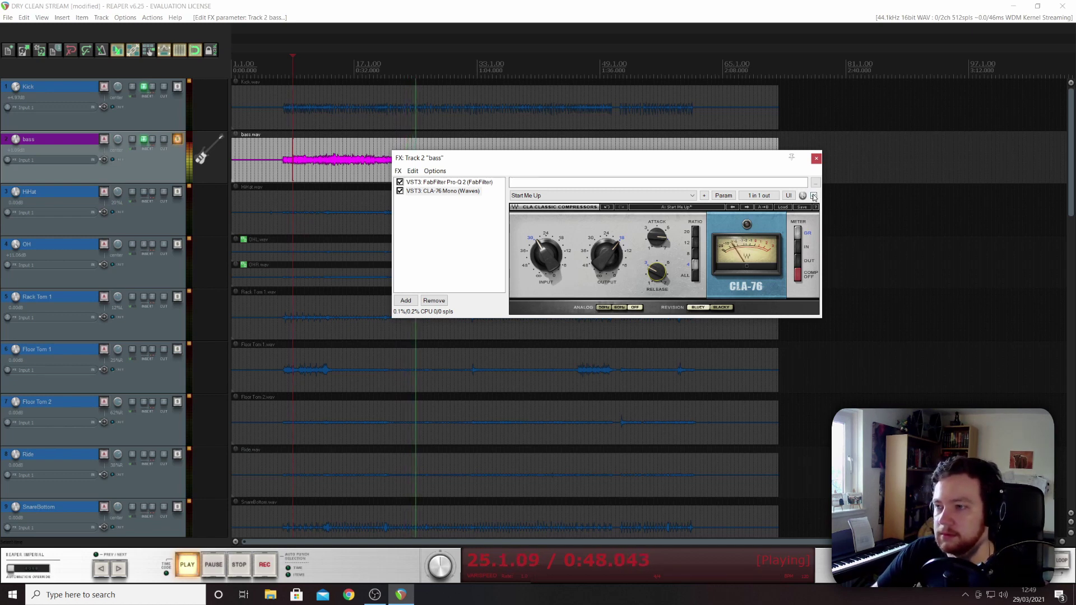
left_click(814, 195)
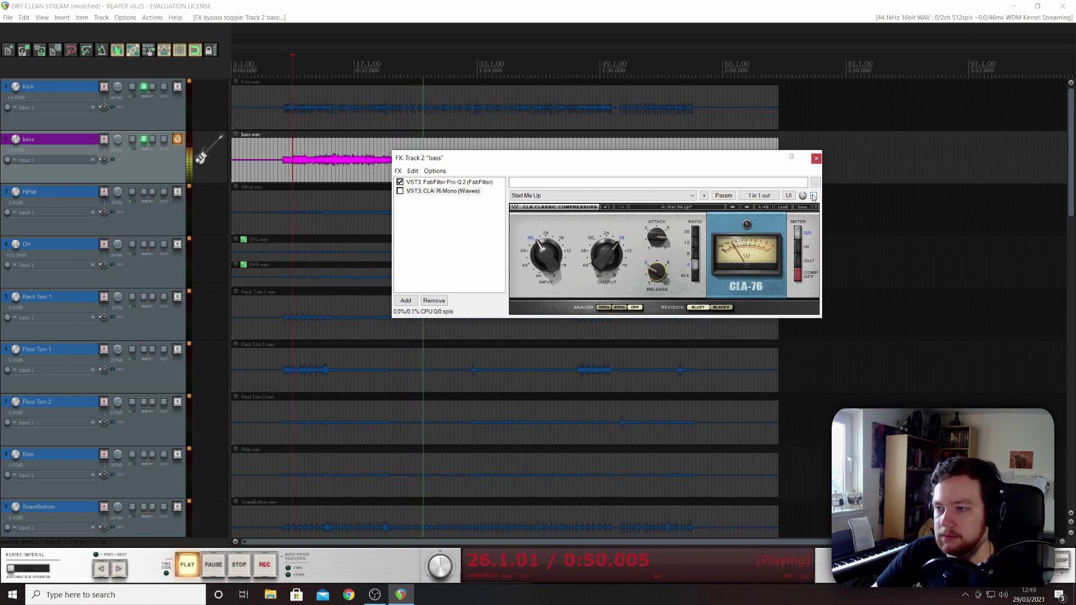
Step: Fine-tune the bass CLA-76's output level, switch the compressor back on and solo the kick alongside the bass
left_click_drag(605, 265, 606, 261)
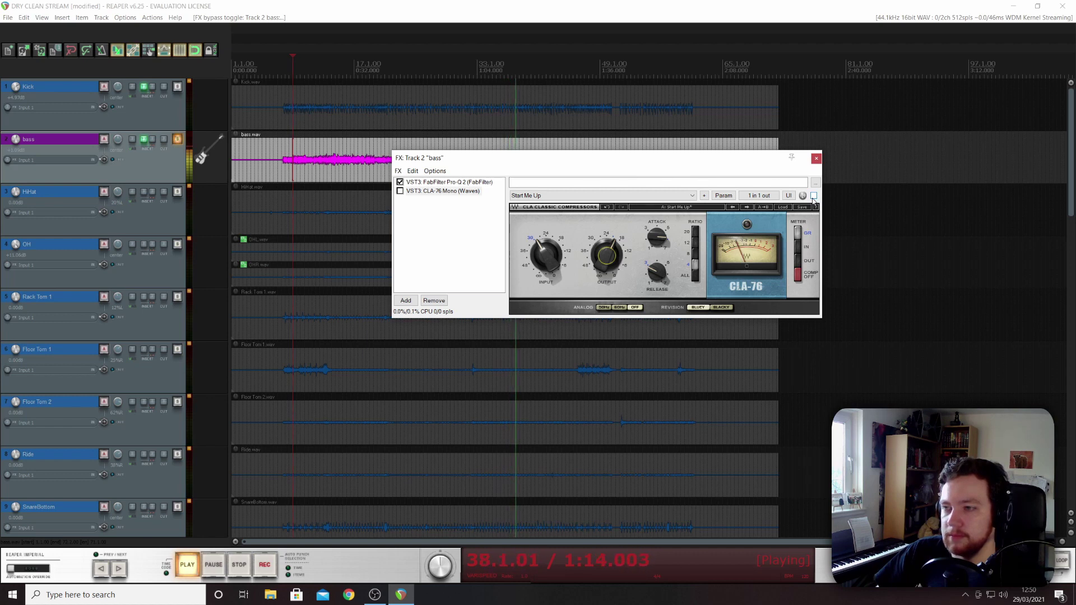
left_click(814, 196)
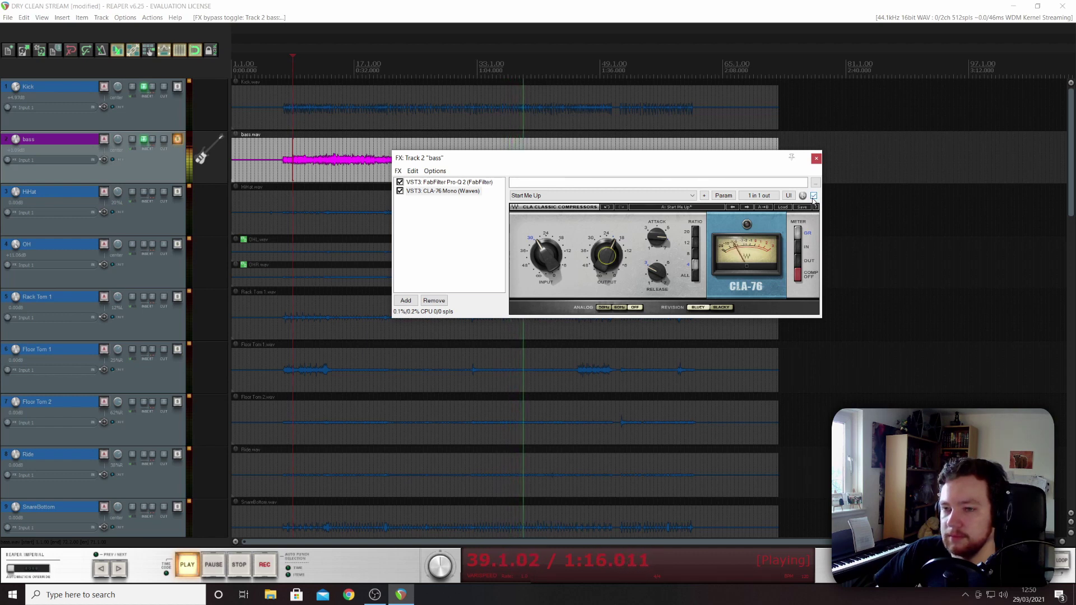
left_click(177, 87)
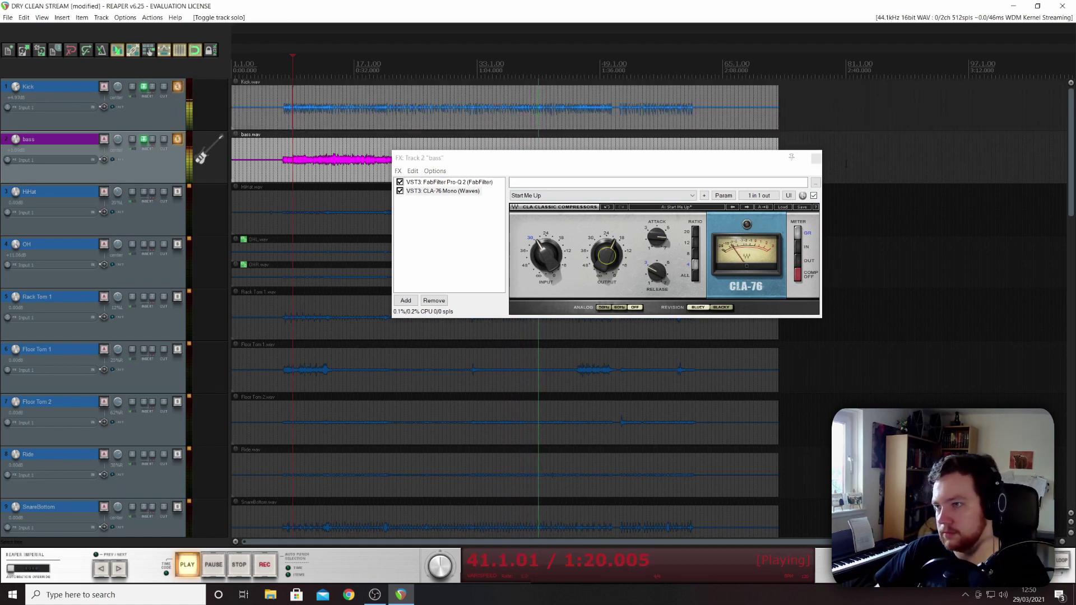
left_click(816, 159)
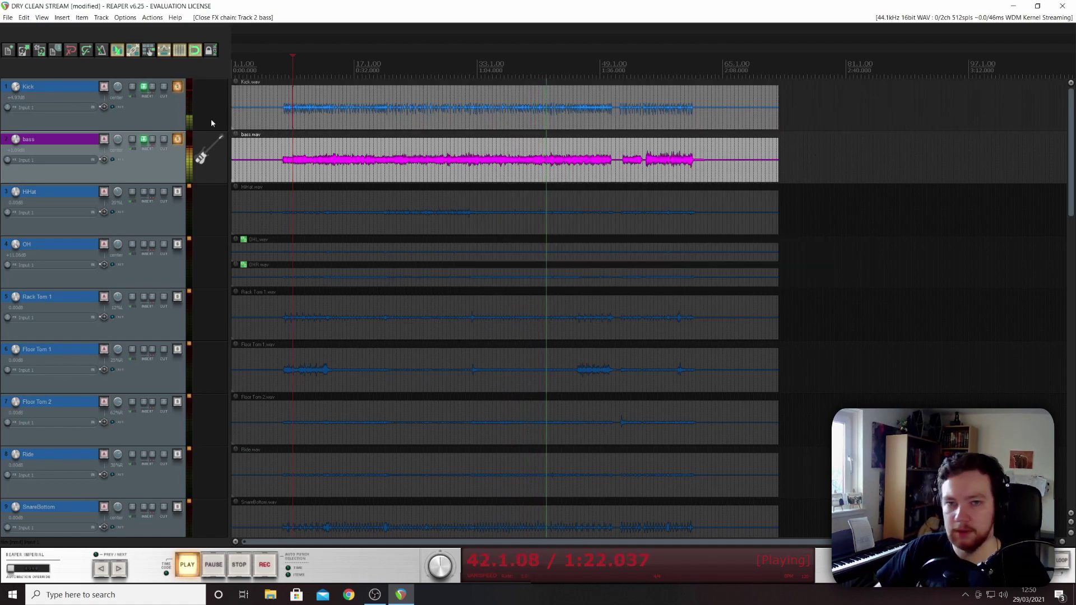
Step: Add the Waves CLA-76 Mono compressor from the Dynamics category to the kick track's effects chain, after the EQ
left_click(144, 87)
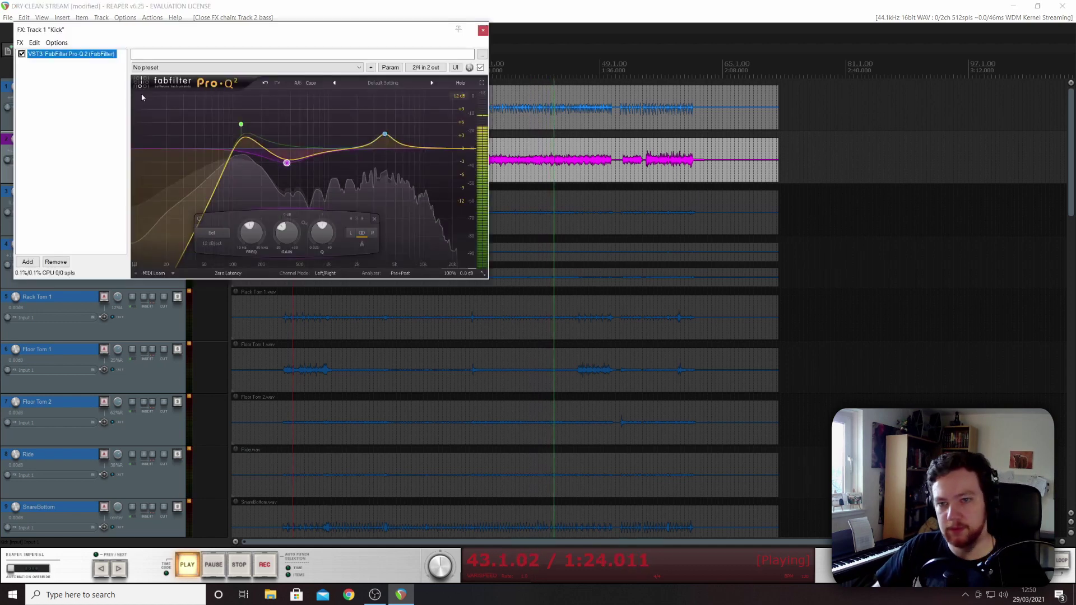
double_click(80, 114)
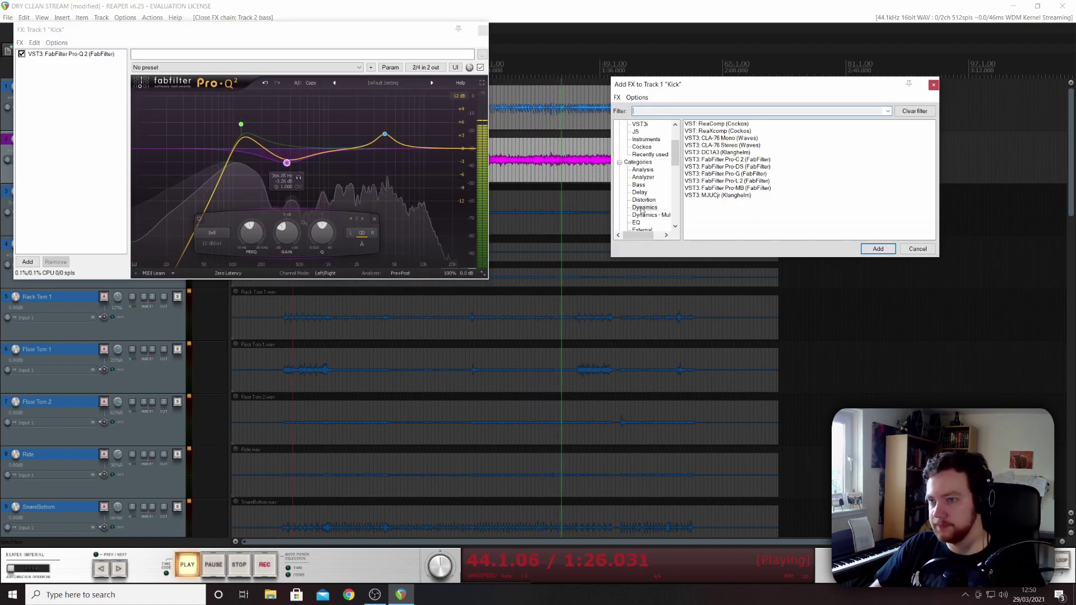
left_click(722, 138)
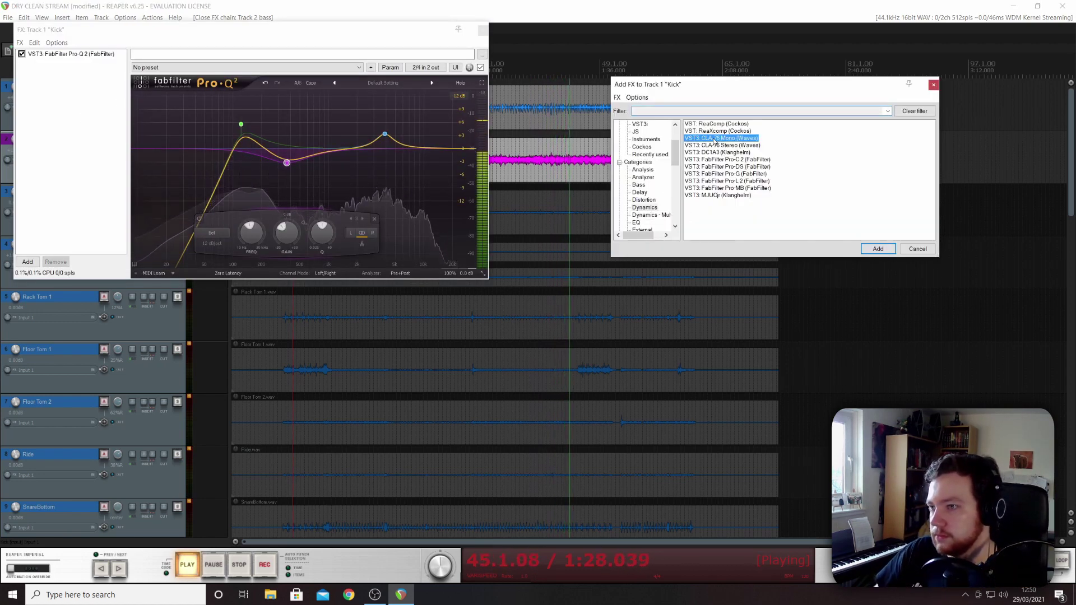
left_click(877, 249)
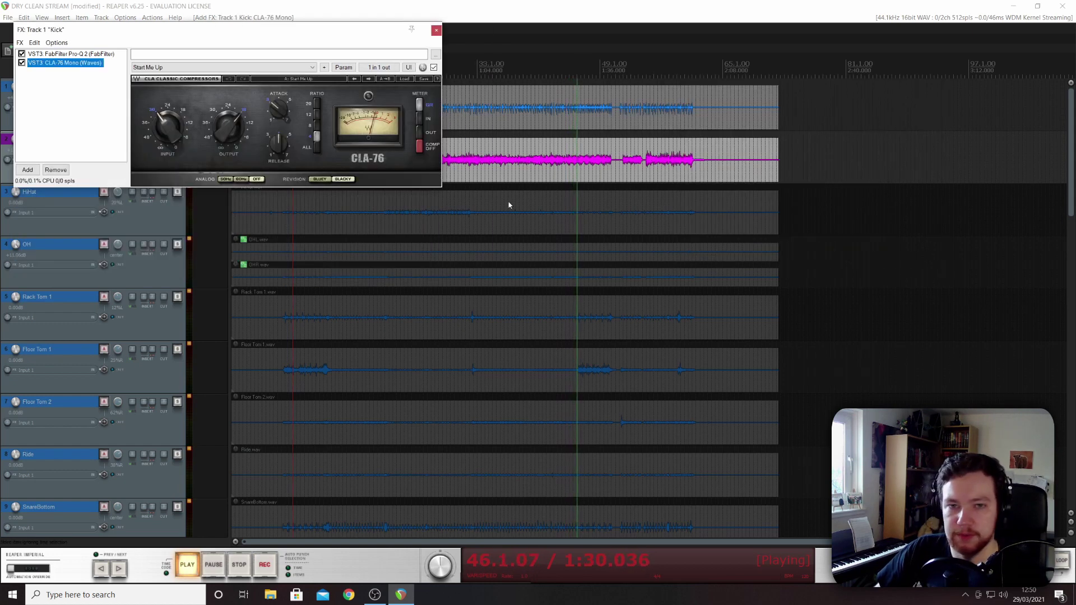
Step: Fine-tune the attack and input level of the kick's CLA-76 by ear while kick and bass play together
left_click(278, 108)
left_click_drag(278, 108, 278, 84)
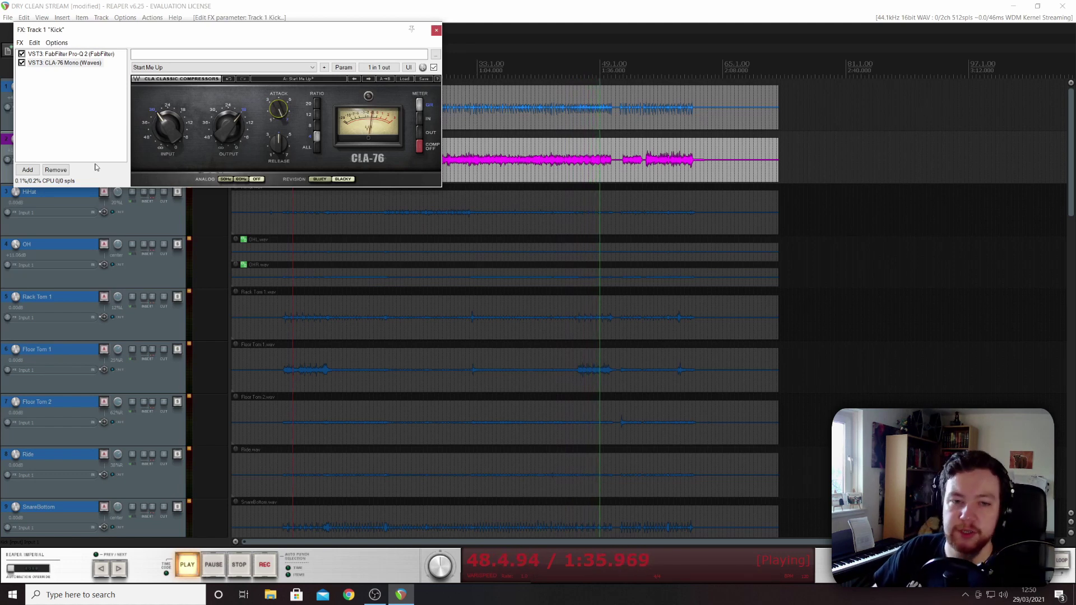
mouse_move(169, 123)
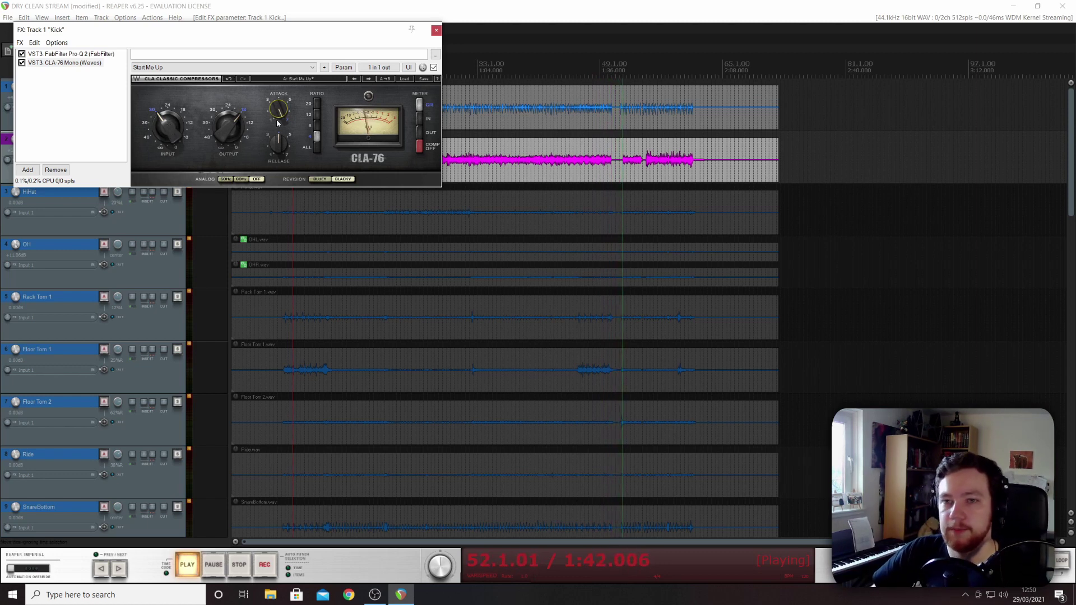
left_click_drag(168, 127, 168, 123)
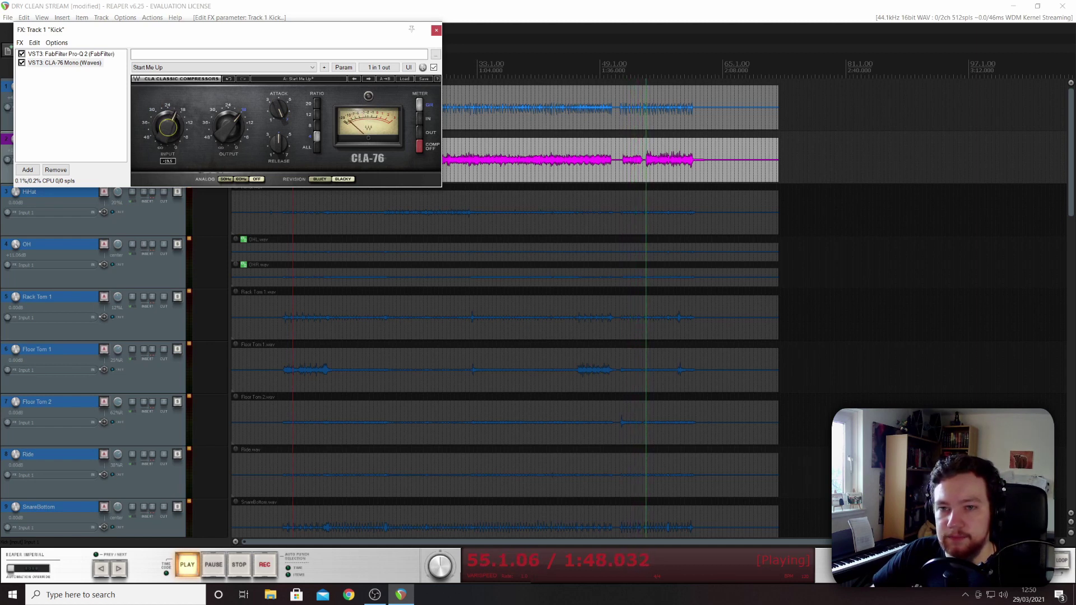
left_click(272, 111)
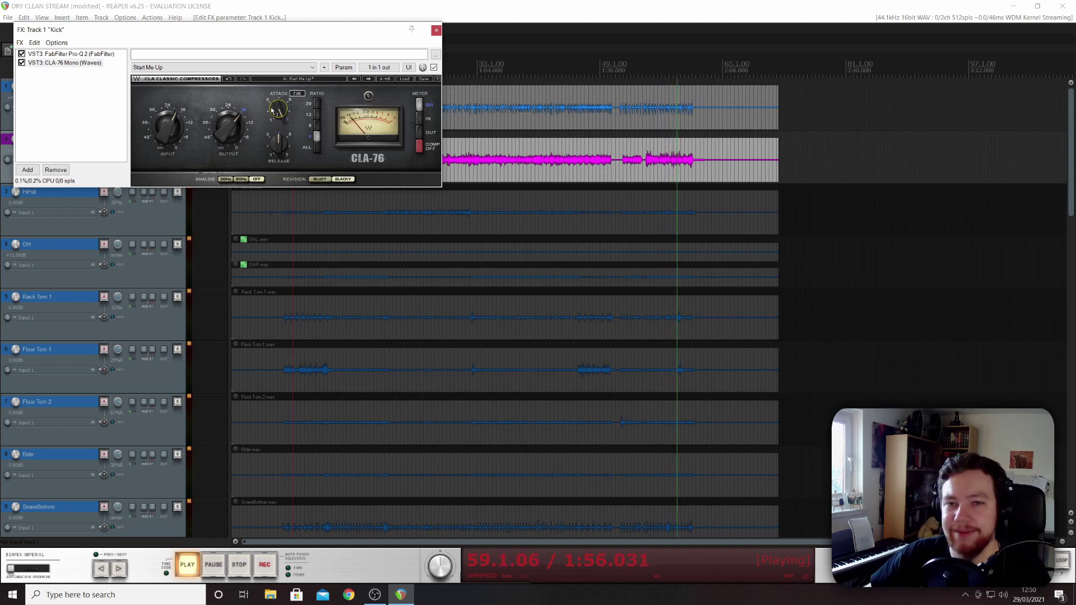
left_click(504, 101)
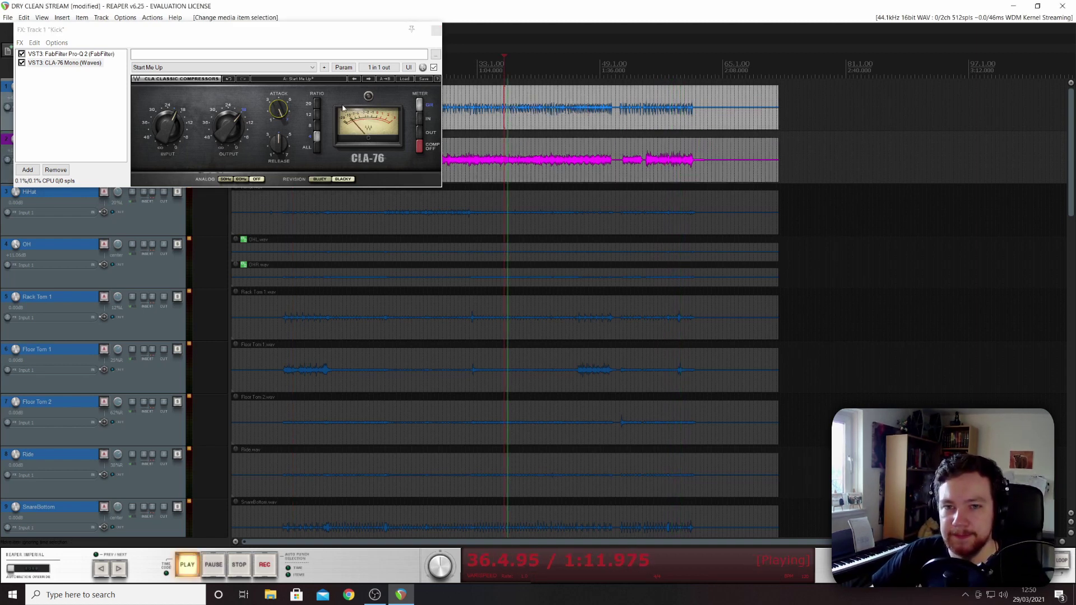
left_click_drag(279, 108, 279, 114)
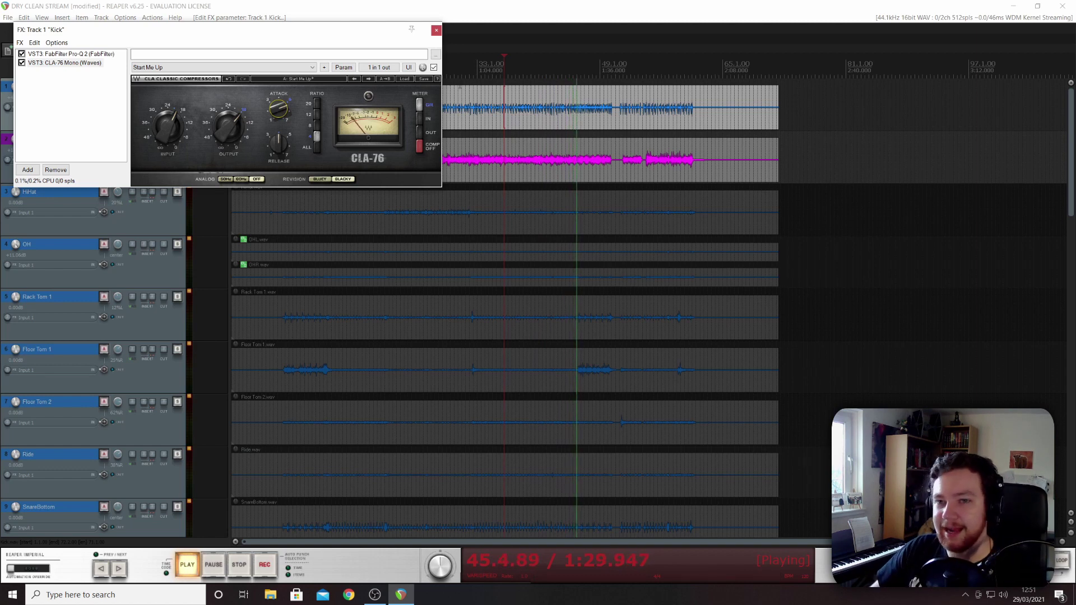
Step: Replay the soloed kick and bass from around bar 29 and fine-tune the release of the kick's CLA-76
key("space")
left_click(491, 105)
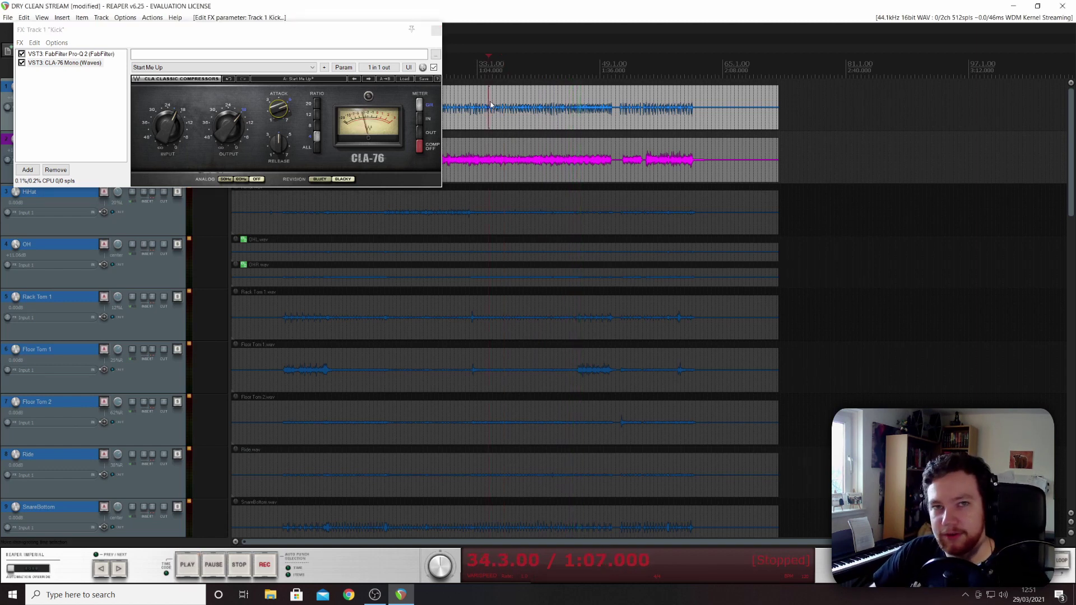
left_click(462, 100)
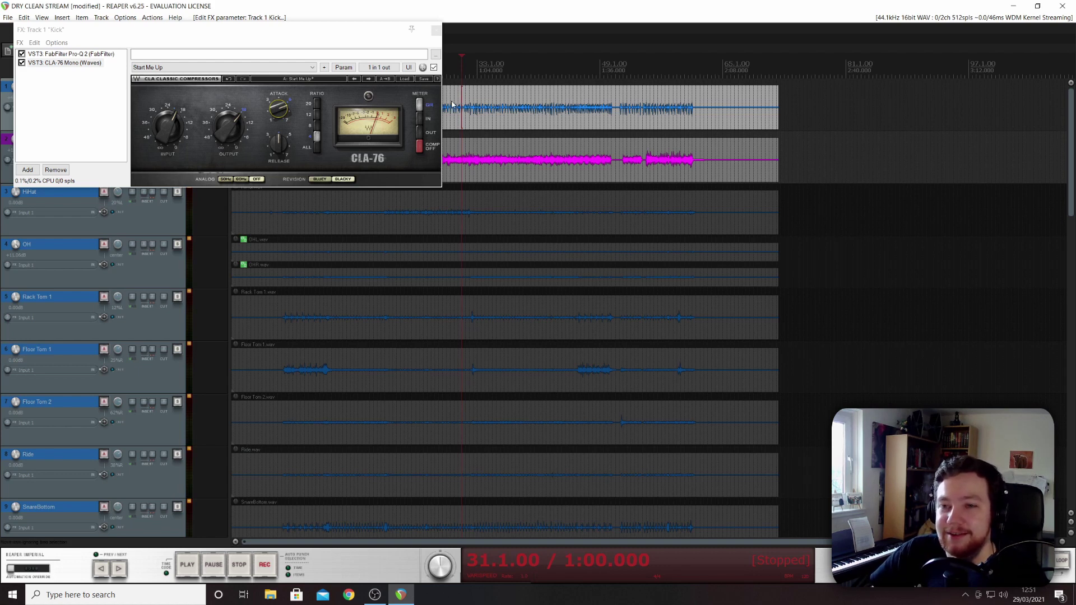
key("space")
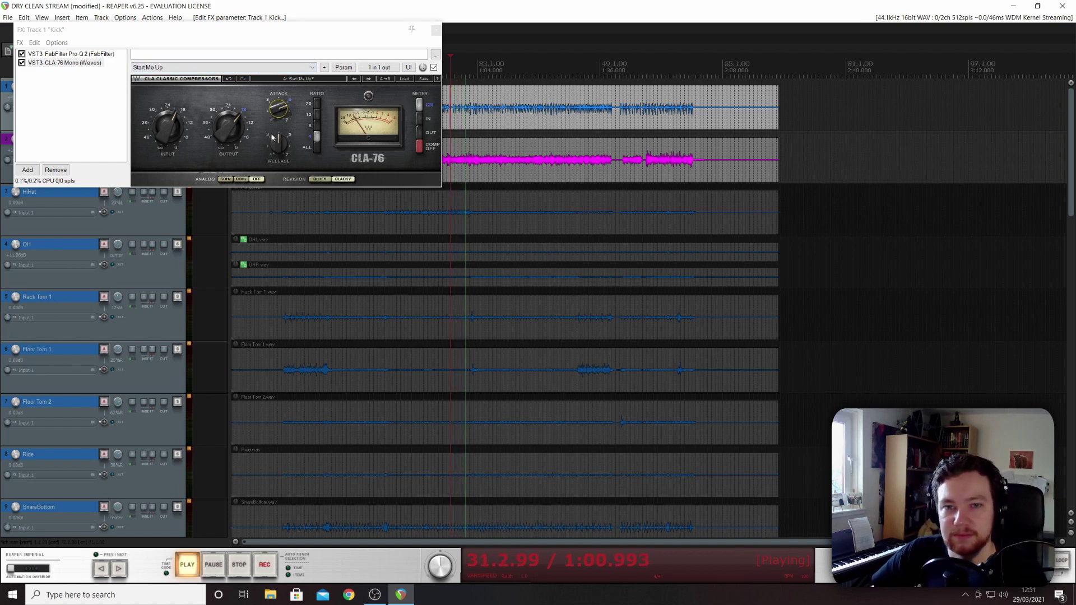
left_click_drag(282, 157, 282, 146)
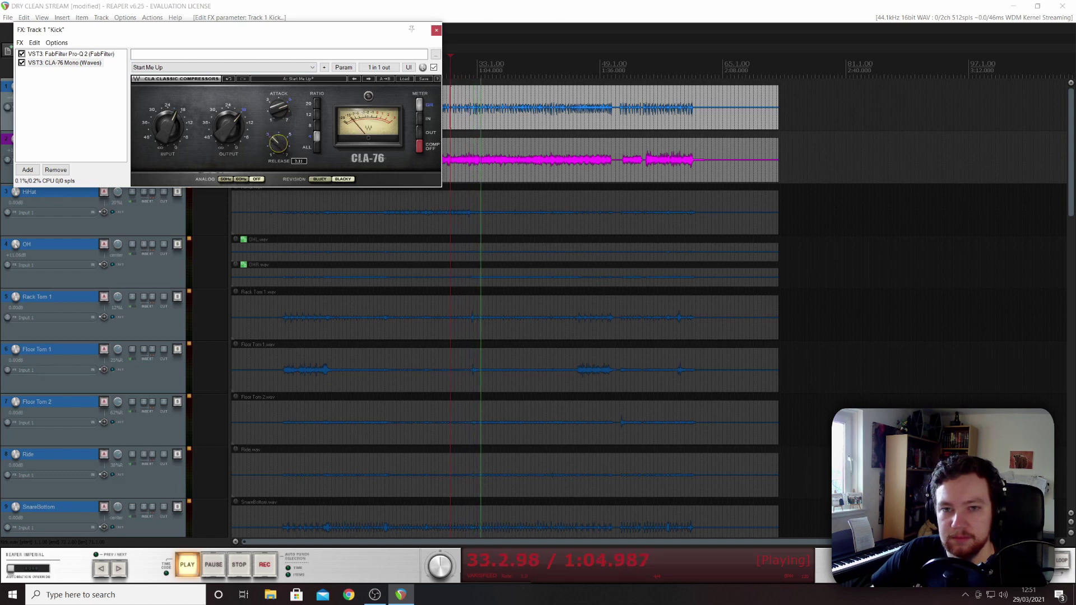
Step: Match the kick CLA-76's output level to the uncompressed signal, toggling its bypass to compare
left_click(434, 68)
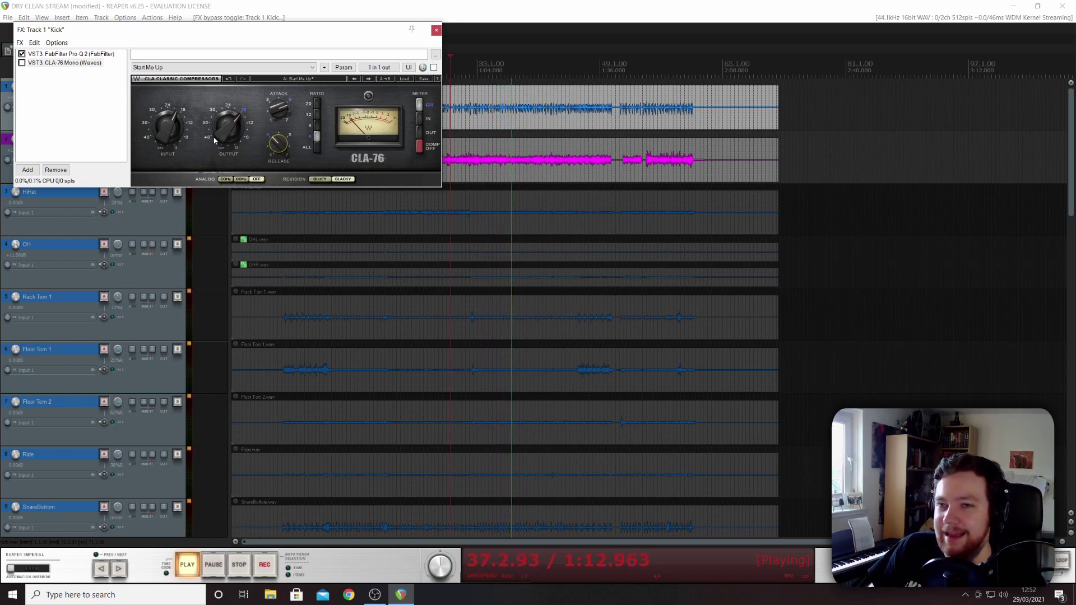
left_click_drag(217, 134, 218, 128)
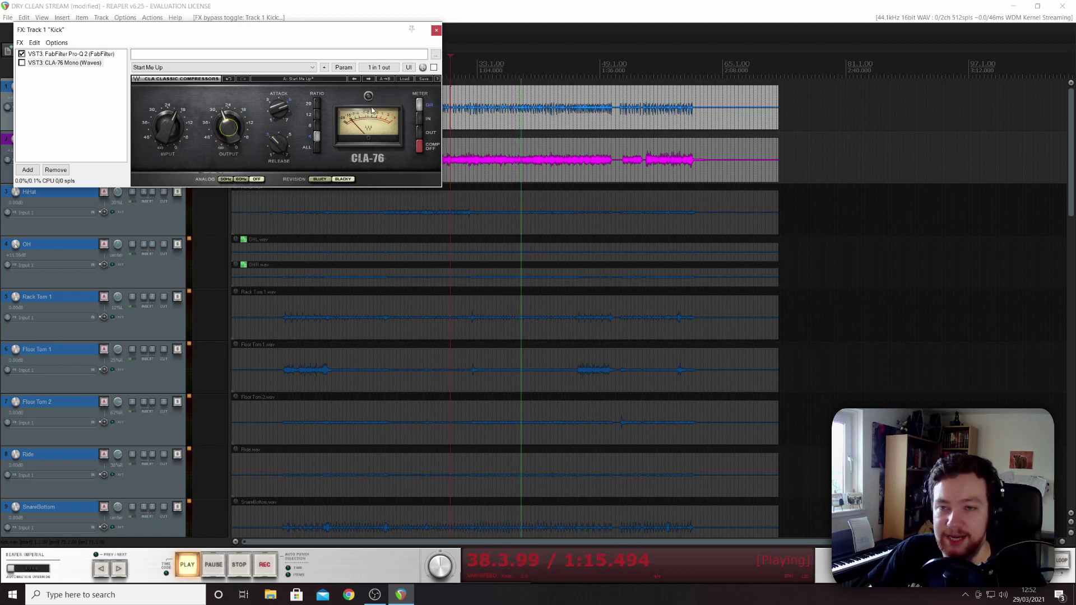
left_click(434, 68)
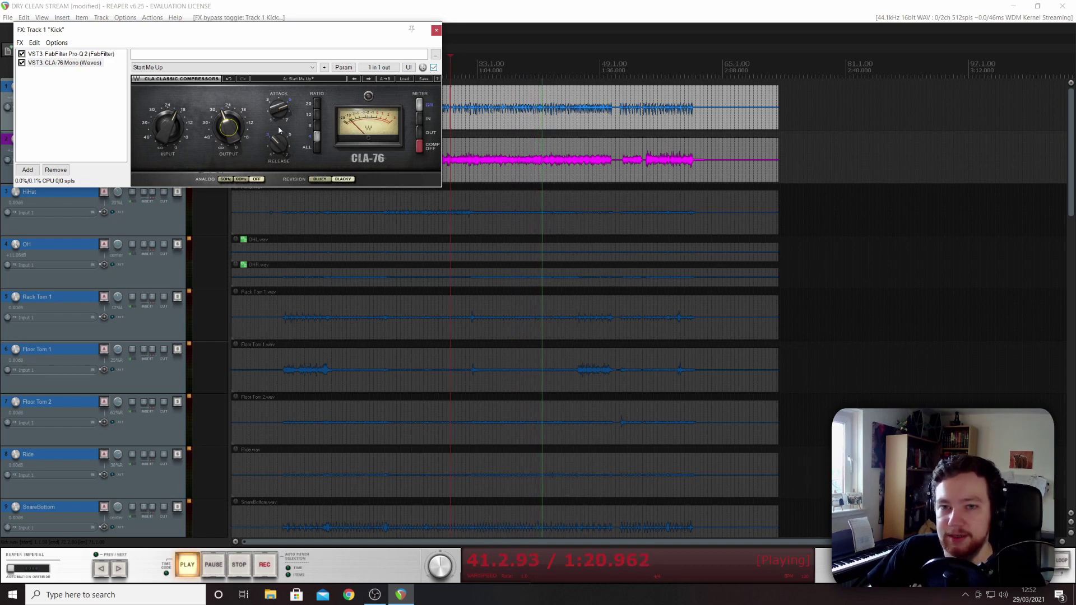
left_click_drag(228, 126, 228, 121)
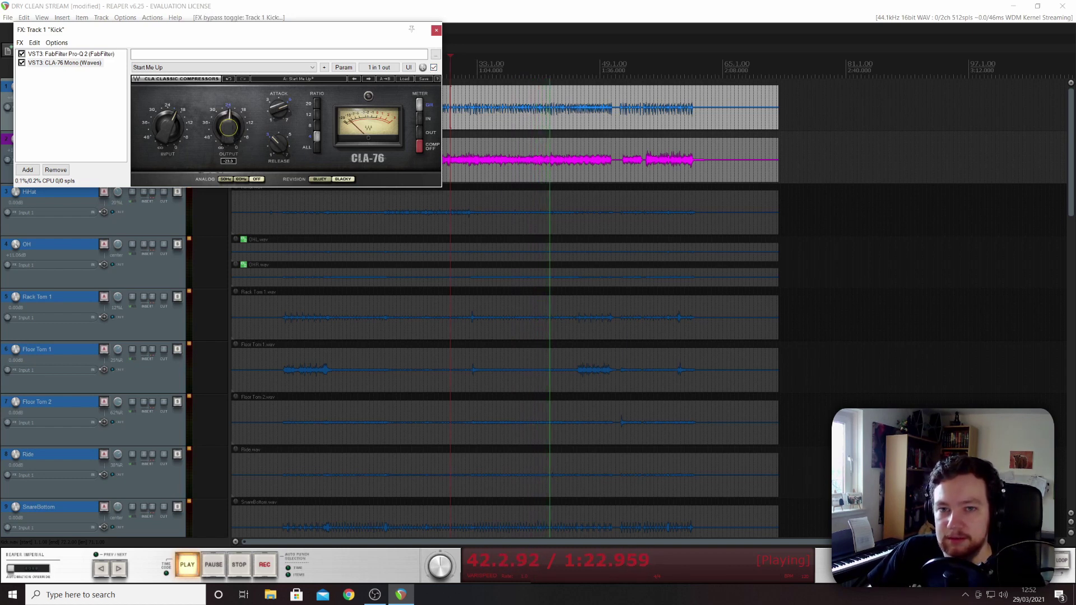
left_click(434, 68)
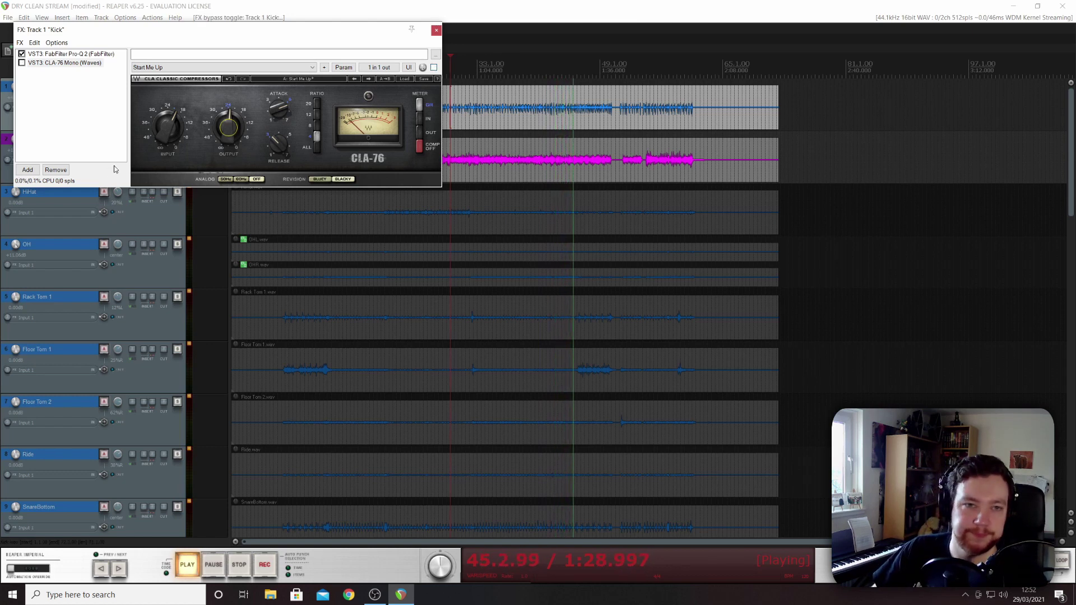
left_click(433, 68)
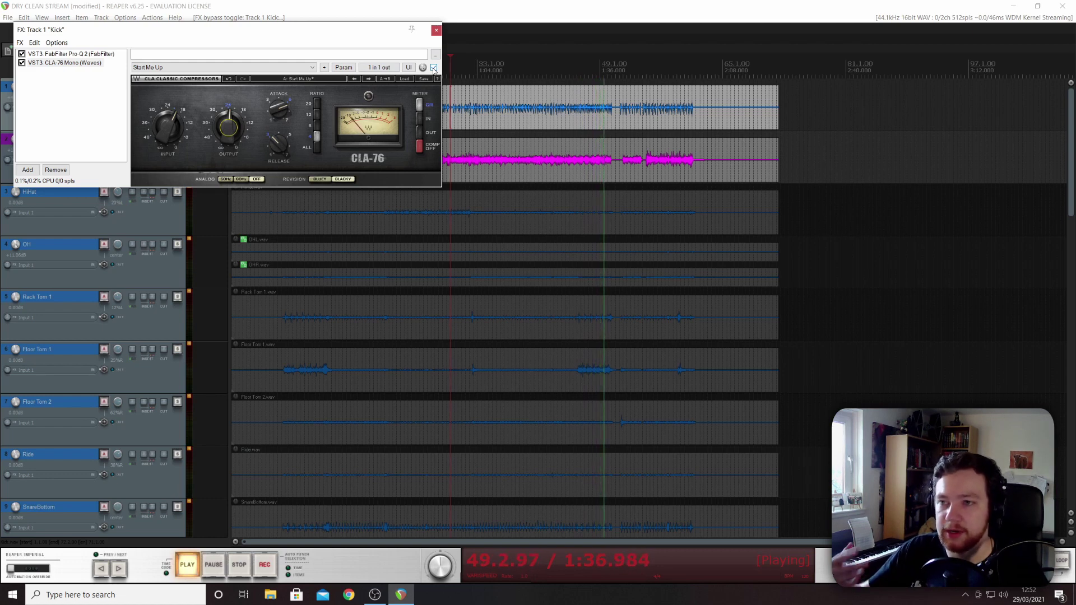
Step: Replay the passage from bar 29 and compare the kick with its CLA-76 bypassed and active
key("space")
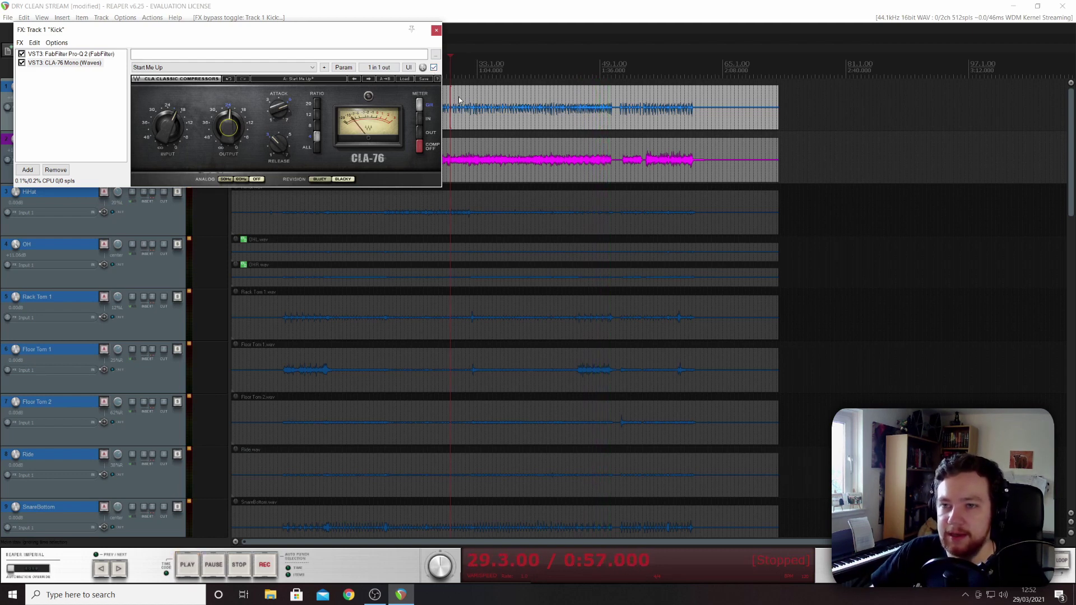
left_click(435, 68)
key("space")
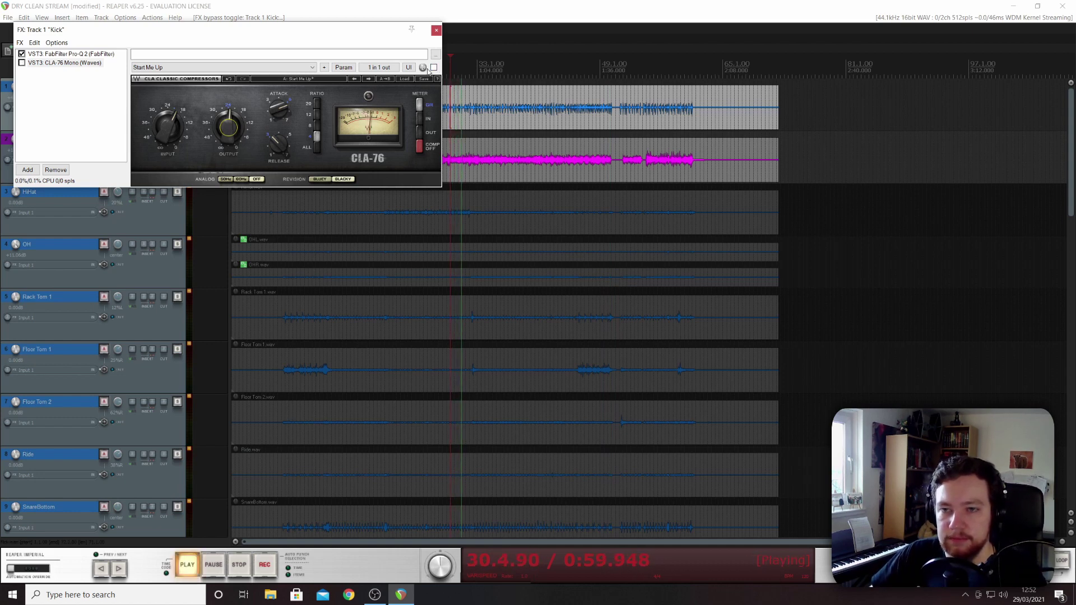
left_click(434, 68)
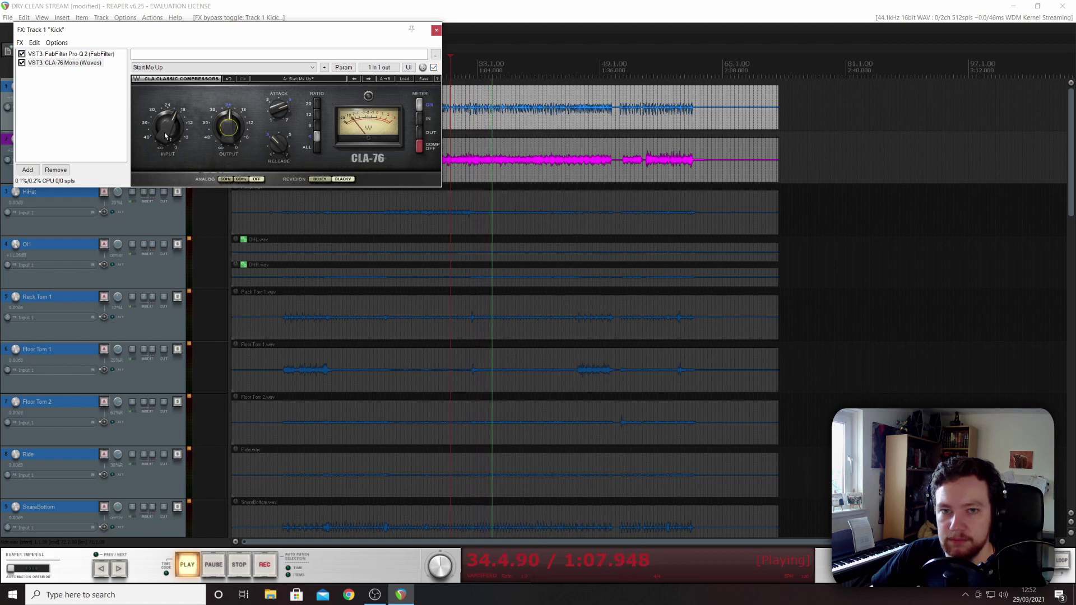
Step: Lower the kick CLA-76's input, readjust its output level and bypass it to check the difference
mouse_move(166, 135)
left_click_drag(165, 135, 165, 146)
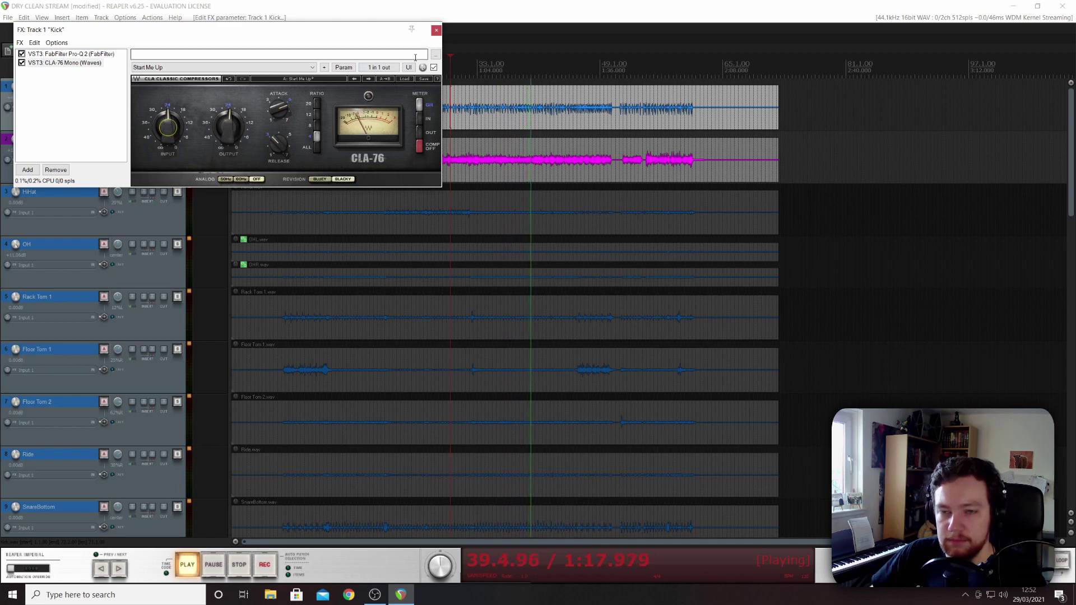
left_click_drag(237, 130, 232, 133)
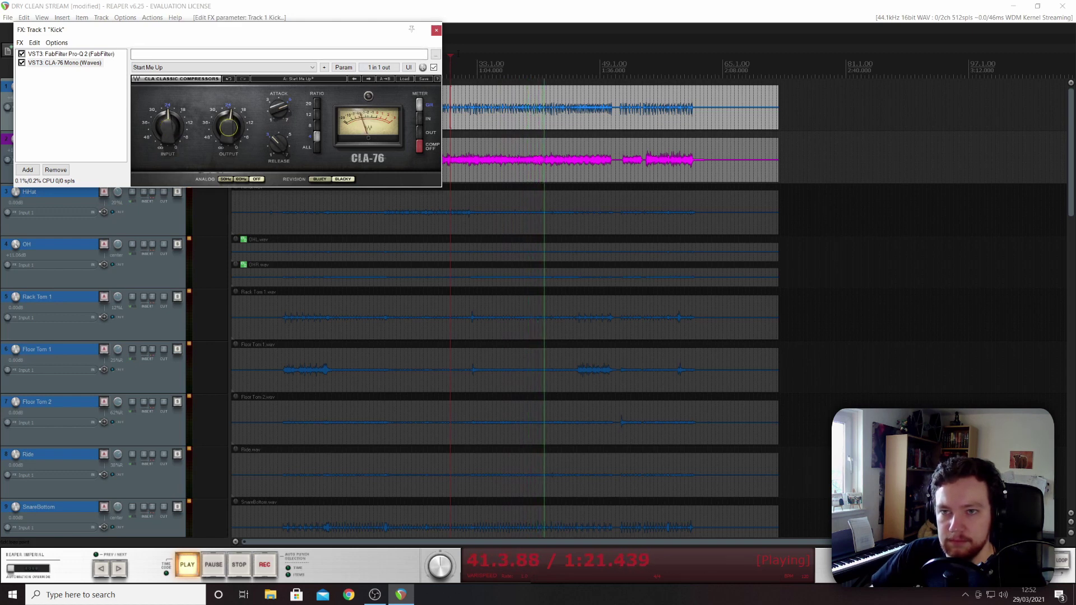
left_click(434, 67)
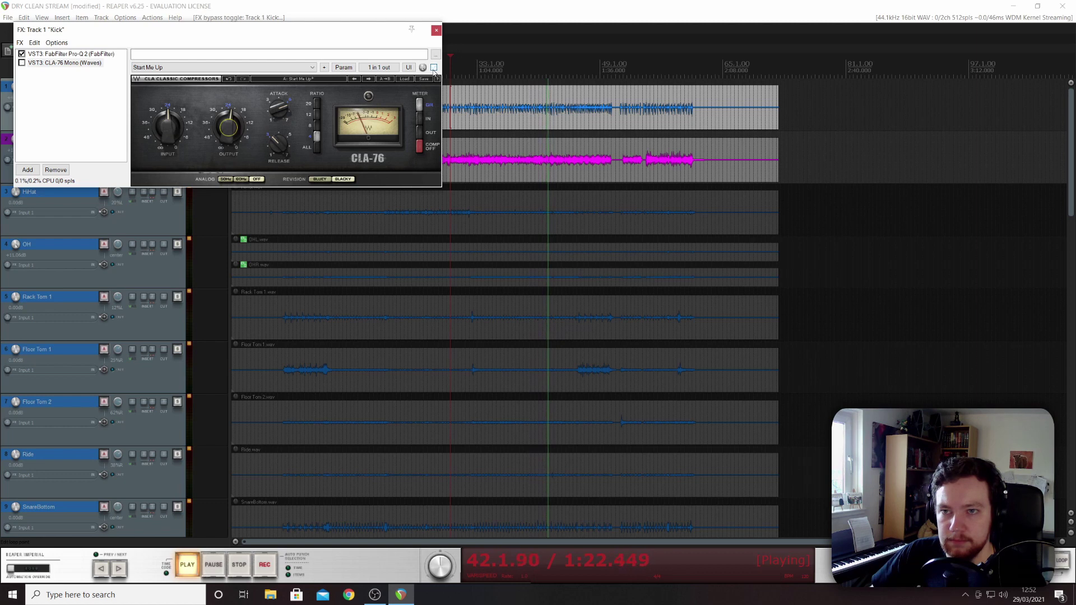
Step: Close the kick's effects window, clear the solos and play the full mix from where the drums enter
left_click(436, 29)
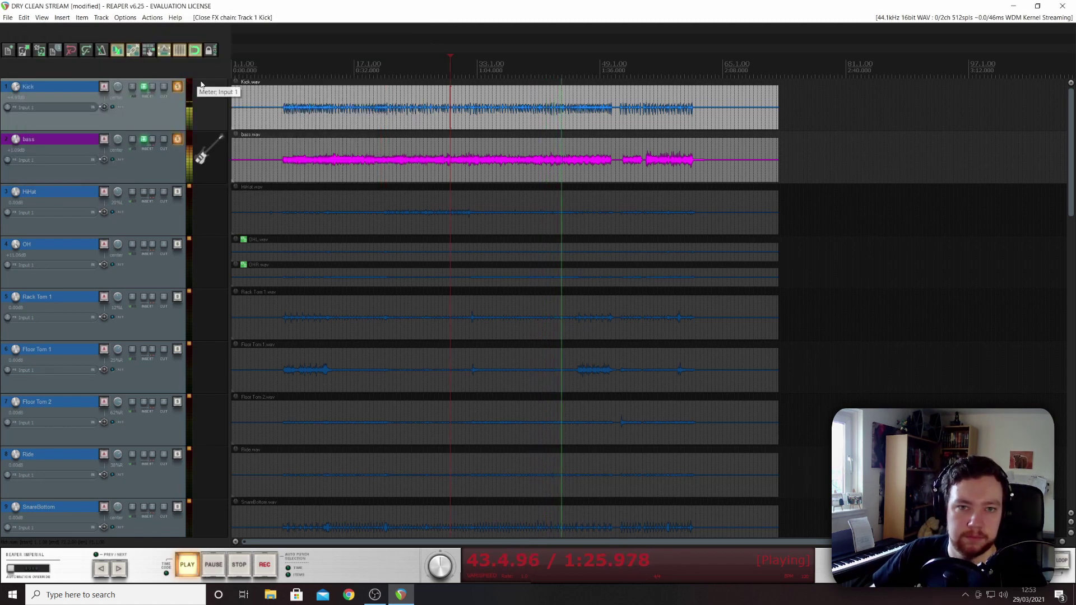
left_click(178, 91)
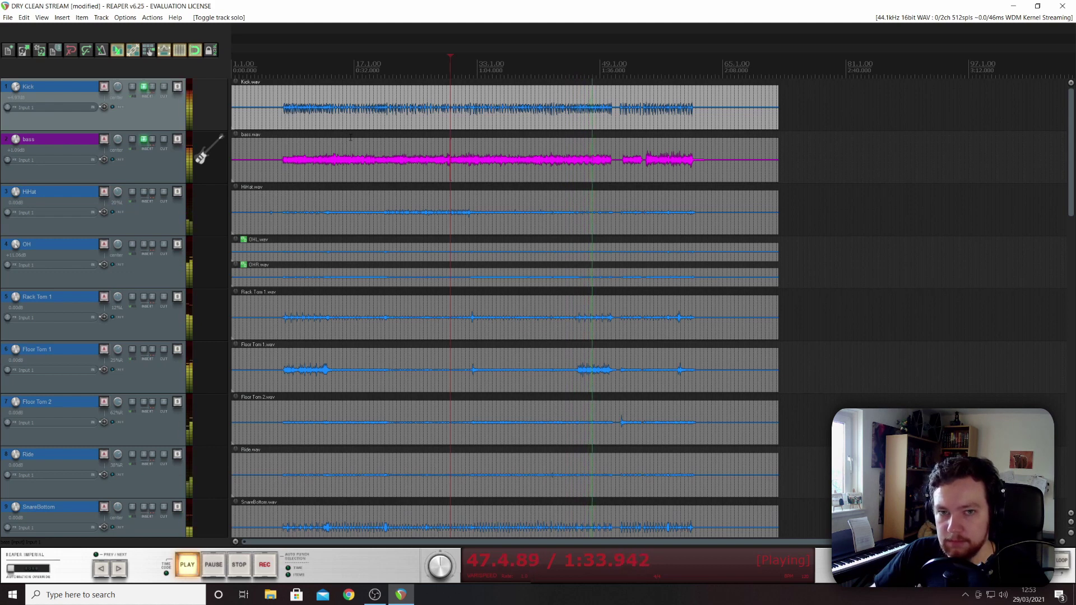
left_click(286, 111)
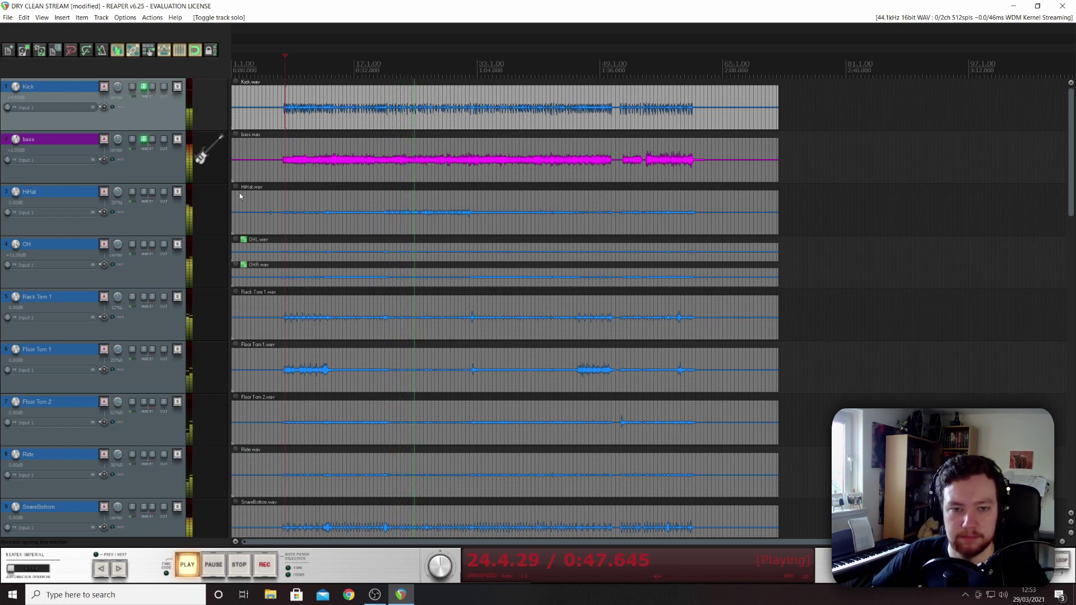
scroll(138, 222, "down", 3)
scroll(143, 298, "down", 4)
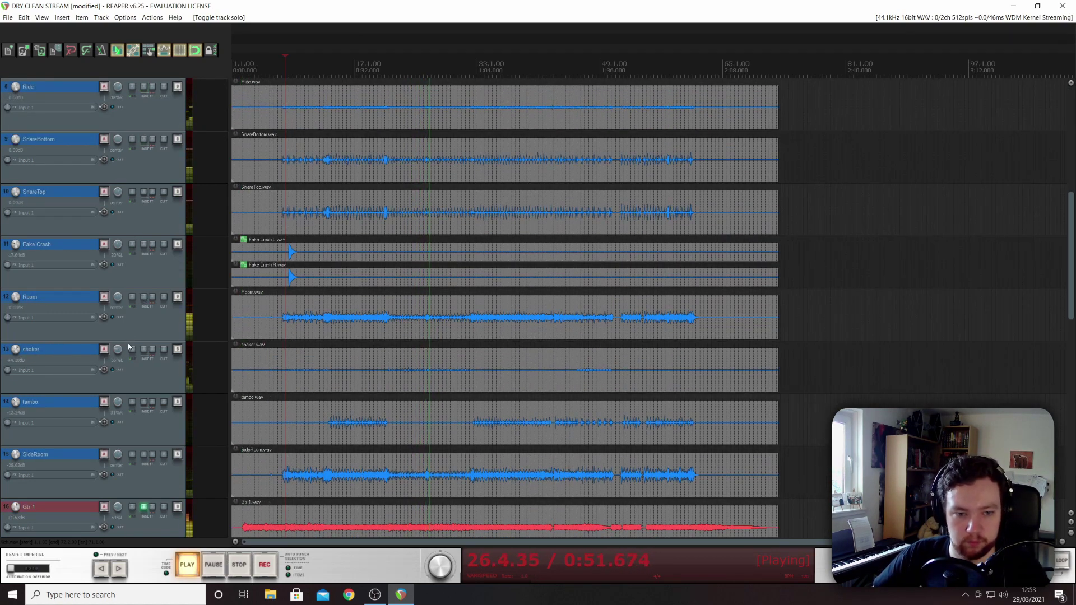
scroll(129, 347, "down", 1)
scroll(128, 347, "up", 7)
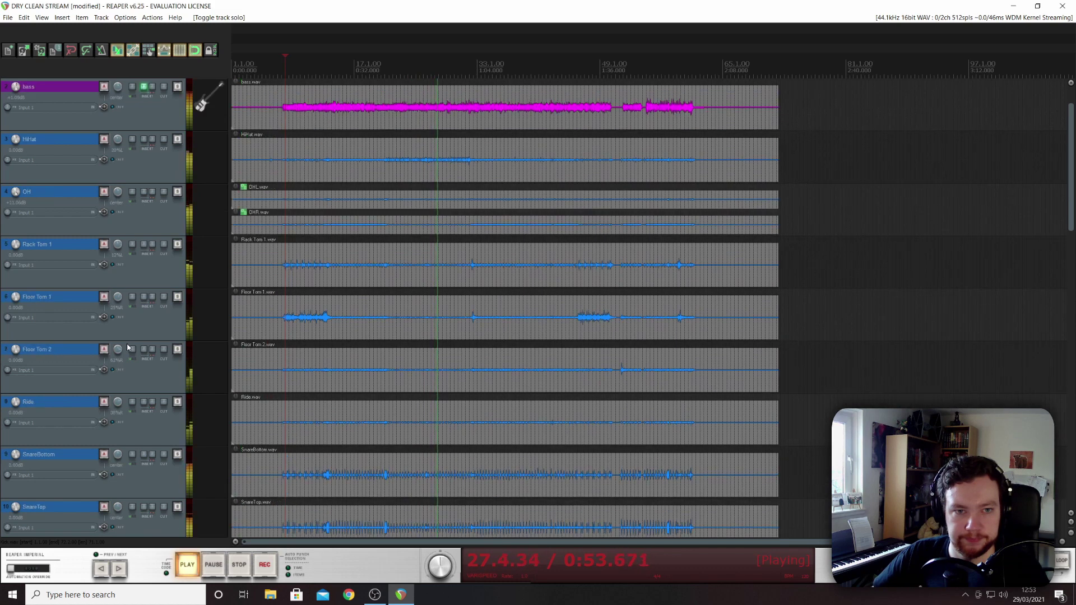
Step: Add the FabFilter Pro-Q 2 equalizer to the OH track
left_click(143, 194)
scroll(644, 168, "up", 2)
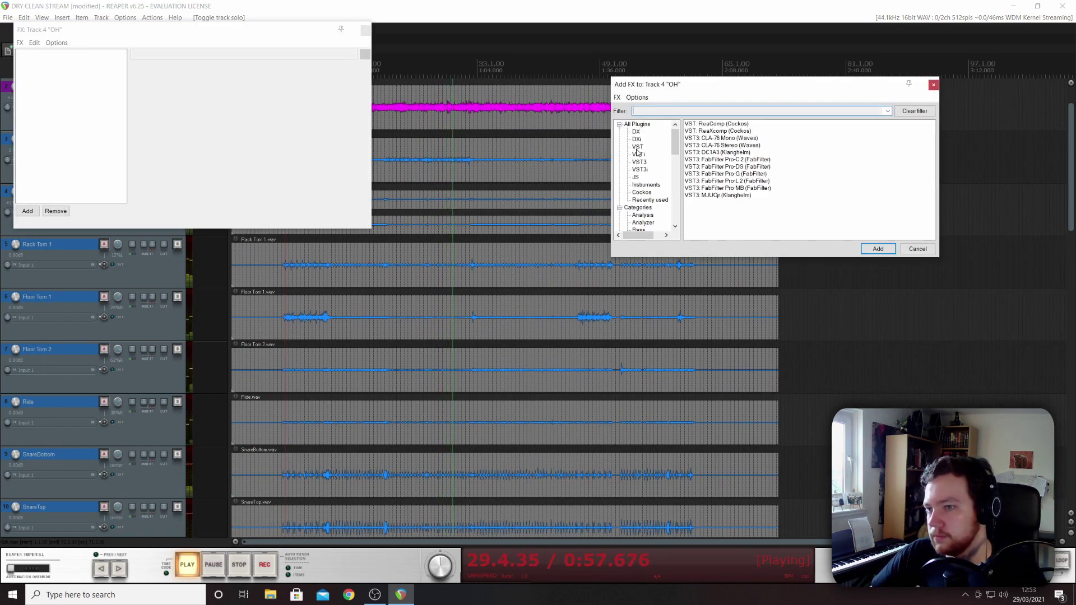
scroll(645, 168, "down", 3)
left_click(636, 200)
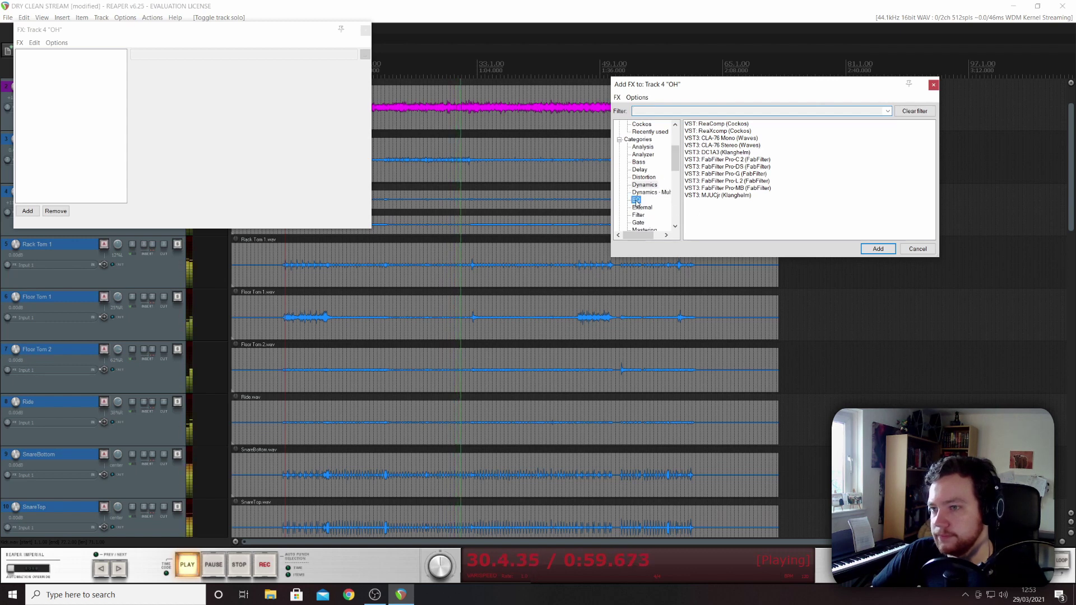
left_click(728, 131)
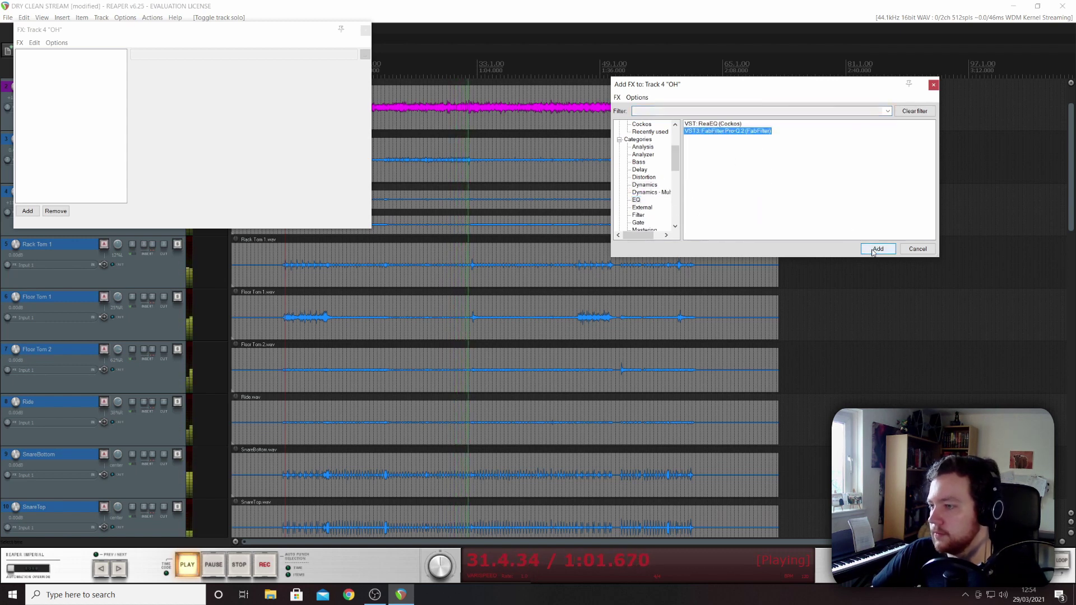
left_click(878, 249)
Step: Create a low cut on the OH track in Mid/Side mode, restrict it to the sides at 120 Hz and raise it to about 147 Hz
left_click(140, 148)
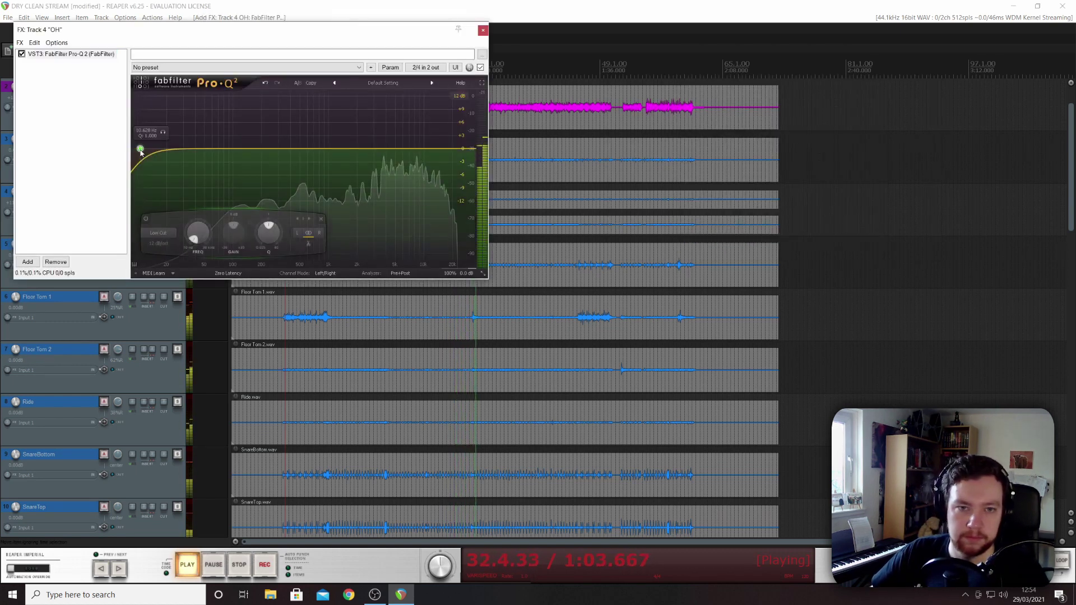
left_click(325, 273)
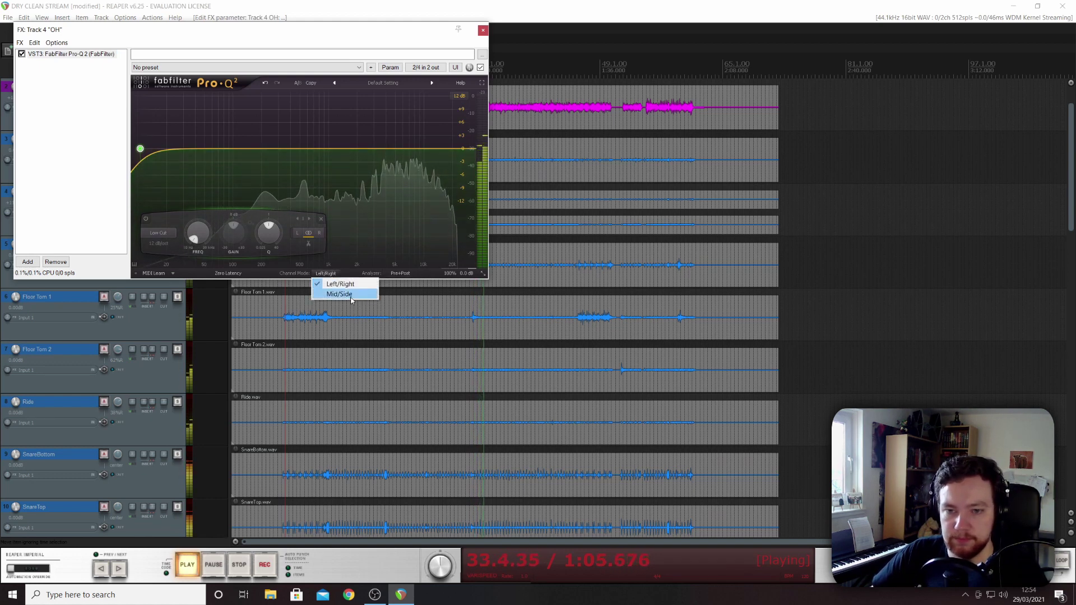
left_click(333, 291)
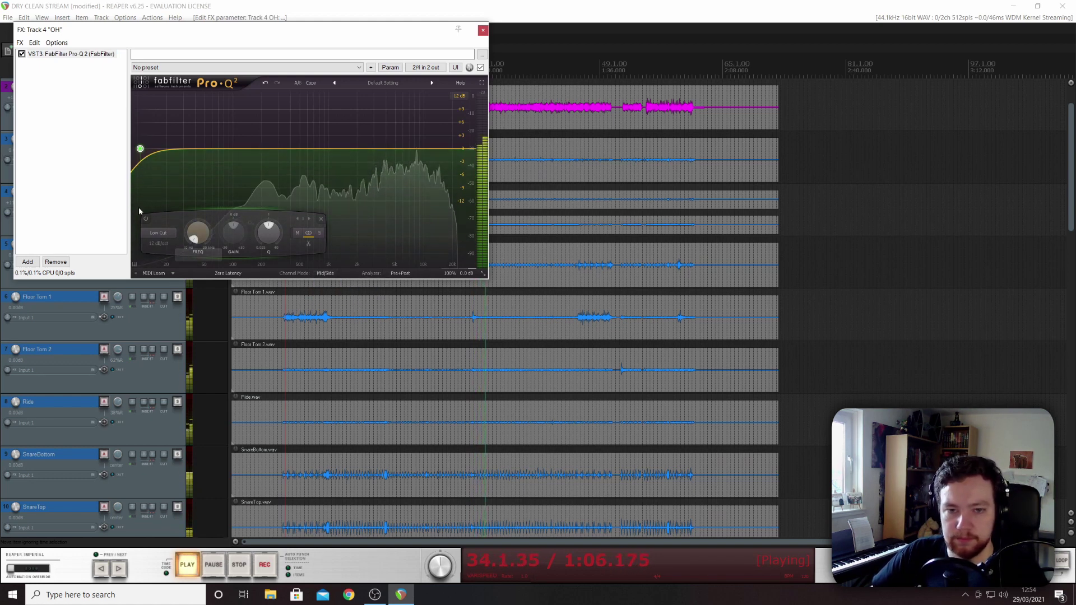
left_click(319, 233)
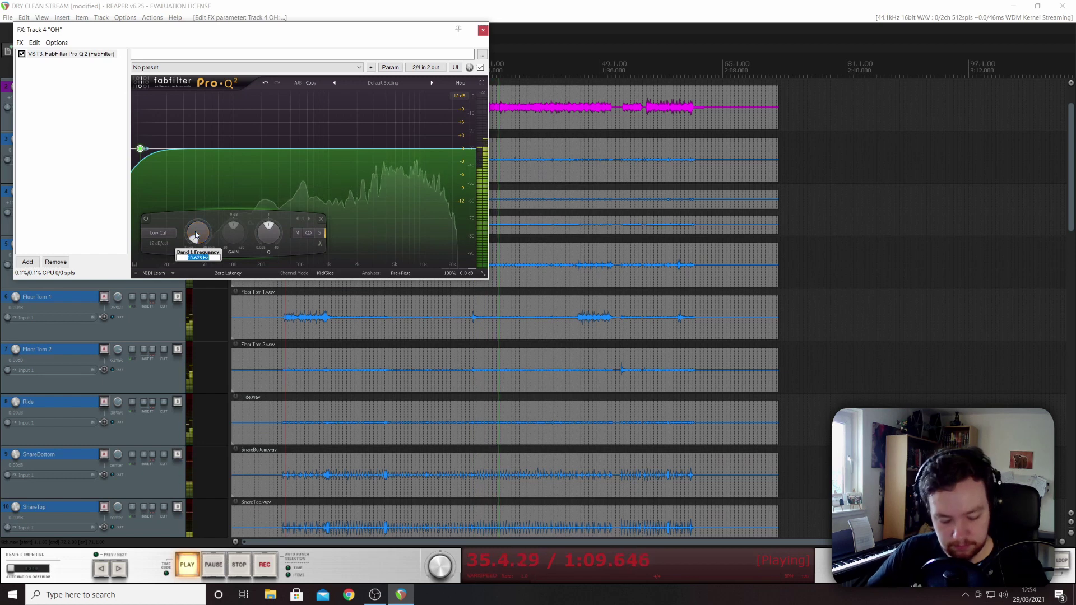
key("Return")
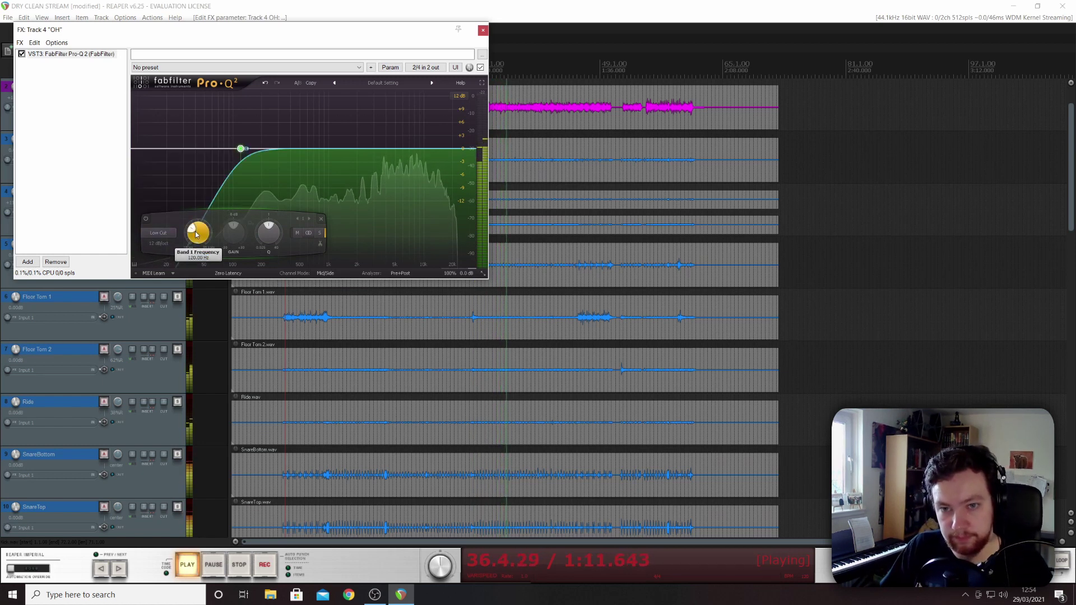
mouse_move(240, 148)
left_mouse_down()
mouse_move(265, 150)
mouse_move(256, 149)
left_mouse_up()
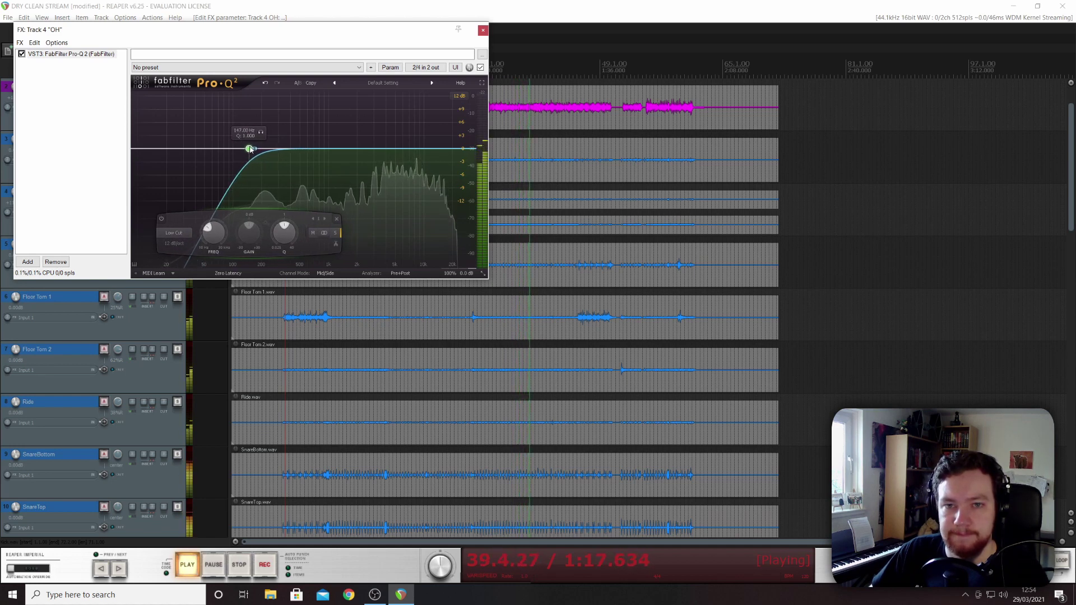
Step: Add a second low cut at 80 Hz on the OH track's mid channel, close its effects window and save the project
left_click(150, 150)
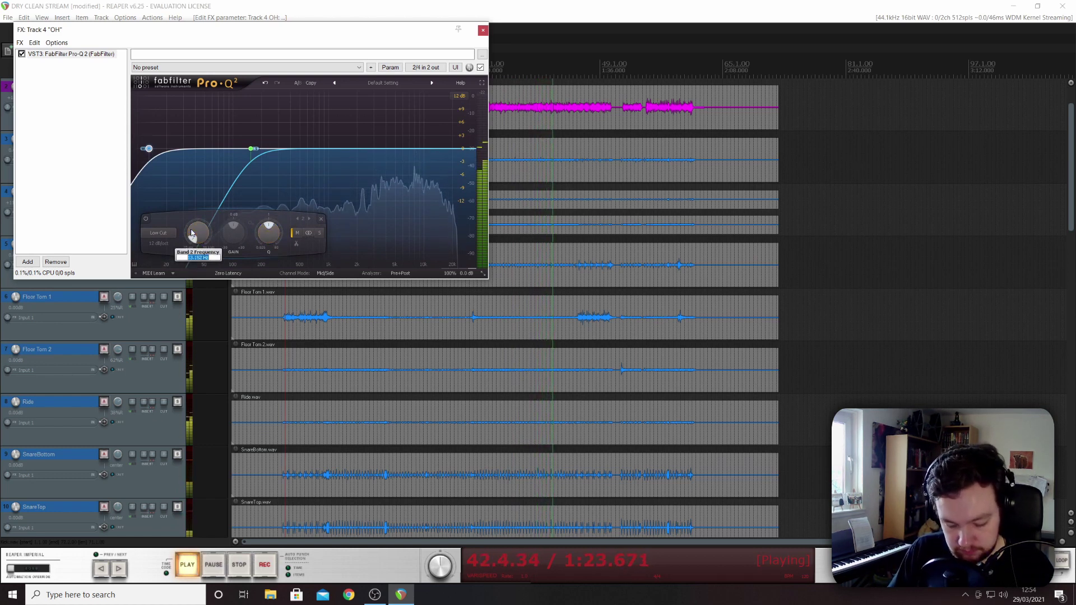
key("Return")
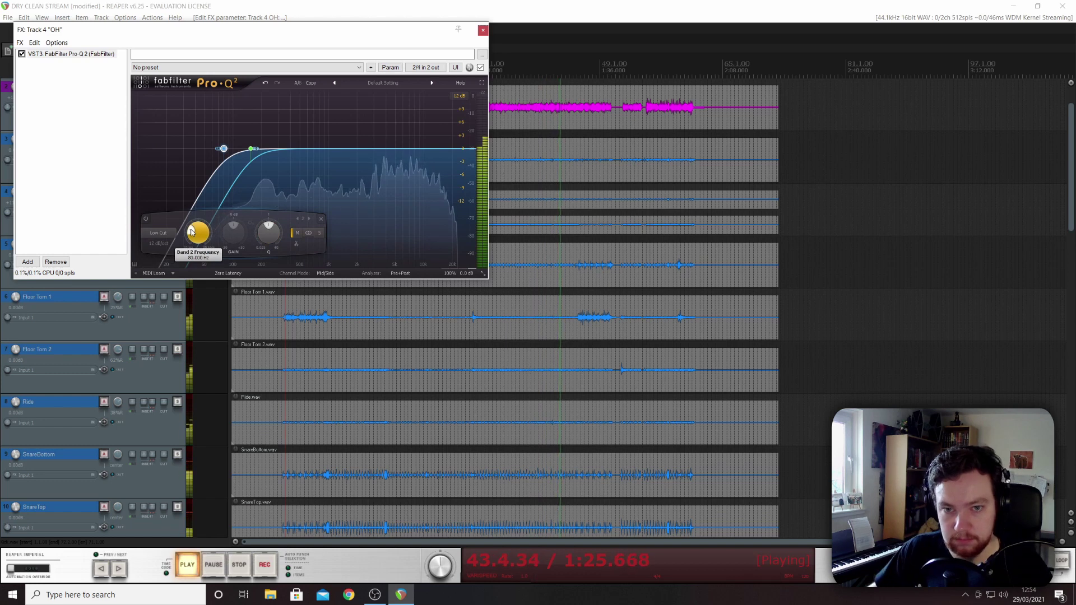
left_click(482, 30)
key("ctrl+s")
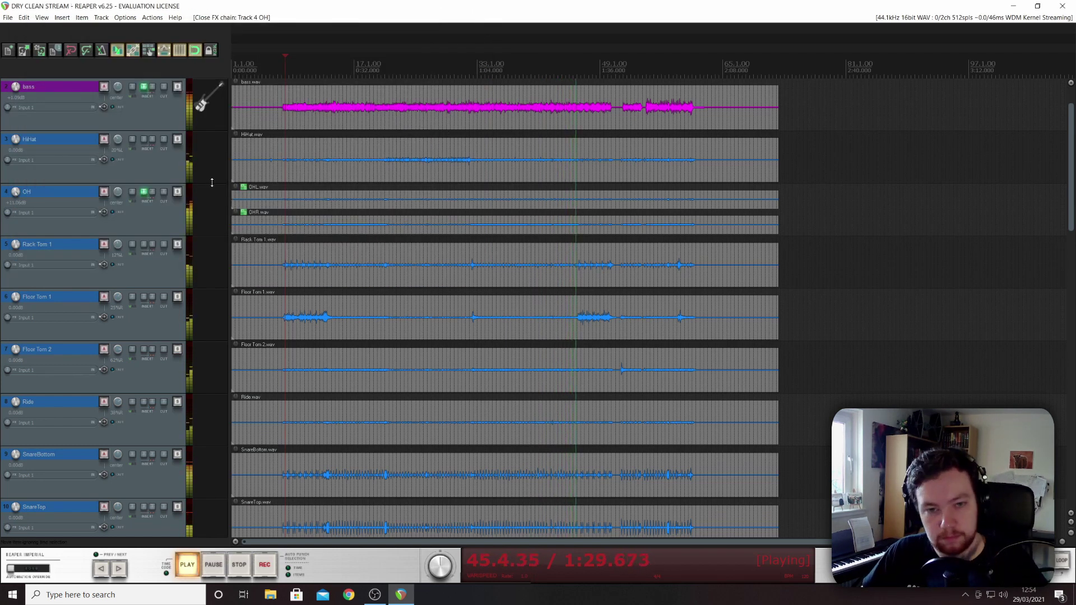
Step: Add the FabFilter Pro-Q 2 equalizer to the Rack Tom 1 track
left_click(146, 247)
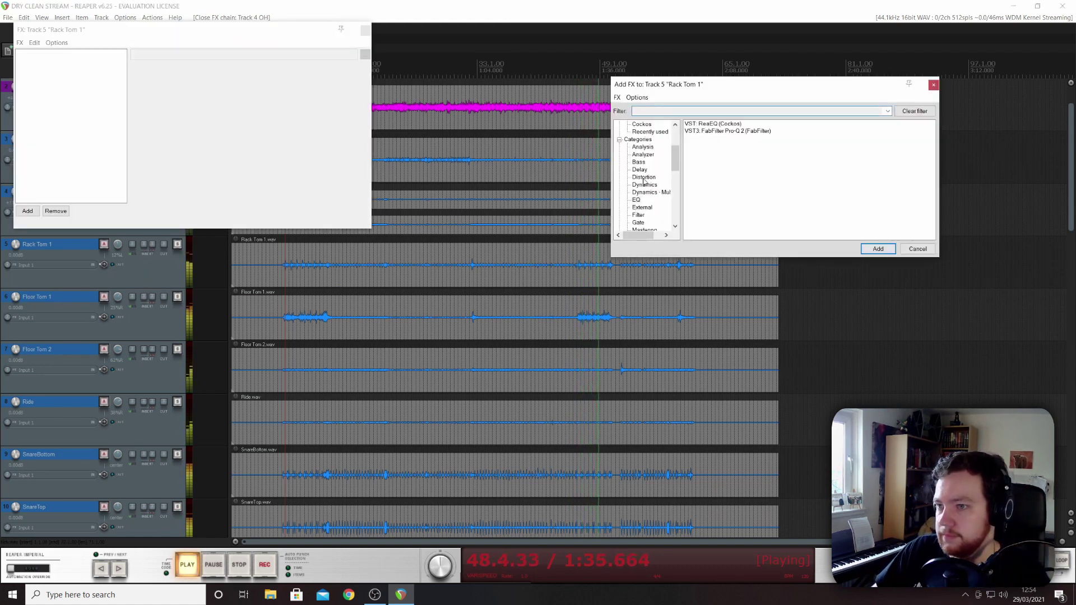
left_click(740, 124)
left_click(740, 131)
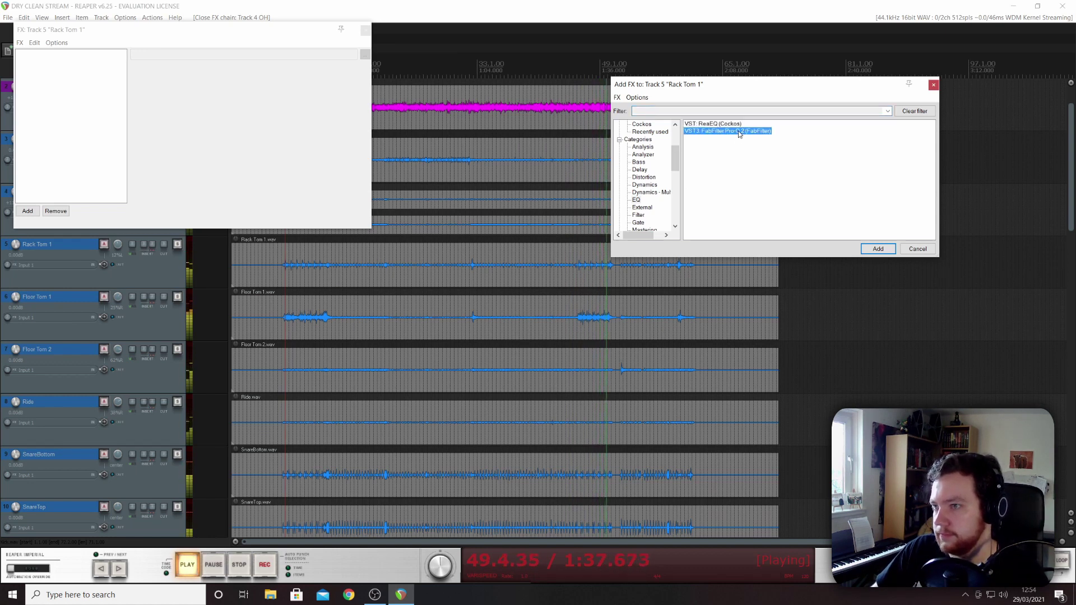
left_click(875, 249)
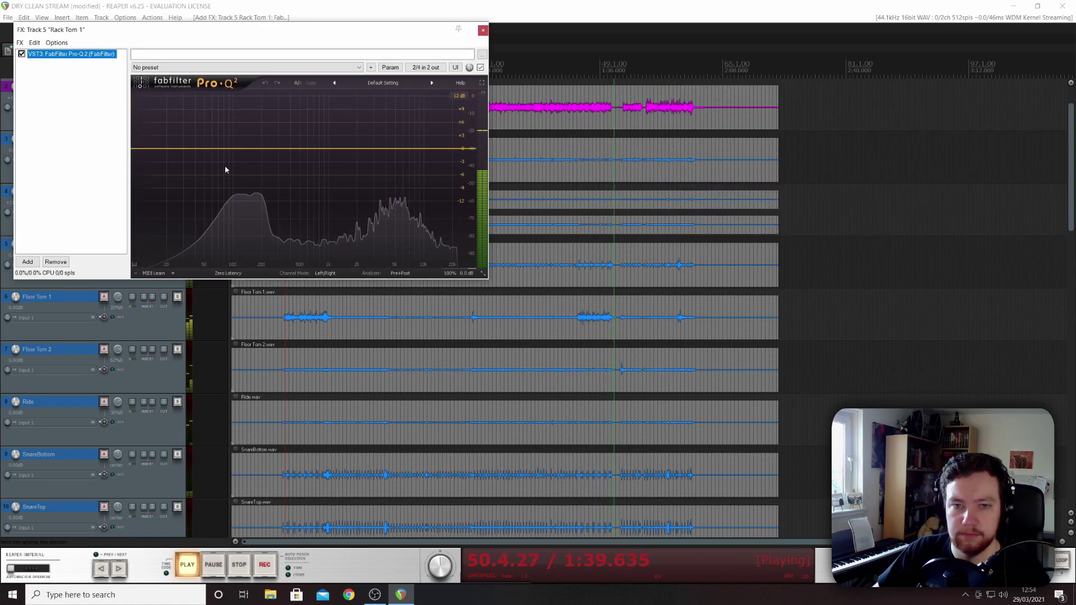
Step: Create a low cut at 120 Hz on Rack Tom 1, close its effects window and save the project
left_click(150, 149)
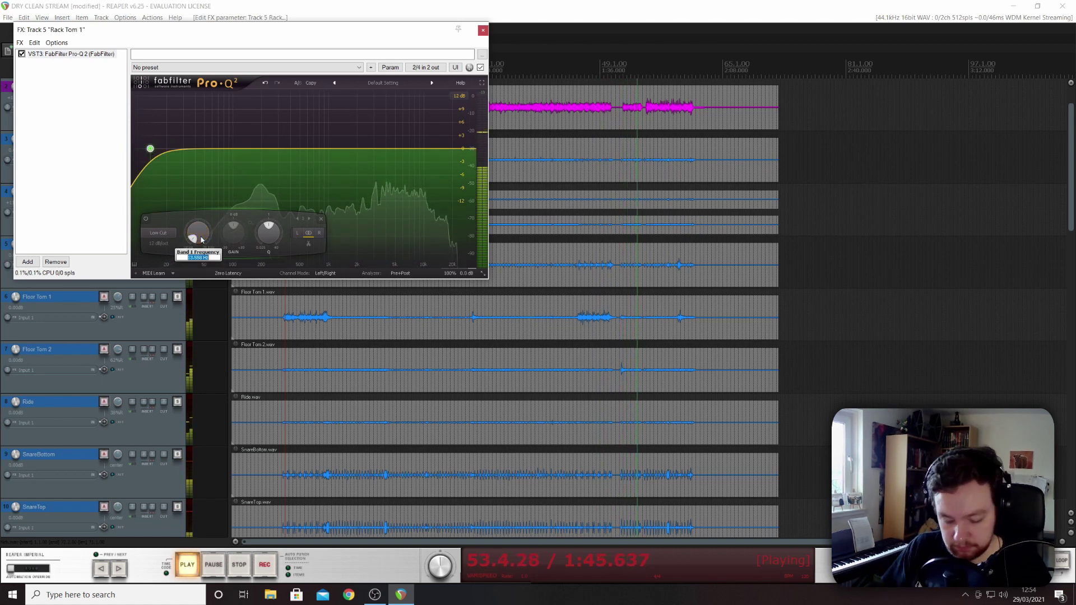
type("120")
key("Return")
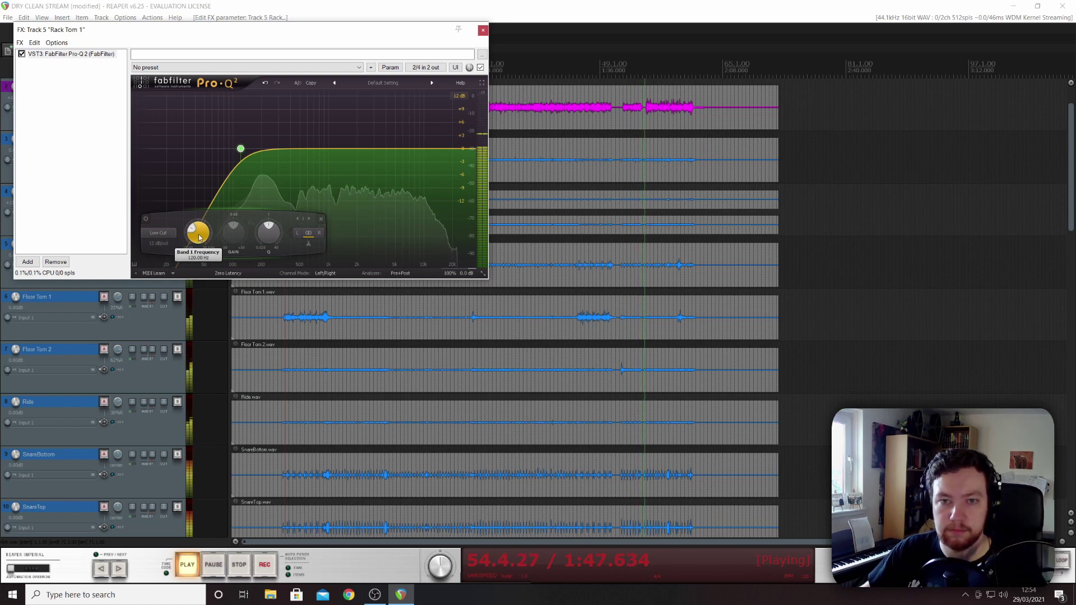
left_click(483, 30)
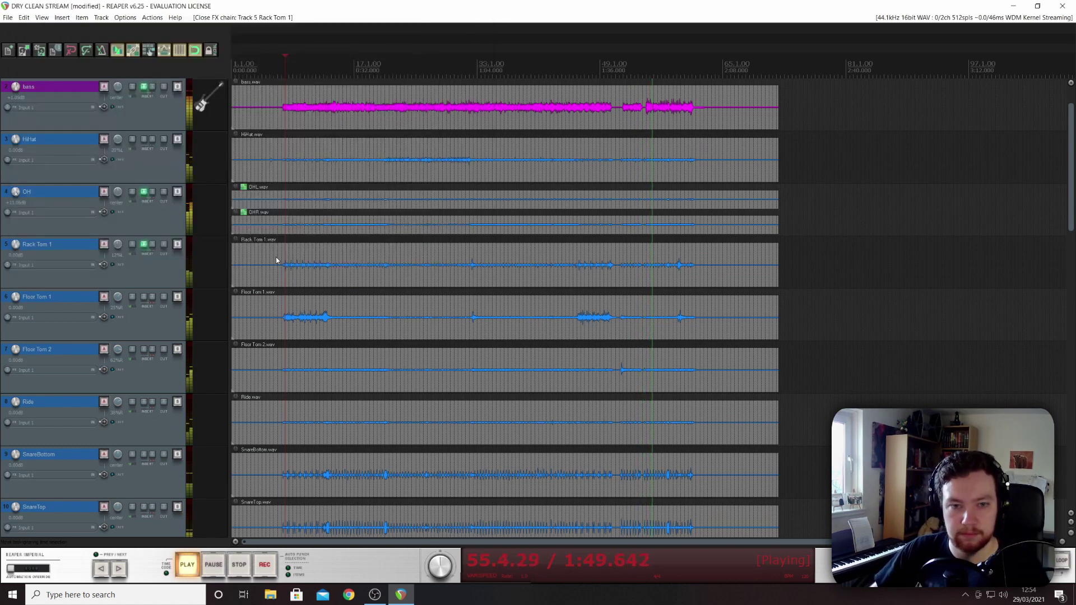
key("ctrl+s")
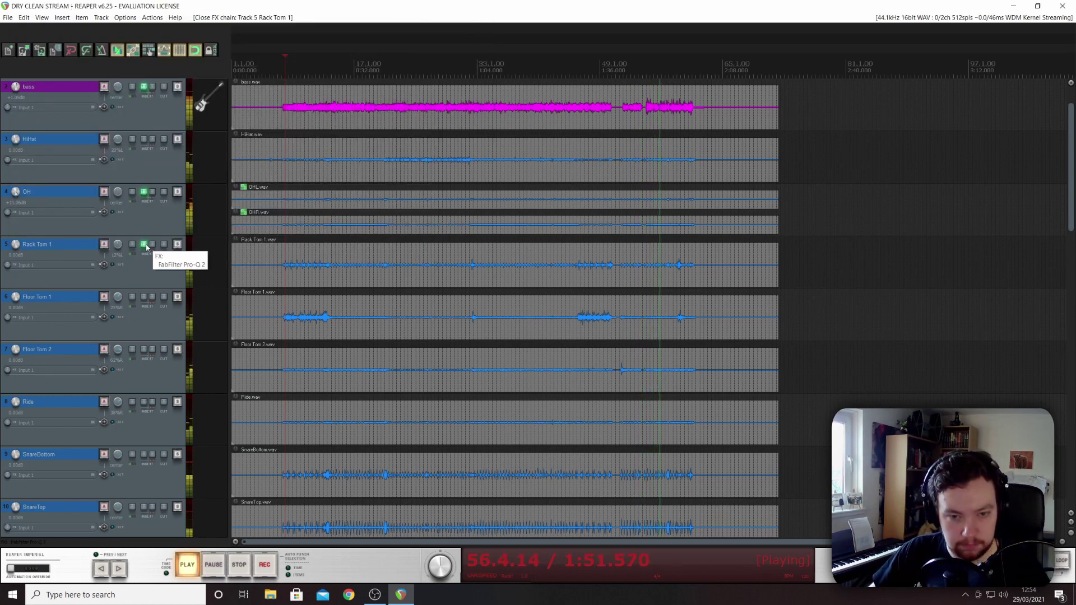
Step: Copy Rack Tom 1's Pro-Q 2 low cut to Floor Tom 1, Floor Tom 2, SnareBottom and SnareTop
left_click(144, 297)
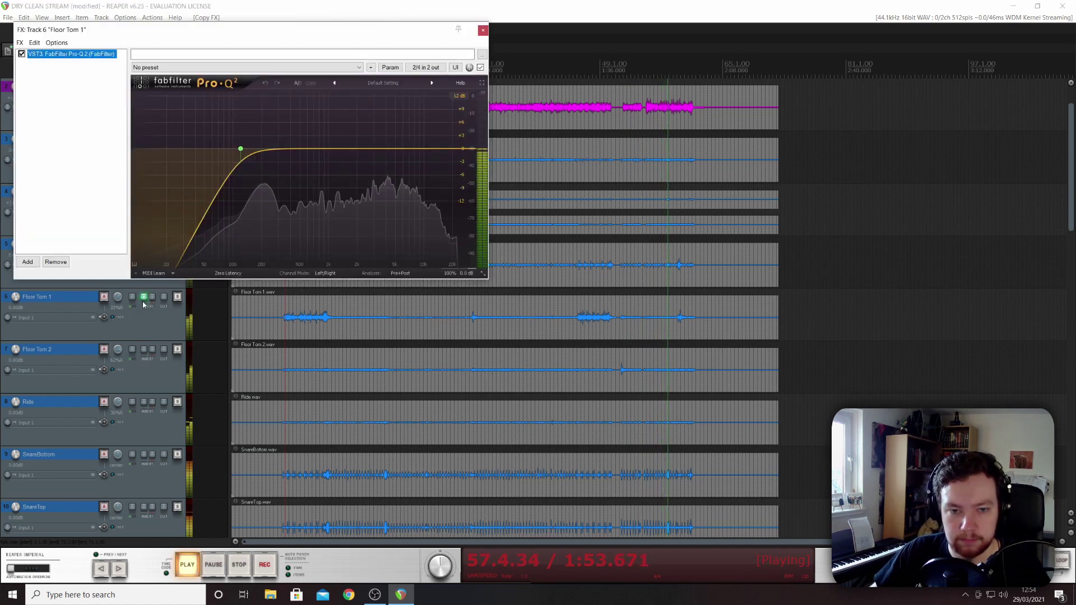
left_click(144, 349)
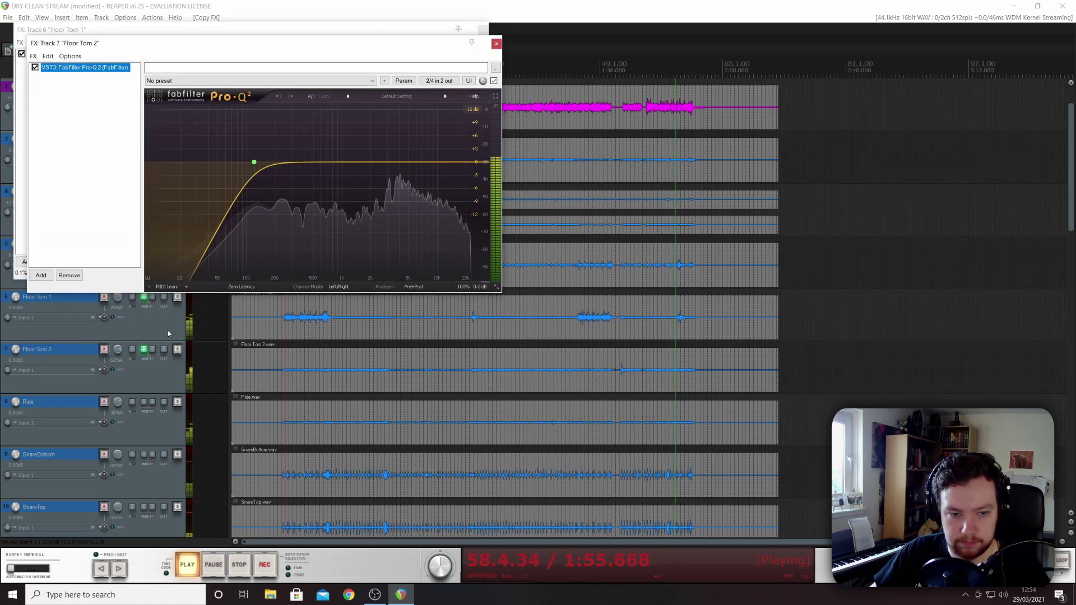
left_click_drag(155, 359, 148, 516)
scroll(108, 477, "down", 3)
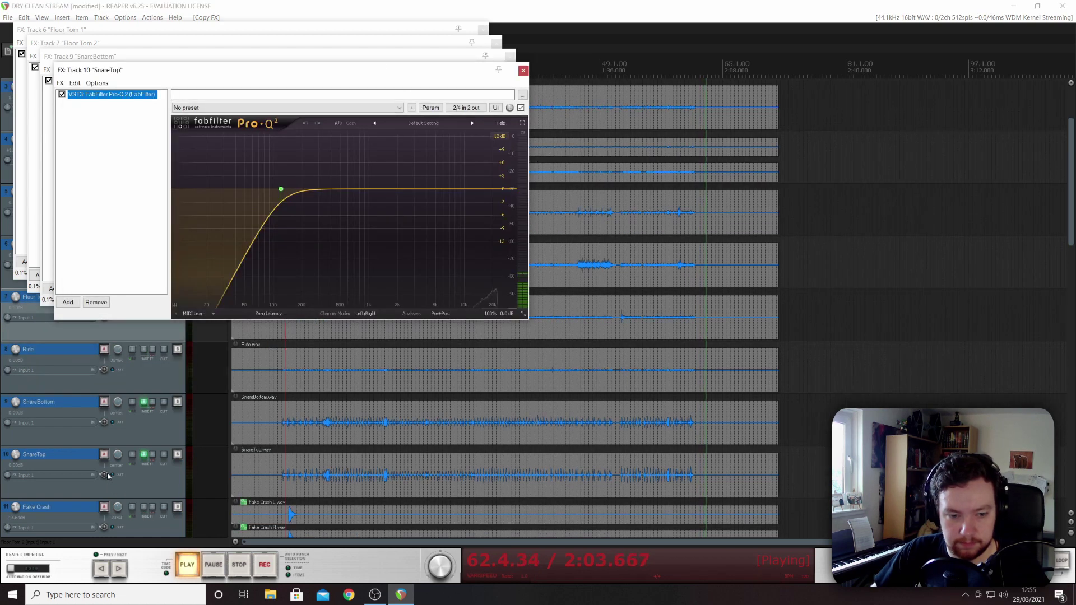
scroll(194, 403, "down", 2)
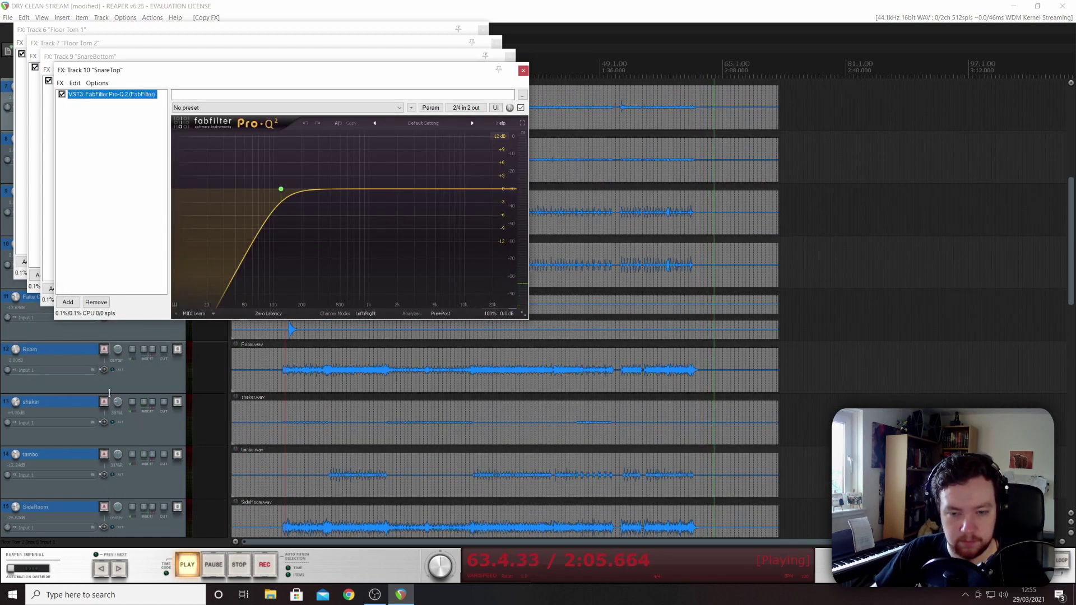
Step: Close the tom and snare effects windows, stop playback and save the project
left_click(523, 72)
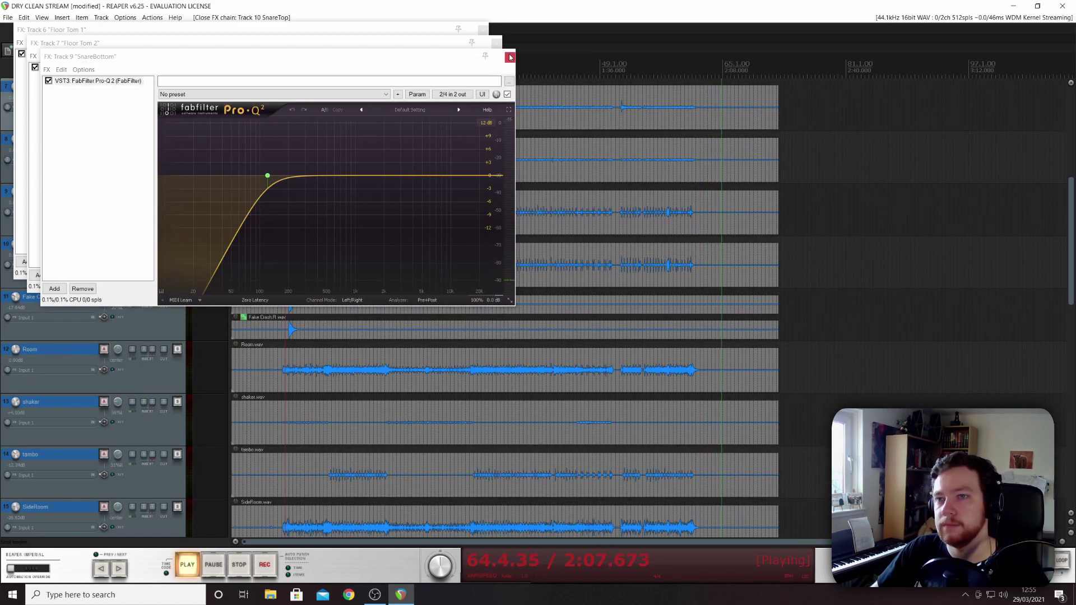
left_click(509, 56)
left_click(495, 44)
left_click(481, 29)
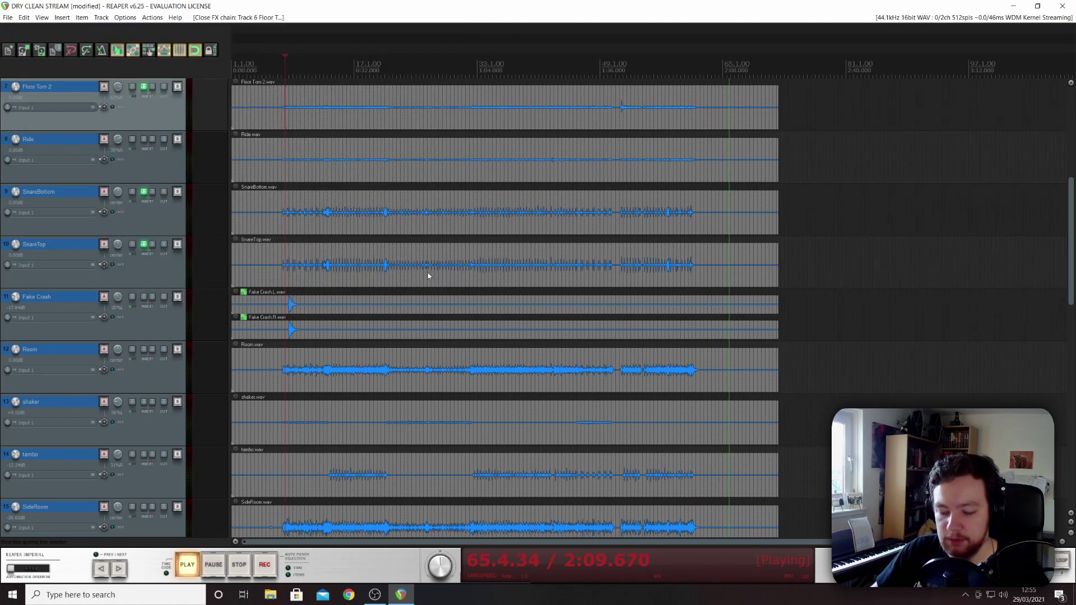
key("space")
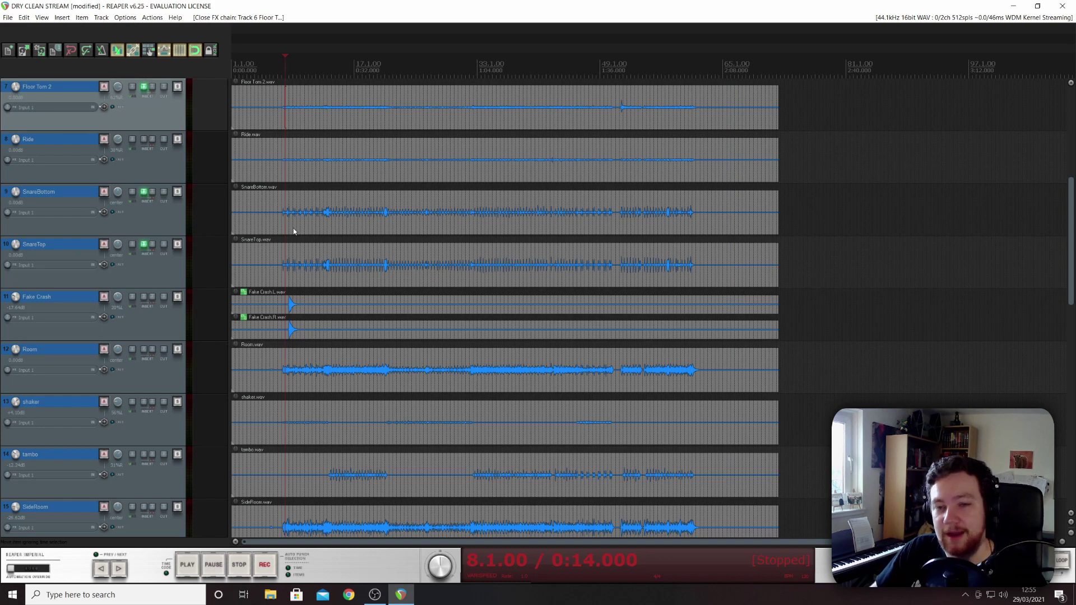
key("ctrl+s")
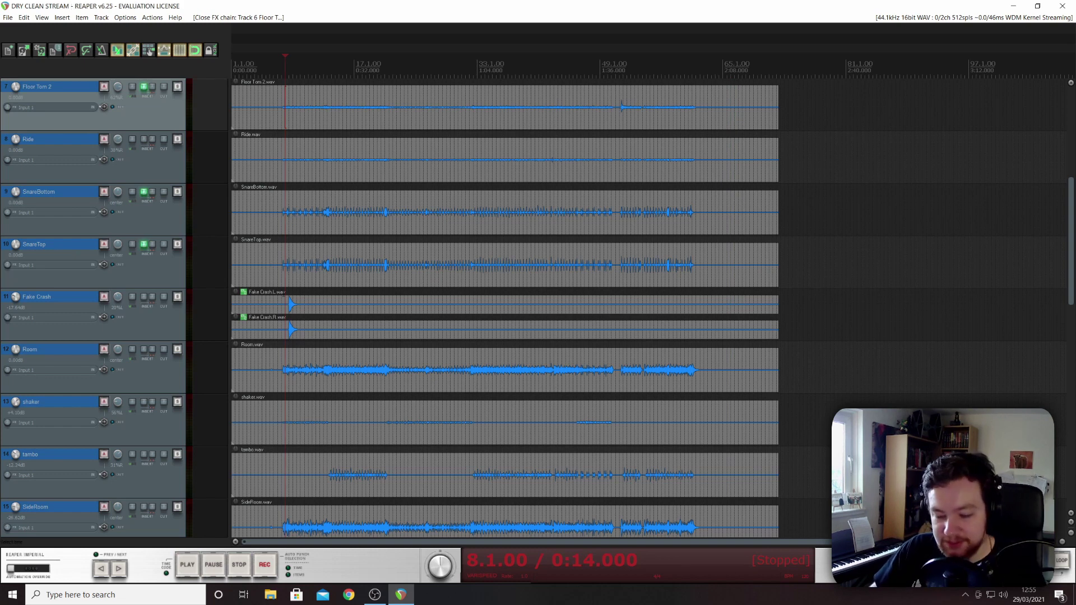
Step: Restart playback, copy the 120 Hz Pro-Q 2 low cut to the SideRoom and Room tracks and close their effects windows
key("space")
scroll(196, 270, "down", 1)
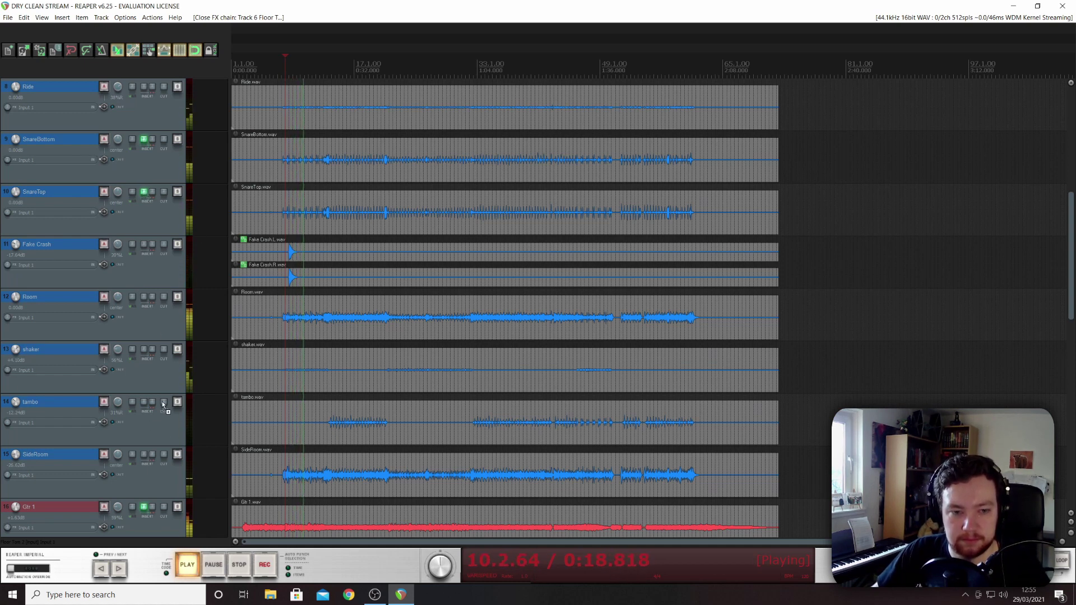
left_click_drag(143, 460, 144, 455)
left_click(143, 455)
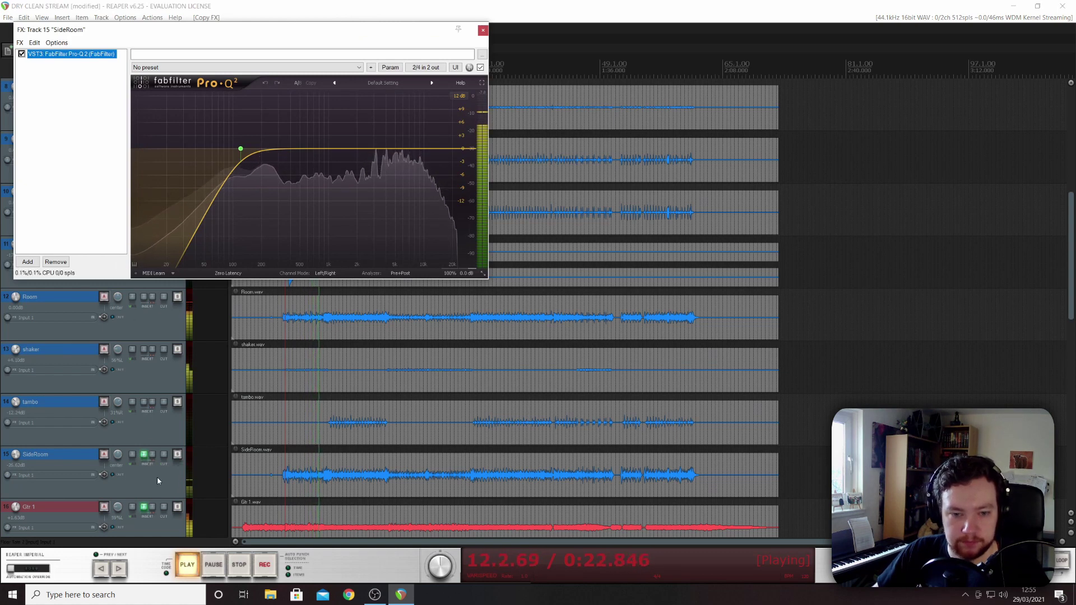
left_click(144, 316)
left_click_drag(144, 316, 143, 296)
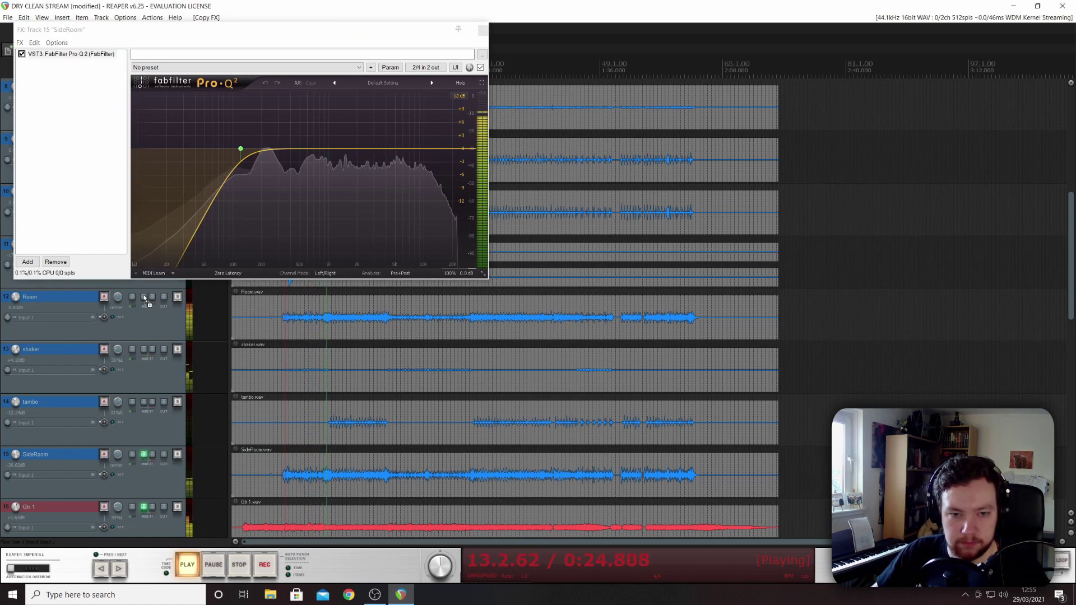
left_click(144, 296)
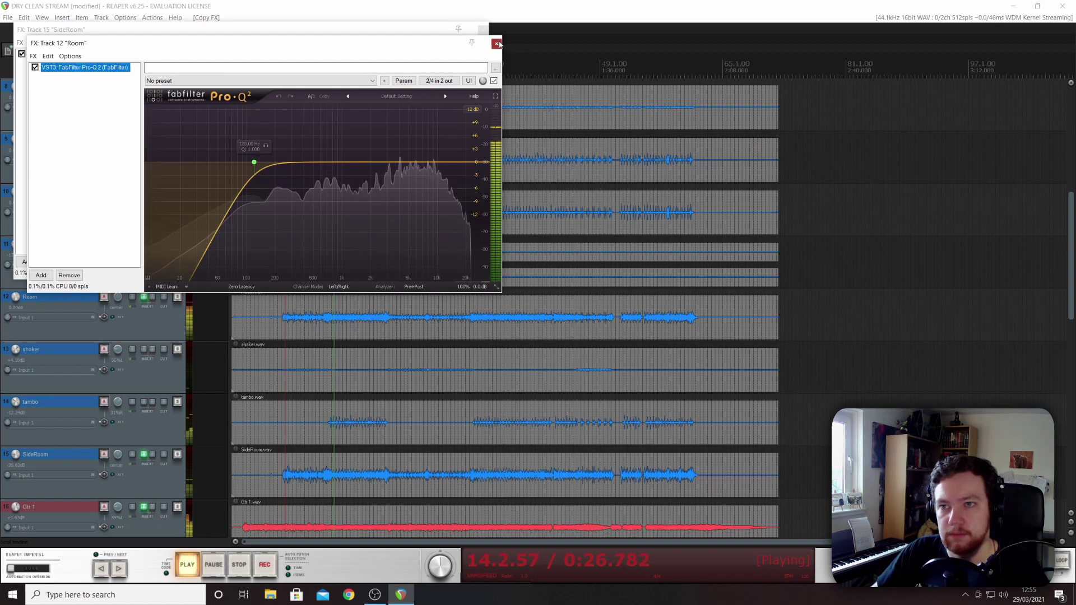
left_click(496, 44)
left_click(482, 29)
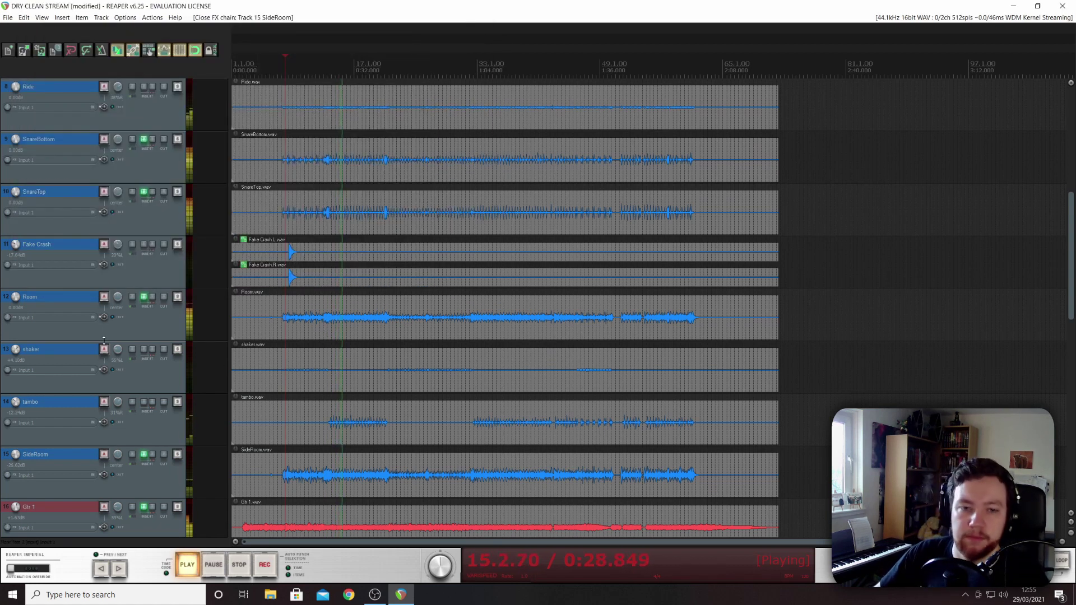
scroll(56, 328, "down", 4)
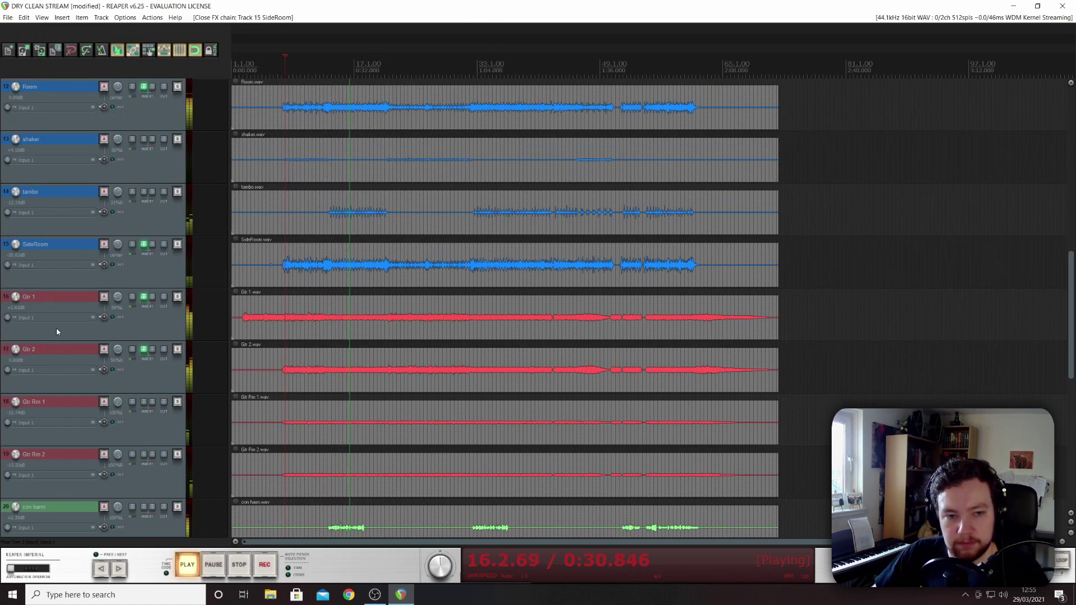
scroll(56, 327, "down", 1)
scroll(93, 322, "down", 8)
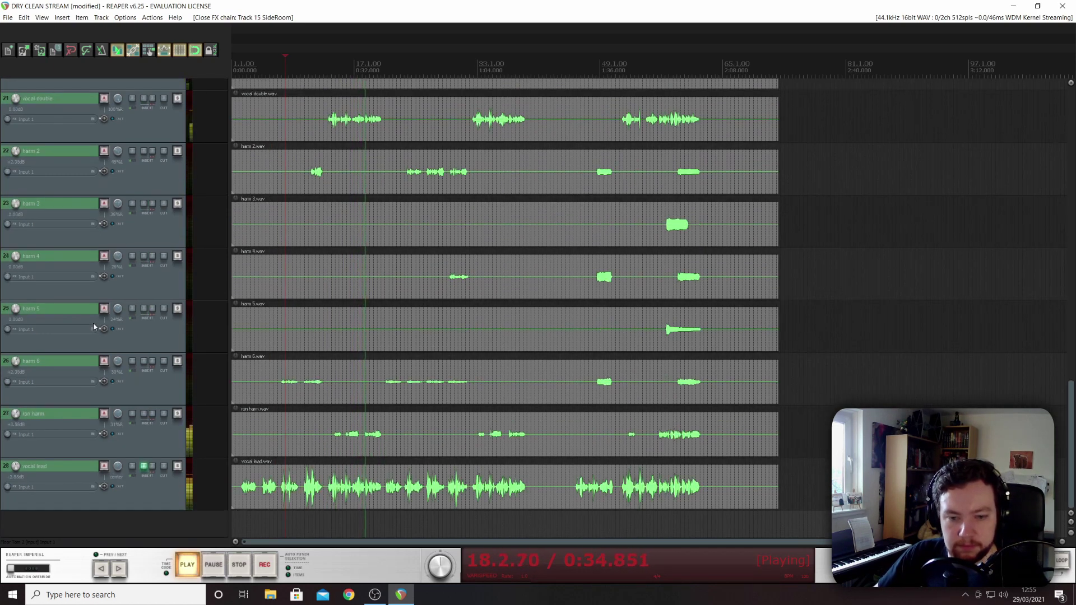
scroll(93, 323, "up", 7)
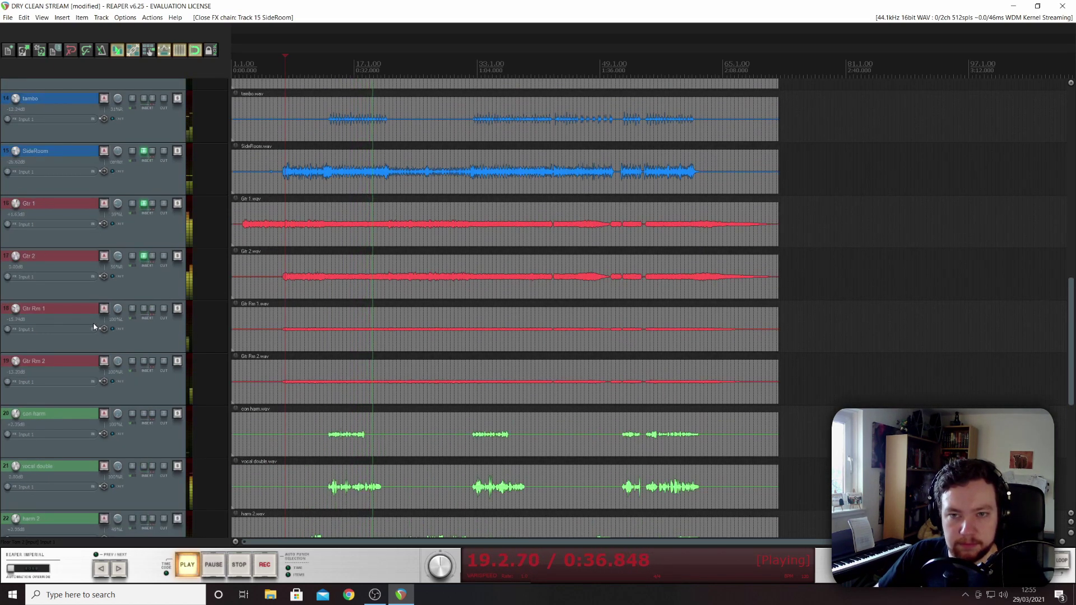
Step: Stop playback, place the edit cursor at 0:43 on the bass track and play the mix from there
scroll(93, 323, "up", 13)
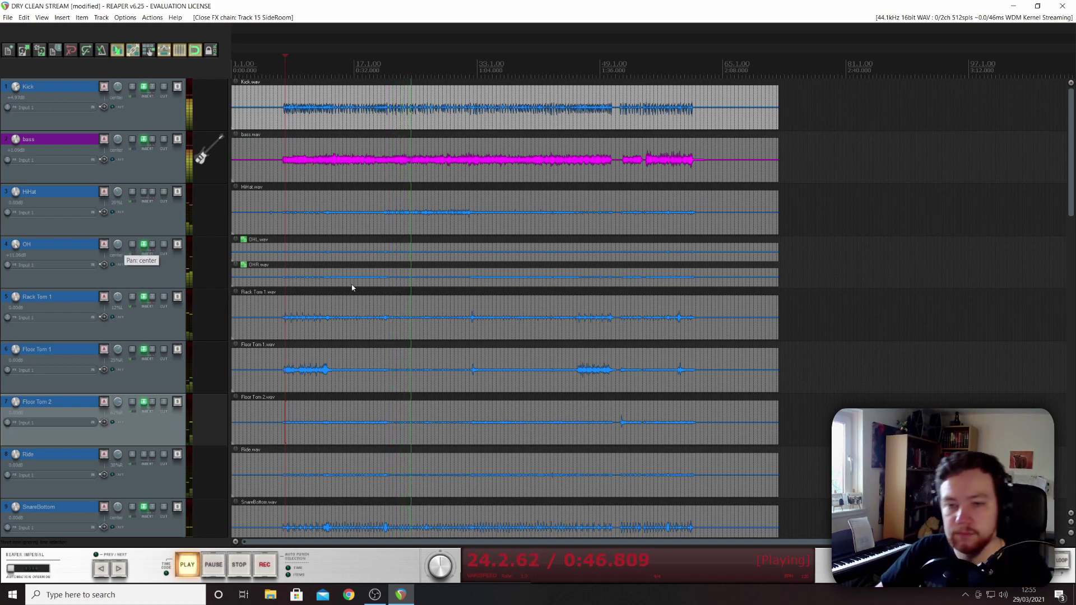
key("space")
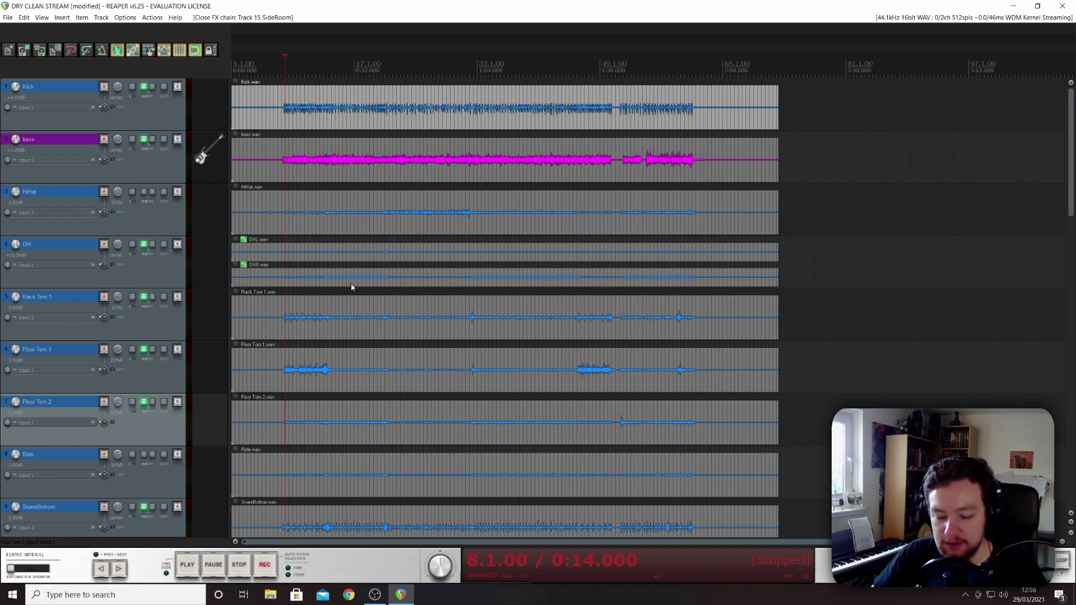
left_click(396, 160)
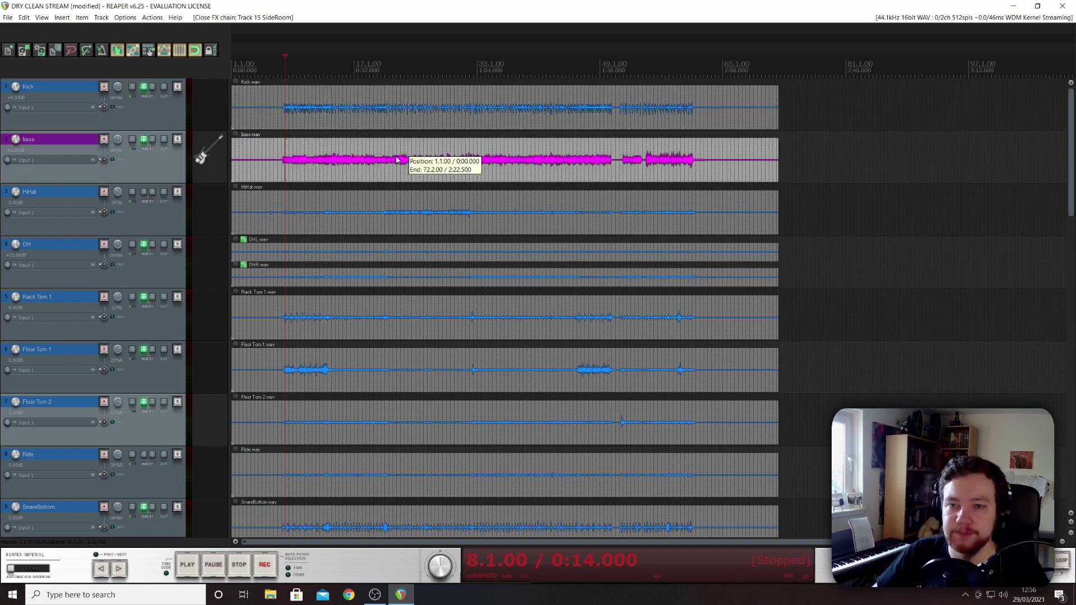
key("space")
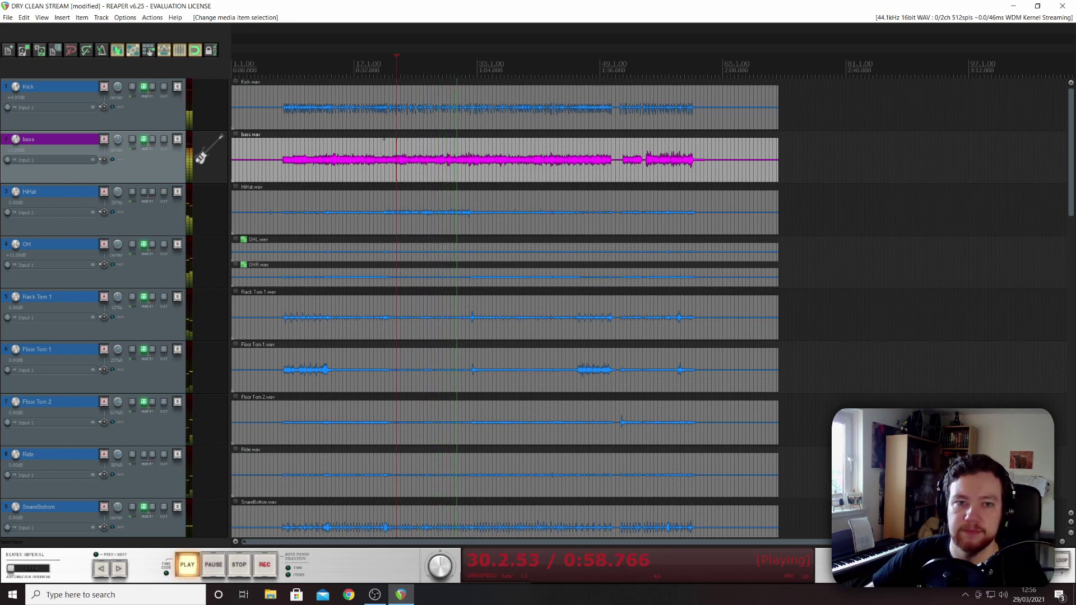
Step: In the bass track's Pro-Q 2, move the highest bell band to about 2 kHz with about +2.7 dB gain and a Q of 2.27
left_click(144, 143)
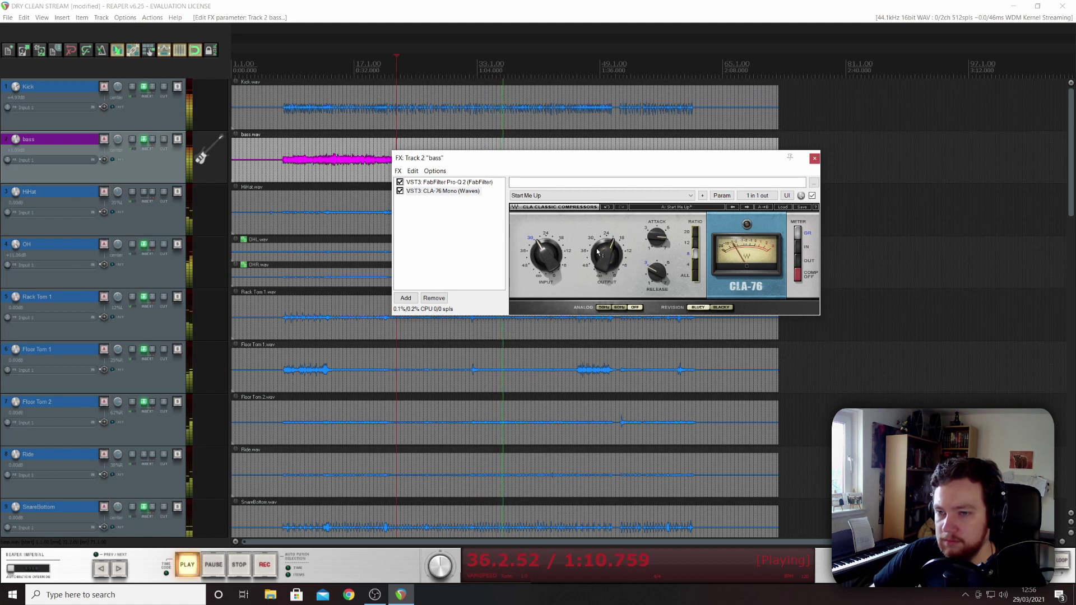
left_click(451, 182)
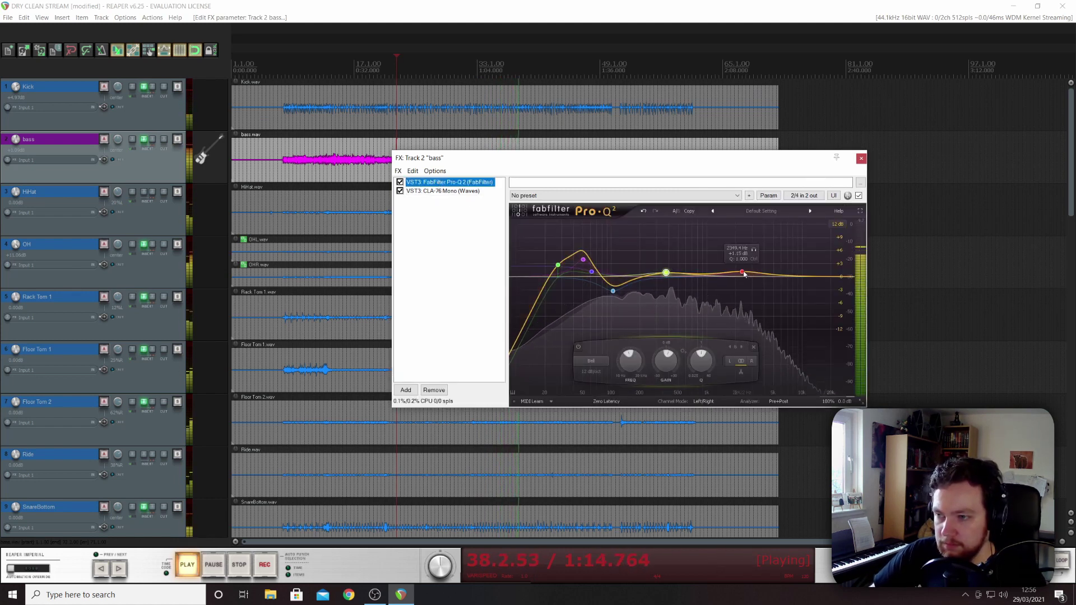
mouse_move(742, 272)
left_mouse_down()
mouse_move(756, 266)
mouse_move(749, 231)
mouse_move(749, 265)
left_mouse_up()
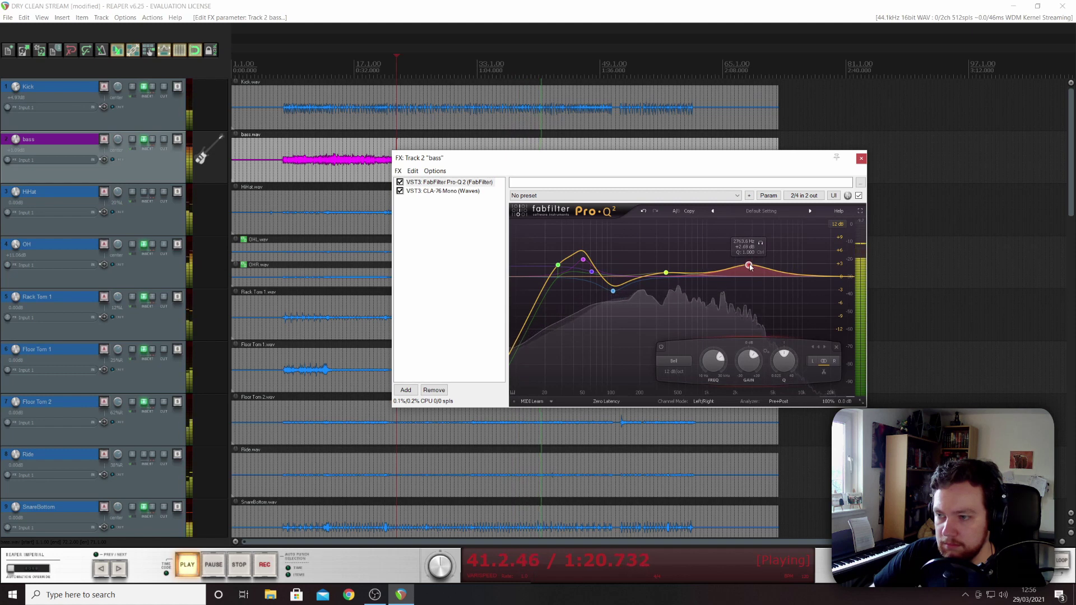
left_click_drag(784, 361, 783, 343)
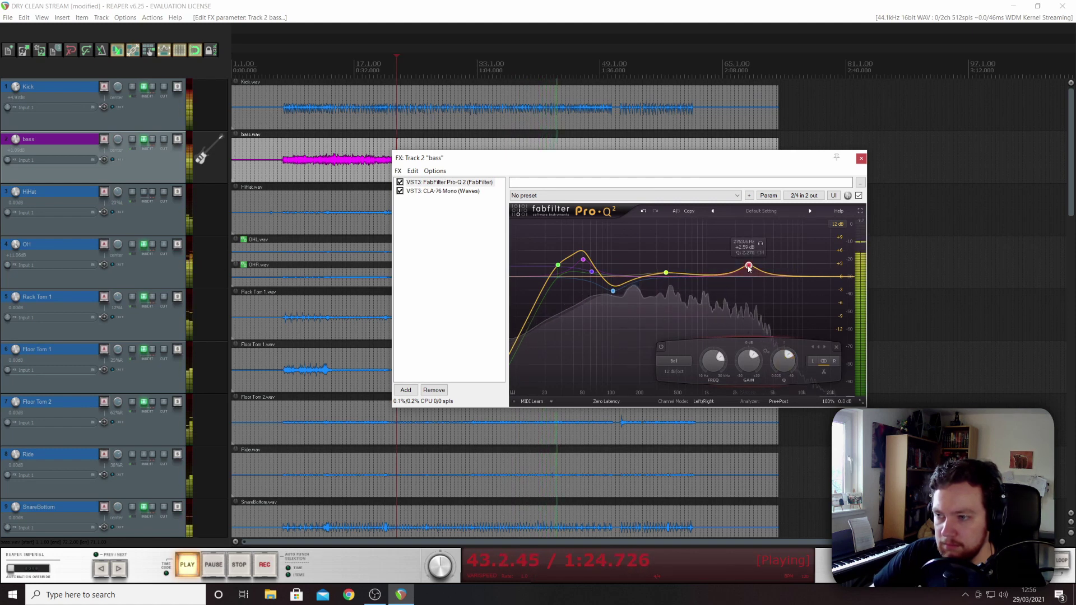
mouse_move(749, 266)
left_mouse_down()
mouse_move(718, 264)
mouse_move(736, 267)
left_mouse_up()
Step: Solo the bass to audition its 2 kHz band, raise that band's gain to about +4.5 dB, then stop playback and unsolo the track
left_click(177, 140)
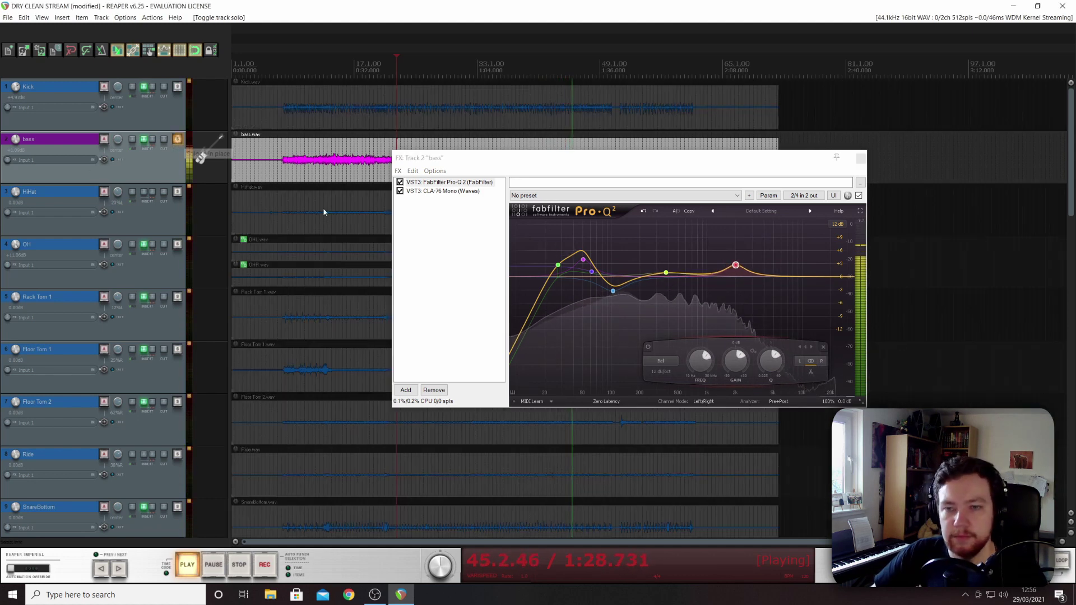
mouse_move(747, 244)
left_mouse_down()
mouse_move(754, 249)
mouse_move(739, 245)
mouse_move(750, 246)
left_mouse_up()
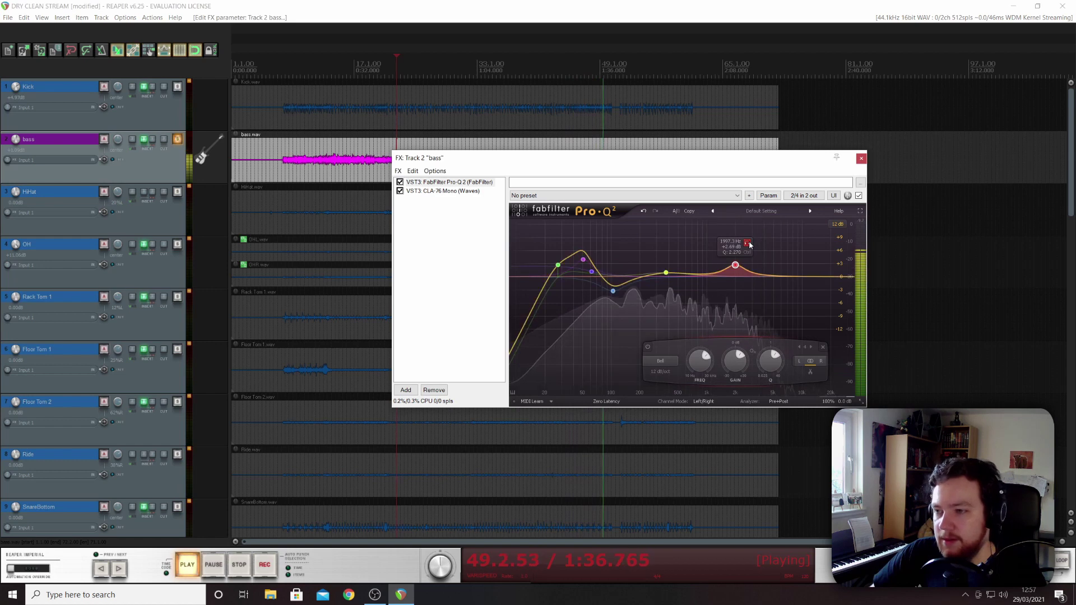
scroll(737, 362, "up", 4)
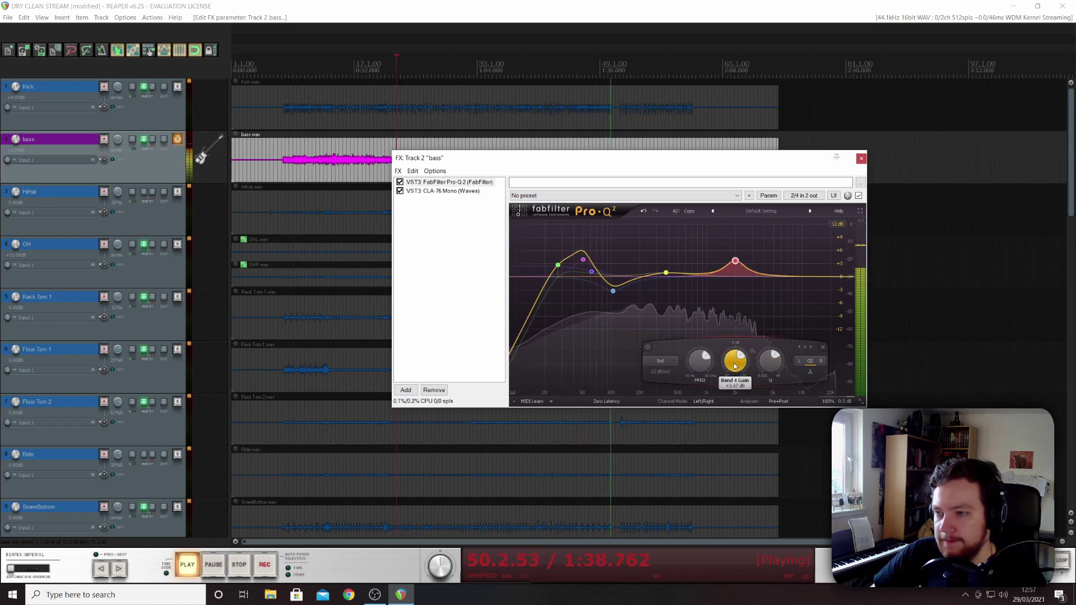
key("space")
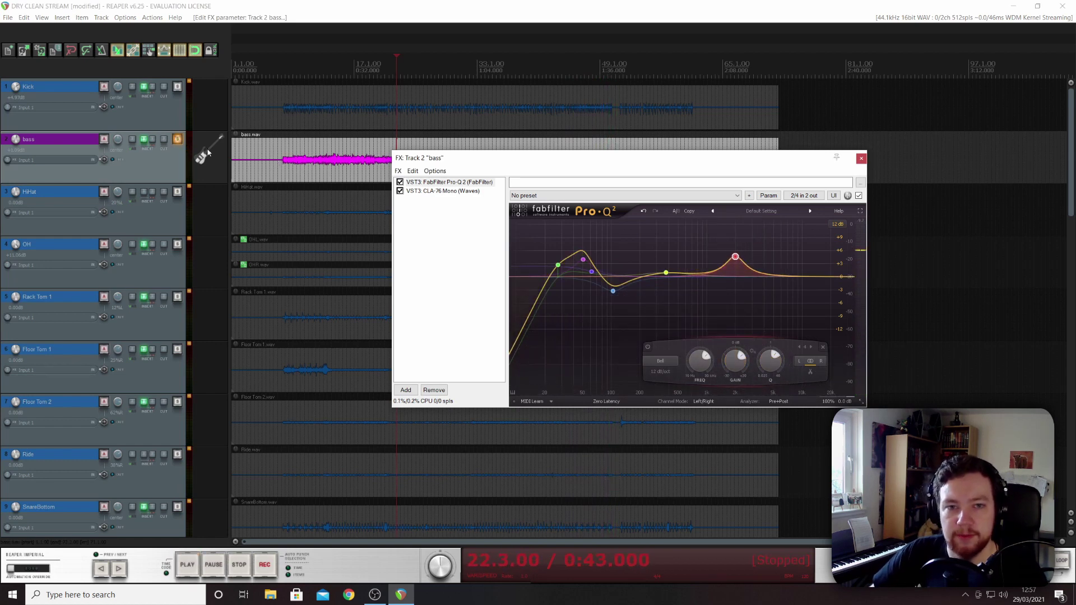
left_click(179, 142)
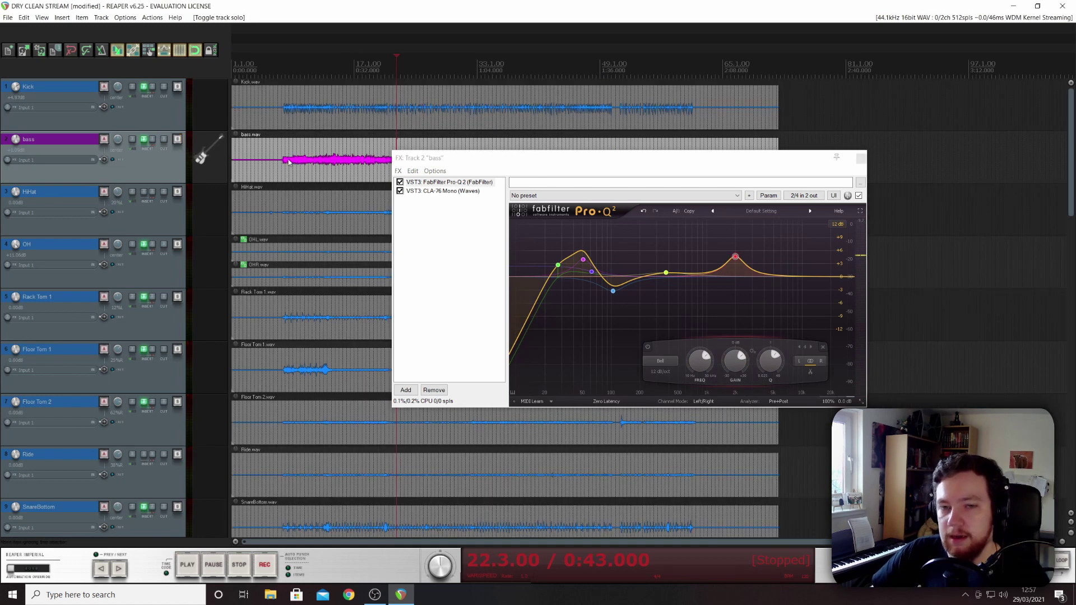
Step: Play the full mix from 0:27, close the bass effects window and look through the tracks down to vocal lead
left_click(336, 155)
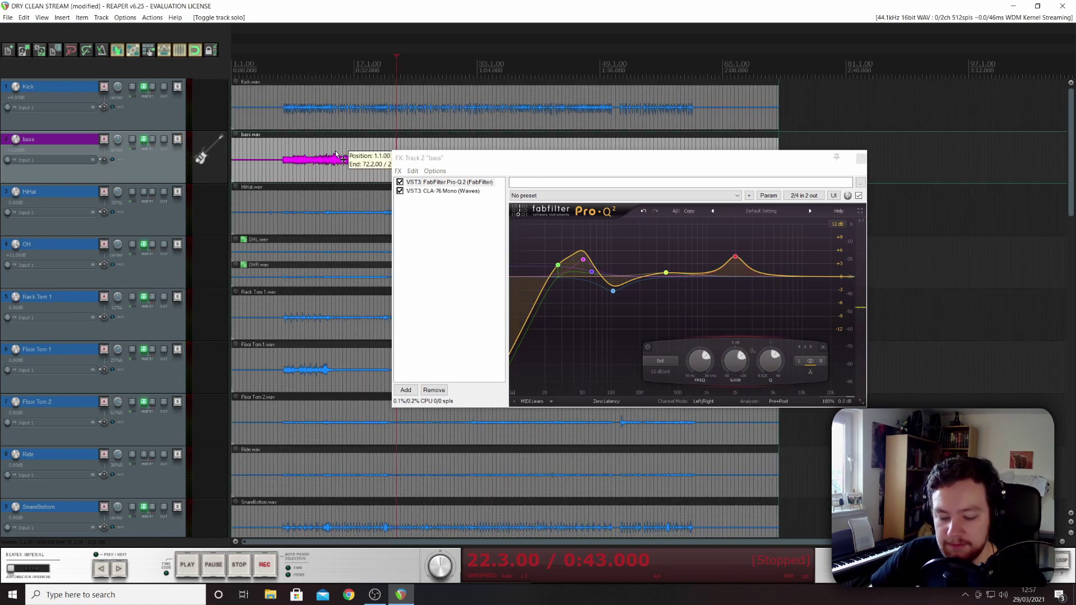
key("space")
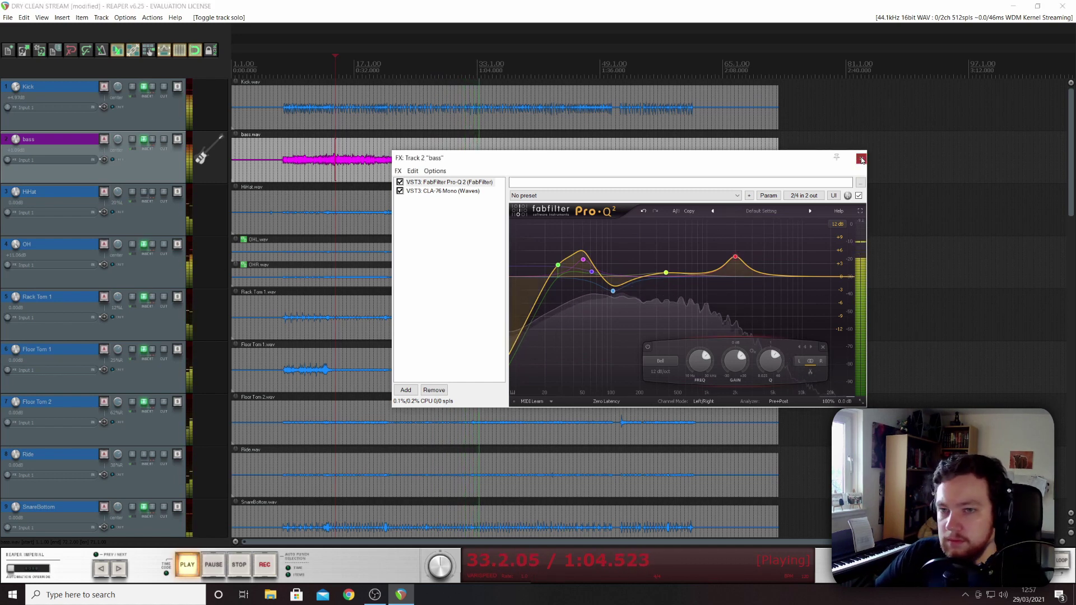
left_click(861, 160)
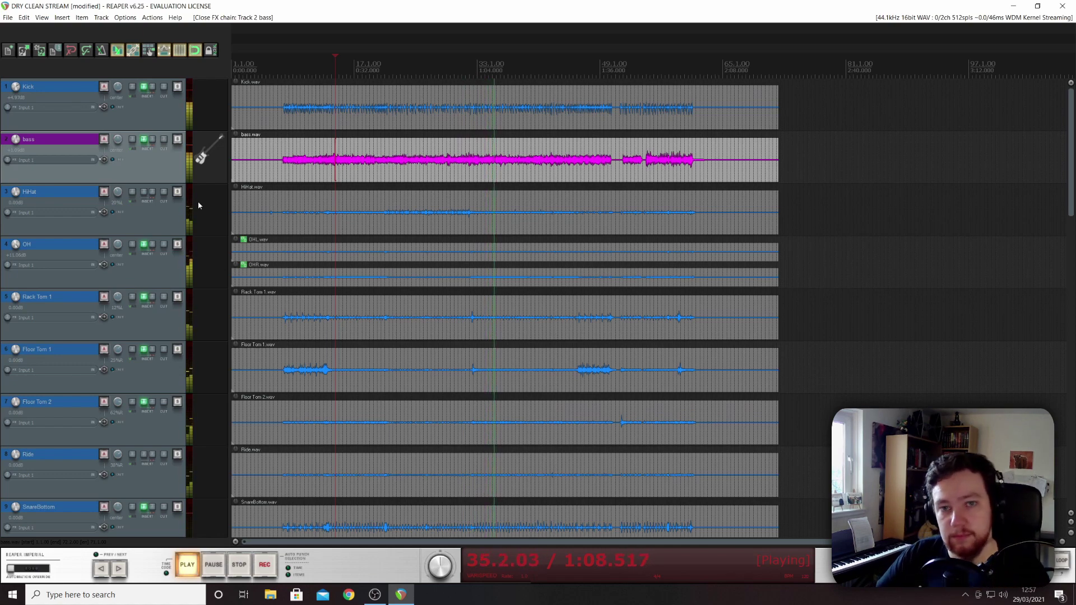
scroll(68, 277, "down", 15)
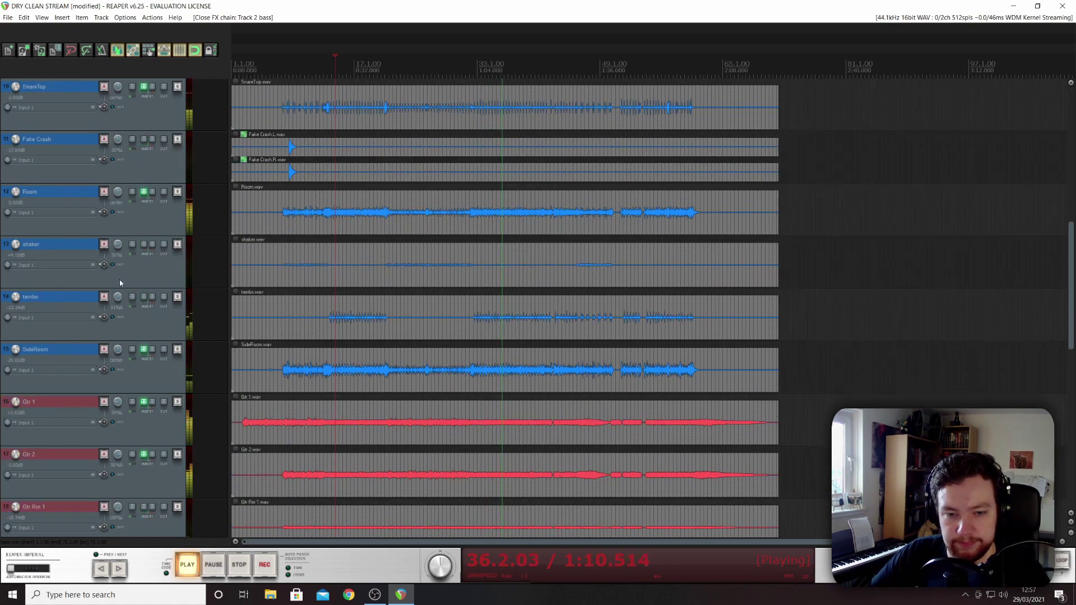
scroll(119, 280, "up", 3)
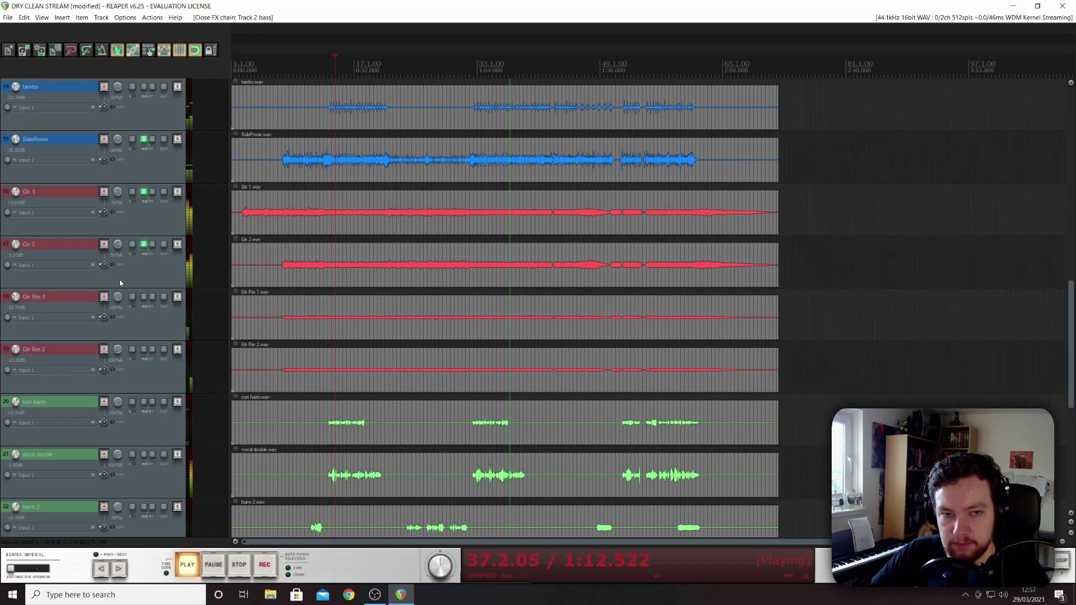
scroll(120, 280, "down", 7)
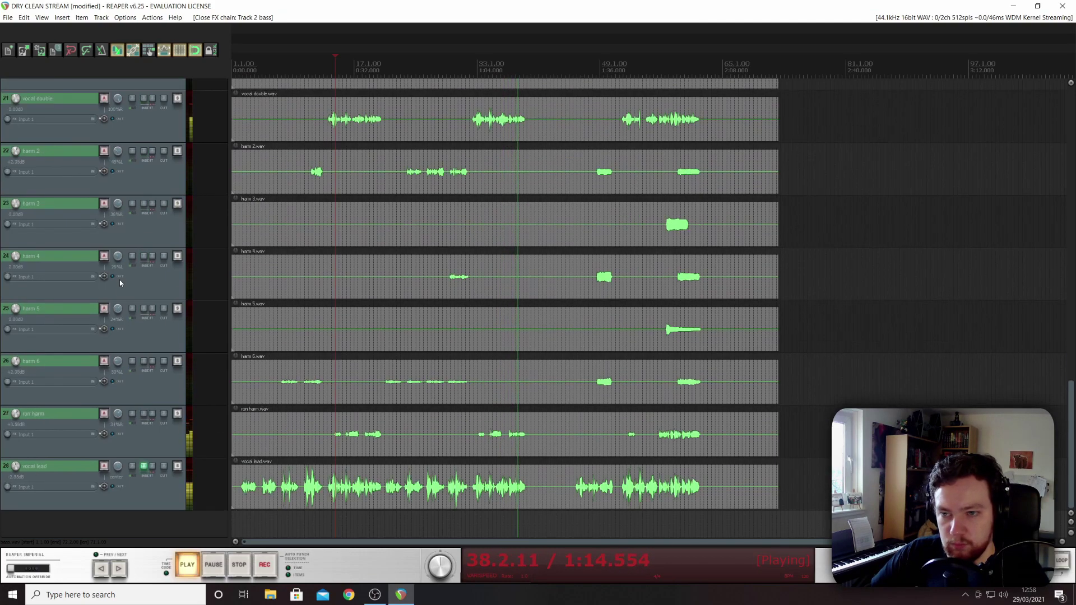
scroll(120, 278, "up", 20)
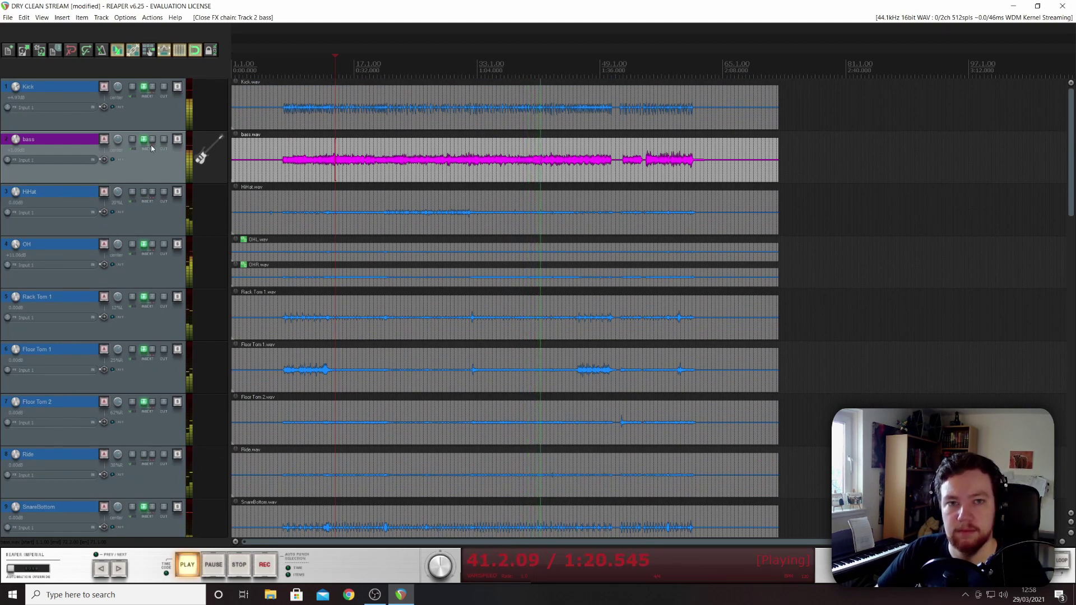
Step: Boost the kick's high Pro-Q 2 band to about +8 dB near 3.6 kHz, close its effects window and stop playback
left_click(144, 88)
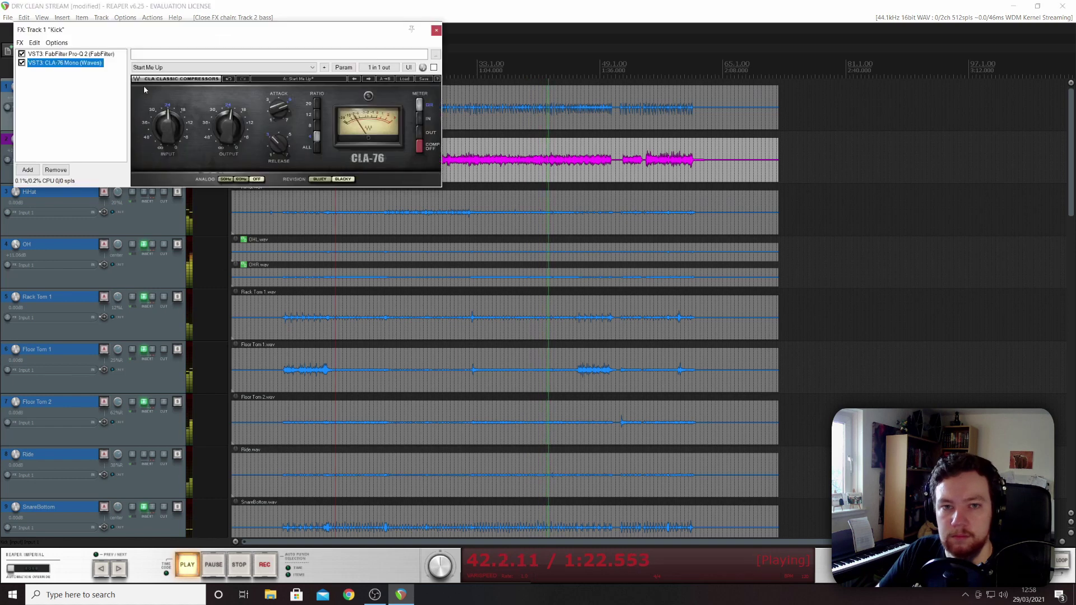
left_click(71, 54)
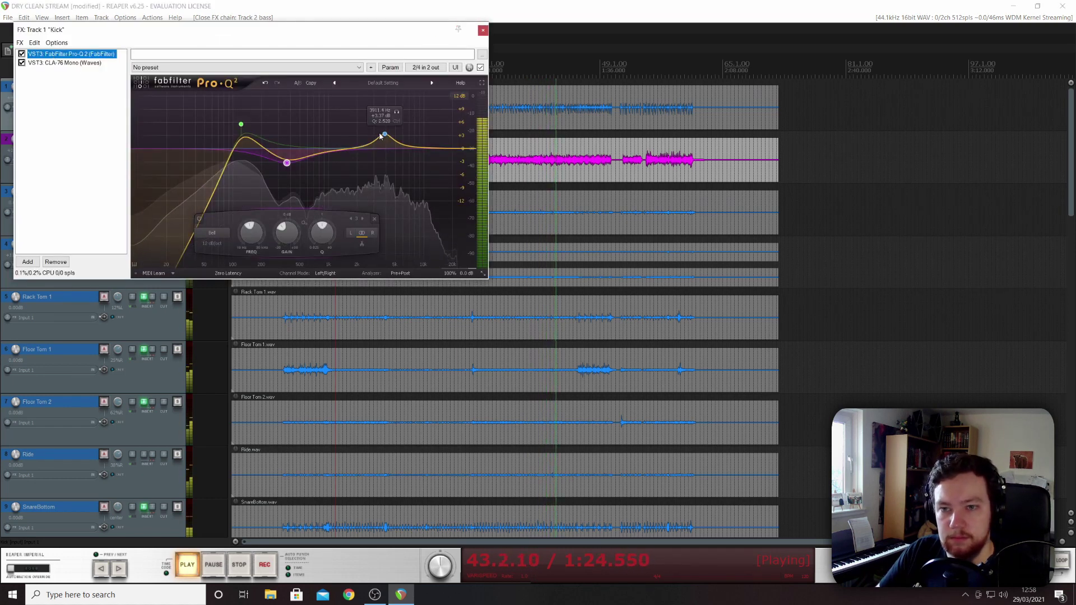
left_click_drag(382, 138, 382, 114)
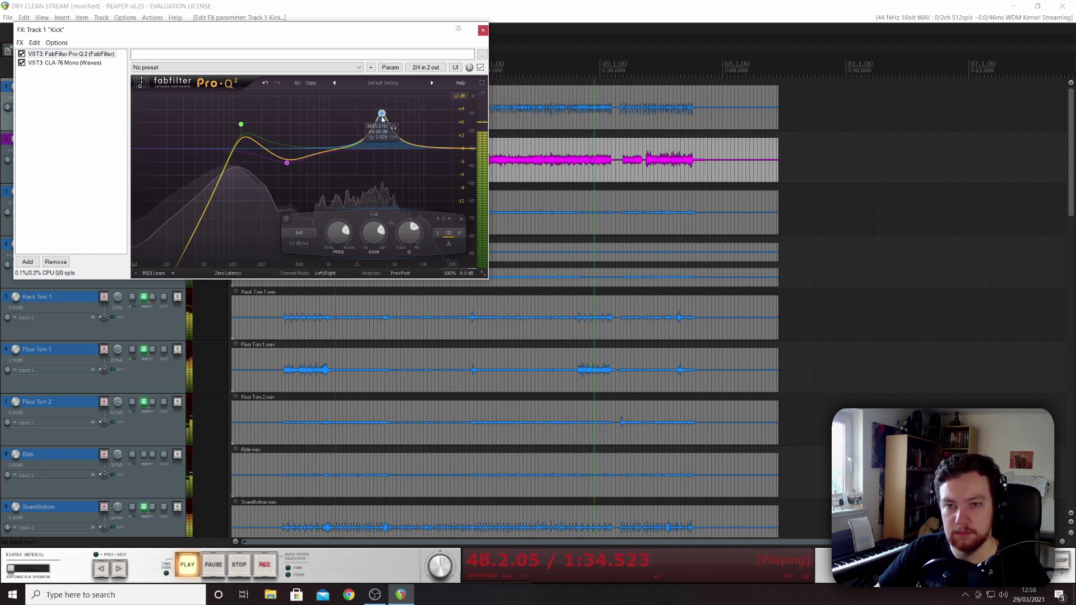
left_click(483, 31)
key("space")
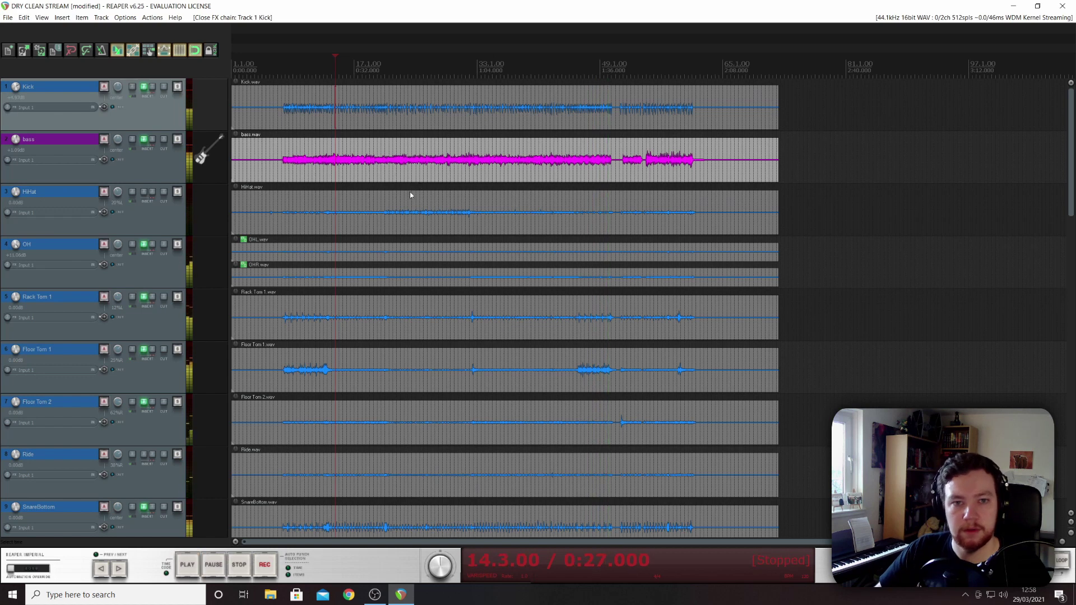
Step: Solo the bass track and add the C4 Mono (Waves) multiband compressor after CLA-76 in its effects chain
left_click(145, 141)
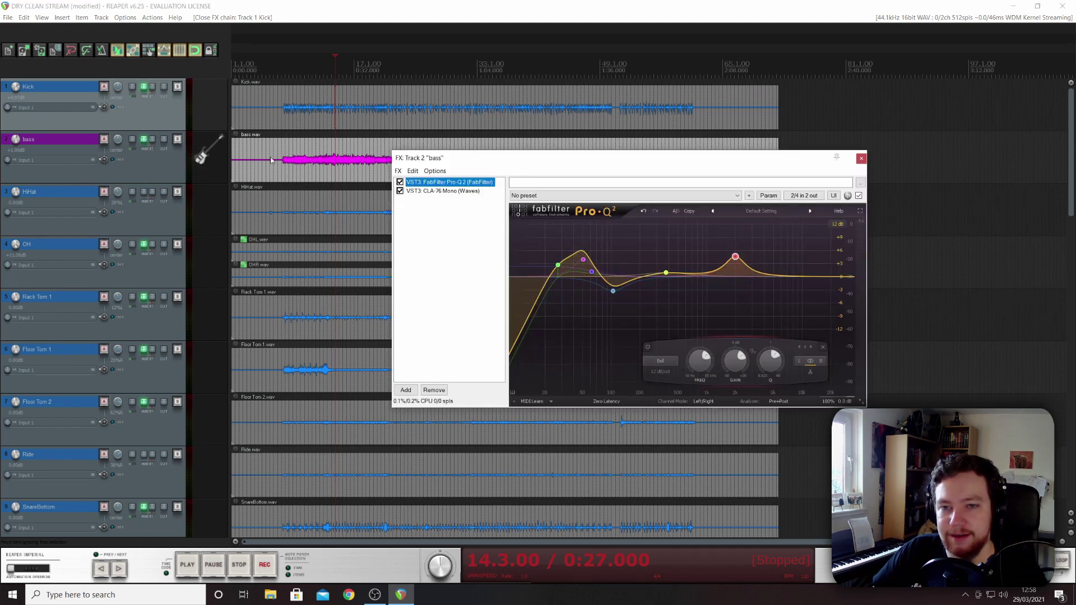
left_click(177, 139)
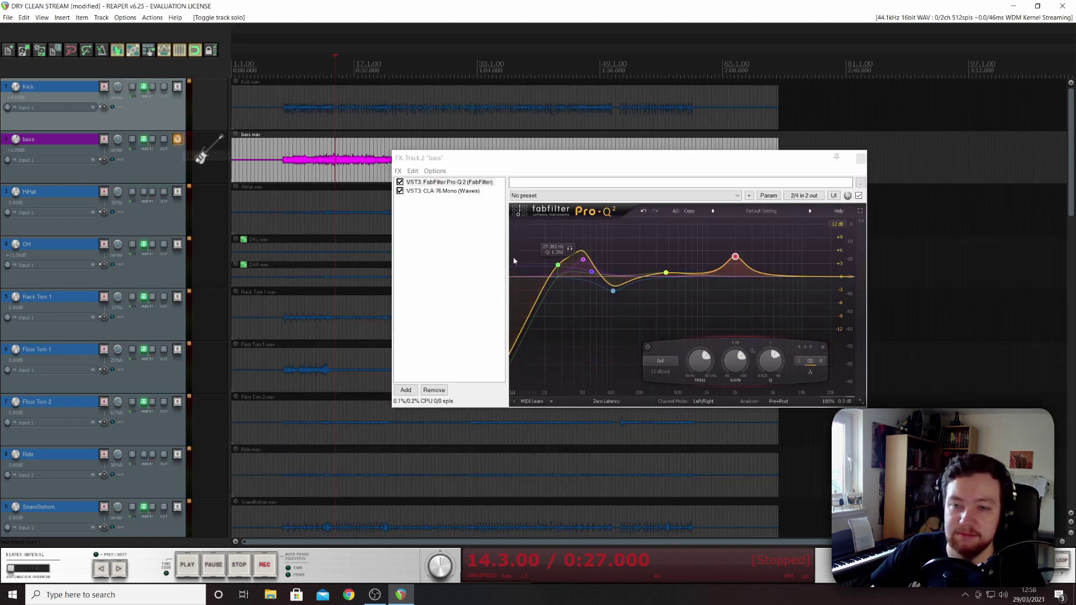
double_click(446, 250)
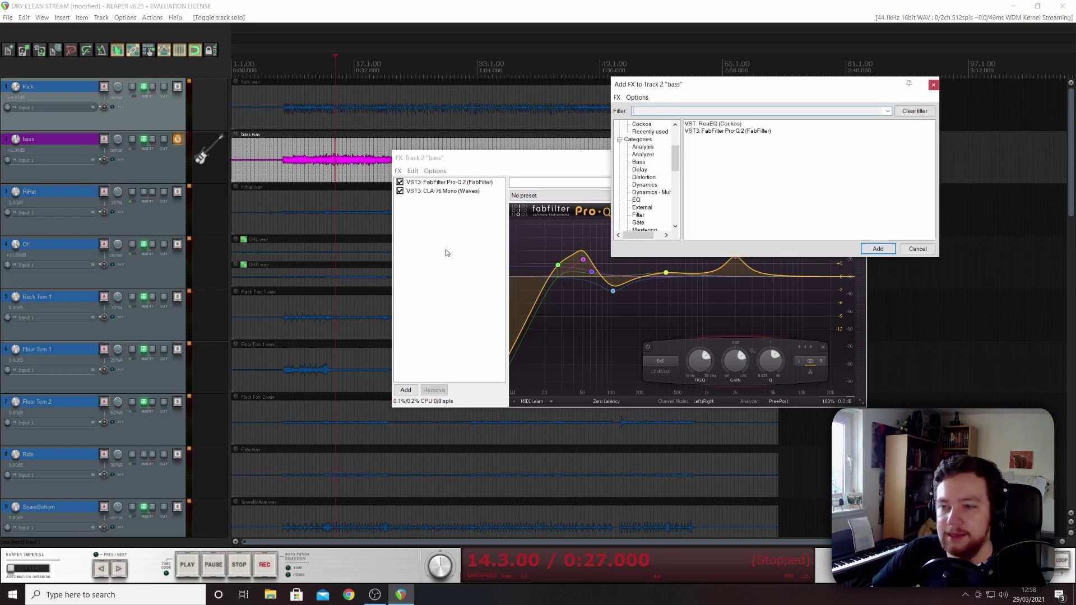
left_click(663, 194)
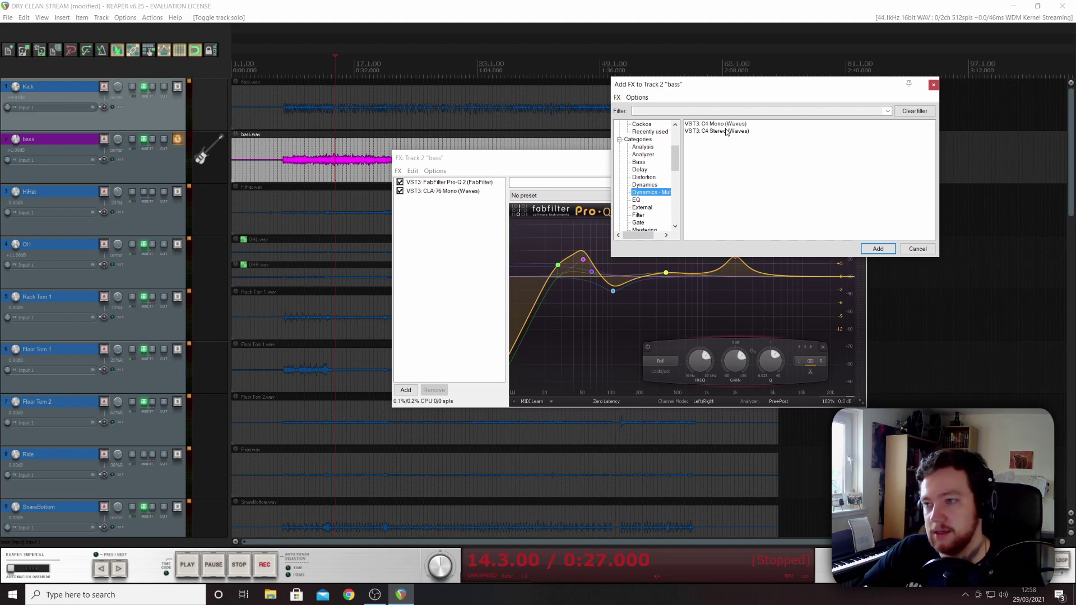
left_click(707, 124)
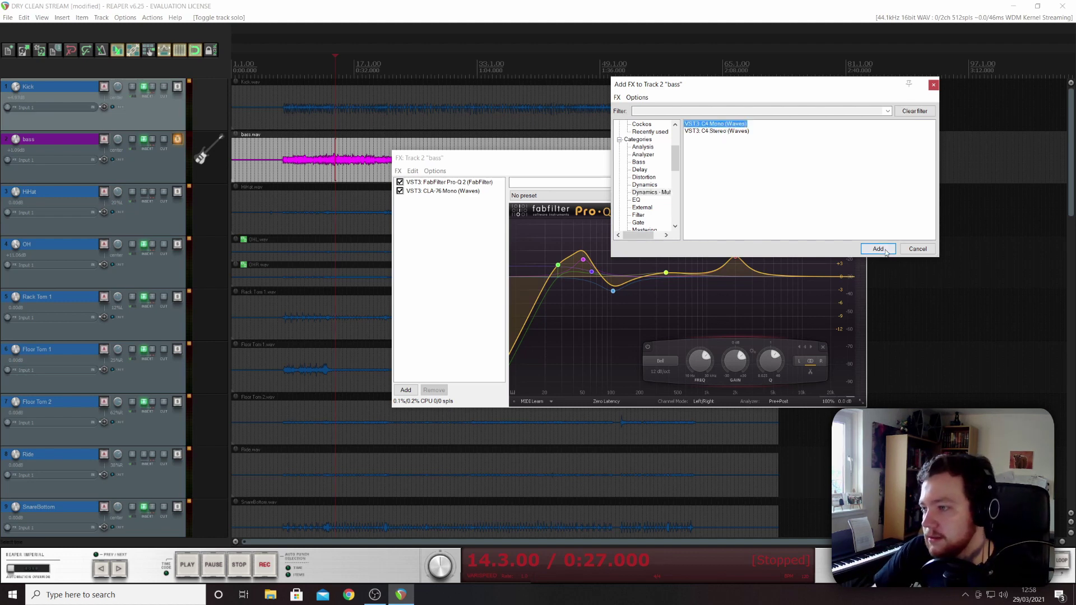
left_click(878, 249)
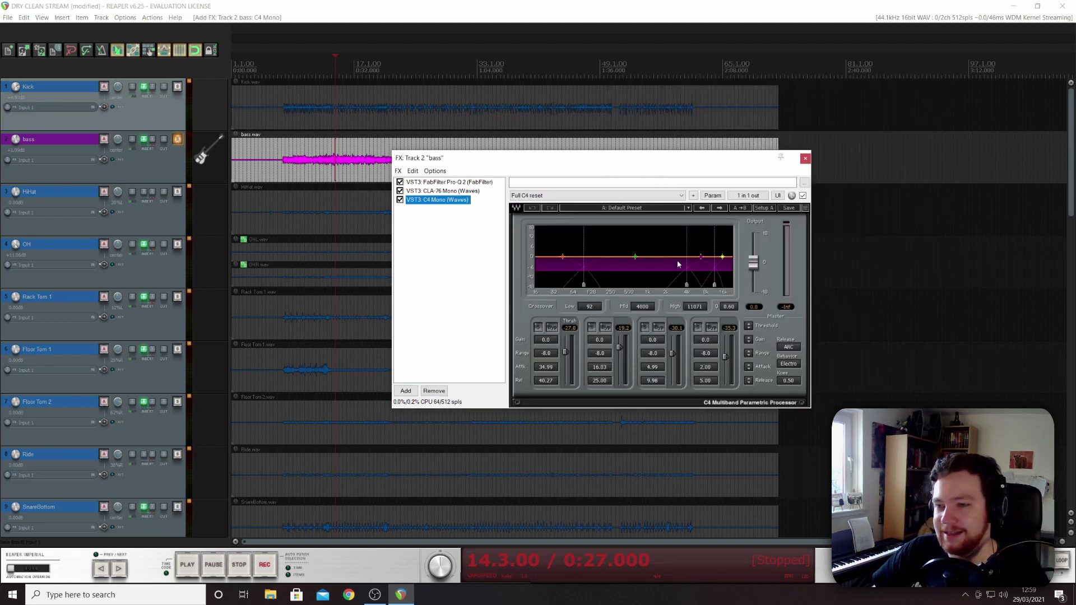
Step: Bypass C4's three upper bands and, with the soloed bass playing, set the low band's threshold to about -28.8
left_click(605, 328)
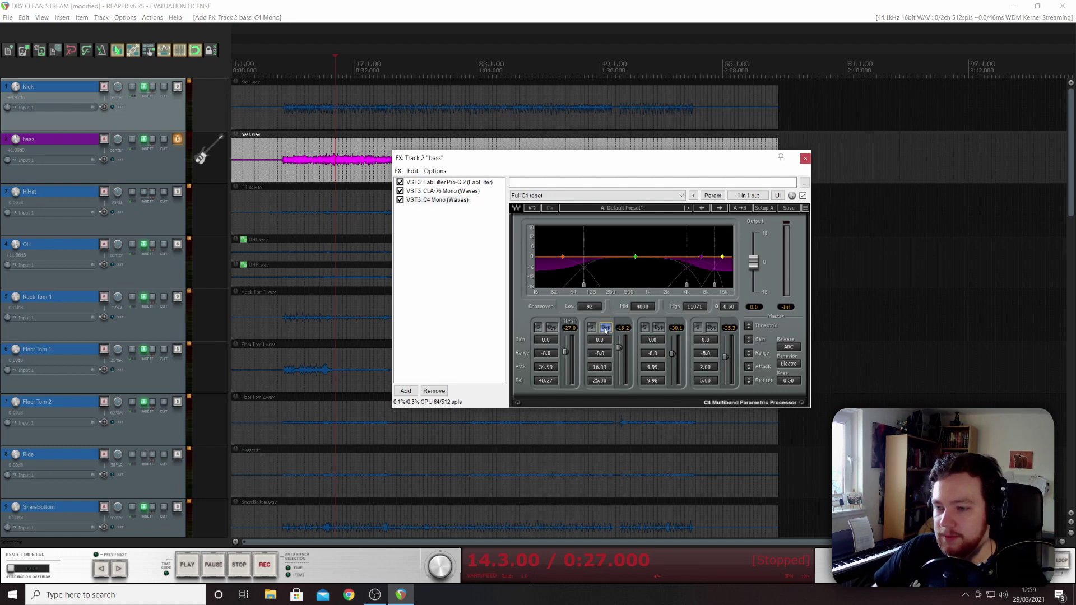
left_click(659, 327)
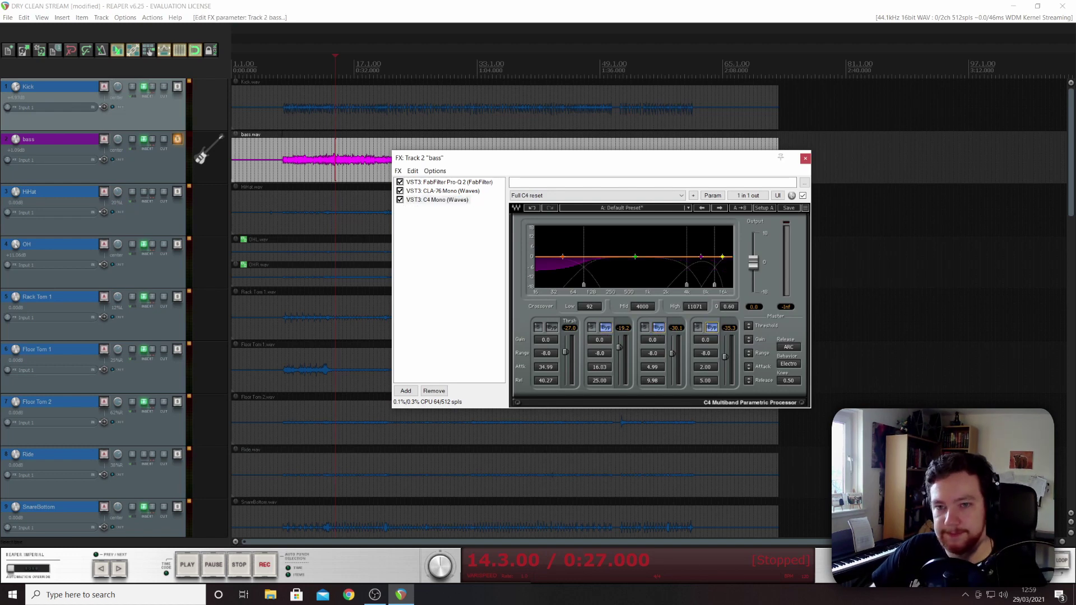
key("space")
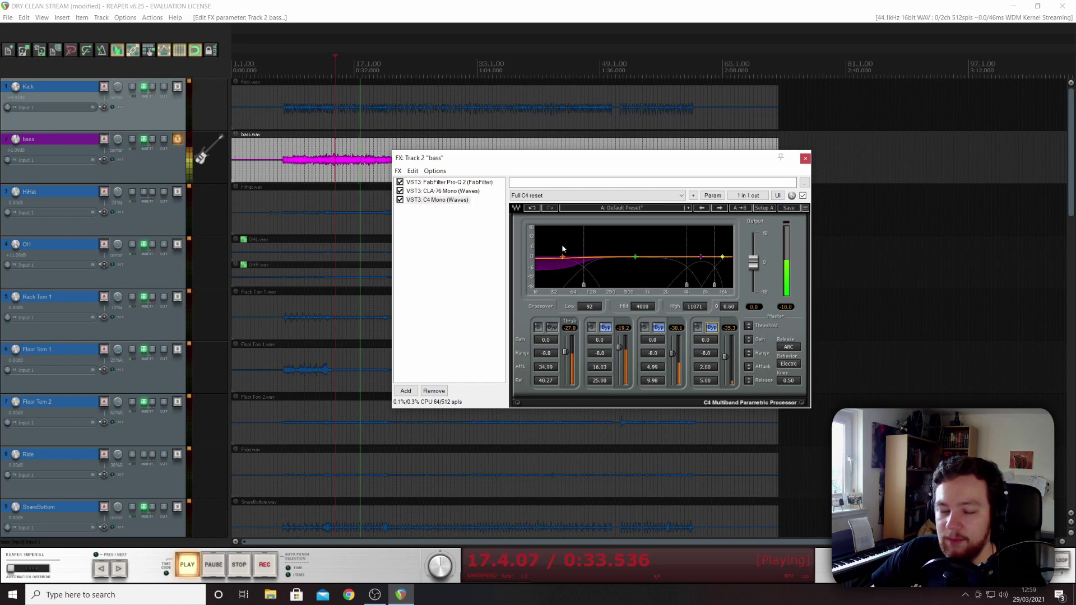
left_click_drag(566, 352, 566, 383)
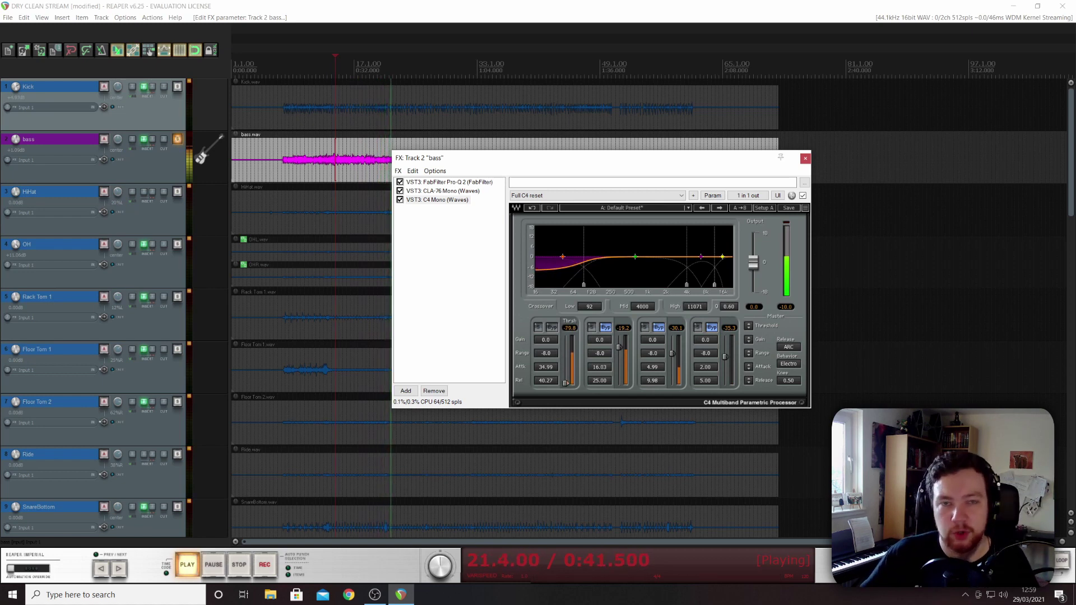
left_click_drag(566, 384, 566, 353)
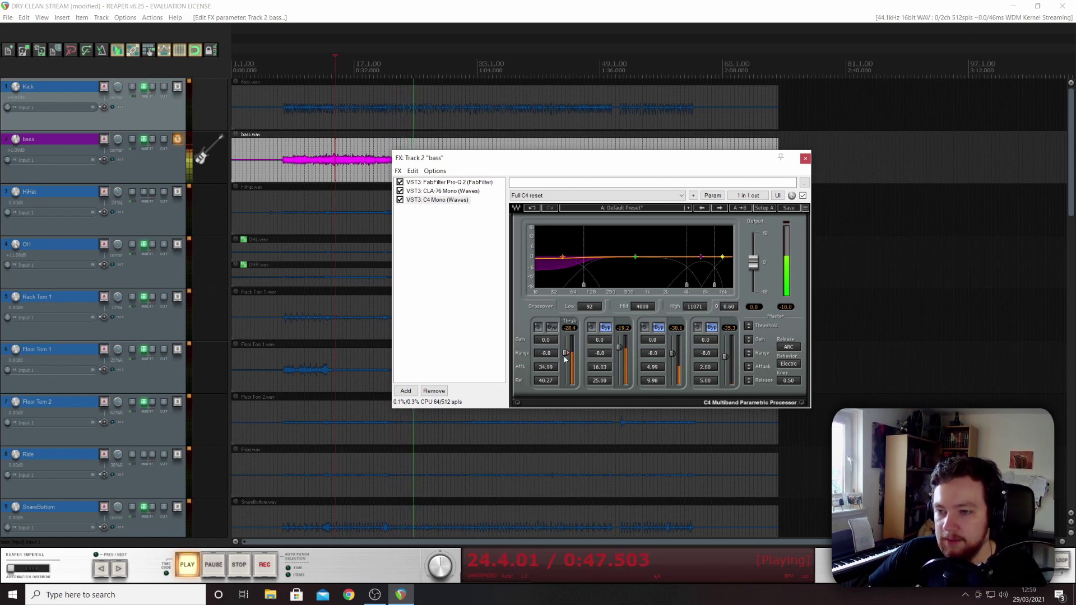
Step: Lower C4's low-band threshold to about -29.4 on the bass, then bypass the C4 Mono plug-in in the chain
left_click_drag(565, 359, 565, 360)
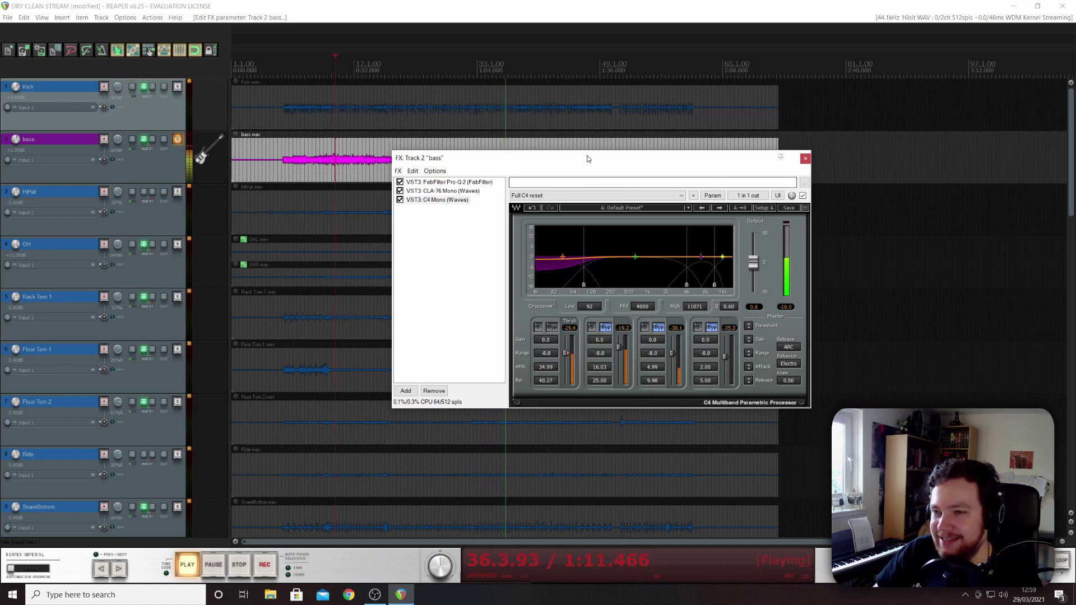
left_click_drag(588, 158, 734, 190)
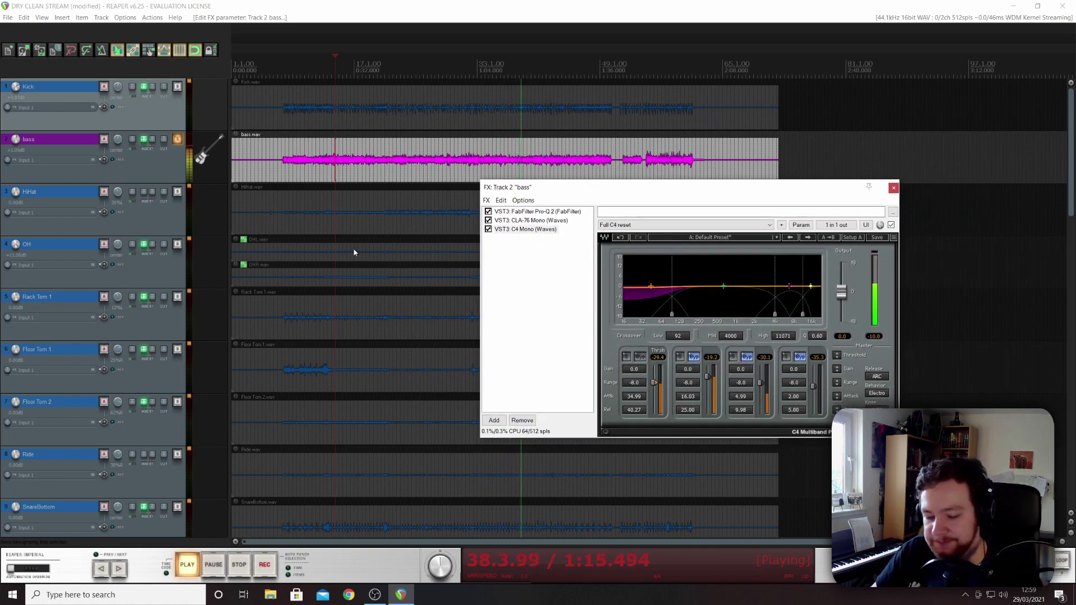
left_click(489, 229)
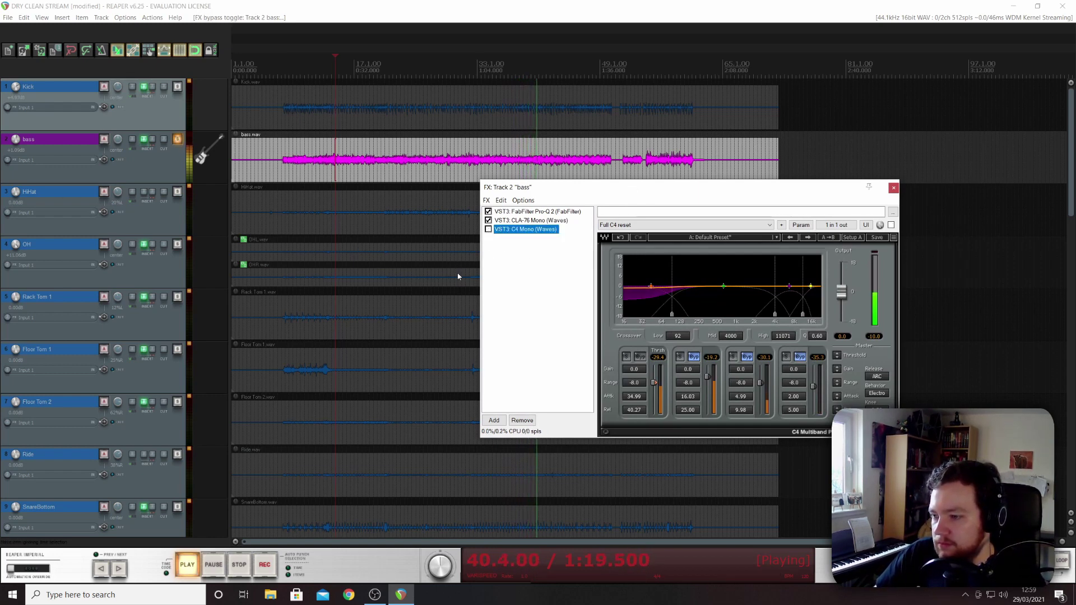
Step: Close the bass effects window, unsolo the bass to hear the full mix and stop playback
left_click(894, 189)
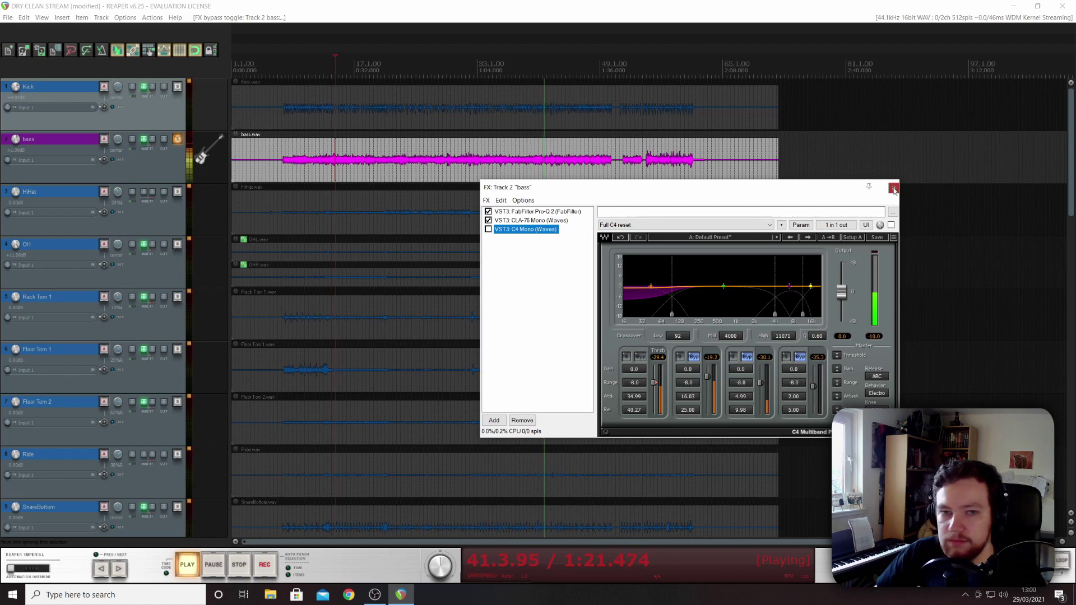
left_click(178, 139)
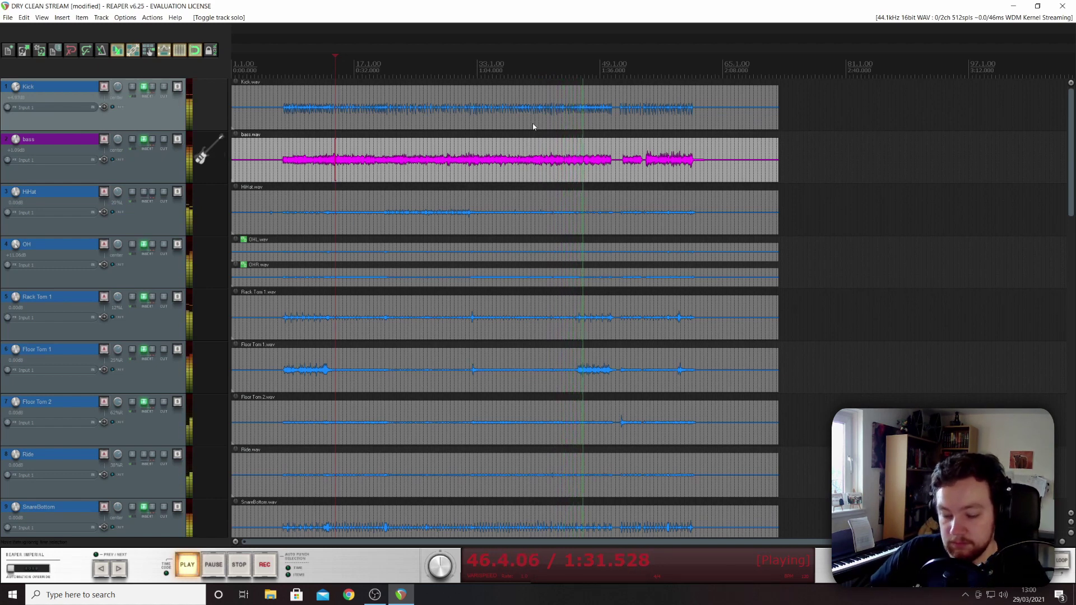
key("space")
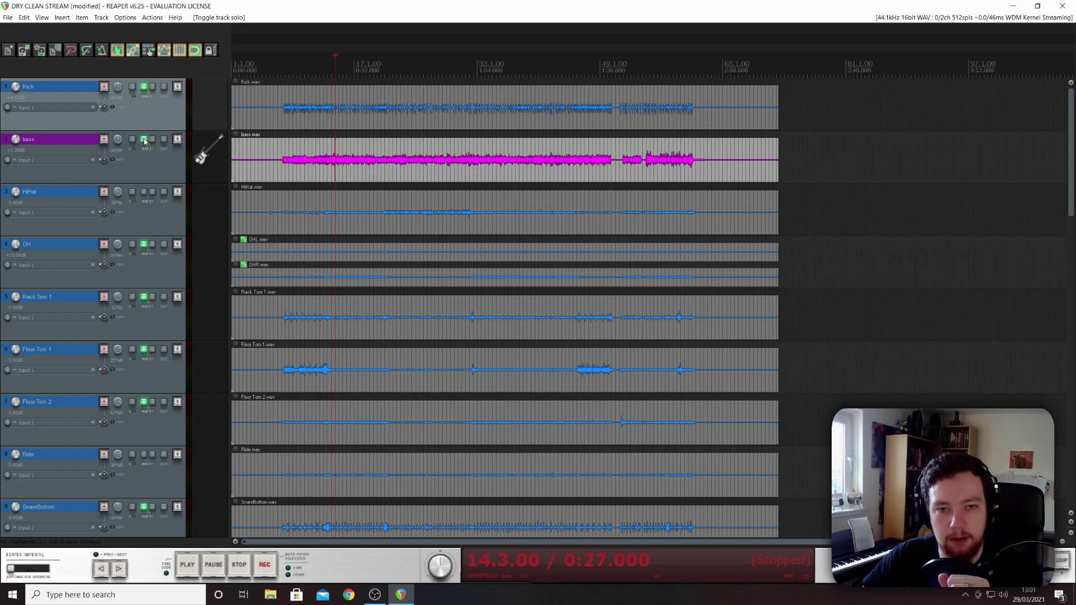
Step: Solo the bass, play it from 0:27 and add the RBass Mono (Waves) plug-in after C4 Mono in its effects chain
mouse_move(144, 141)
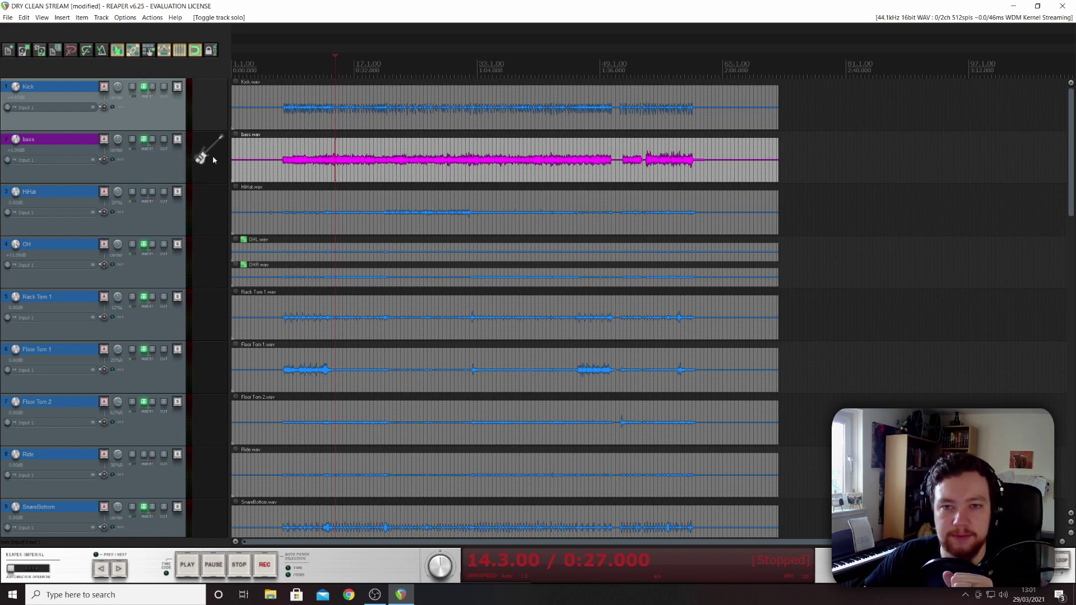
left_click(177, 140)
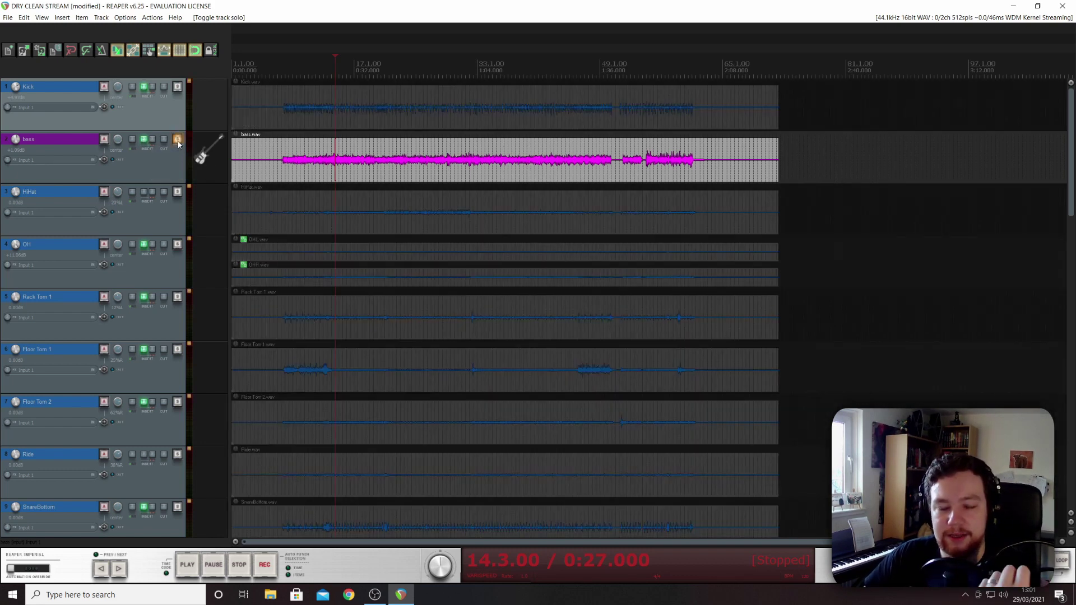
mouse_move(143, 141)
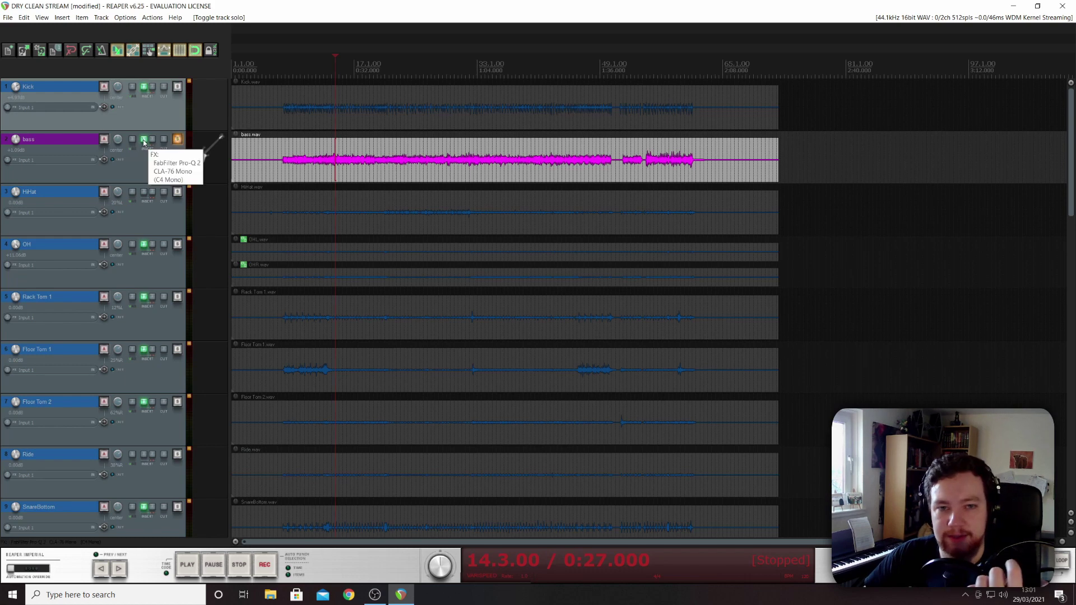
key("space")
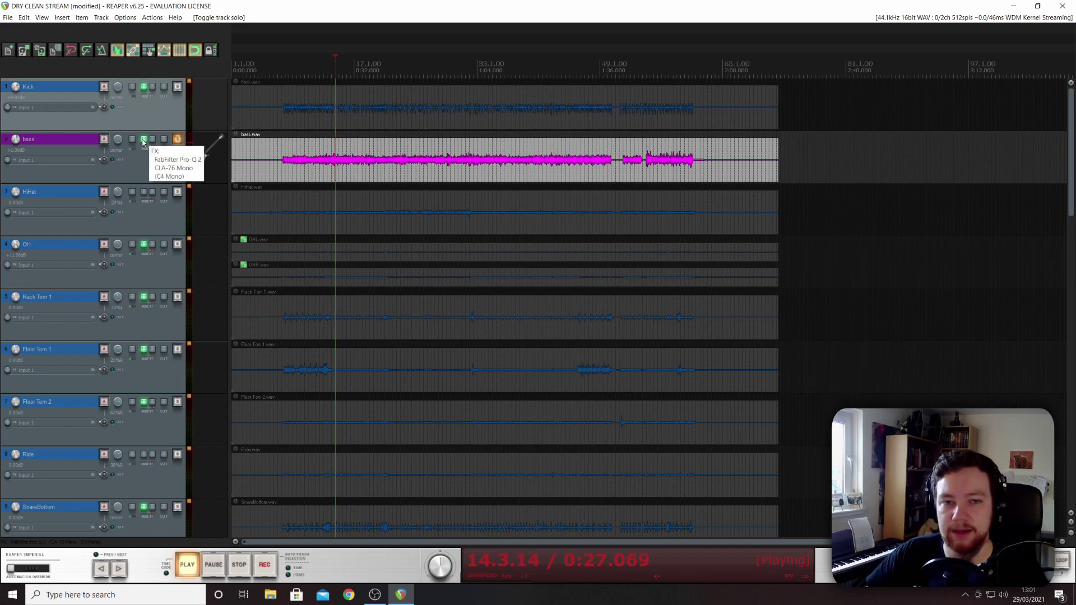
left_click(143, 142)
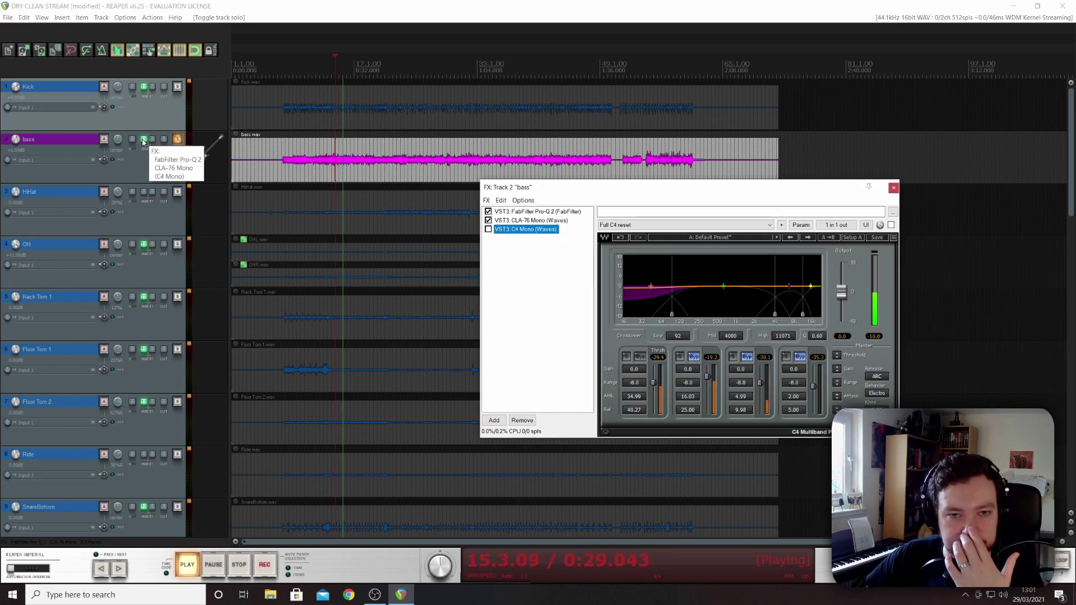
double_click(527, 288)
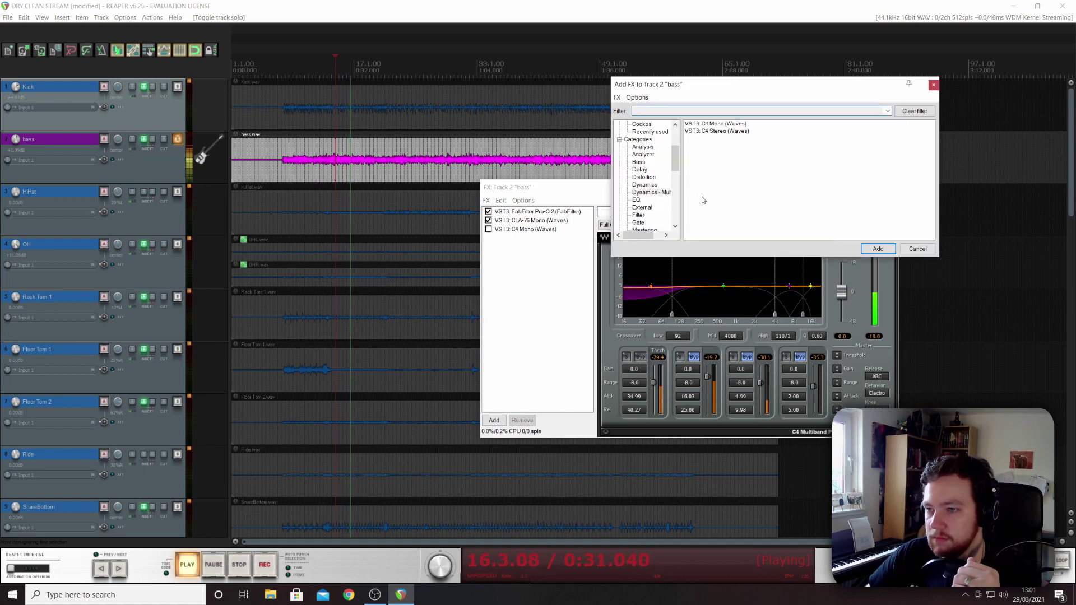
left_click_drag(675, 162, 678, 219)
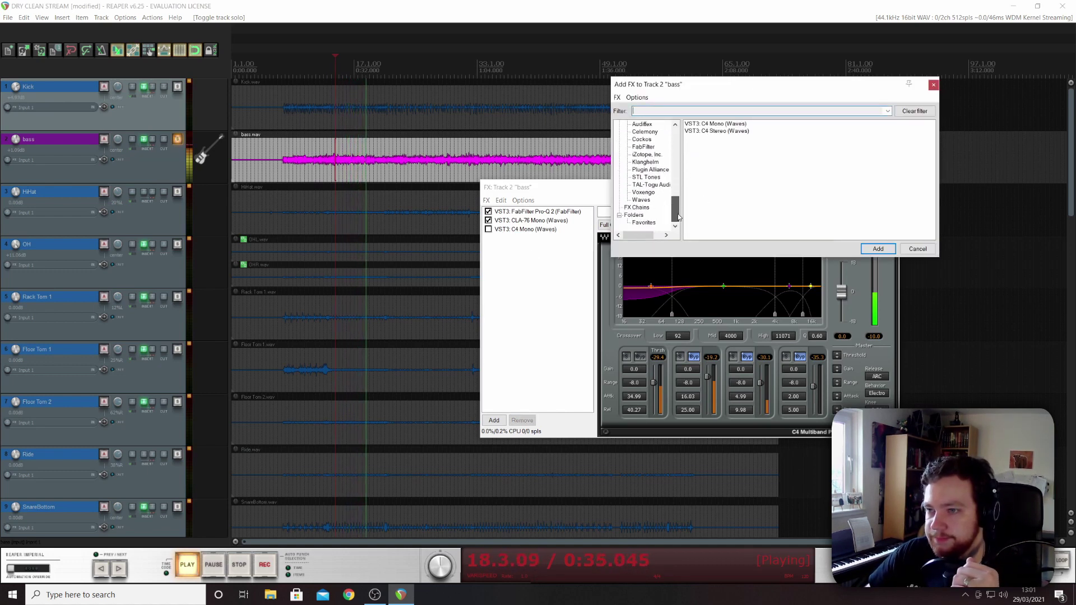
left_click(642, 200)
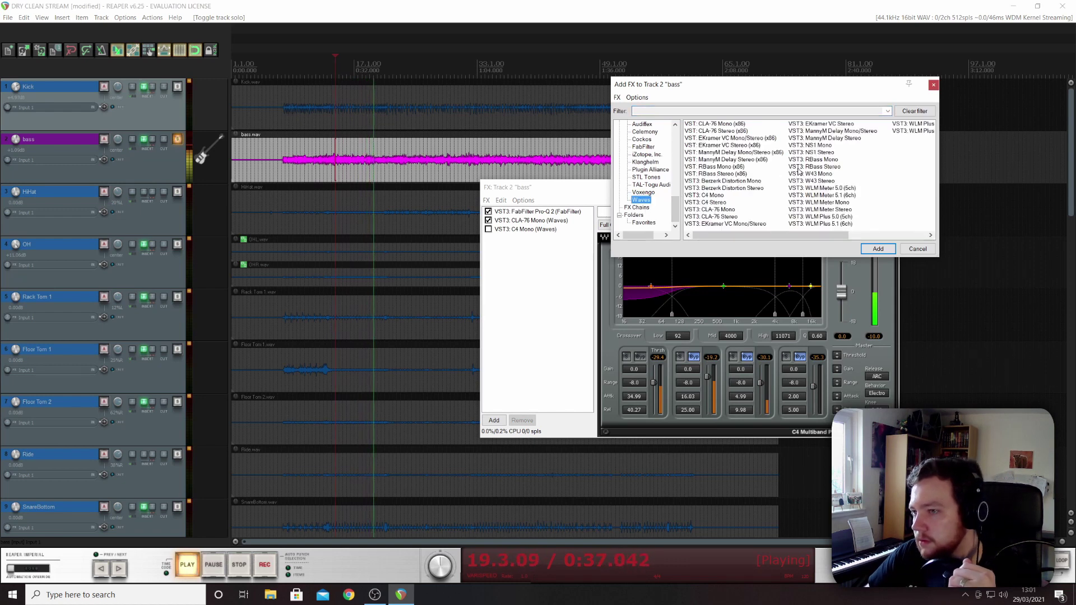
left_click(818, 160)
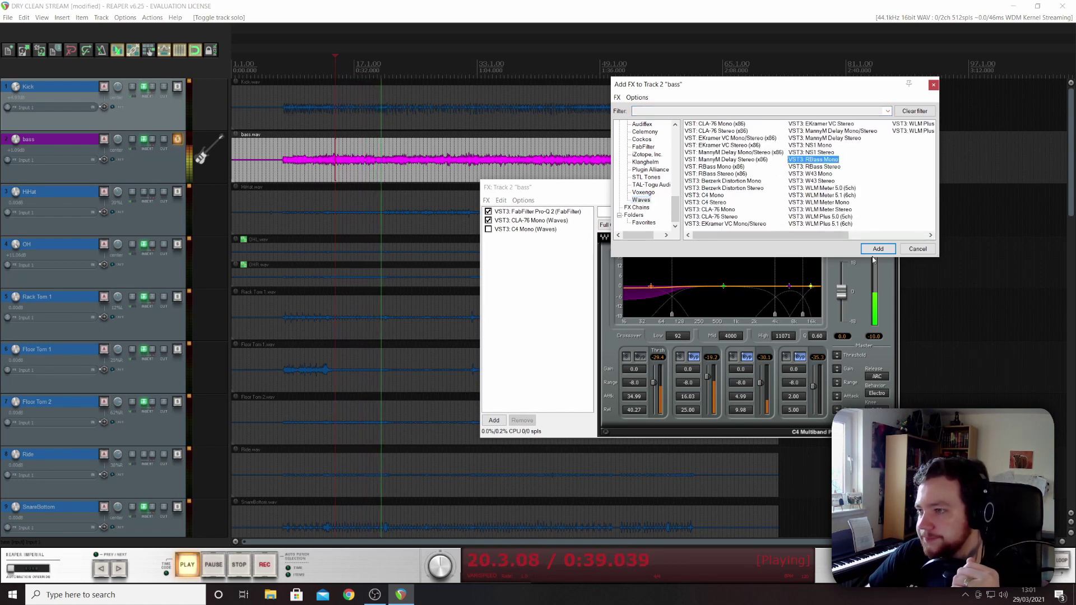
left_click(878, 249)
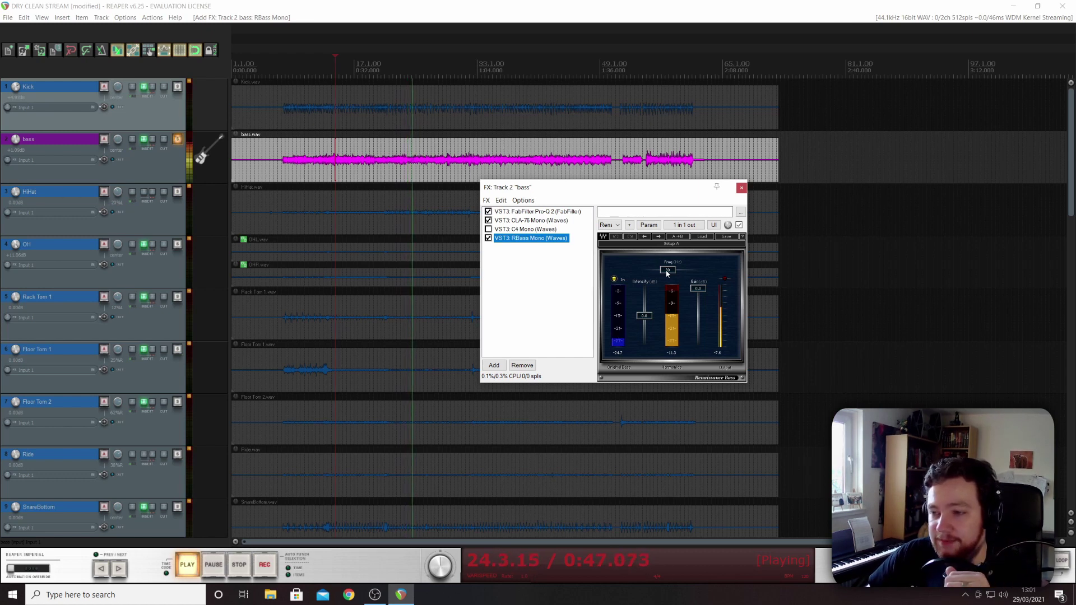
Step: Lower RBass's frequency on the bass to about 73 Hz, close its effects window and stop playback
mouse_move(667, 272)
left_mouse_down()
mouse_move(683, 271)
mouse_move(652, 271)
mouse_move(666, 271)
left_mouse_up()
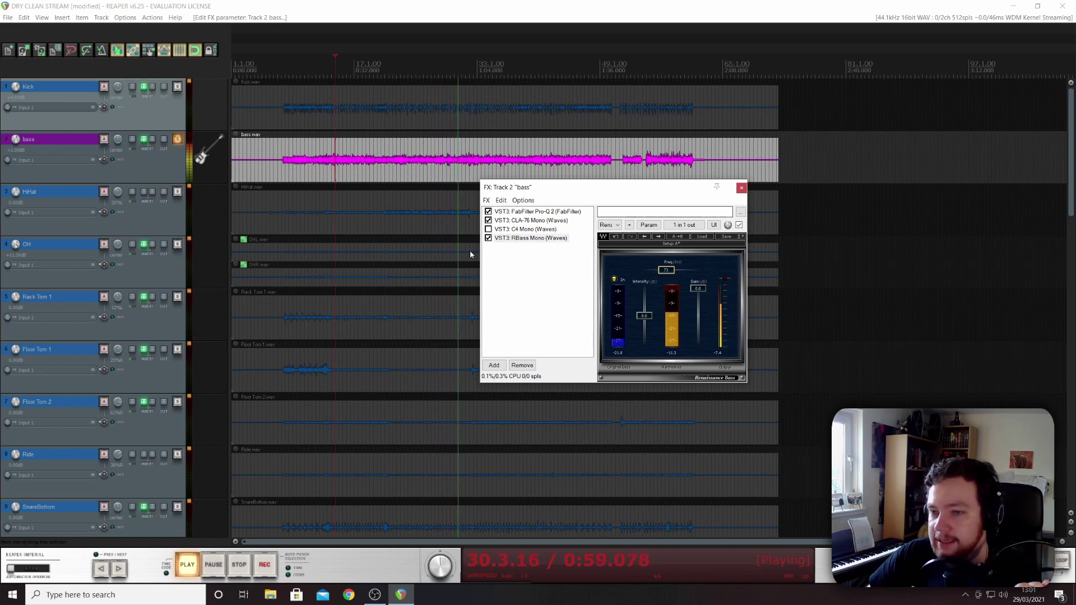
key("ctrl+b")
left_click(741, 187)
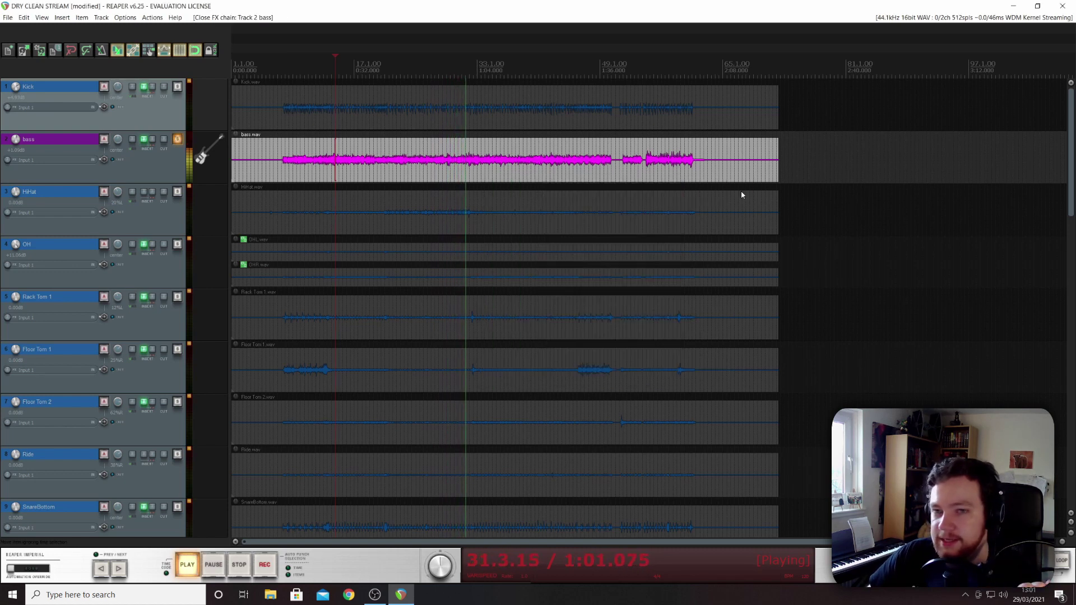
key("space")
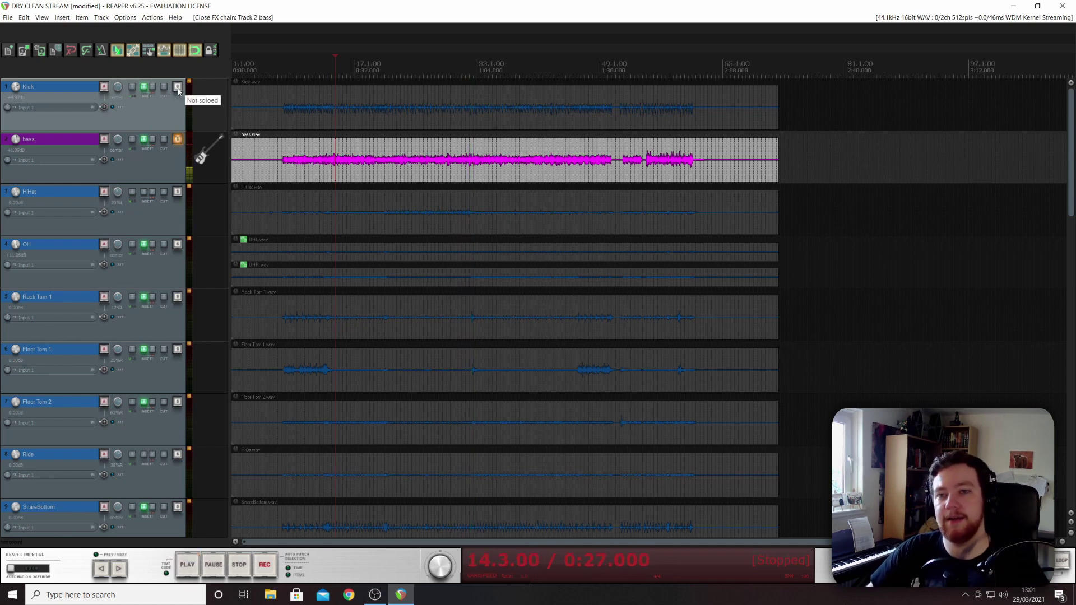
Step: Solo the kick alongside the bass, play from 0:27 and add RBass Mono (Waves) after CLA-76 in the kick's effects chain
left_click(177, 88)
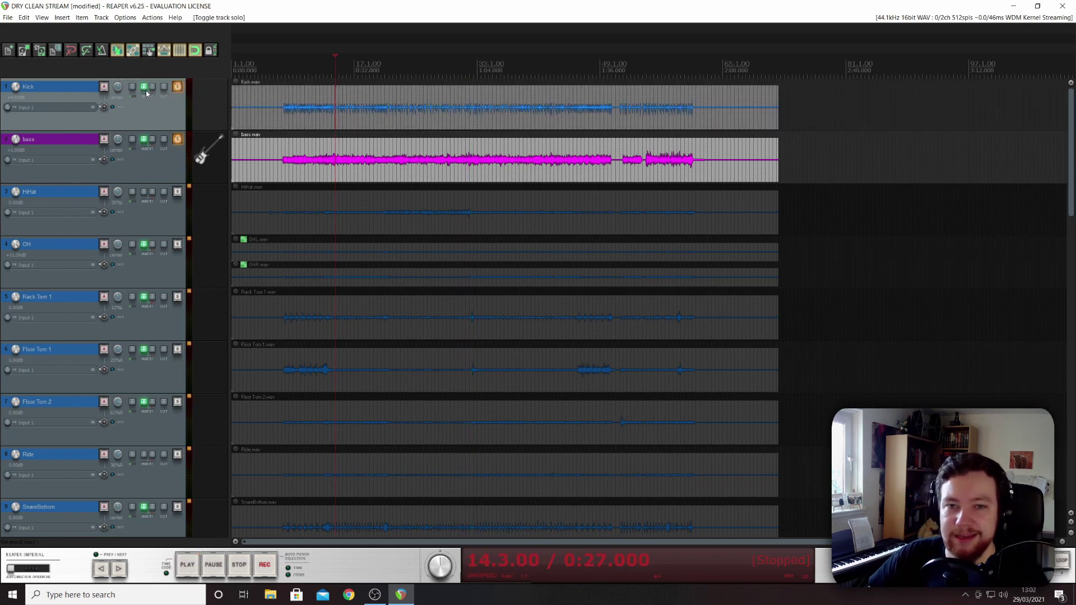
key("space")
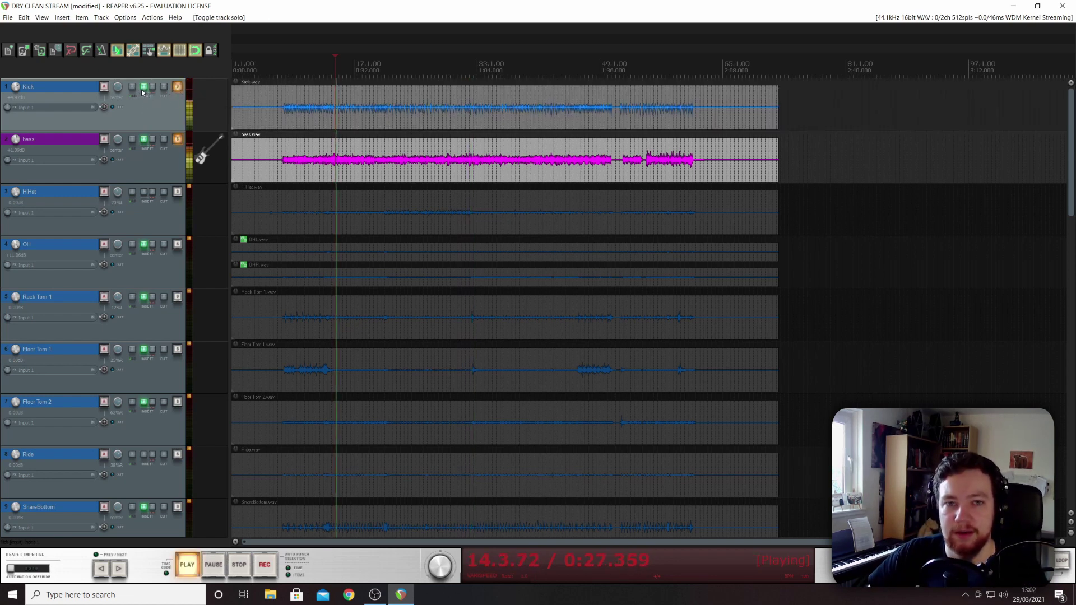
left_click(143, 88)
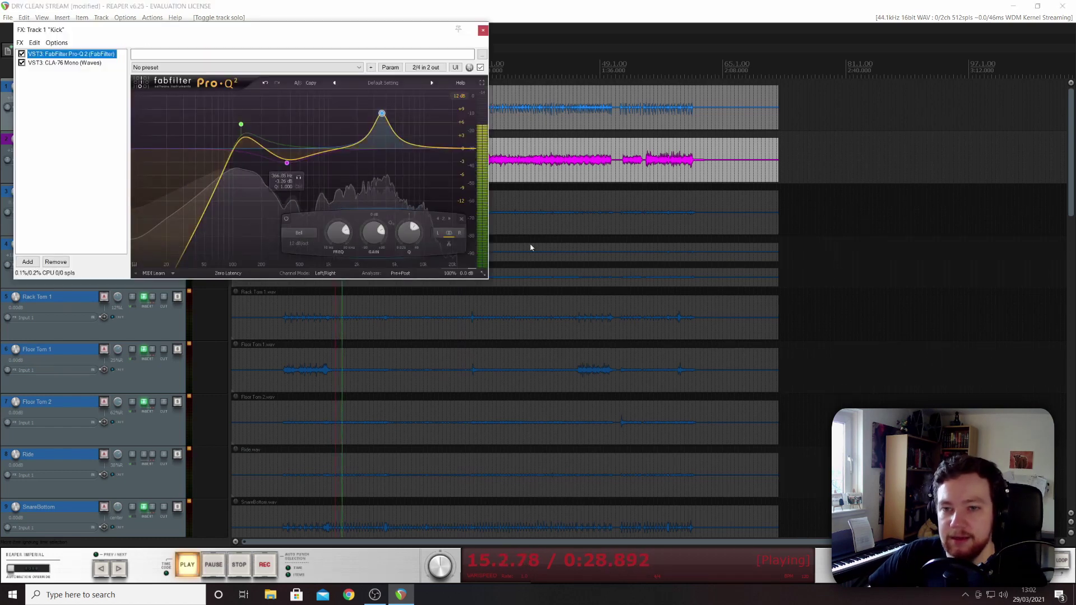
double_click(93, 120)
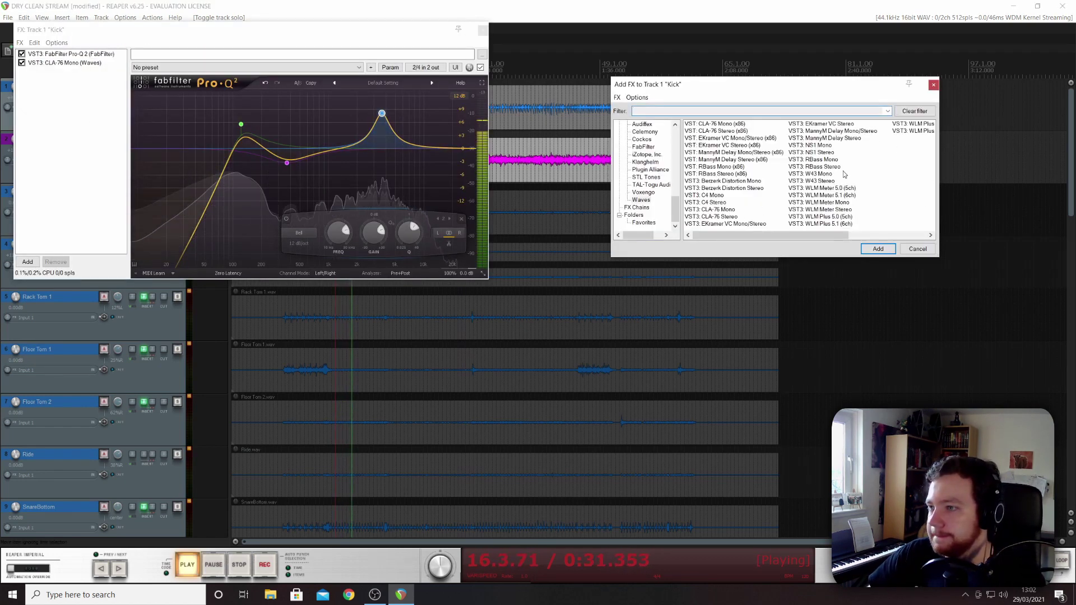
left_click(813, 160)
left_click(878, 249)
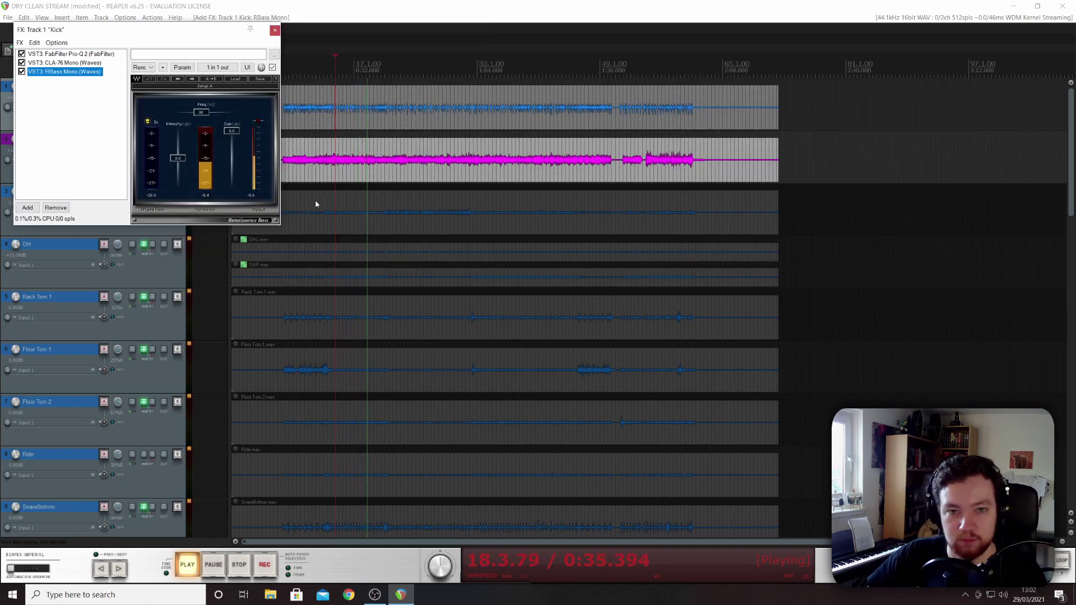
left_click_drag(197, 32, 429, 85)
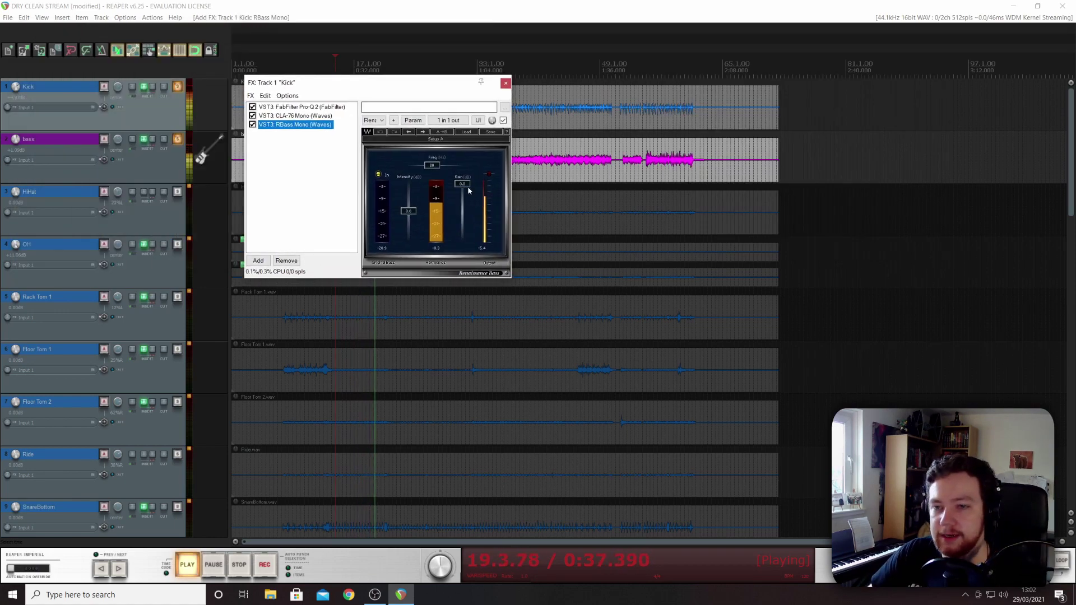
Step: Raise the kick's RBass intensity and lower its gain to about -7 dB, resetting the kick's clipped peak meter to check the level
left_click(410, 211)
left_click_drag(408, 211, 465, 195)
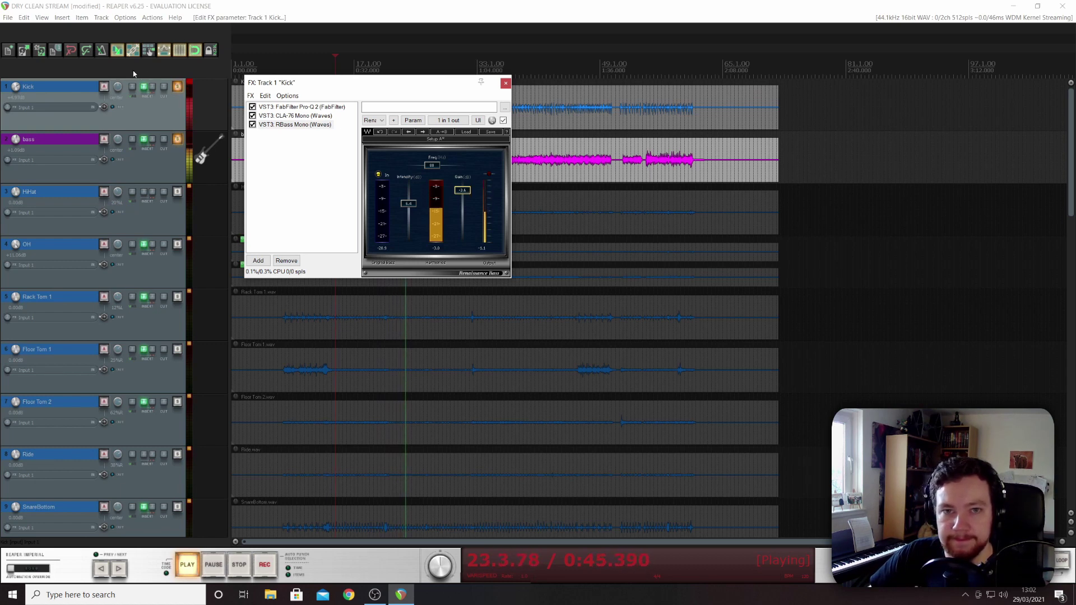
left_click(191, 86)
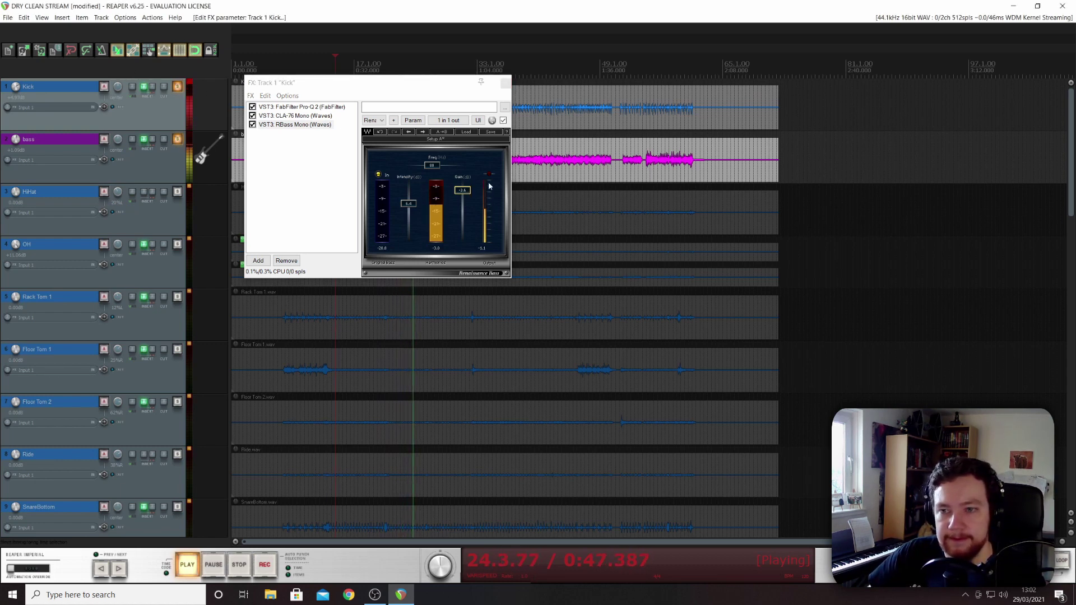
left_click_drag(463, 190, 462, 197)
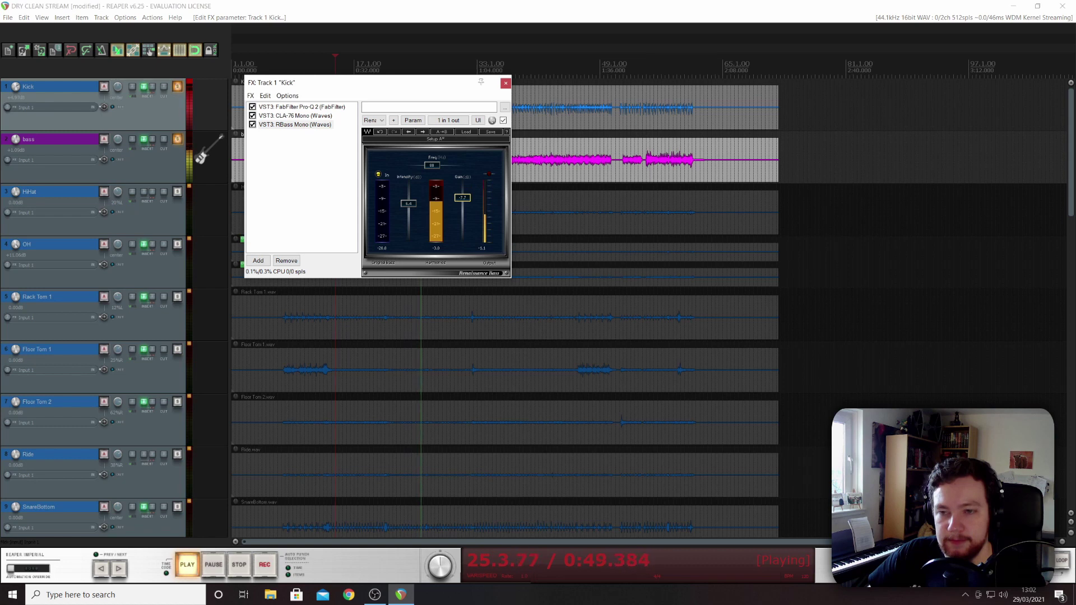
left_click(191, 85)
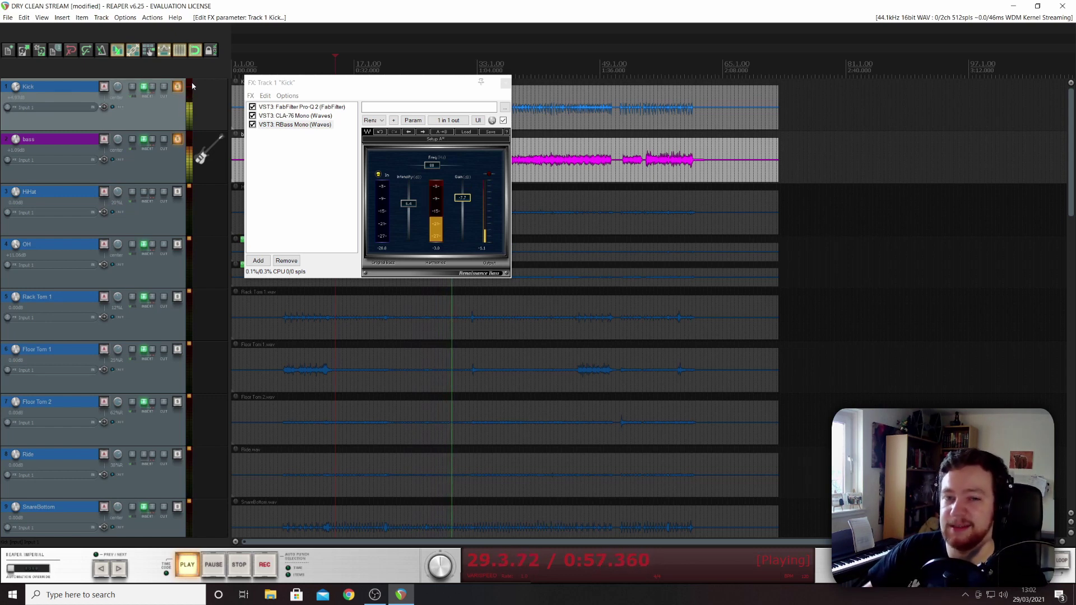
Step: Unsolo the bass and kick to hear the full mix, and bypass RBass Mono on the kick
left_click(177, 139)
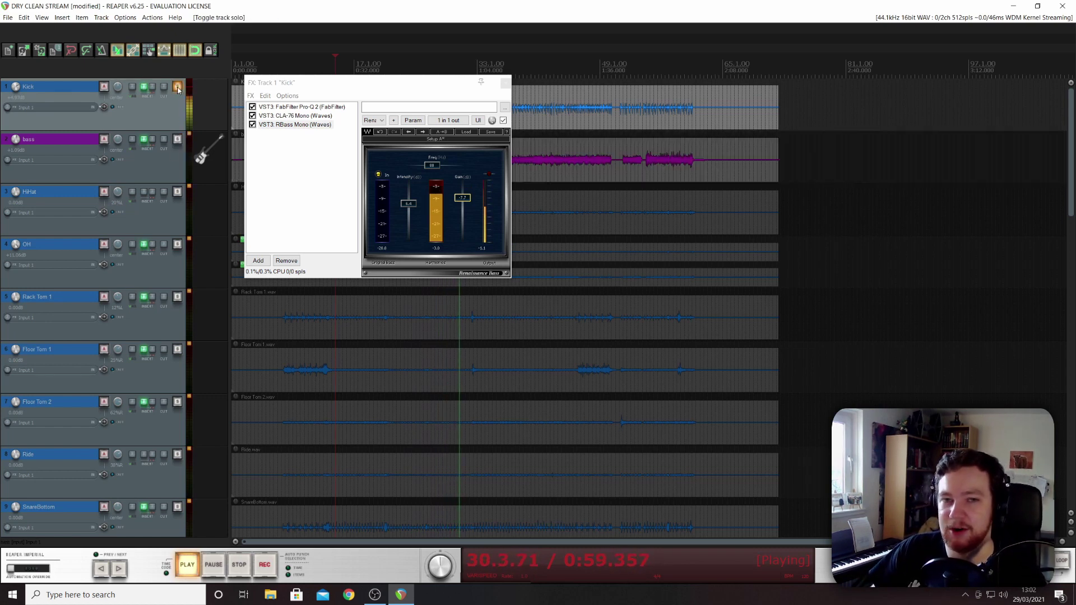
left_click(178, 87)
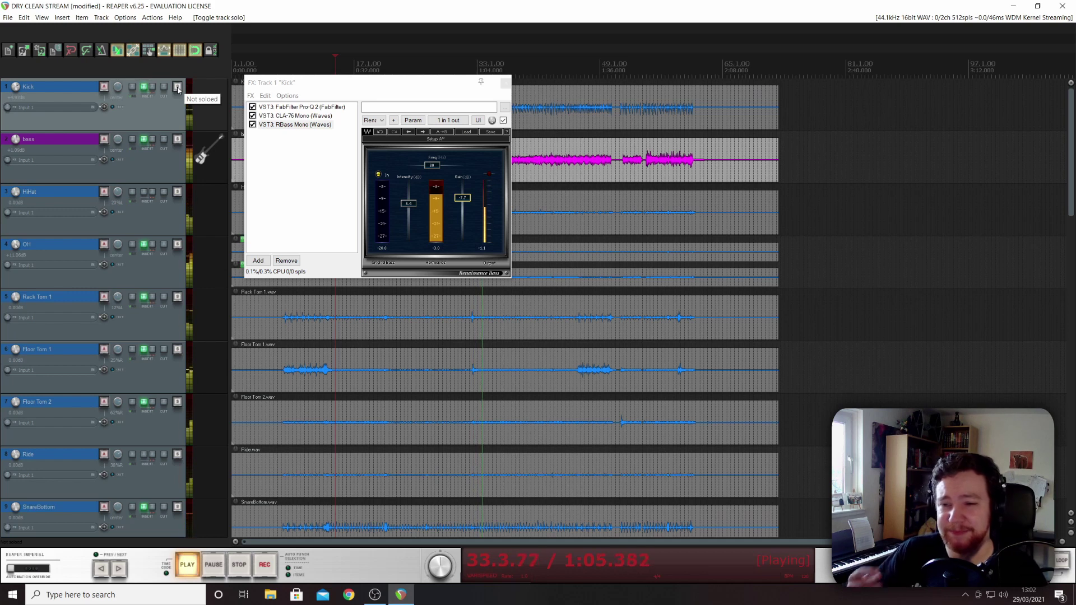
left_click(504, 121)
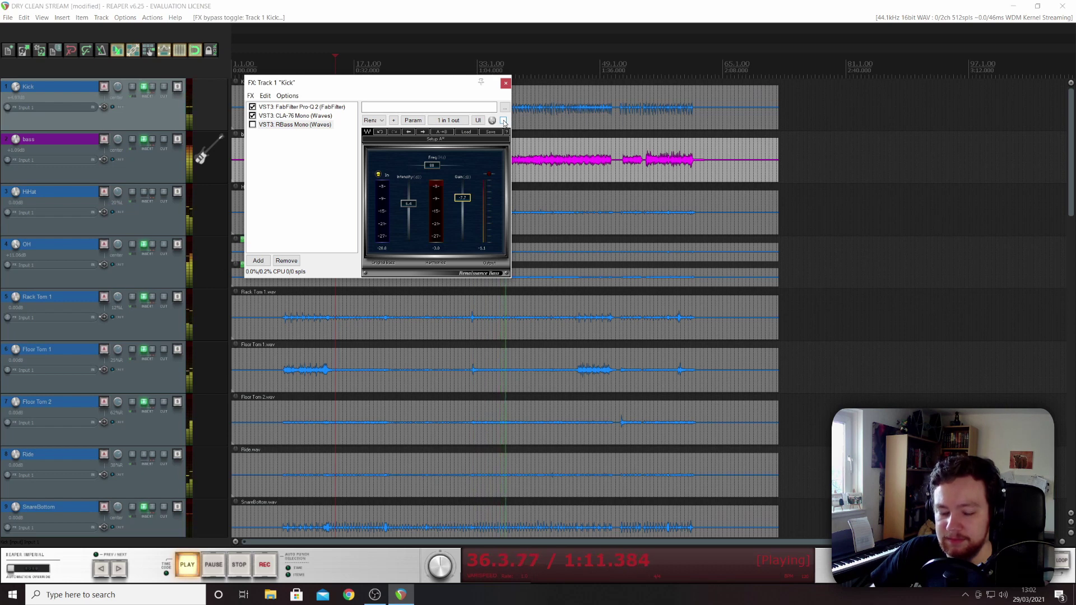
Step: Fine-tune the output level of the kick's CLA-76 compressor during playback, close the kick's effects window and stop playback
key("Up")
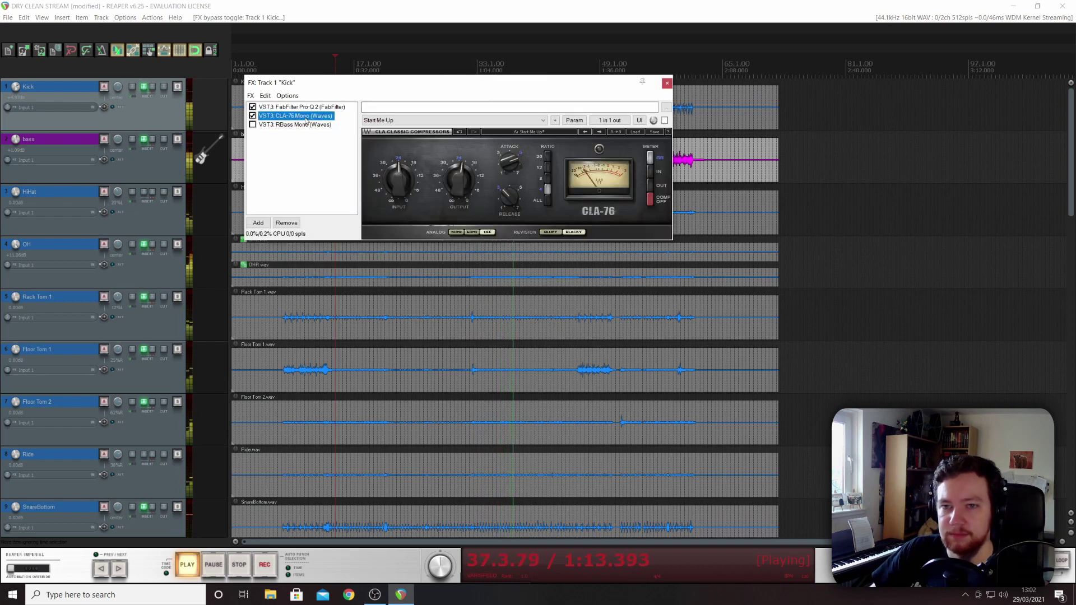
mouse_move(458, 182)
left_mouse_down()
mouse_move(459, 171)
mouse_move(458, 188)
left_mouse_up()
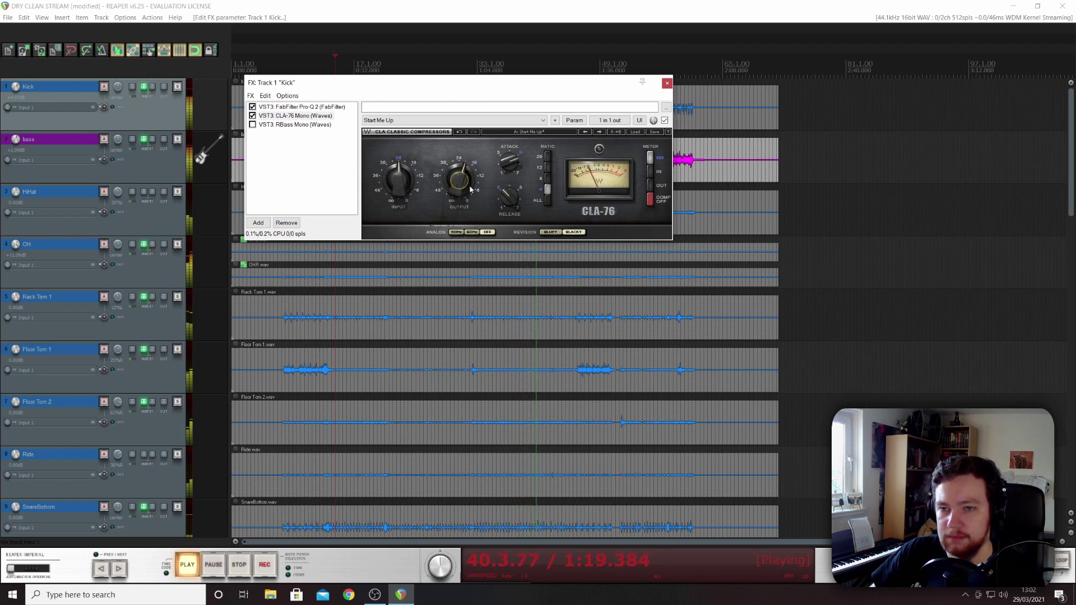
left_click_drag(465, 184, 465, 182)
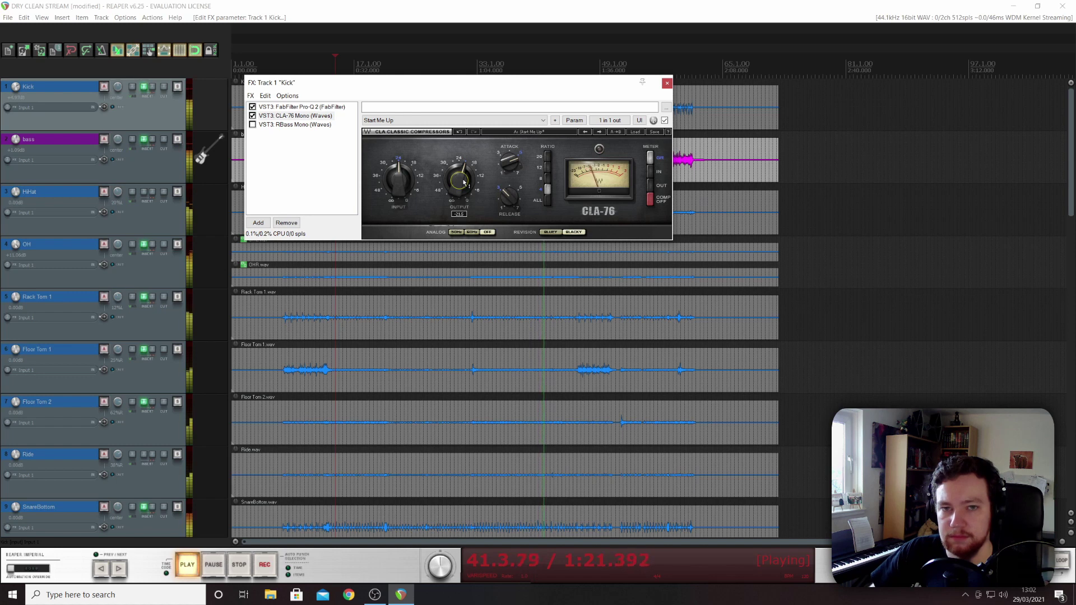
left_click(667, 83)
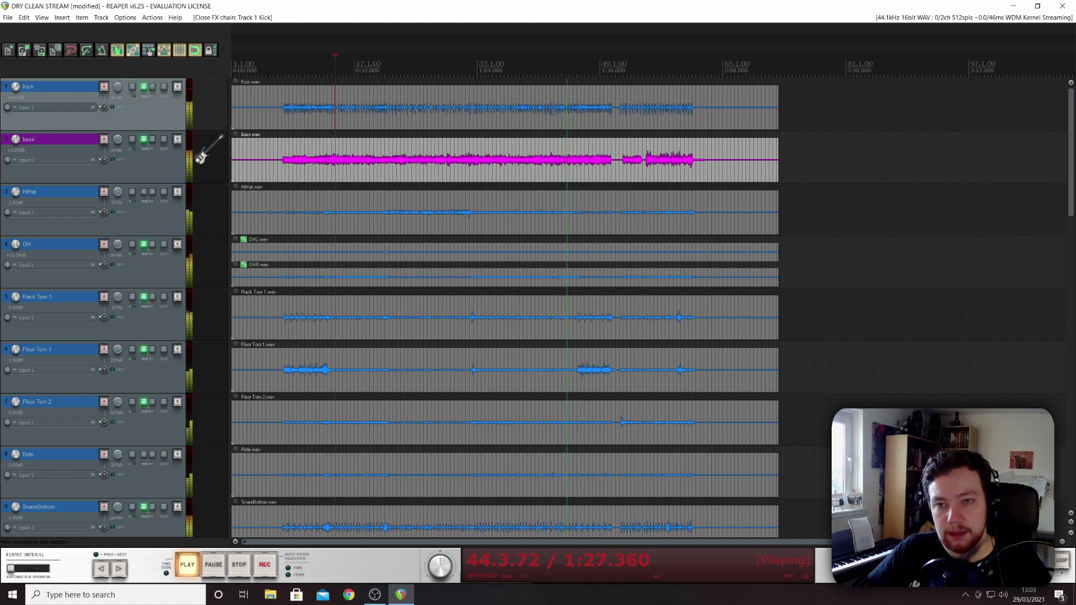
key("space")
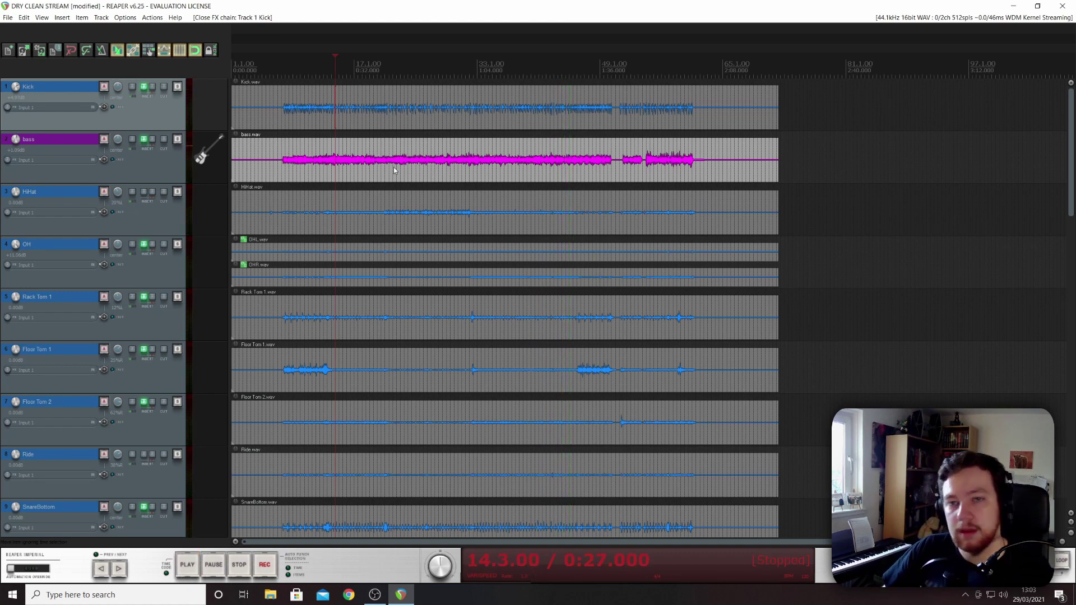